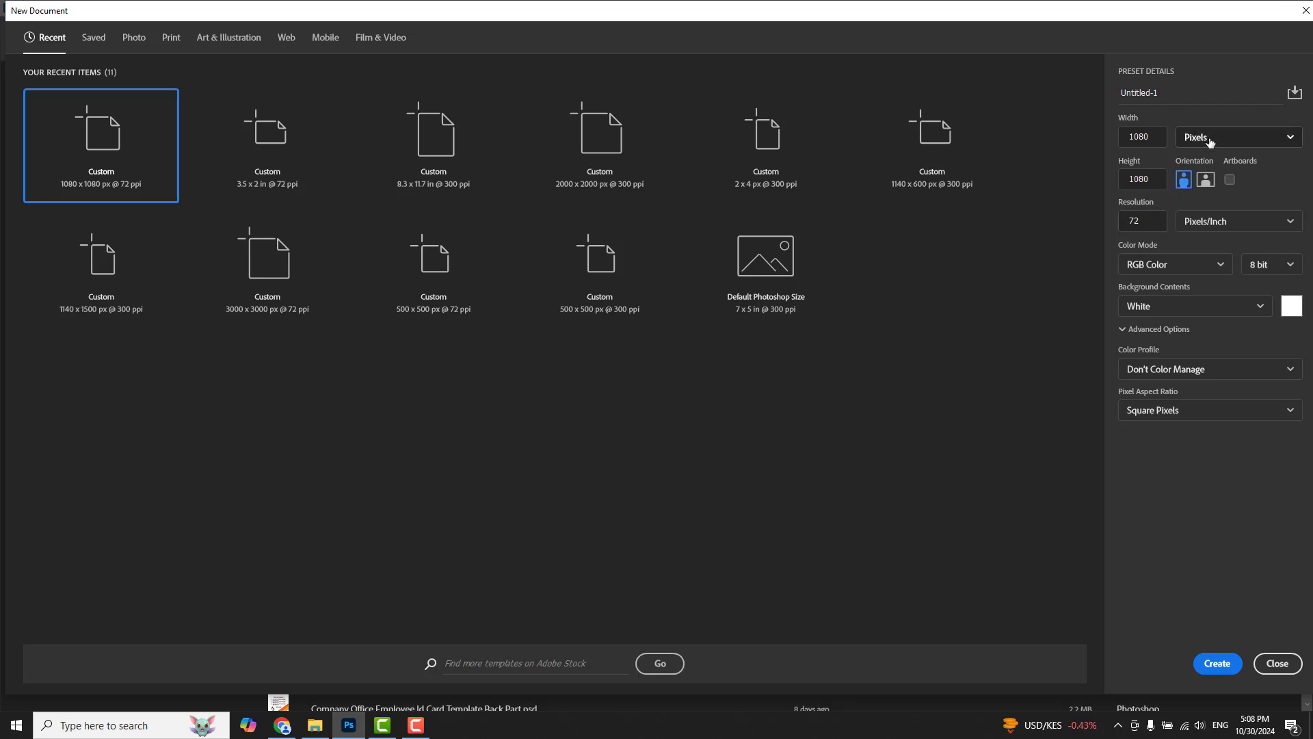
# - Show the list of width units in the New Document settings
pyautogui.click(1214, 137)
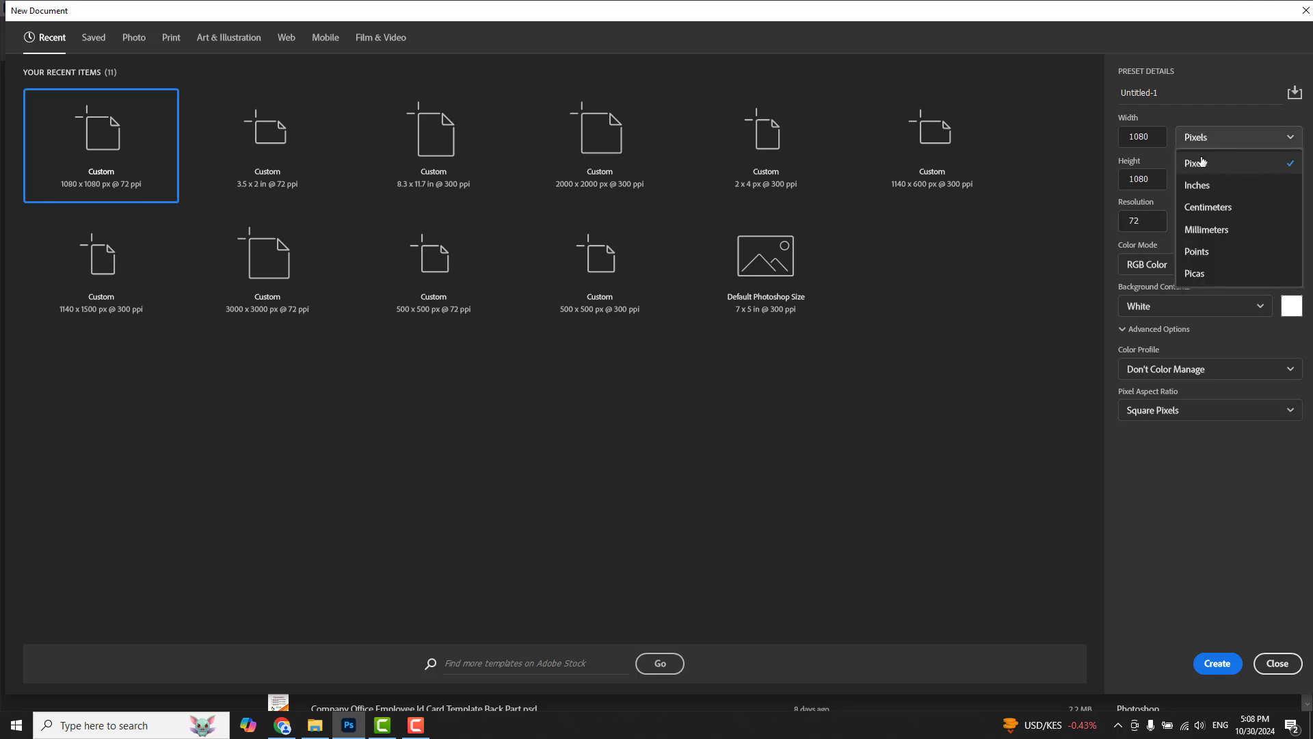
# - Create a 1080 × 1080 px square document at 300 ppi
pyautogui.moveTo(1151, 138); pyautogui.dragTo(1107, 137)
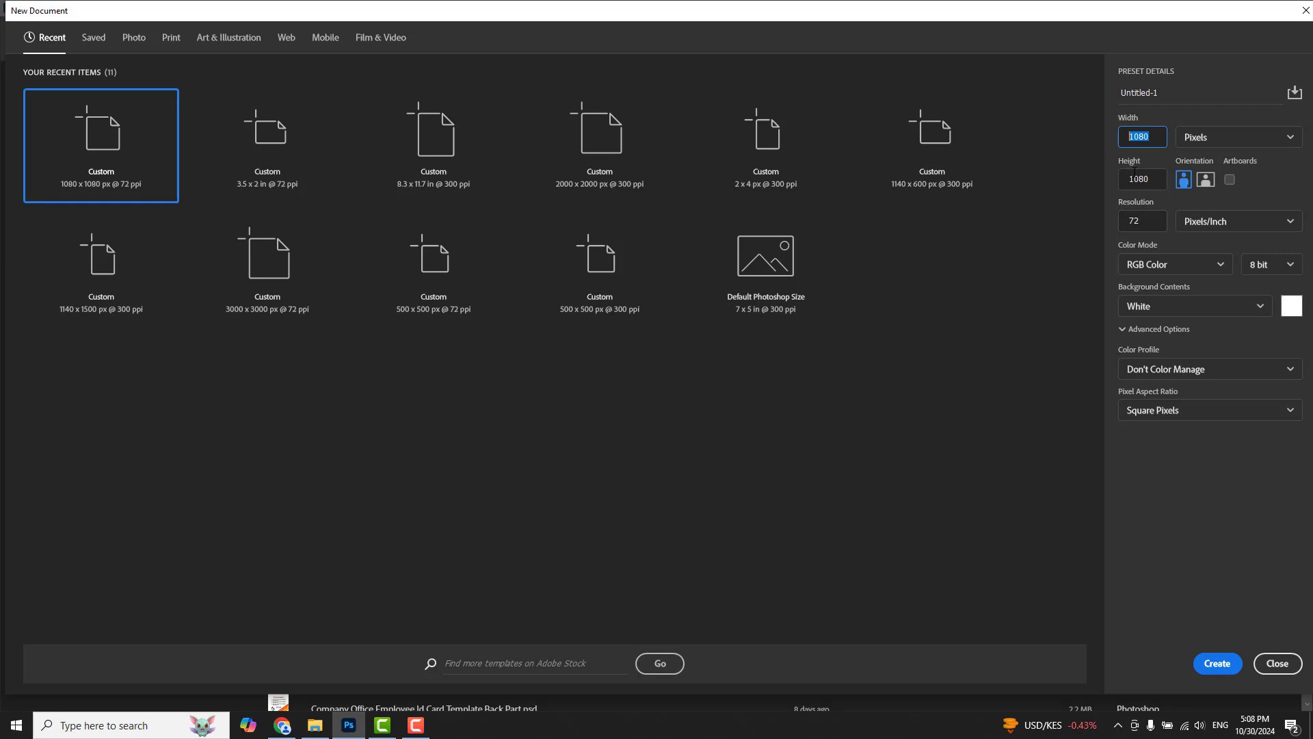
pyautogui.moveTo(1159, 181); pyautogui.dragTo(1119, 180)
pyautogui.moveTo(1156, 221); pyautogui.dragTo(1108, 219)
pyautogui.click(1217, 664)
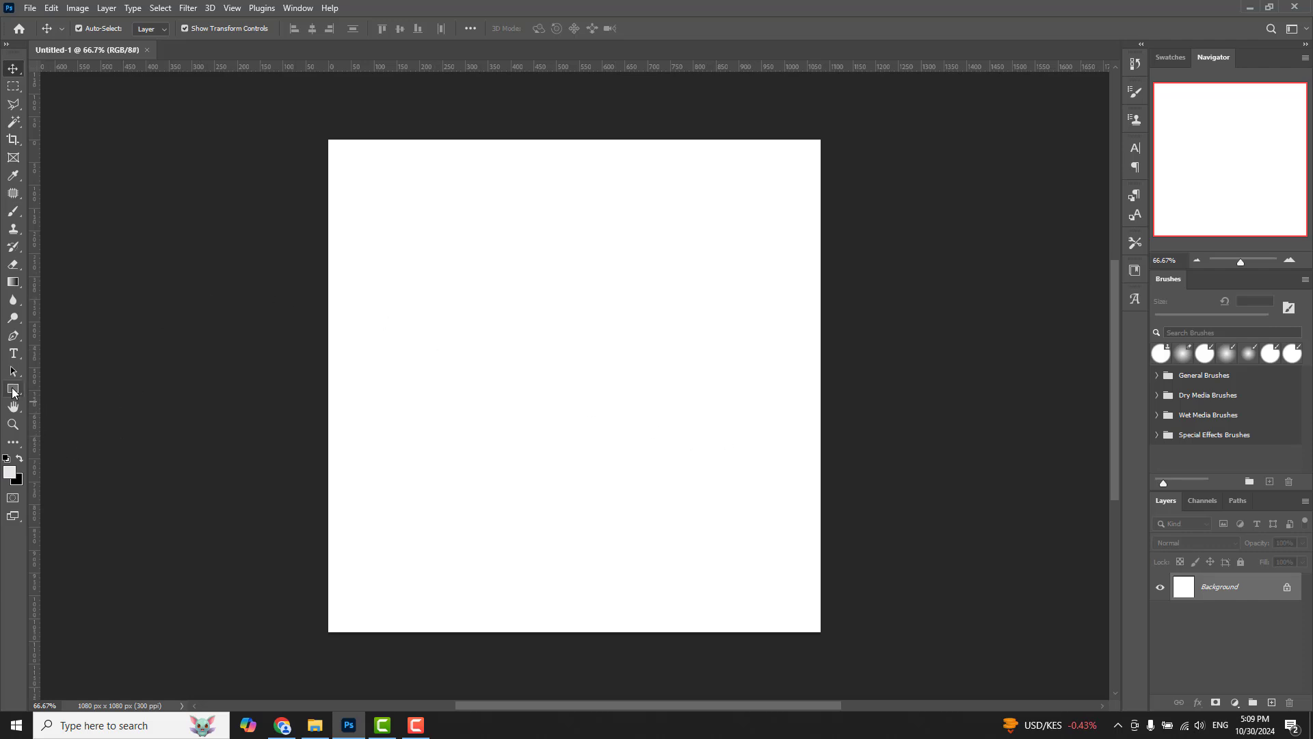
# - Draw a 980 × 980 px rectangle on the canvas
pyautogui.click(13, 390)
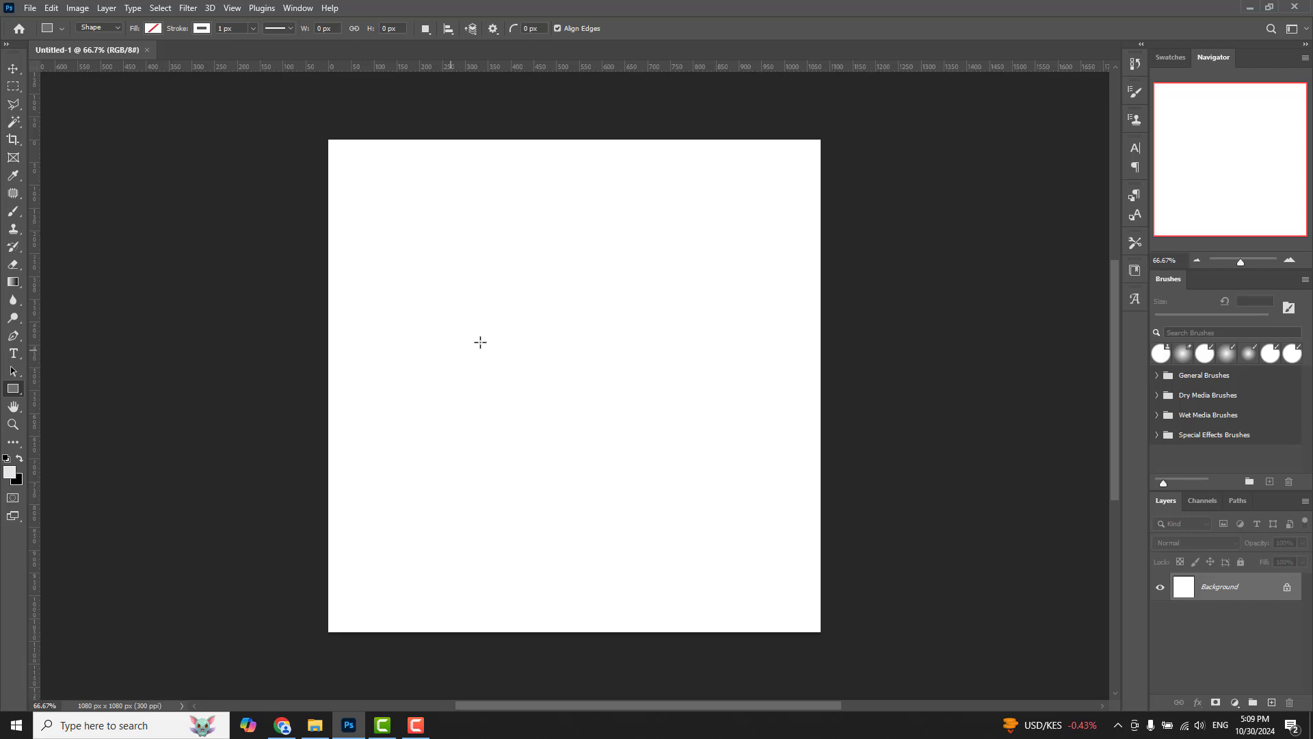
pyautogui.click(528, 325)
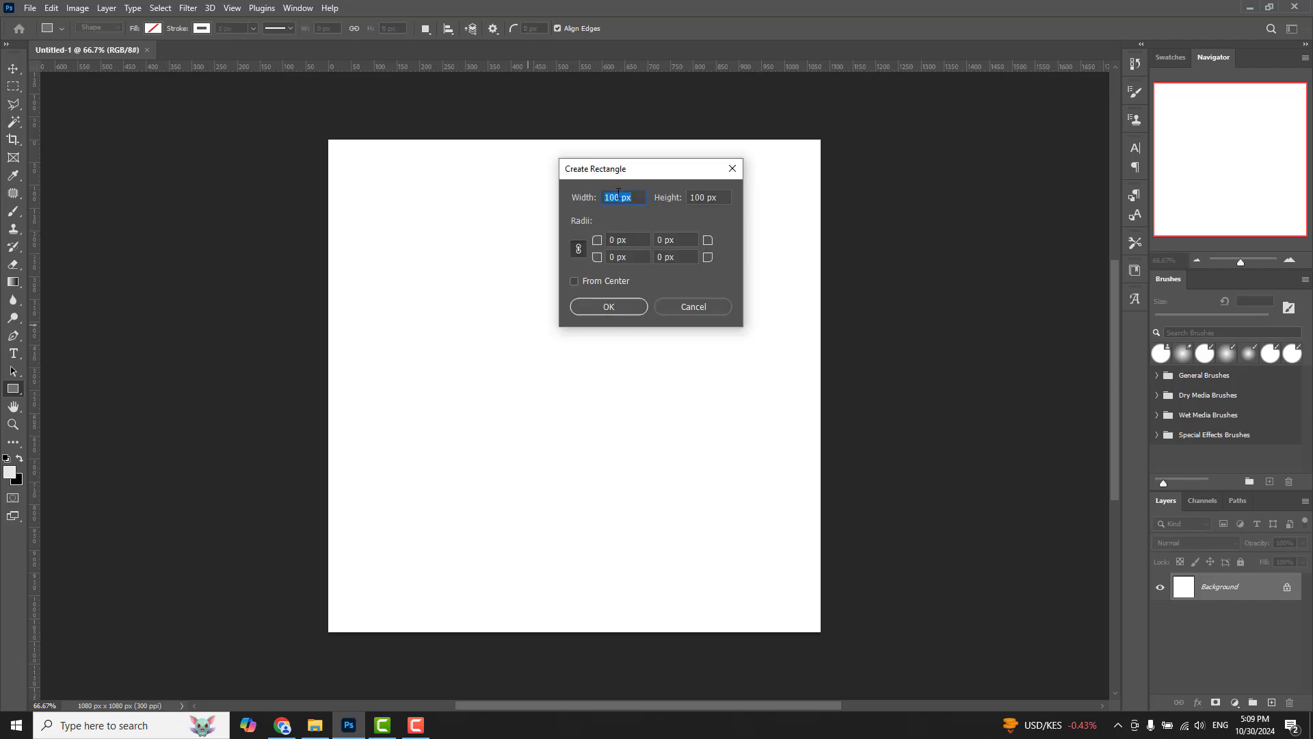
pyautogui.write('980')
pyautogui.click(706, 196)
pyautogui.write('9')
pyautogui.click(601, 306)
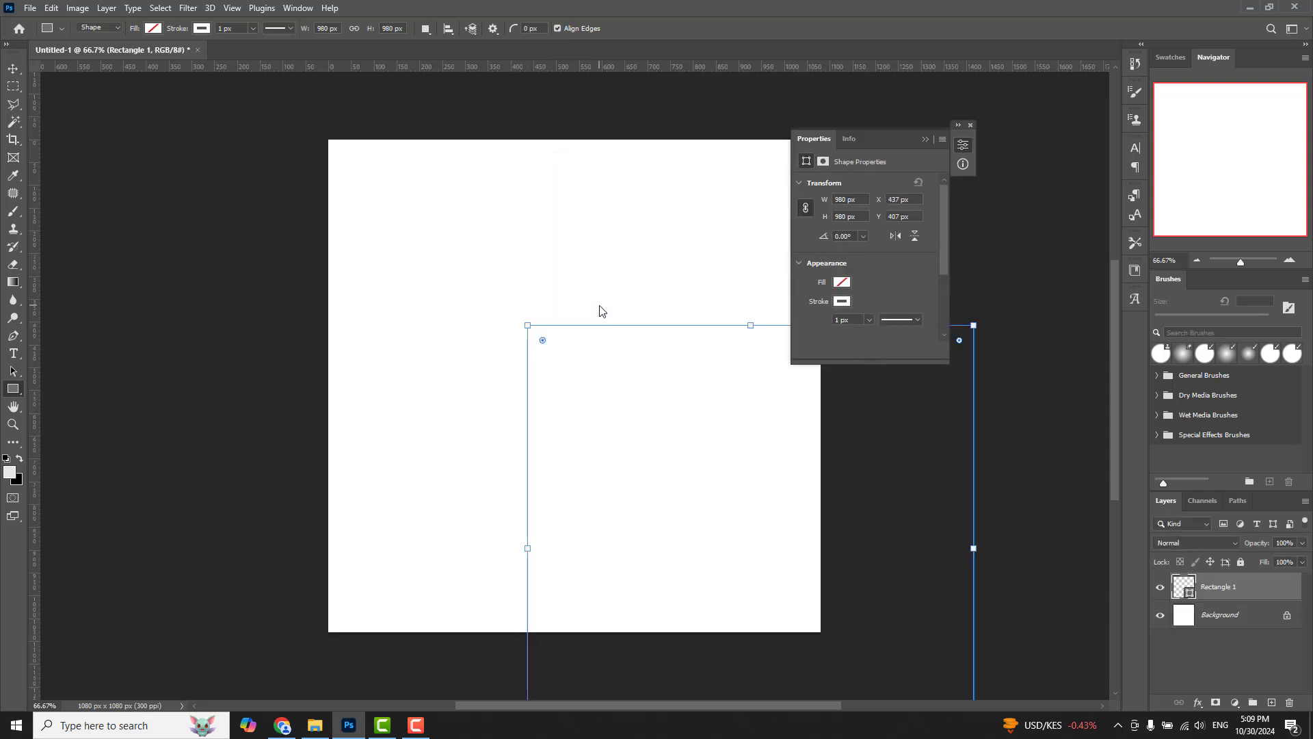
# - Fill the rectangle dark purple and centre it on the canvas
pyautogui.click(843, 302)
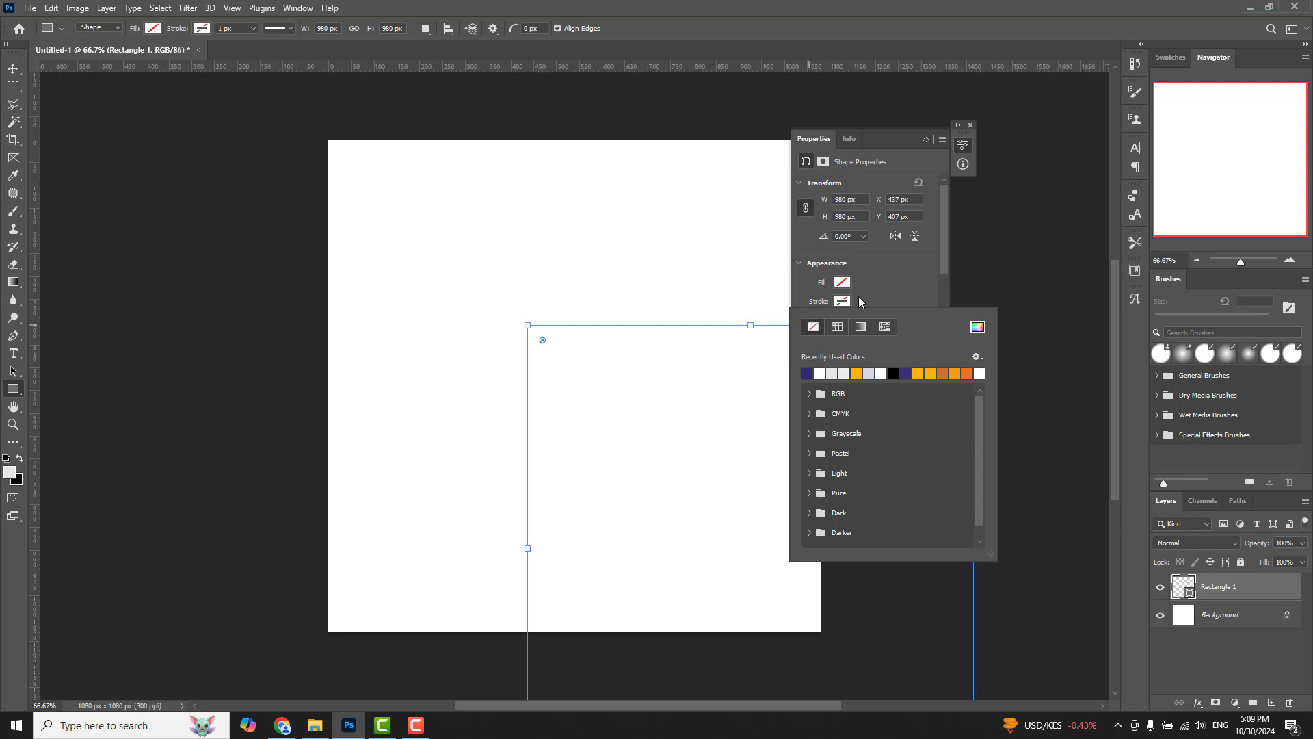
pyautogui.click(845, 281)
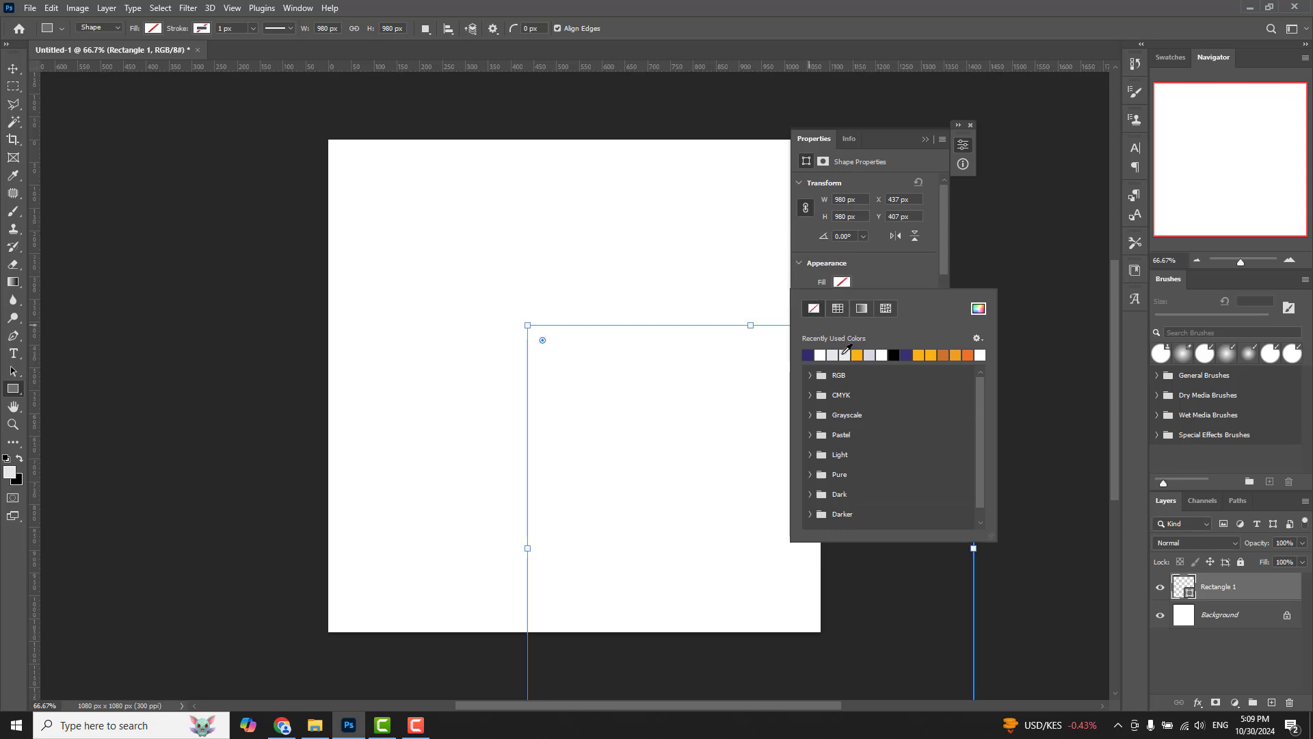
pyautogui.click(846, 354)
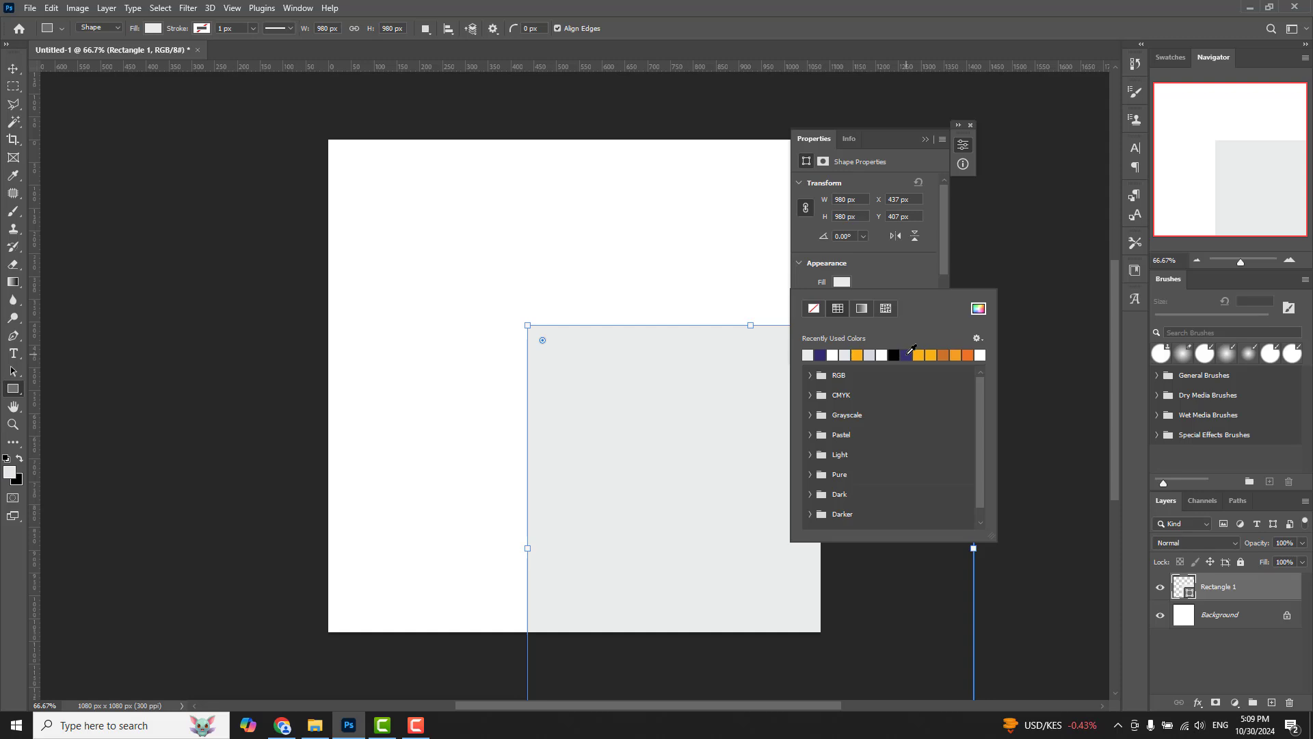
pyautogui.click(907, 354)
pyautogui.click(927, 137)
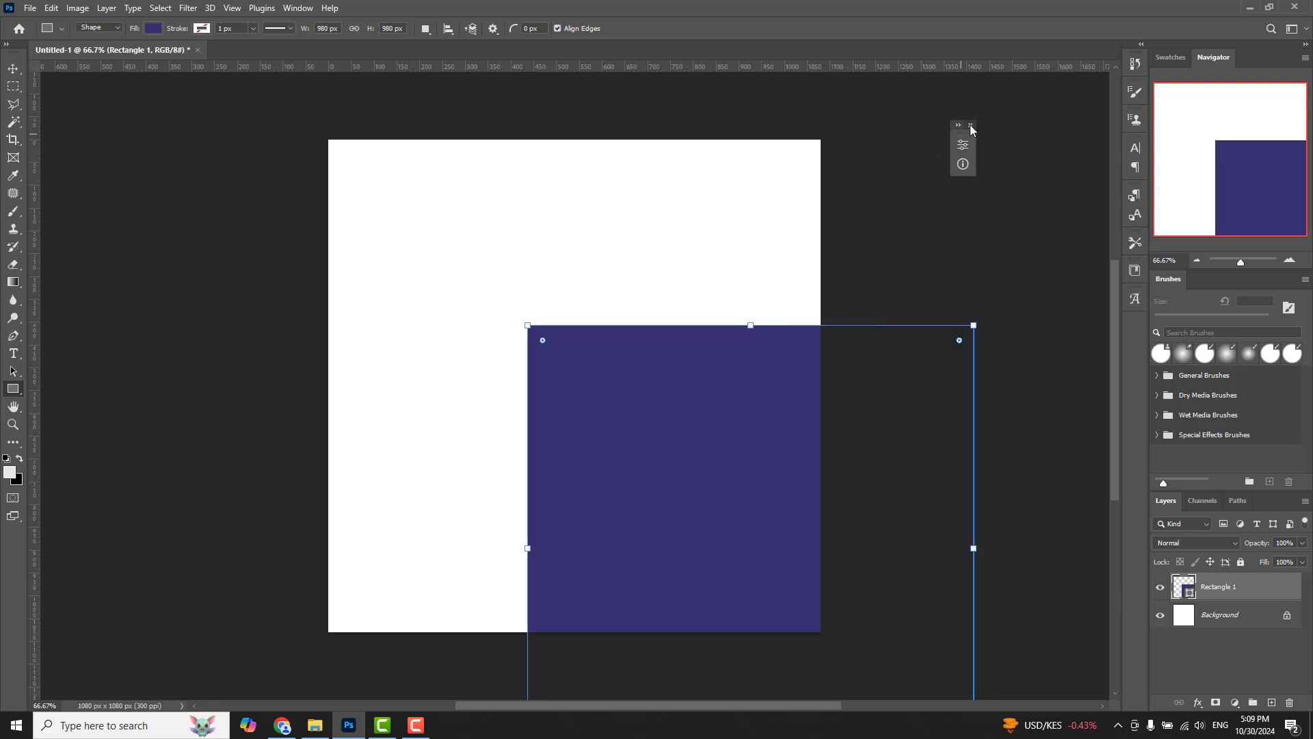
pyautogui.click(970, 124)
pyautogui.click(13, 69)
pyautogui.moveTo(615, 375); pyautogui.dragTo(480, 257)
pyautogui.hotkey('ctrl', 'r')
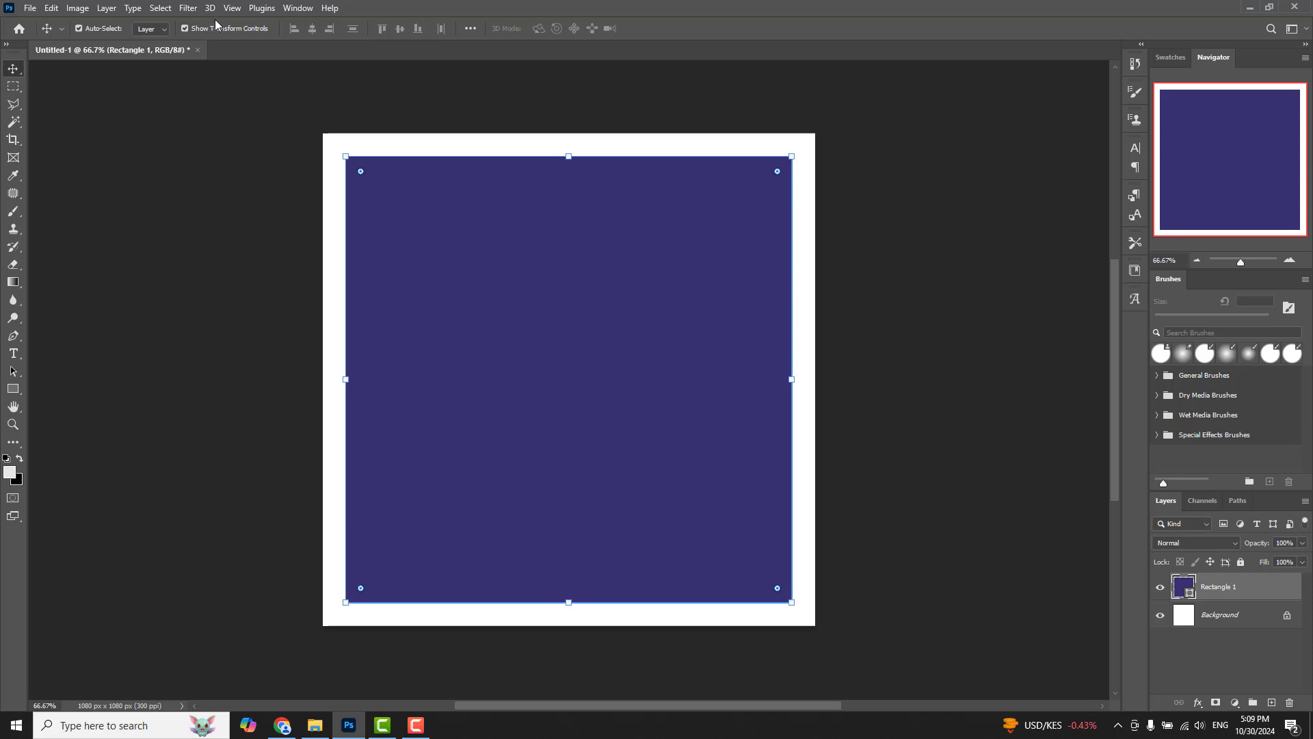
# - Add margin guides at 50, 987 and 1030 px, then delete the purple square layer
pyautogui.click(232, 8)
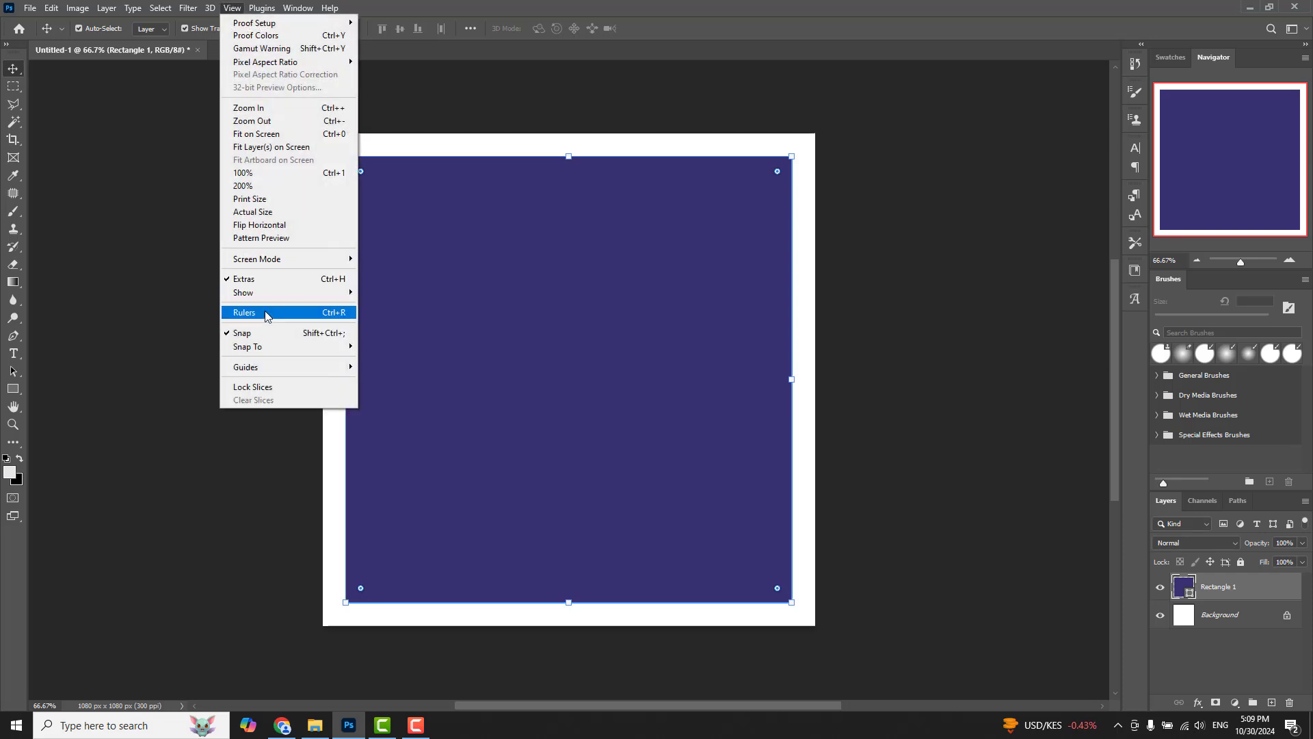
pyautogui.click(294, 313)
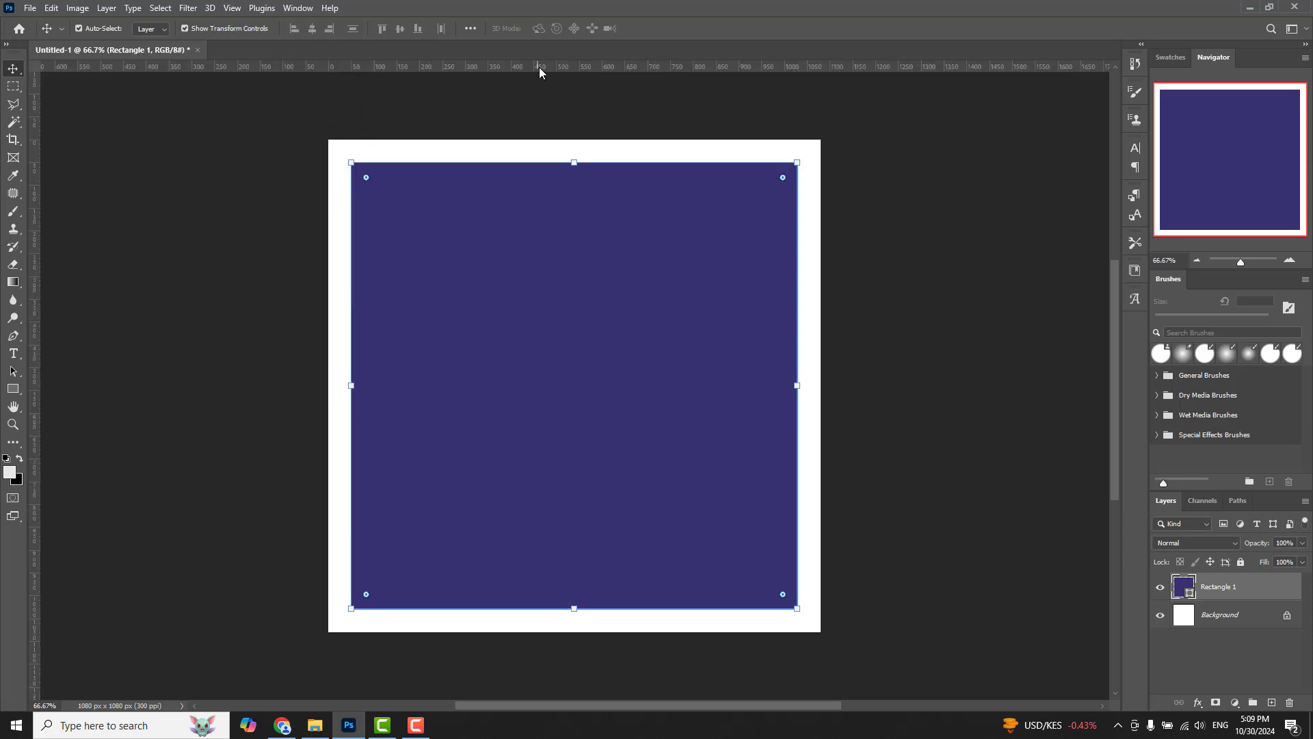
pyautogui.moveTo(539, 67); pyautogui.dragTo(545, 158)
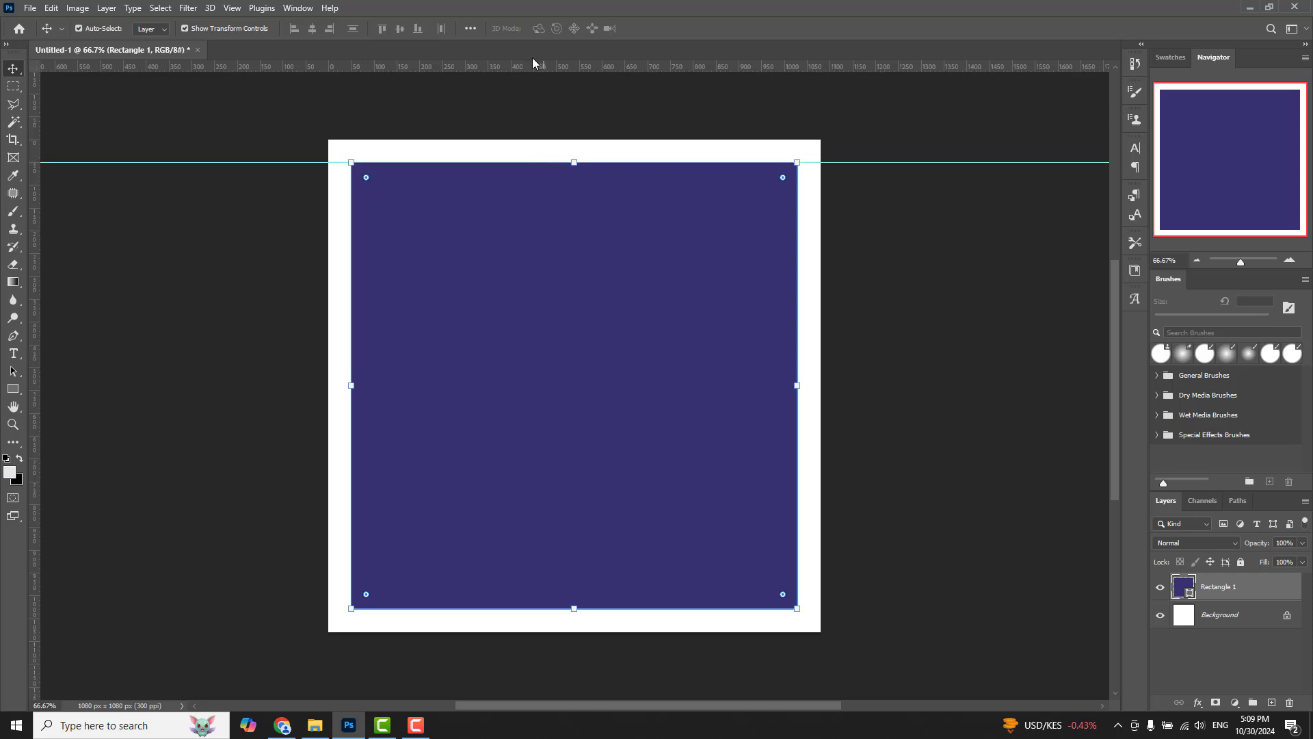
pyautogui.moveTo(533, 63); pyautogui.dragTo(507, 608)
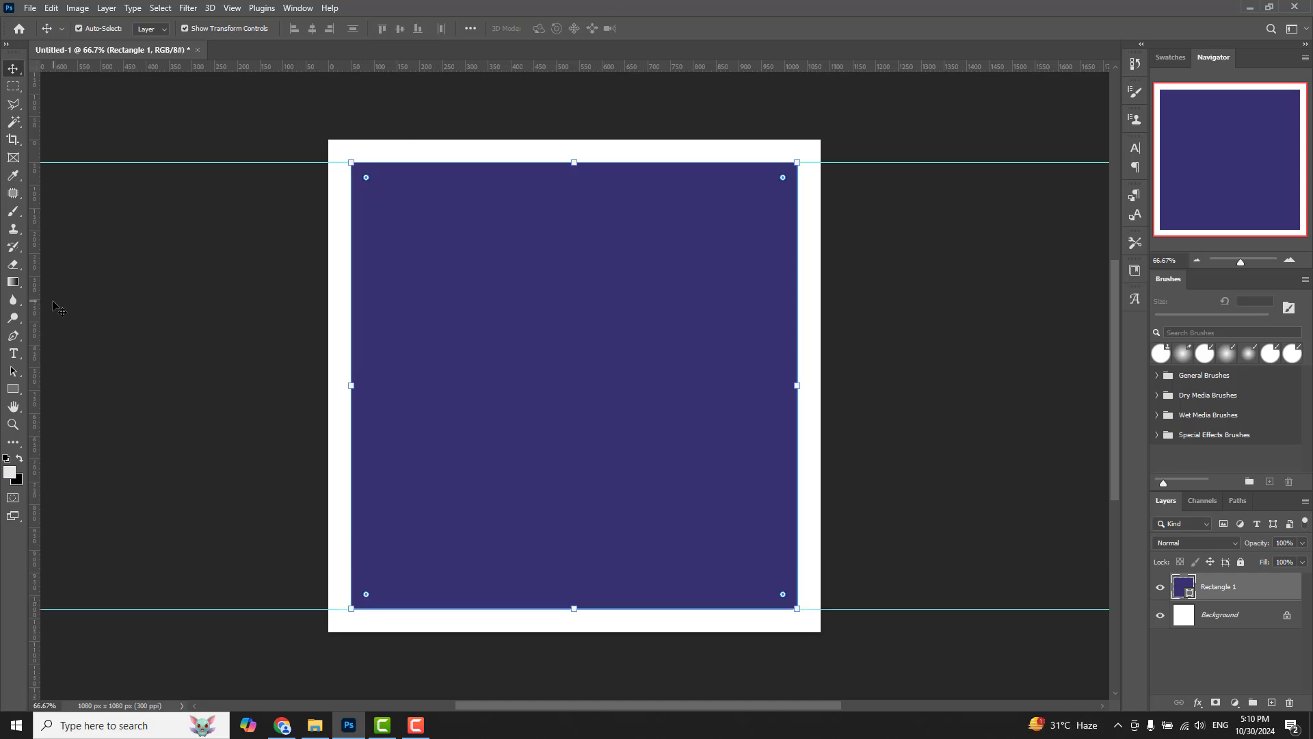
pyautogui.moveTo(34, 310); pyautogui.dragTo(797, 315)
pyautogui.moveTo(31, 338); pyautogui.dragTo(347, 351)
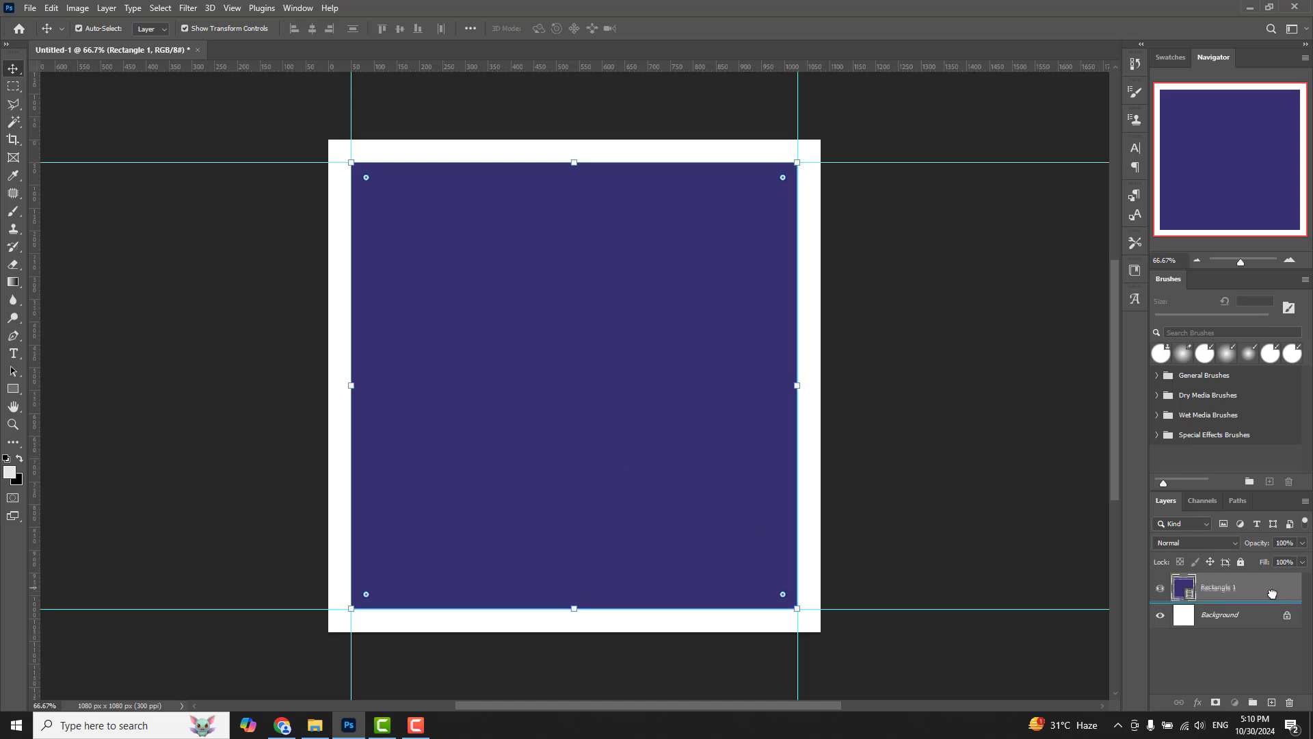
pyautogui.moveTo(1266, 593)
pyautogui.mouseDown()
pyautogui.moveTo(1294, 672)
pyautogui.moveTo(1289, 702)
pyautogui.mouseUp()
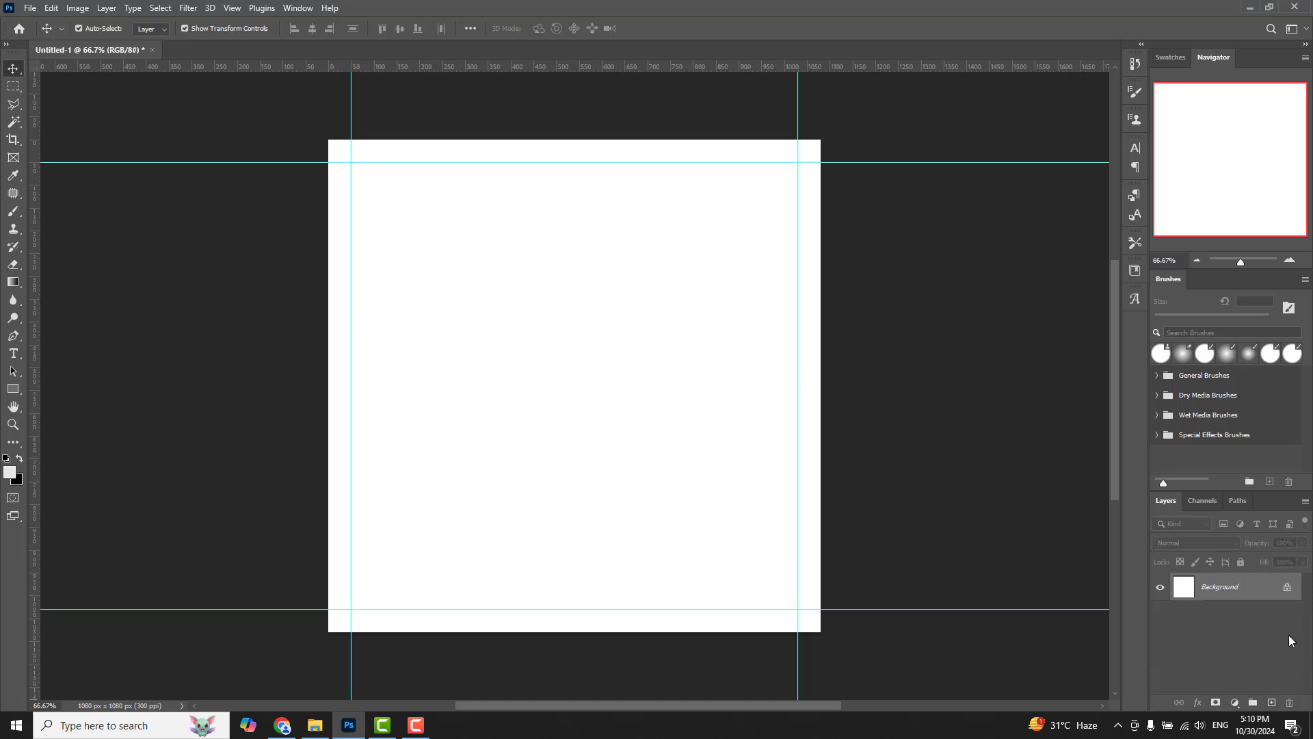
# - Unlock the Background layer and give it a navy #001330 colour overlay
pyautogui.click(1287, 589)
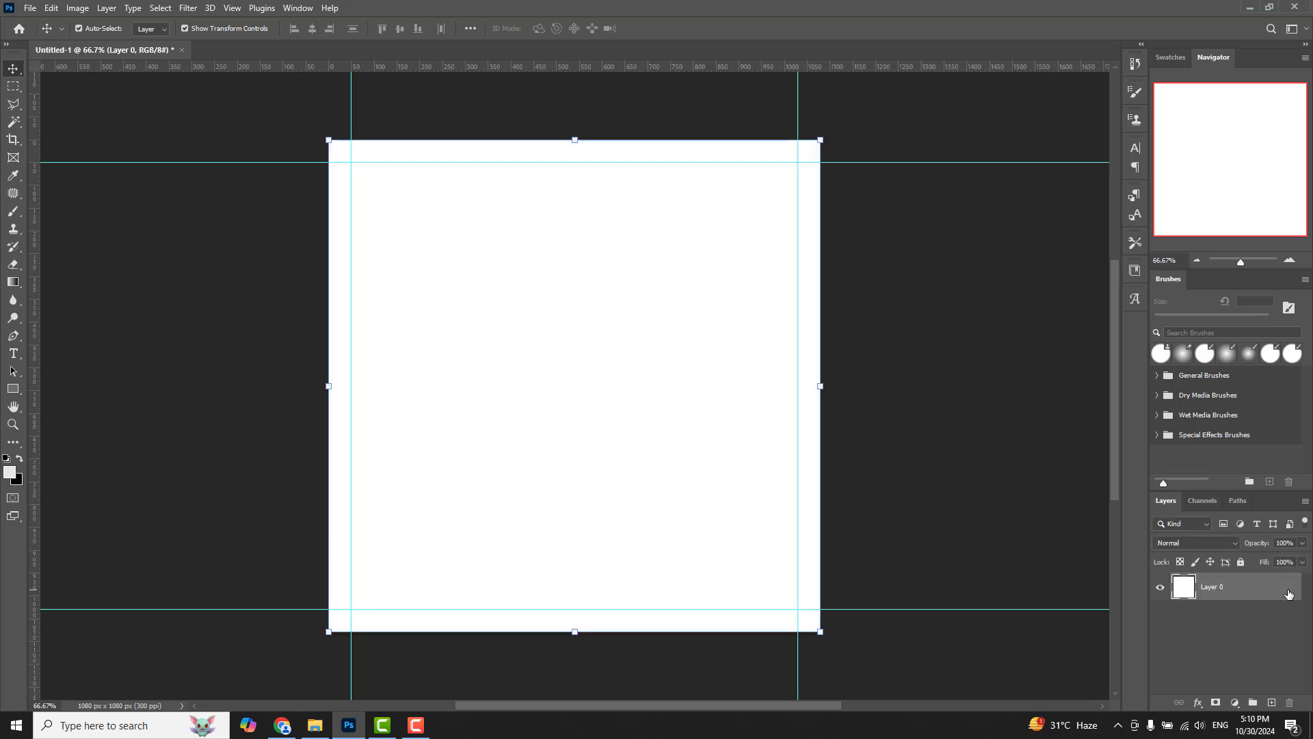
pyautogui.rightClick(1231, 590)
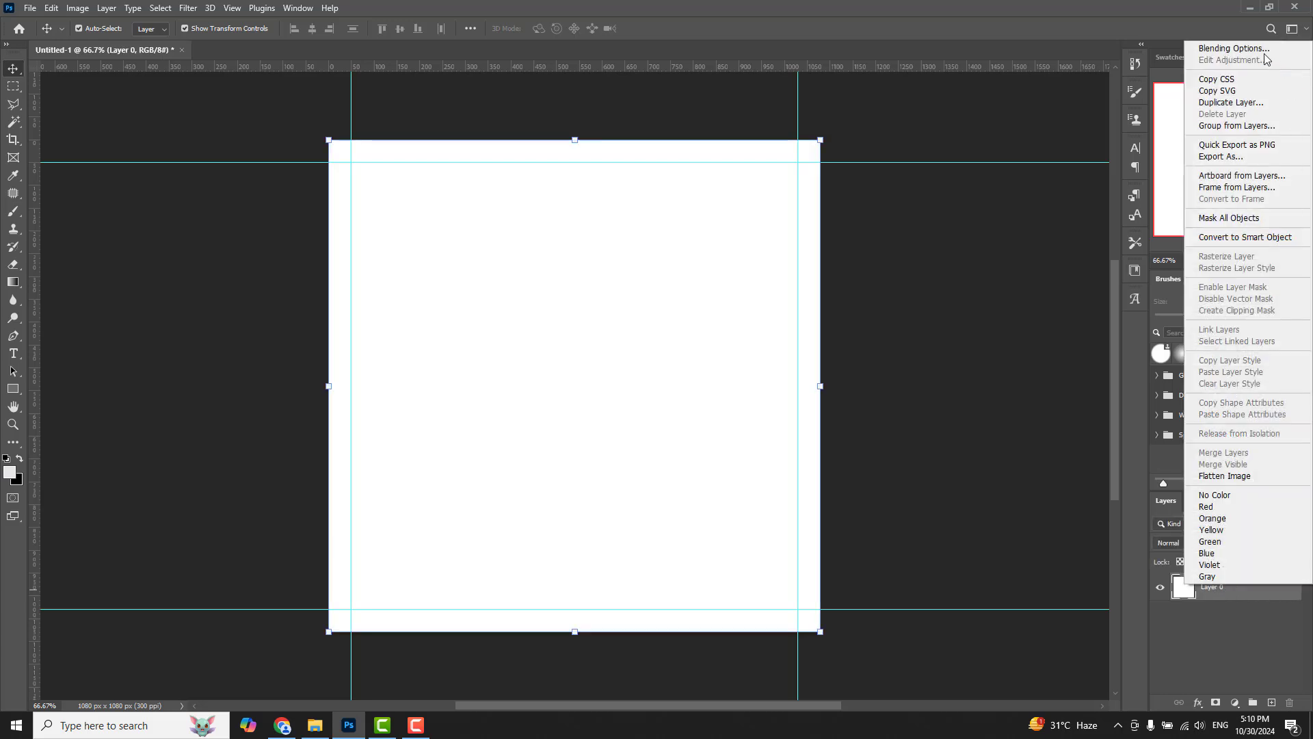
pyautogui.click(1229, 50)
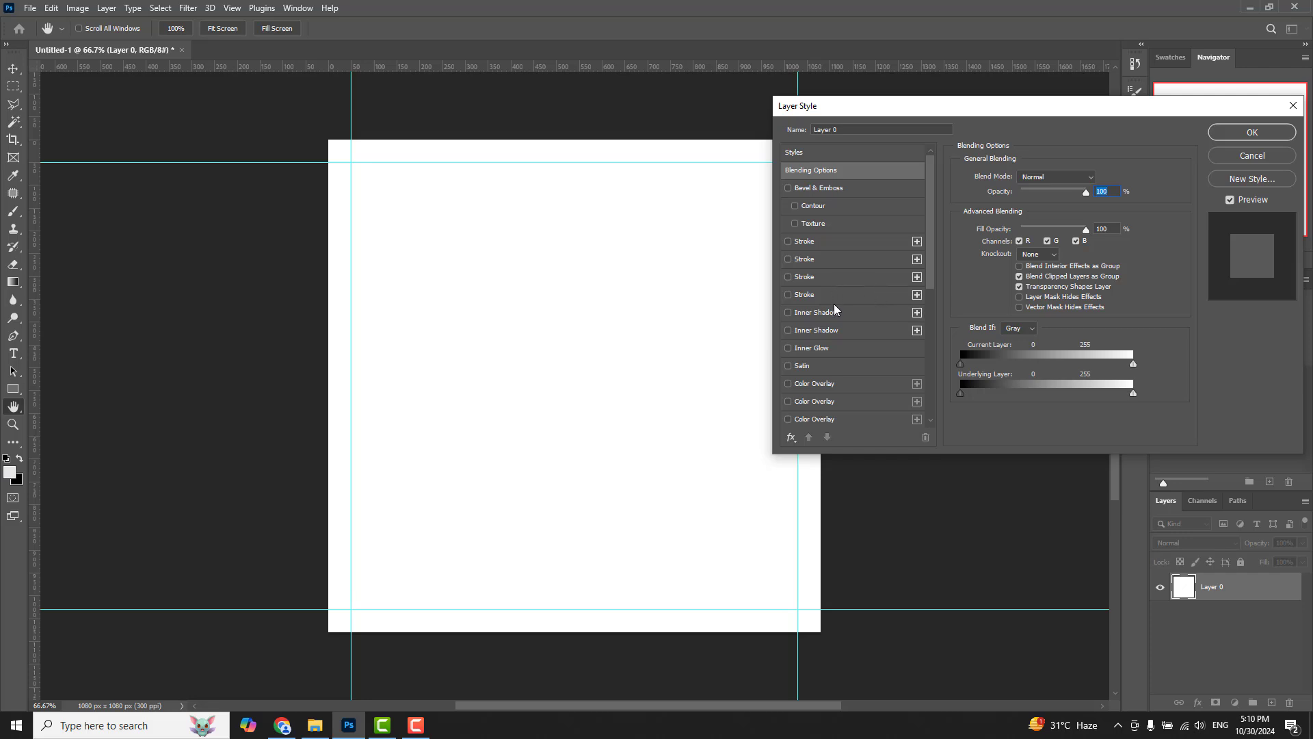
pyautogui.click(809, 385)
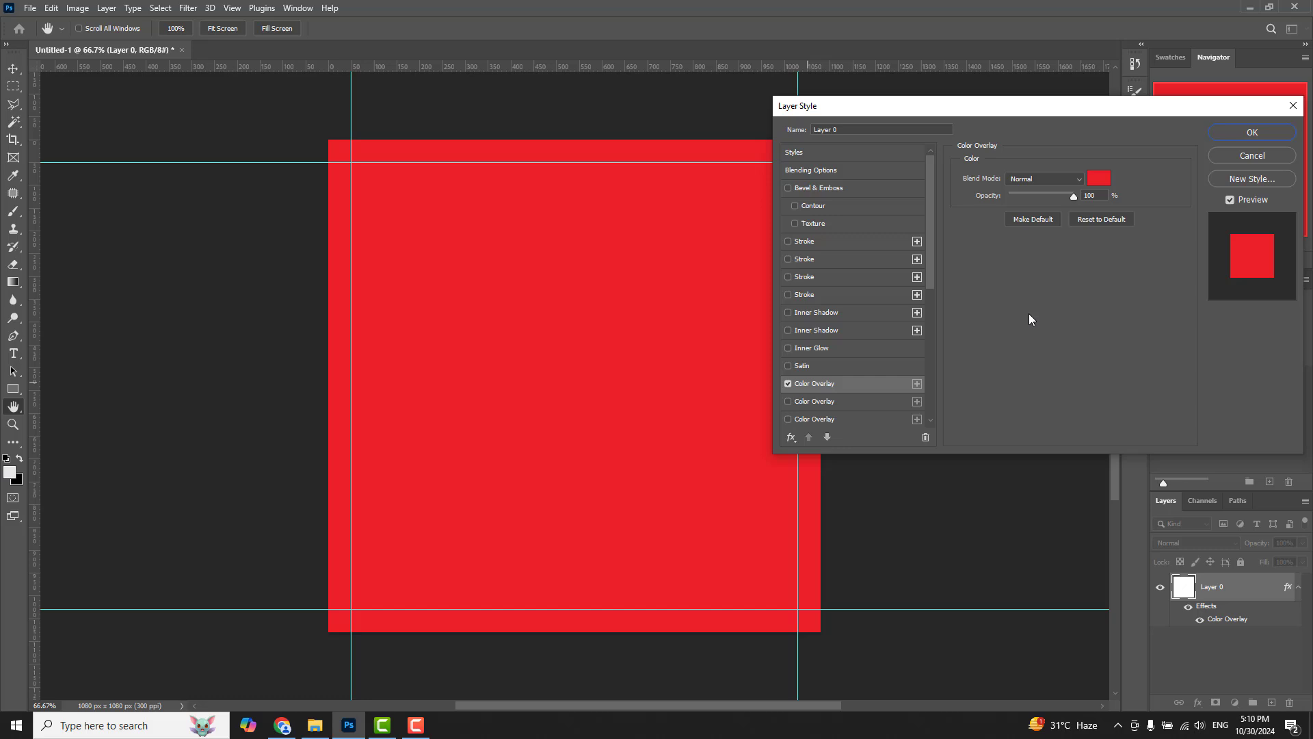
pyautogui.click(1099, 179)
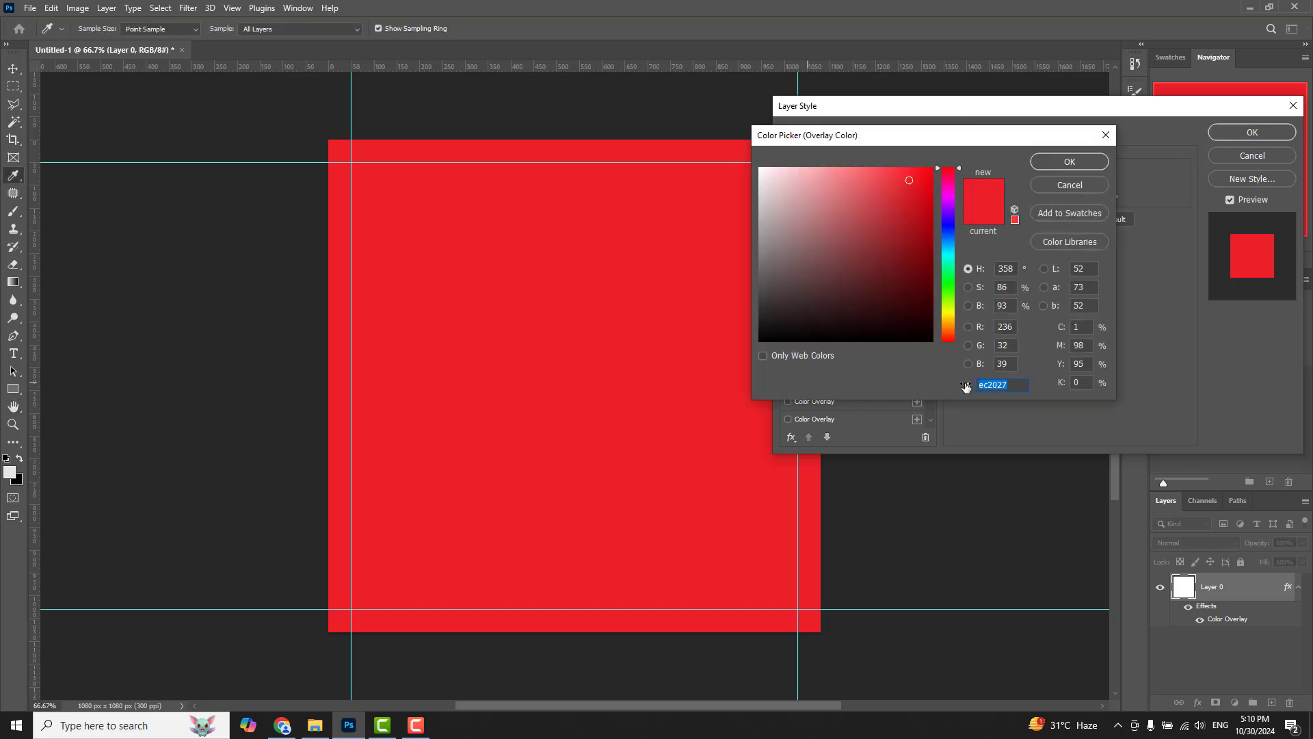
pyautogui.write('00')
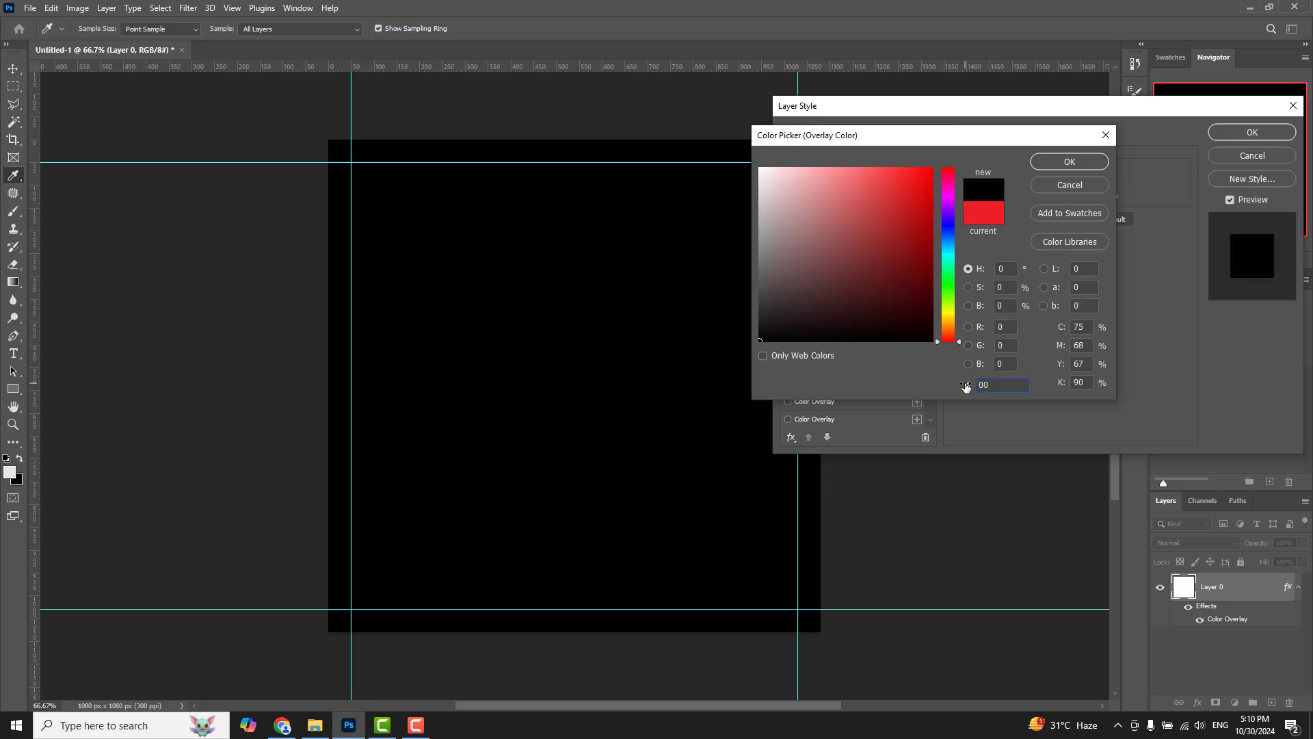
pyautogui.write('133')
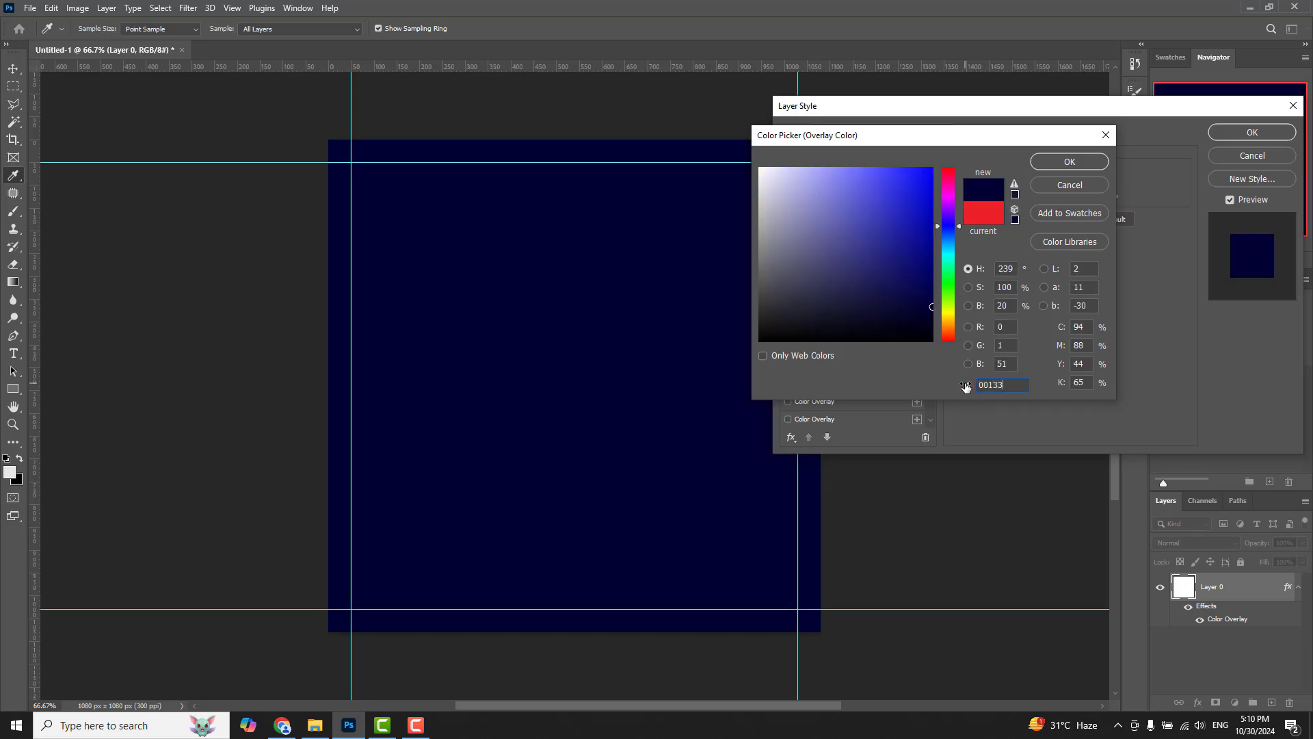
pyautogui.write('0')
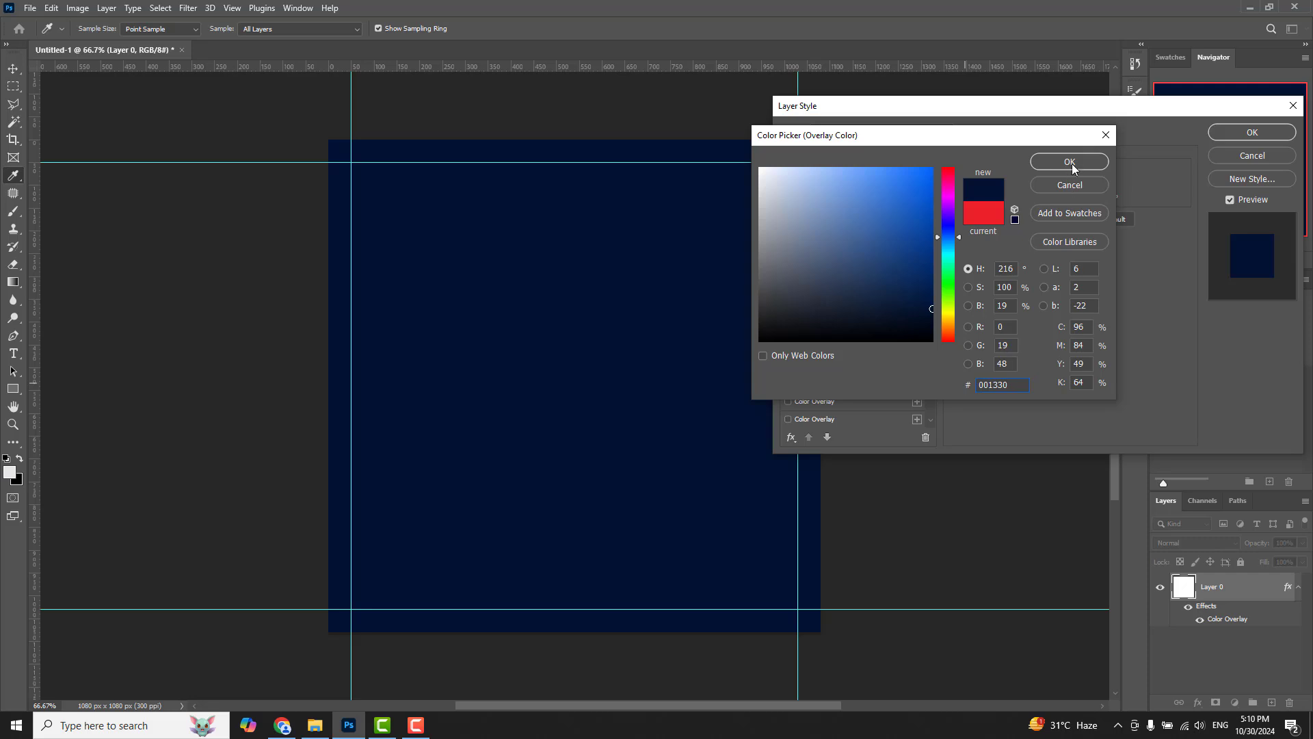
pyautogui.moveTo(1026, 387); pyautogui.dragTo(988, 385)
pyautogui.click(1071, 162)
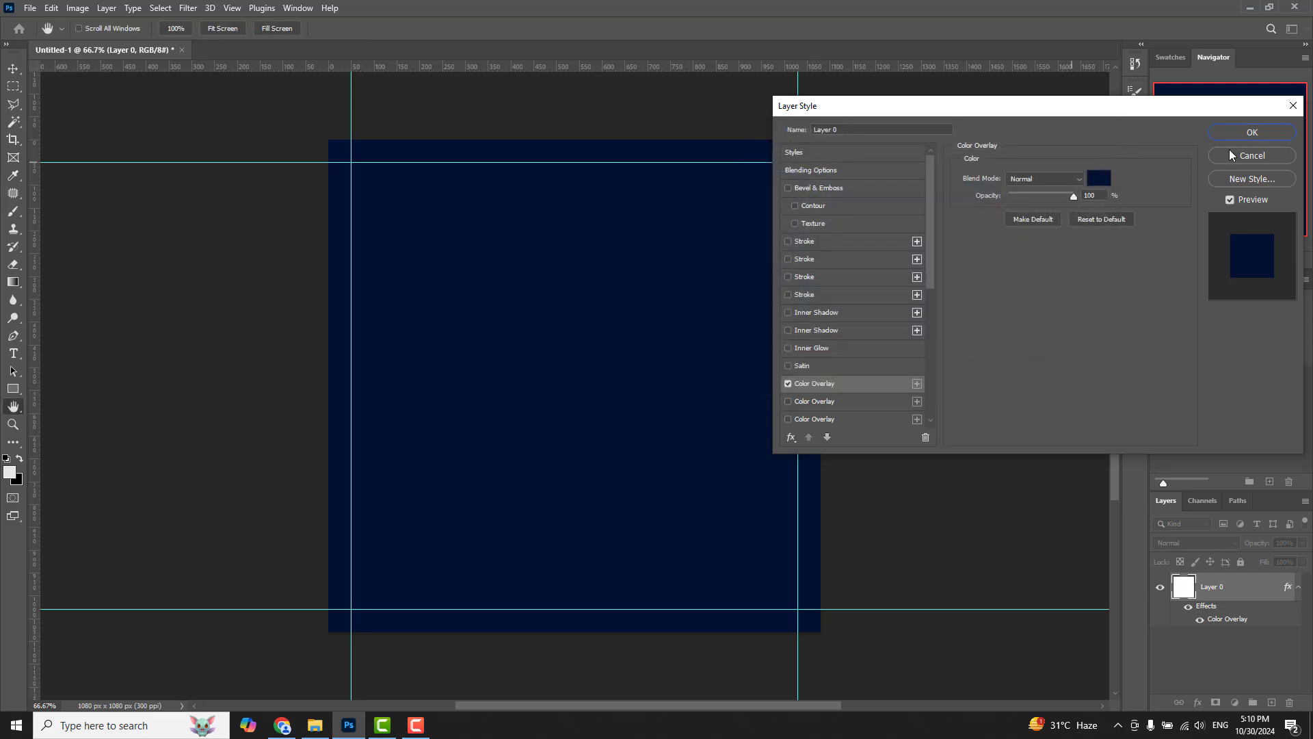
pyautogui.click(1252, 132)
pyautogui.press('v')
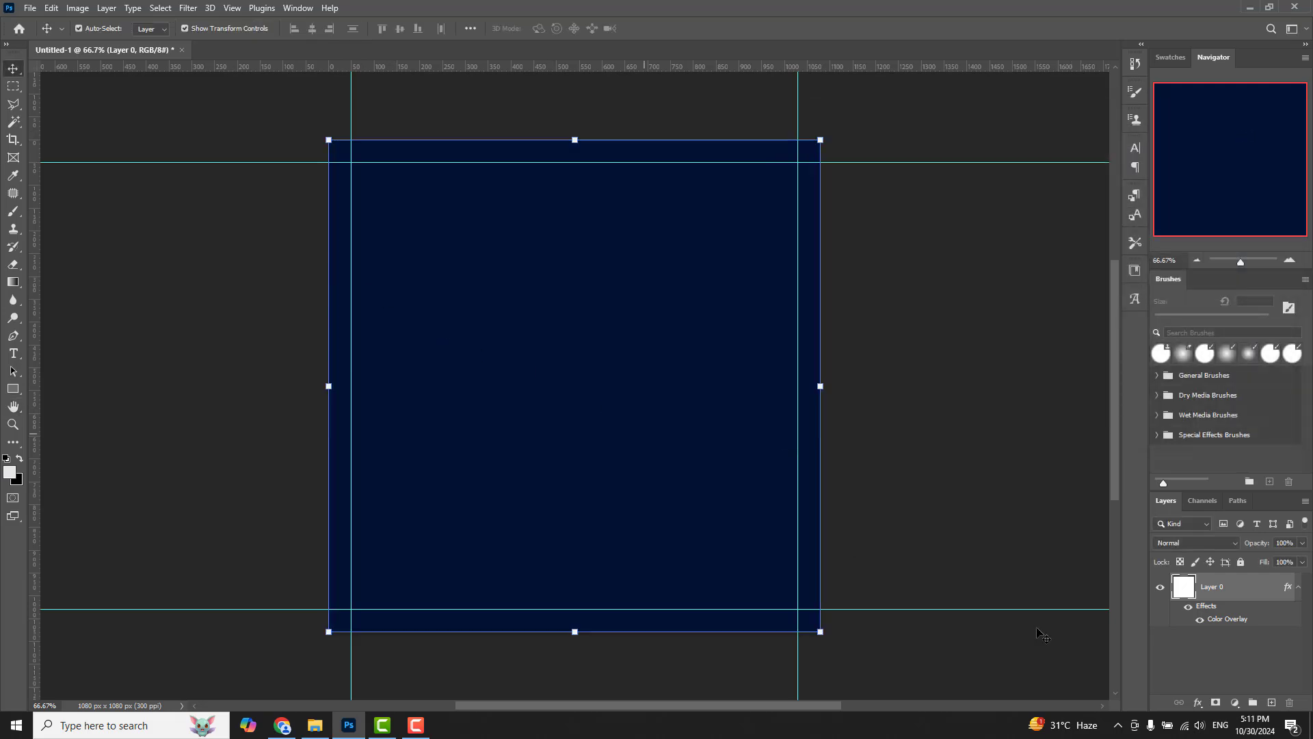
# - Rename the layer 'background' and lock it
pyautogui.click(1297, 589)
pyautogui.doubleClick(1221, 588)
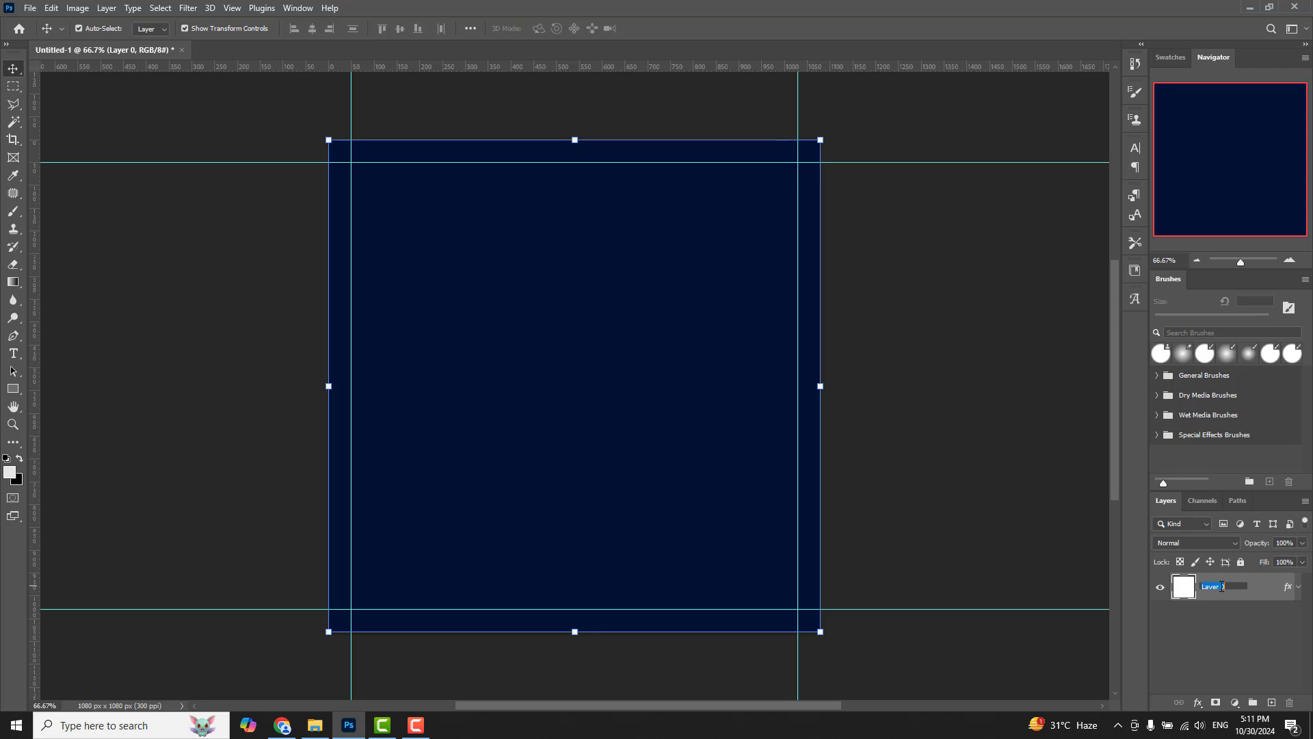
pyautogui.write('background')
pyautogui.press('Return')
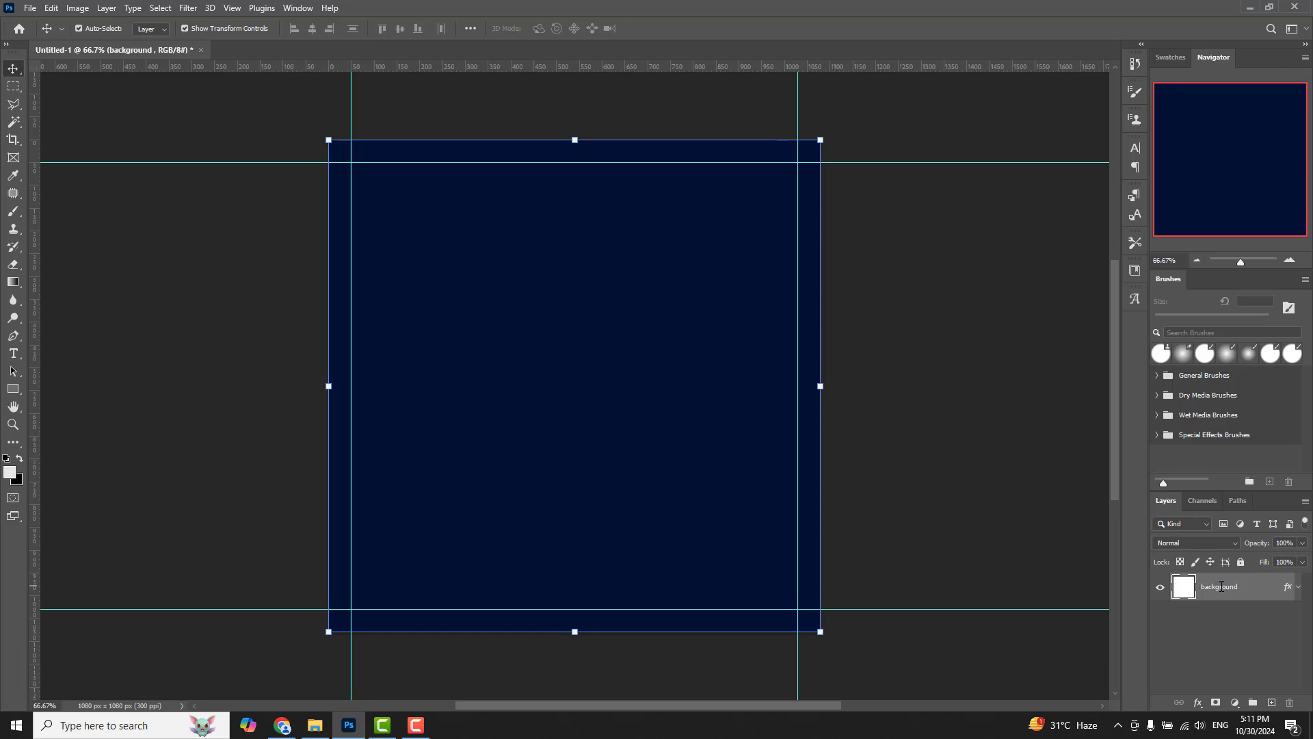
pyautogui.click(1241, 561)
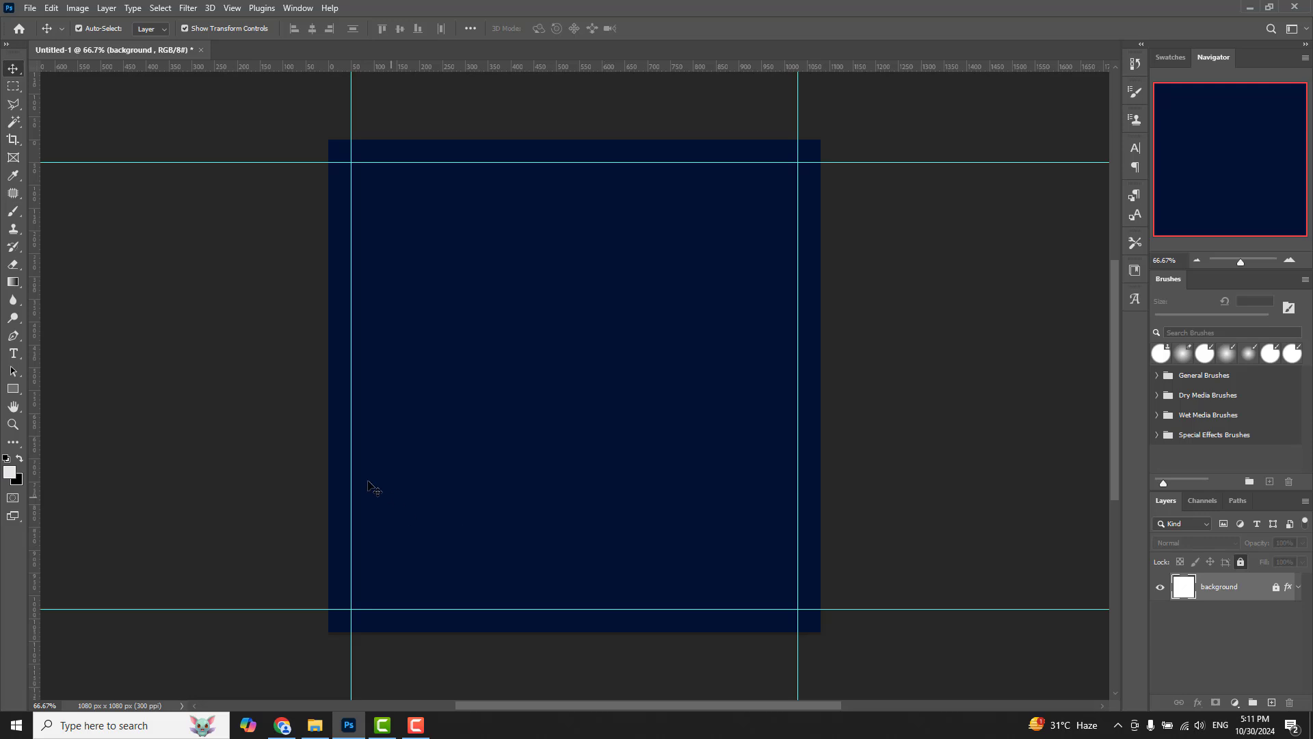
# - Place the pngwing sneaker PNG into the document as an embedded image
pyautogui.click(30, 7)
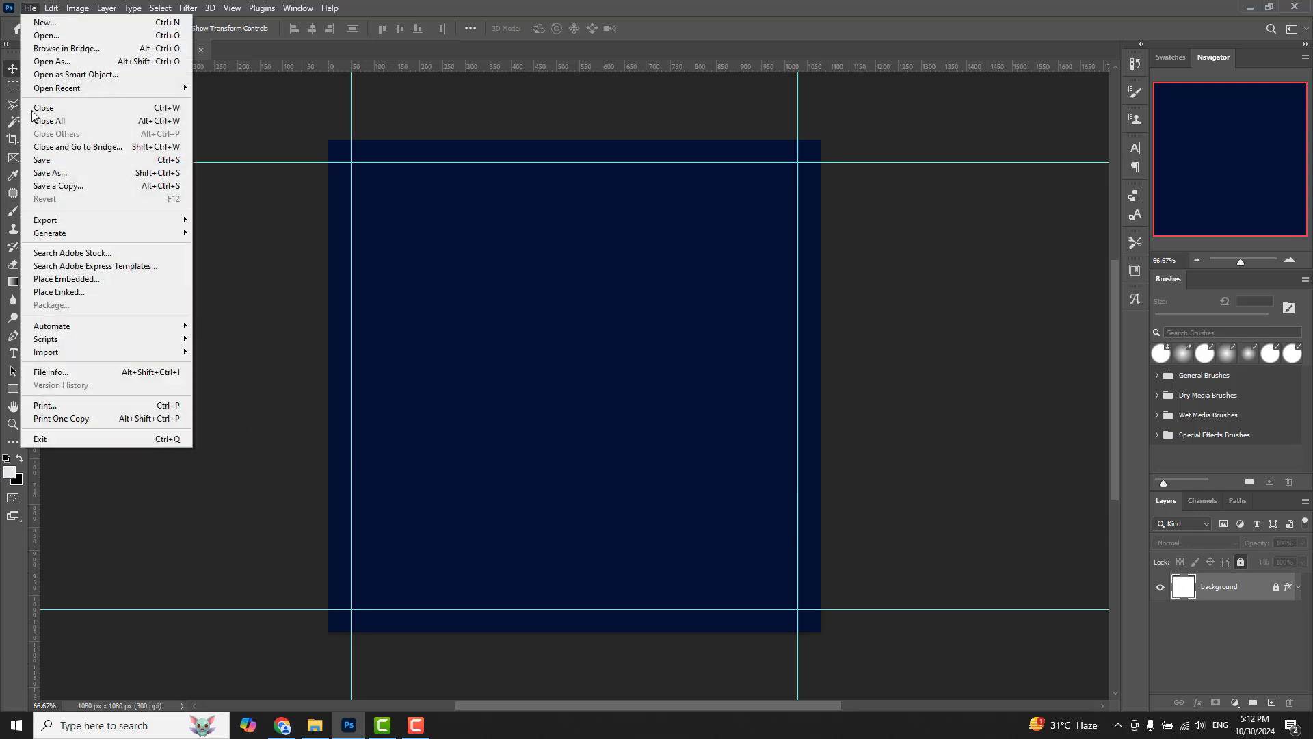
pyautogui.click(59, 279)
pyautogui.click(163, 129)
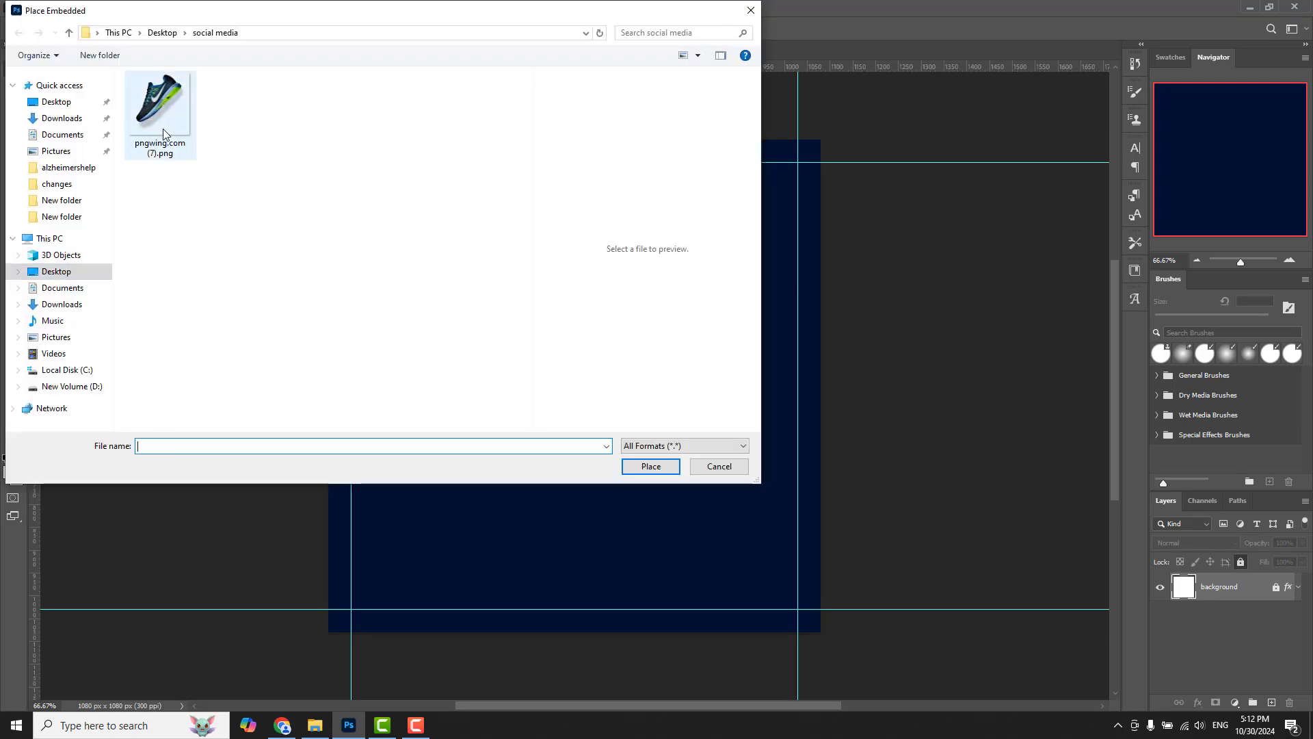
pyautogui.click(639, 468)
# - Scale the sneaker down and centre it on the canvas
pyautogui.moveTo(608, 363); pyautogui.dragTo(604, 372)
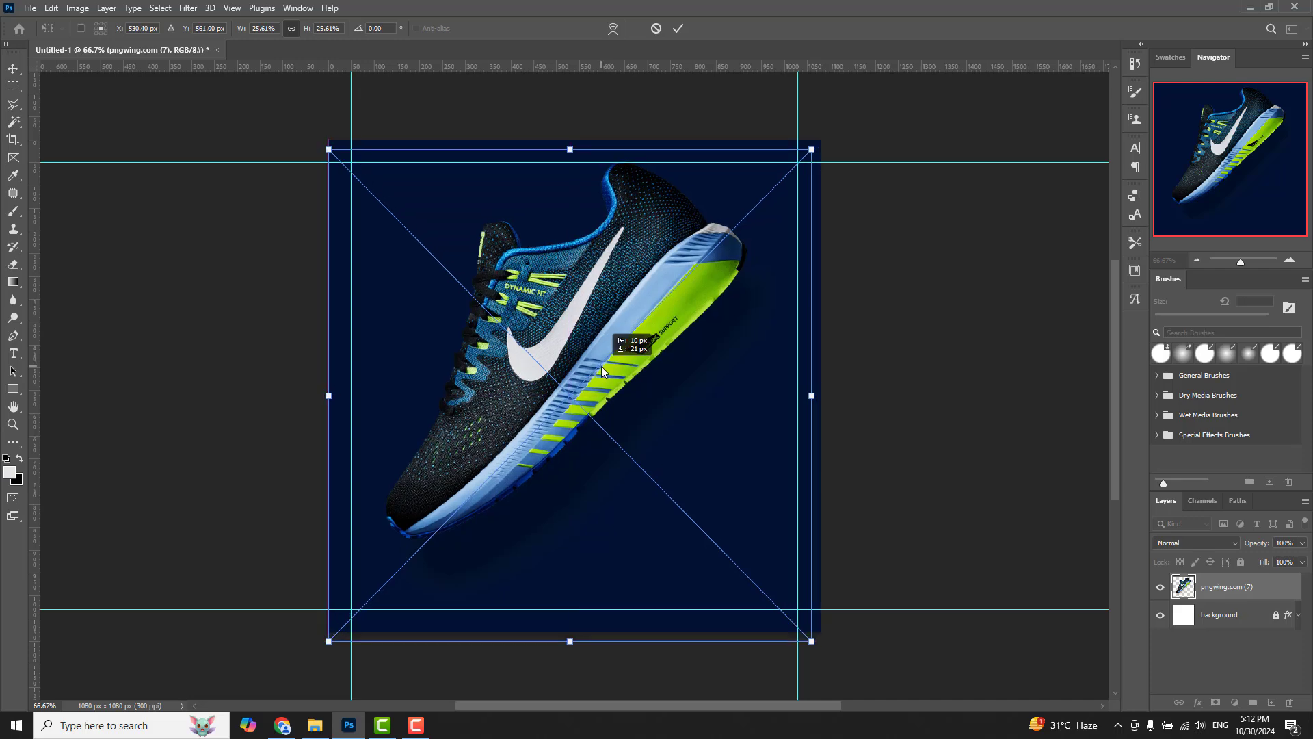
pyautogui.moveTo(819, 148); pyautogui.dragTo(777, 211)
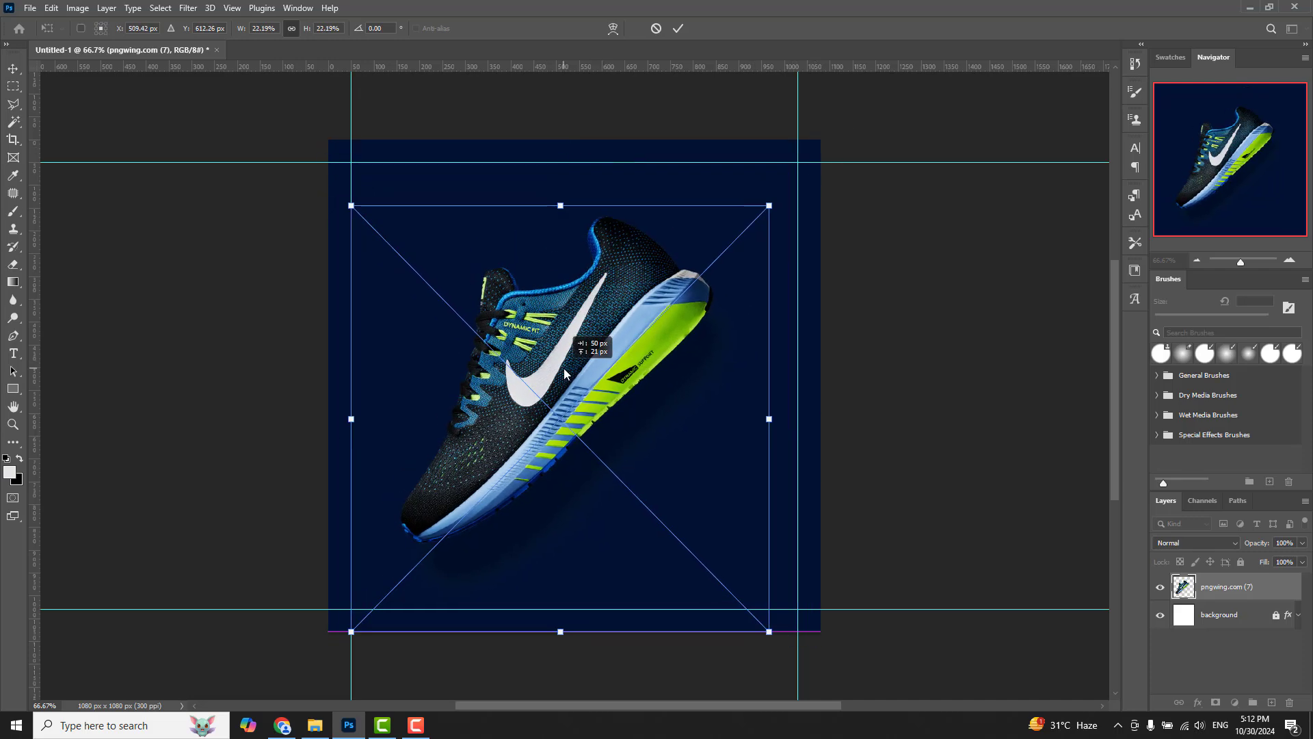
pyautogui.moveTo(586, 346); pyautogui.dragTo(601, 346)
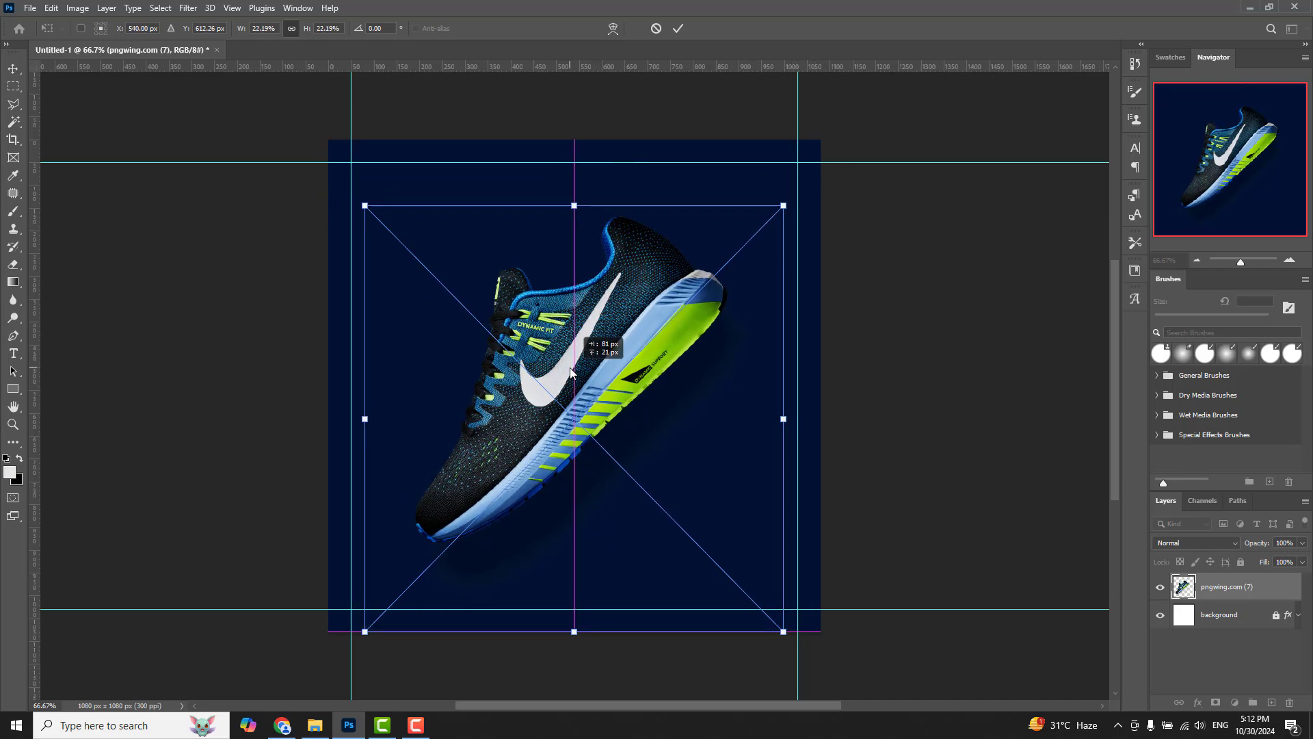
pyautogui.moveTo(515, 504); pyautogui.dragTo(511, 463)
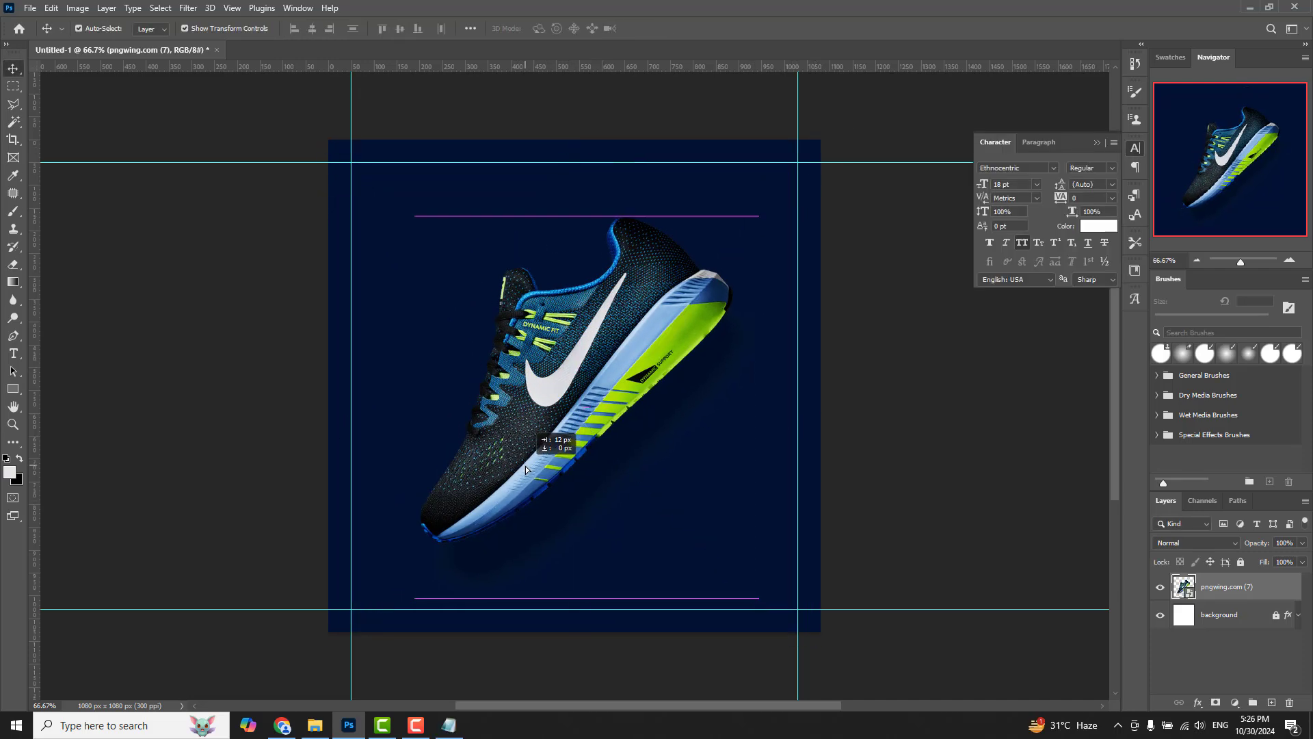
# - Add a white 'SNEAKE' text layer across the shoe in the Ethnocentric font
pyautogui.click(14, 354)
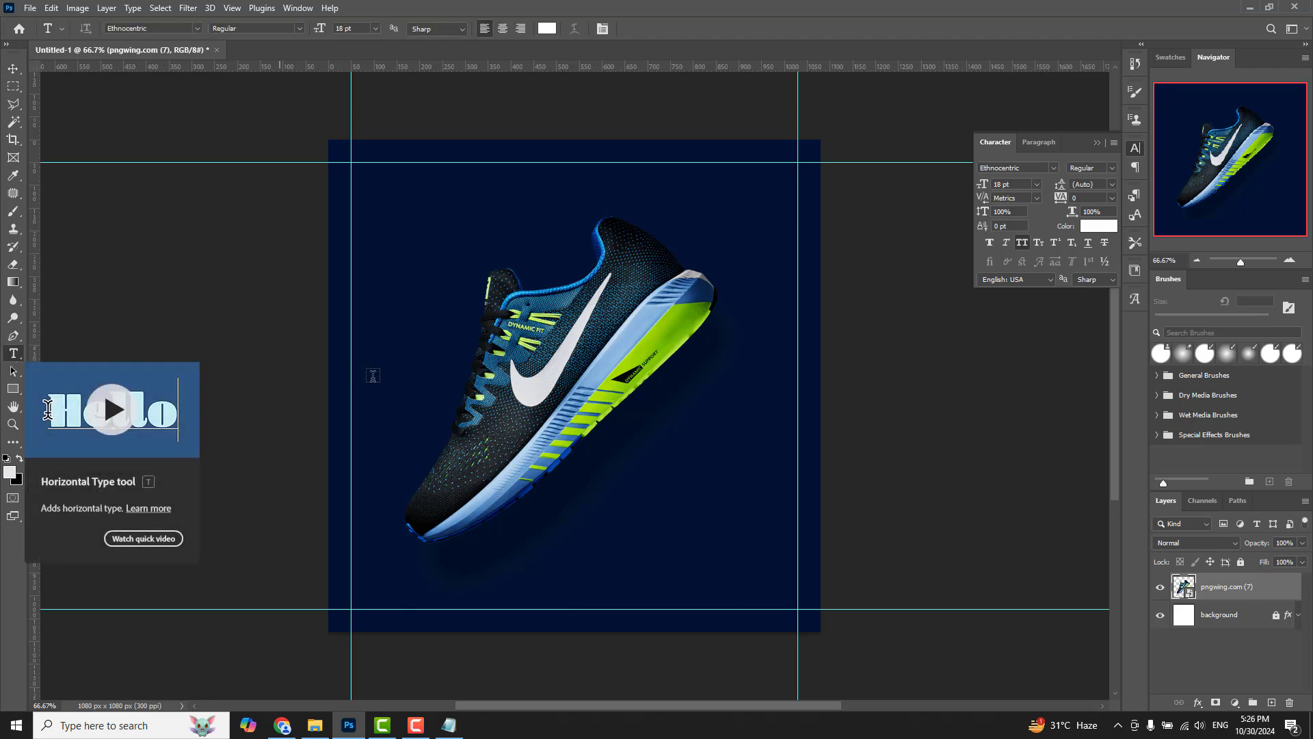
pyautogui.click(419, 357)
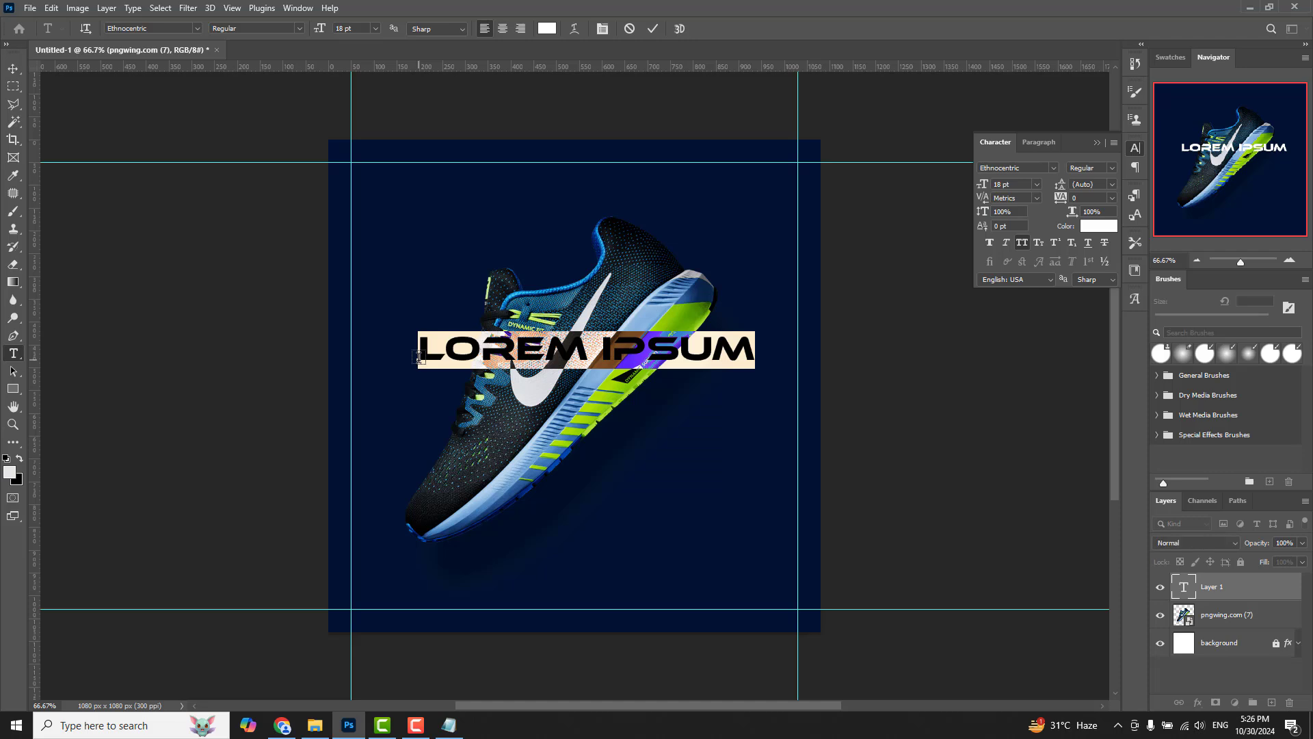
pyautogui.write('S')
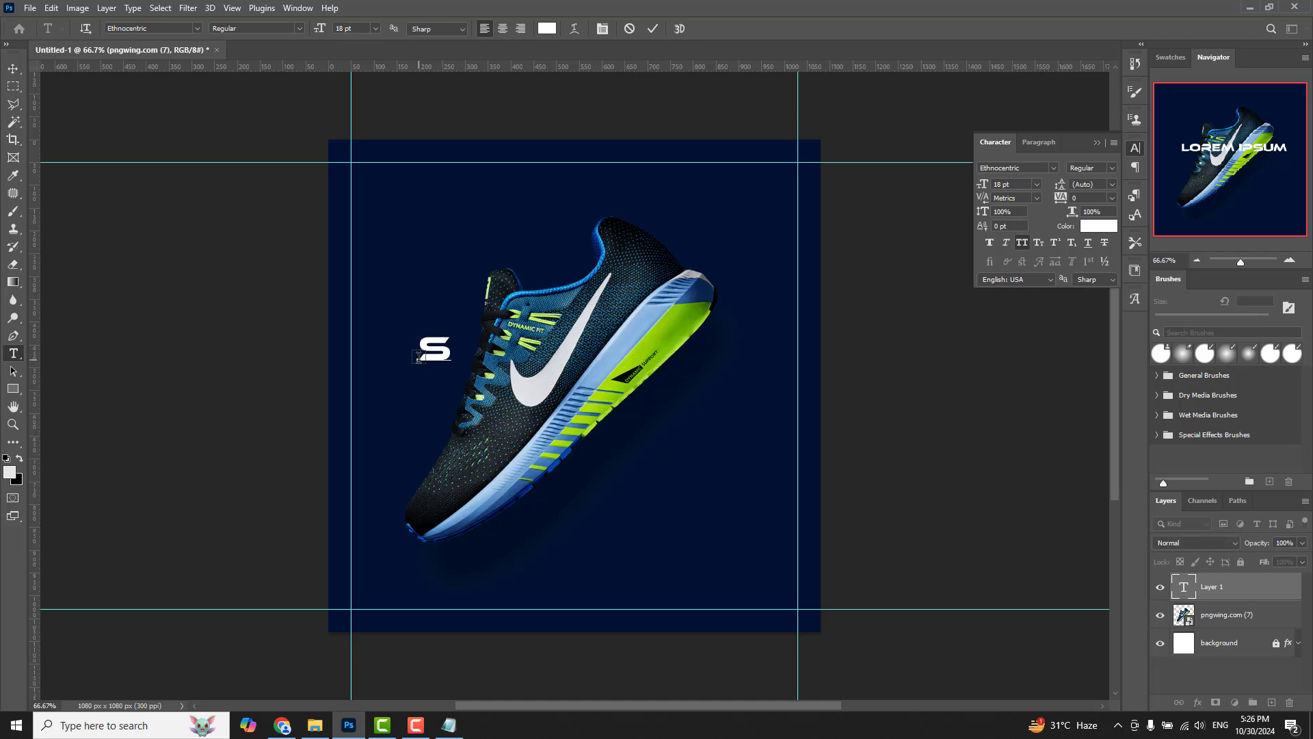
pyautogui.write('NEAKE')
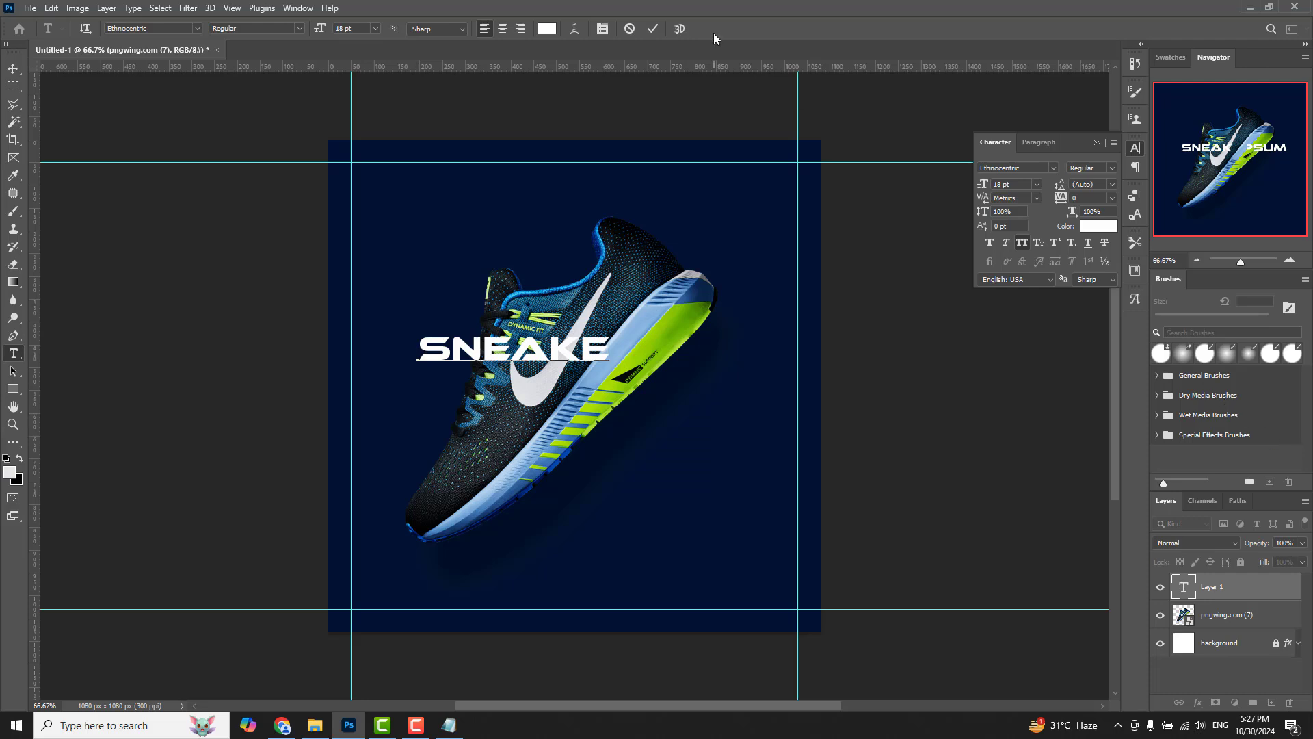
pyautogui.click(658, 28)
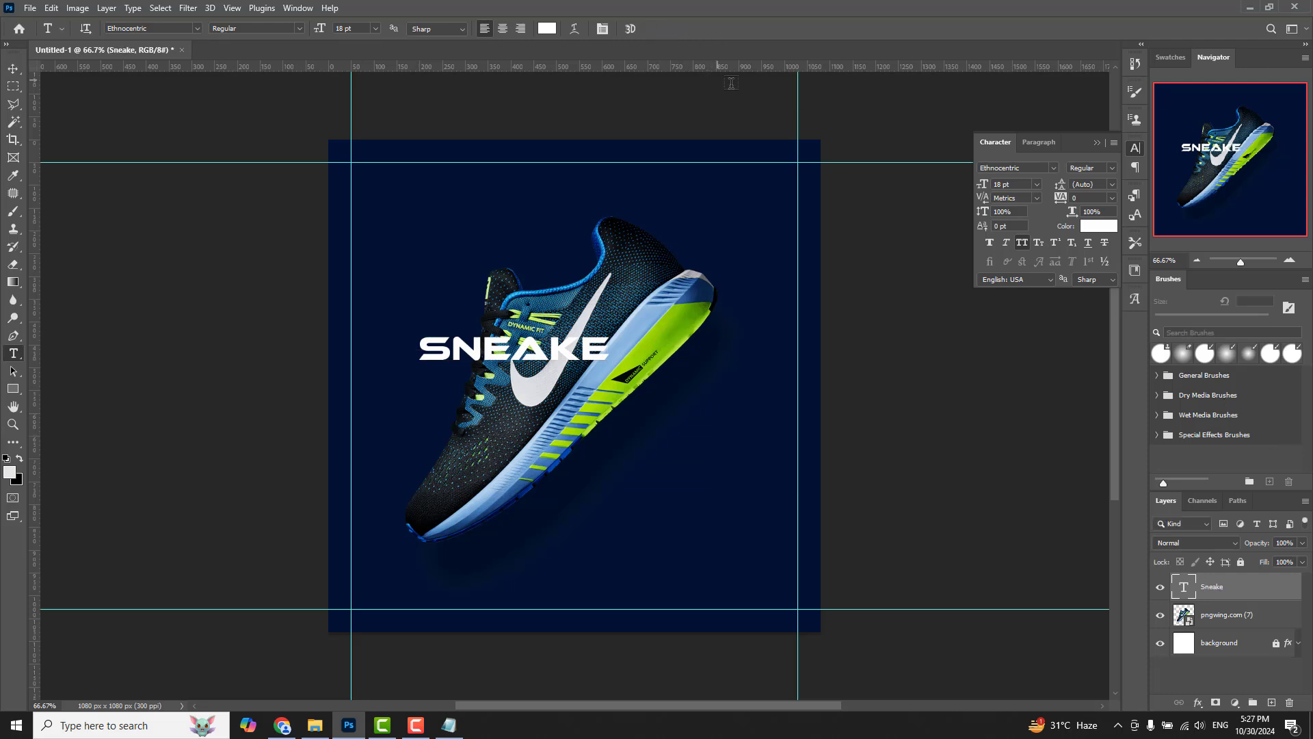
pyautogui.click(1054, 168)
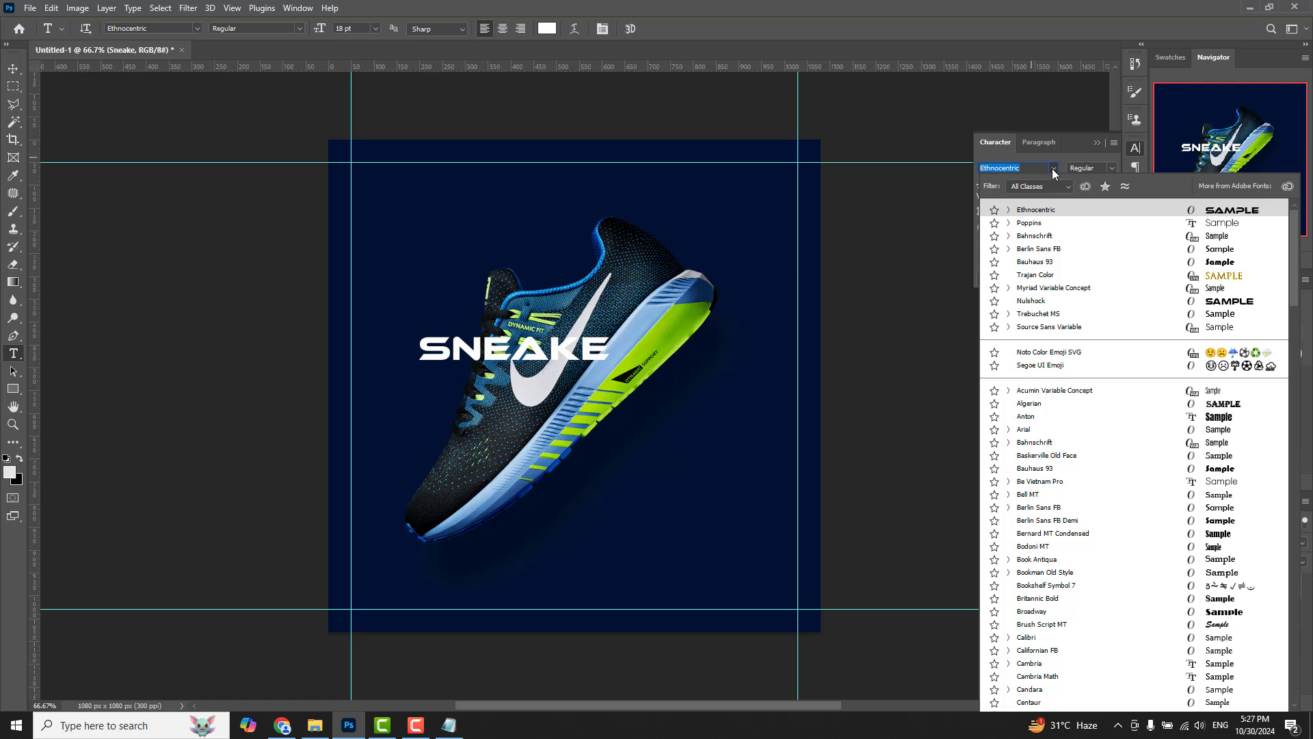
pyautogui.click(1009, 211)
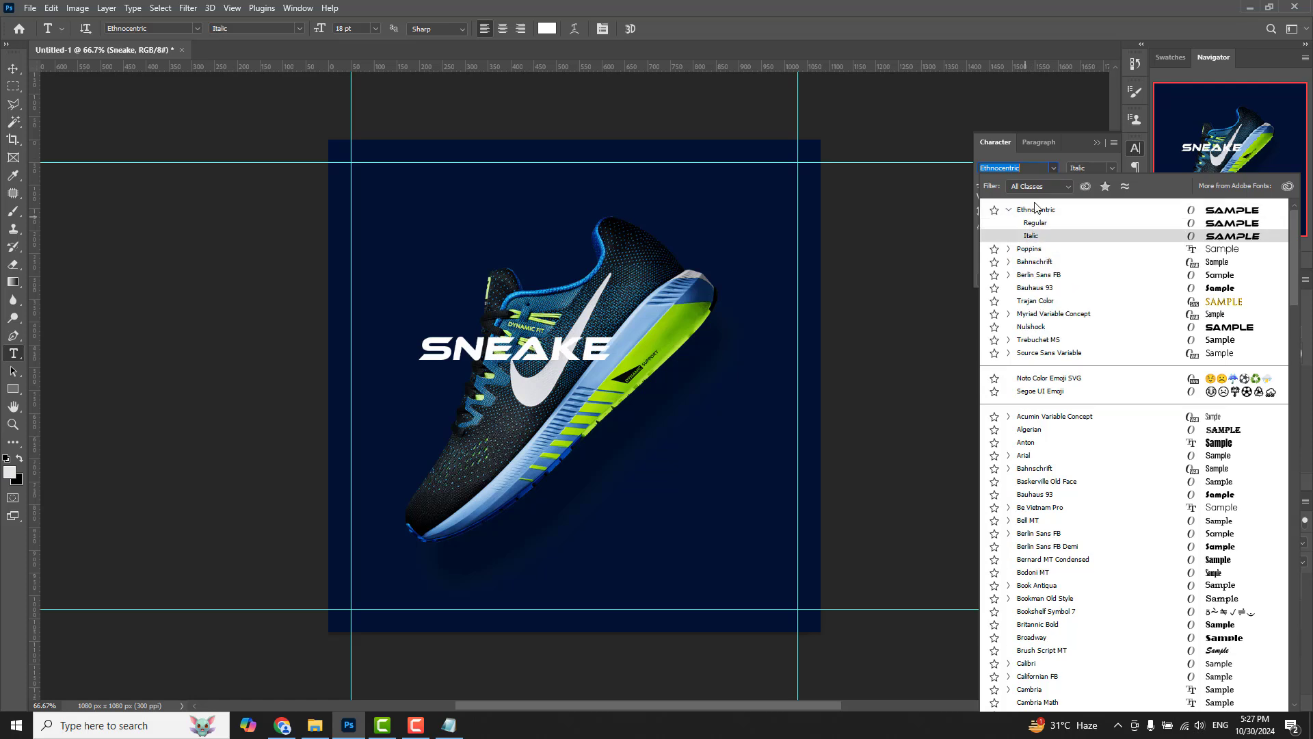
# - Enlarge and centre the SNEAKE headline, placing its text layers beneath the shoe
pyautogui.click(1088, 169)
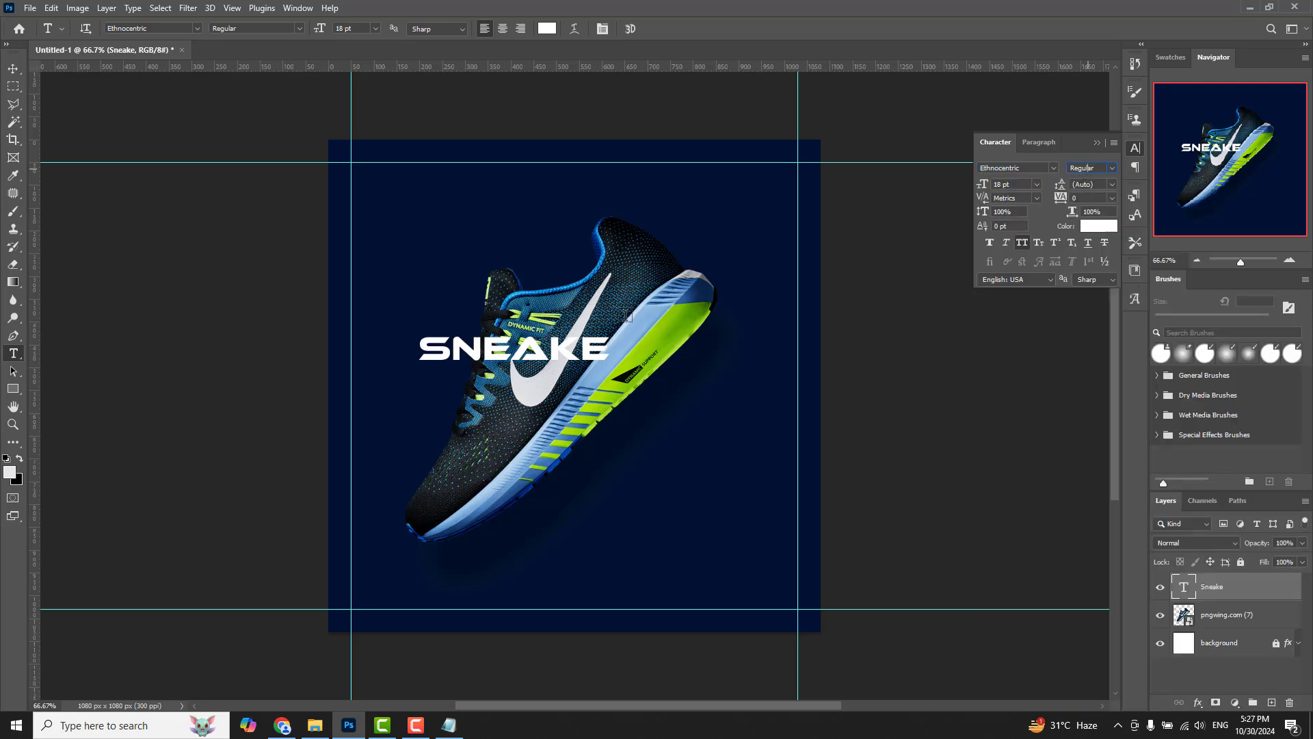
pyautogui.click(13, 68)
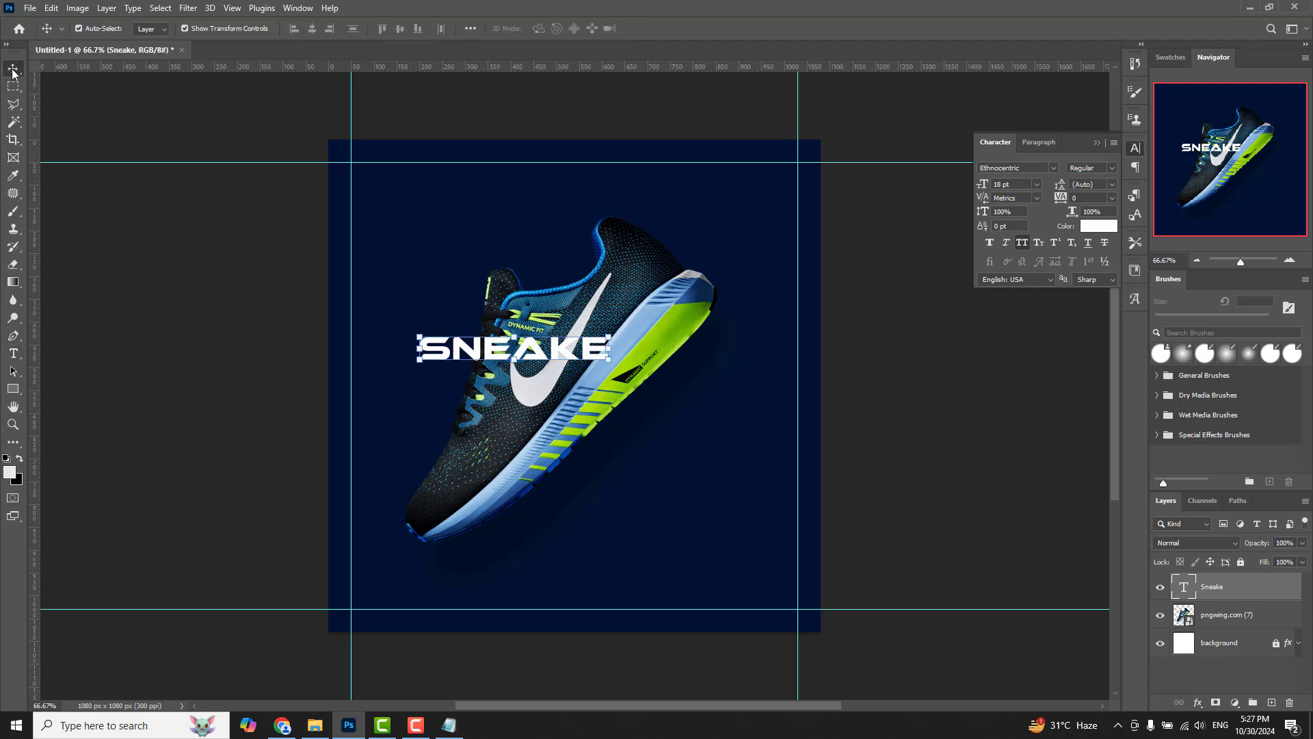
pyautogui.moveTo(608, 347); pyautogui.dragTo(794, 356)
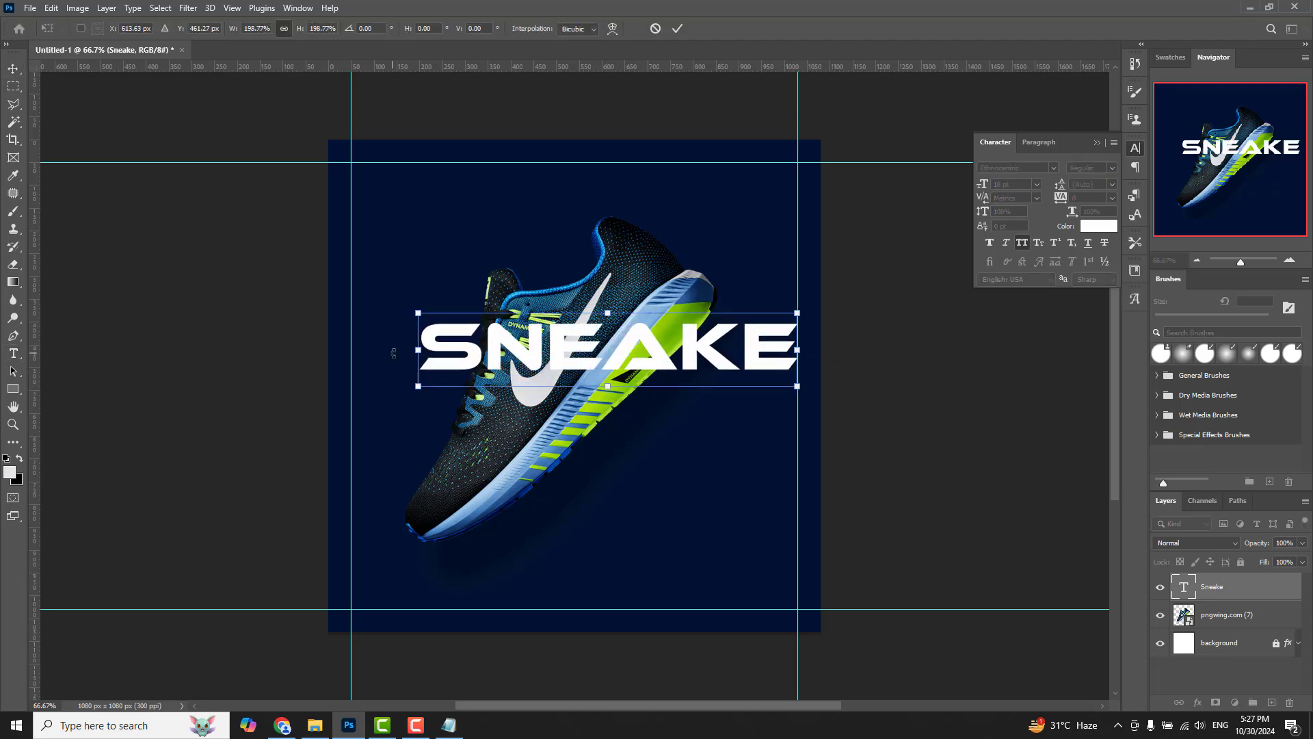
pyautogui.moveTo(418, 350); pyautogui.dragTo(351, 347)
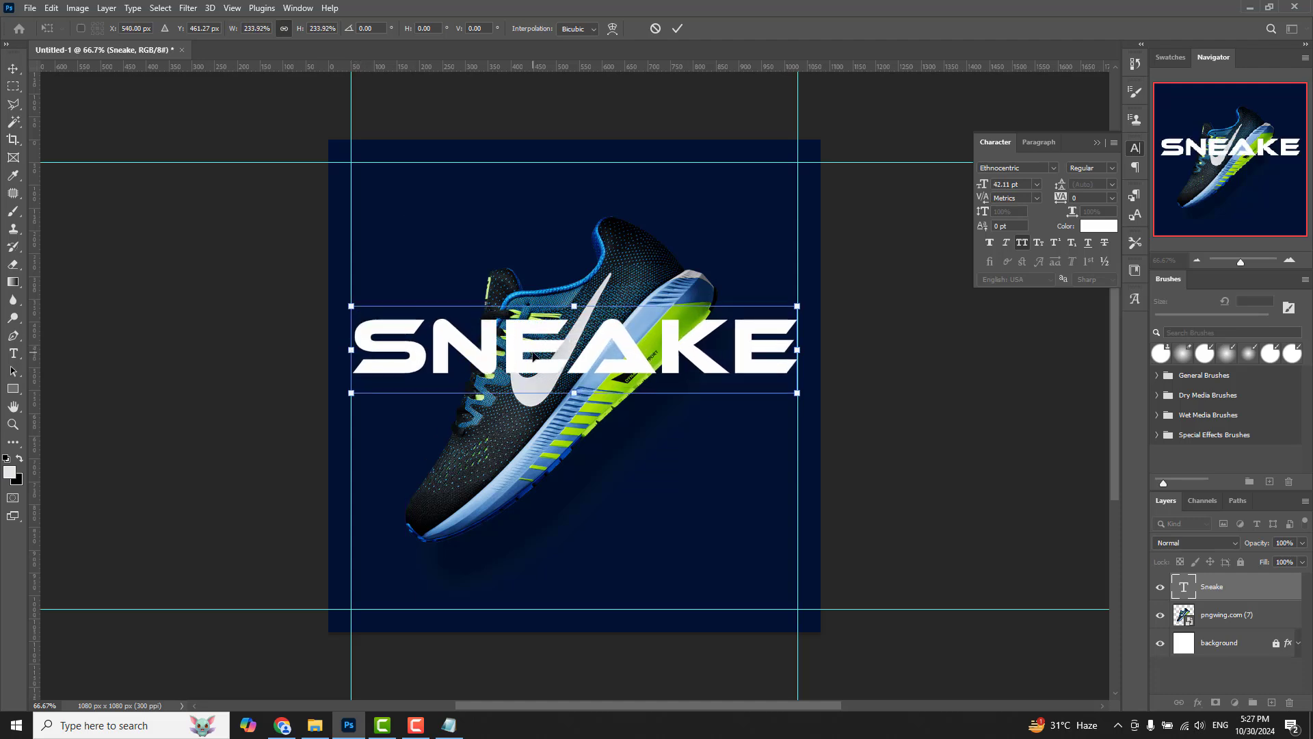
pyautogui.moveTo(535, 355); pyautogui.dragTo(530, 390)
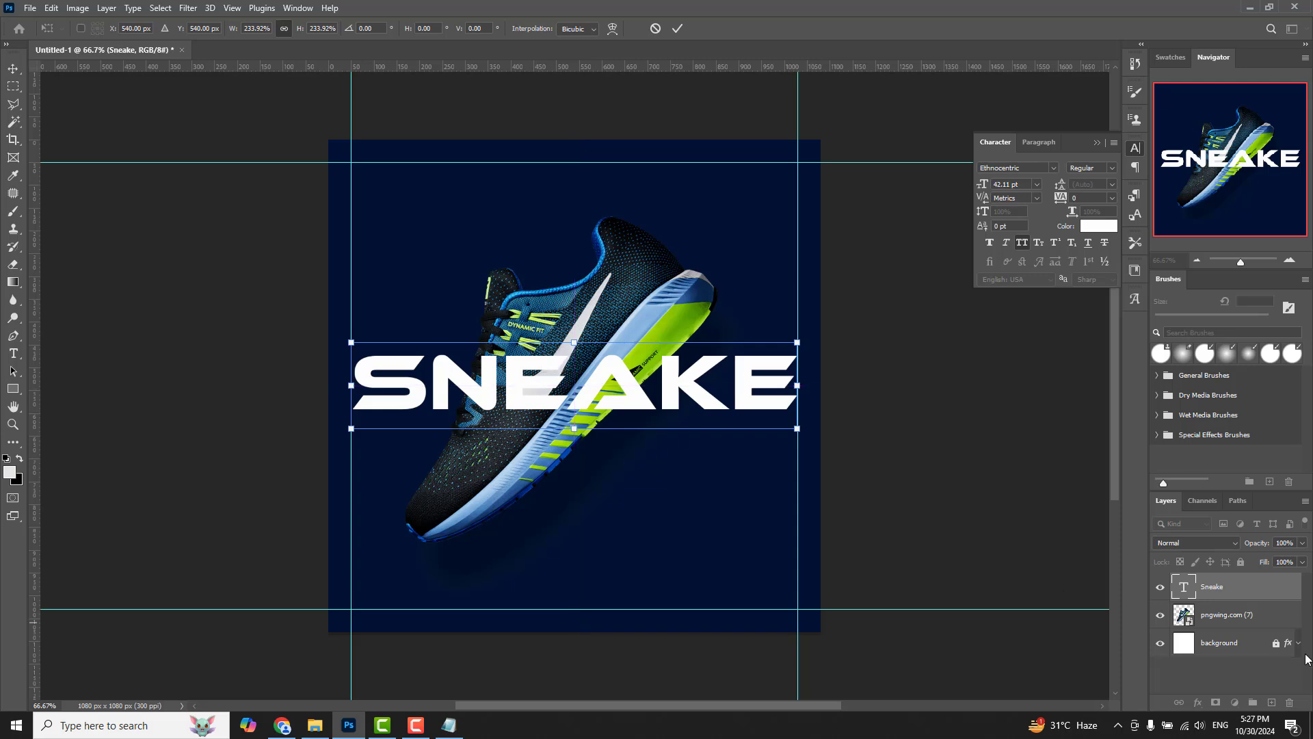
pyautogui.moveTo(1244, 594); pyautogui.dragTo(1270, 701)
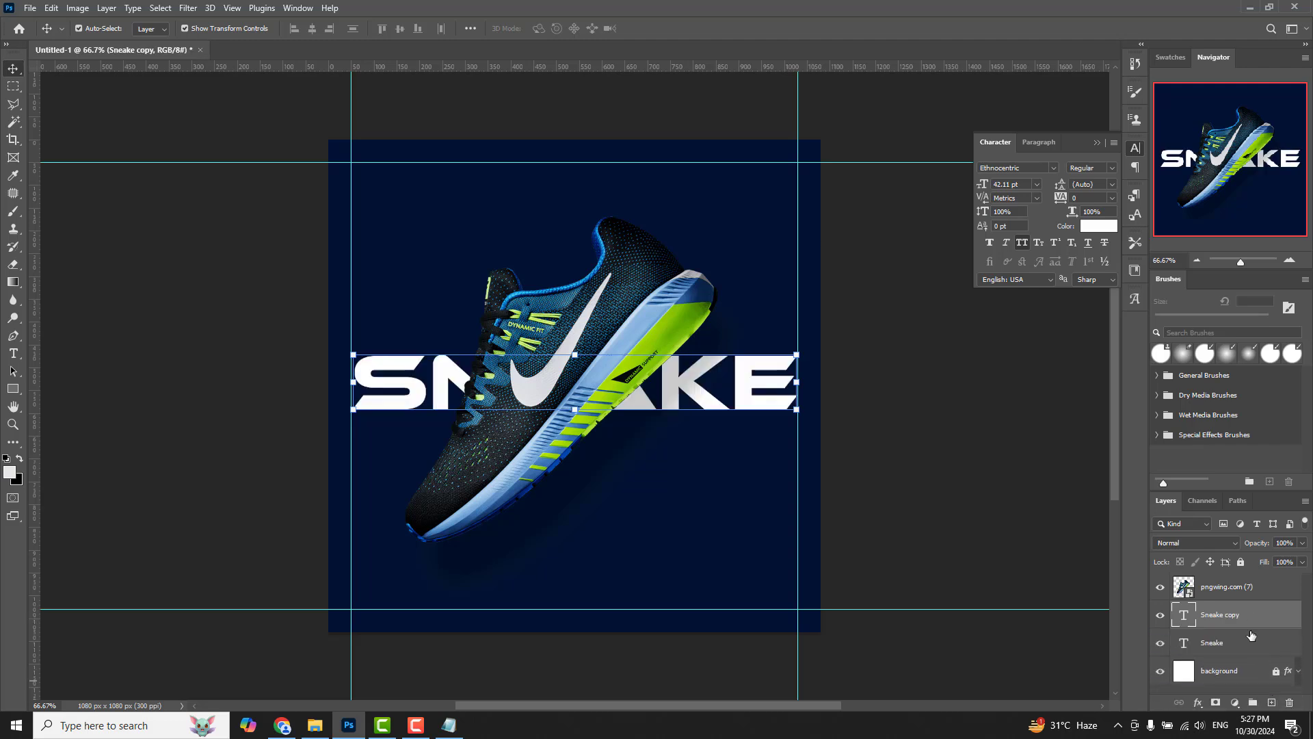
# - Rename the text copy 'Stoke' and move it above the shoe layer
pyautogui.doubleClick(1229, 617)
pyautogui.write('Stoke')
pyautogui.press('Return')
pyautogui.moveTo(1229, 621); pyautogui.dragTo(1230, 585)
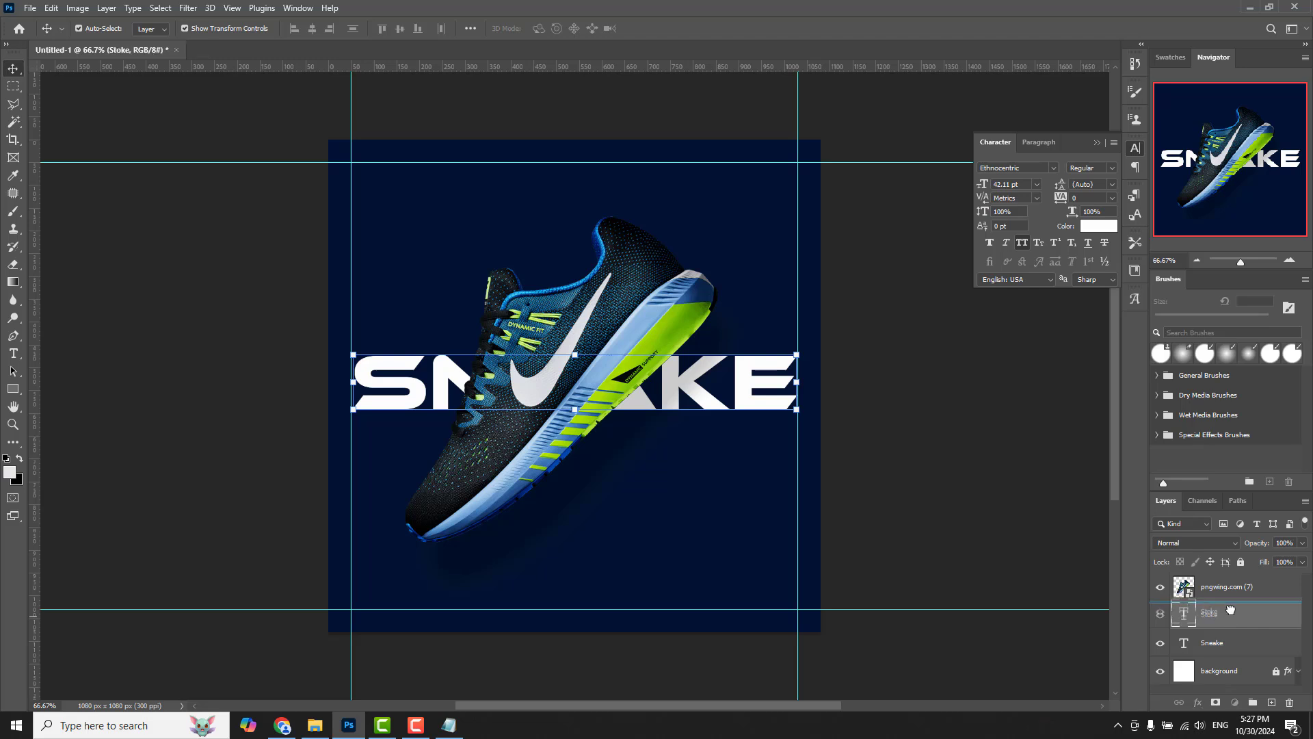
# - Set the Stoke layer's fill to 0% and open its Blending Options
pyautogui.click(1303, 562)
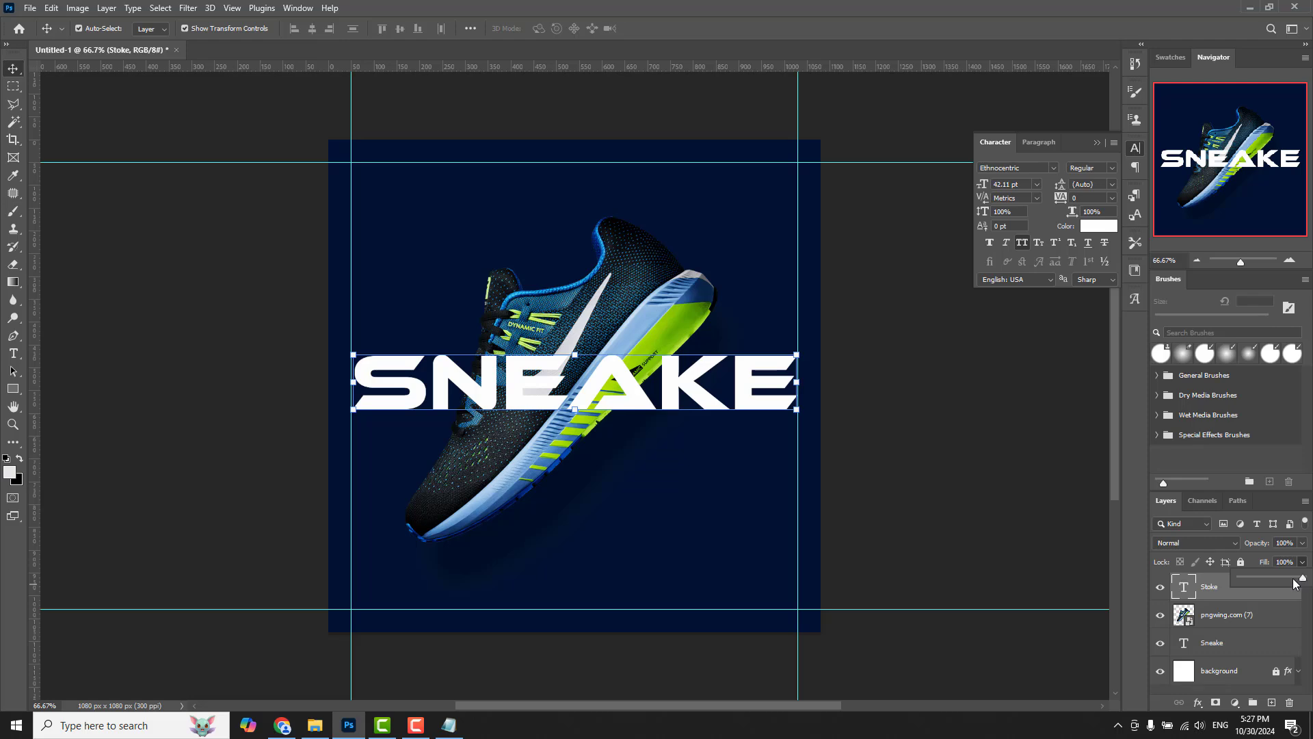
pyautogui.moveTo(1238, 578); pyautogui.dragTo(1233, 577)
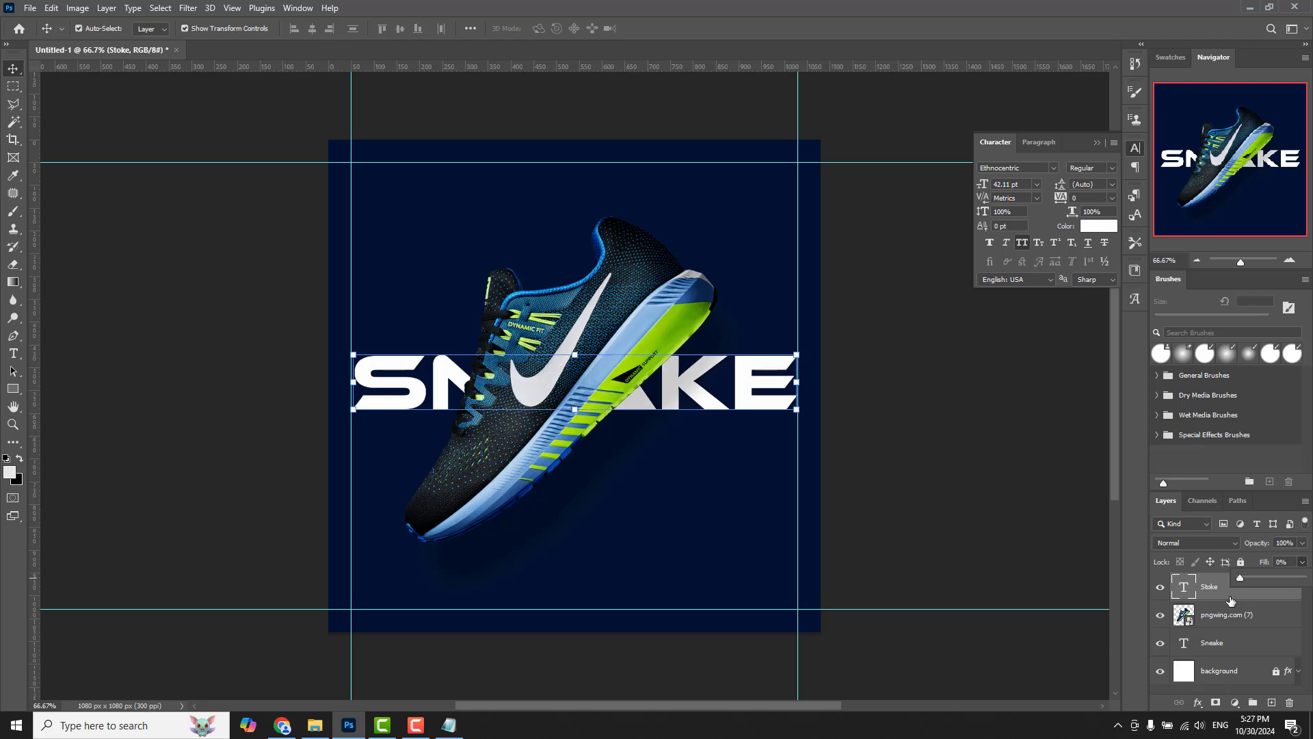
pyautogui.rightClick(1230, 597)
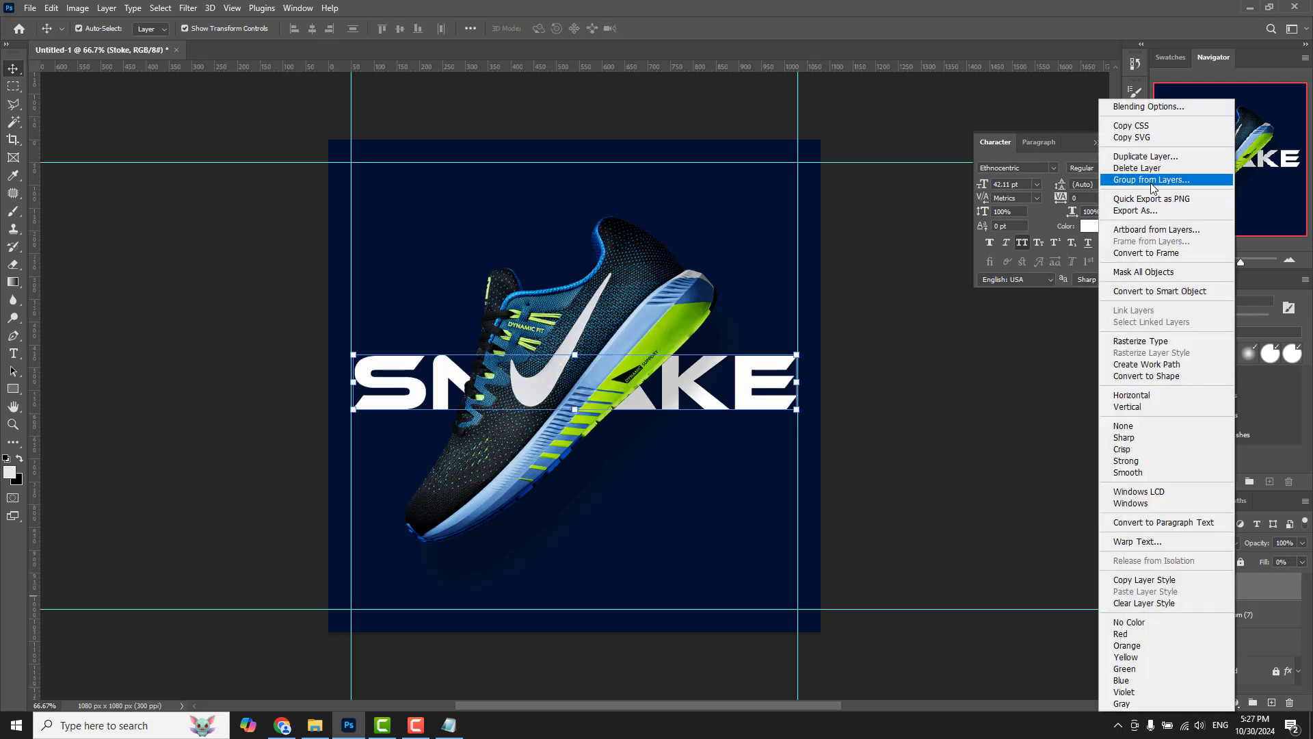
pyautogui.click(1162, 108)
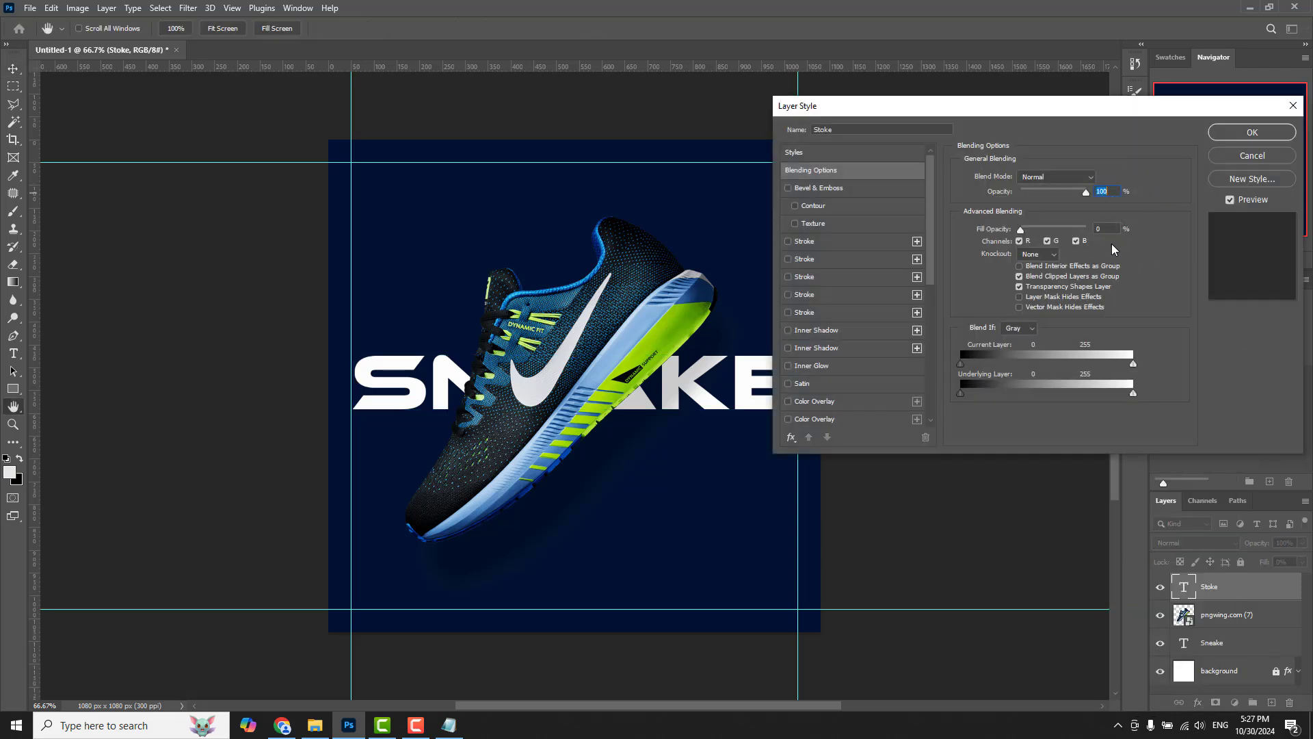
# - Give the Stoke layer two white 3 px strokes, Inside position, Normal blend
pyautogui.click(789, 242)
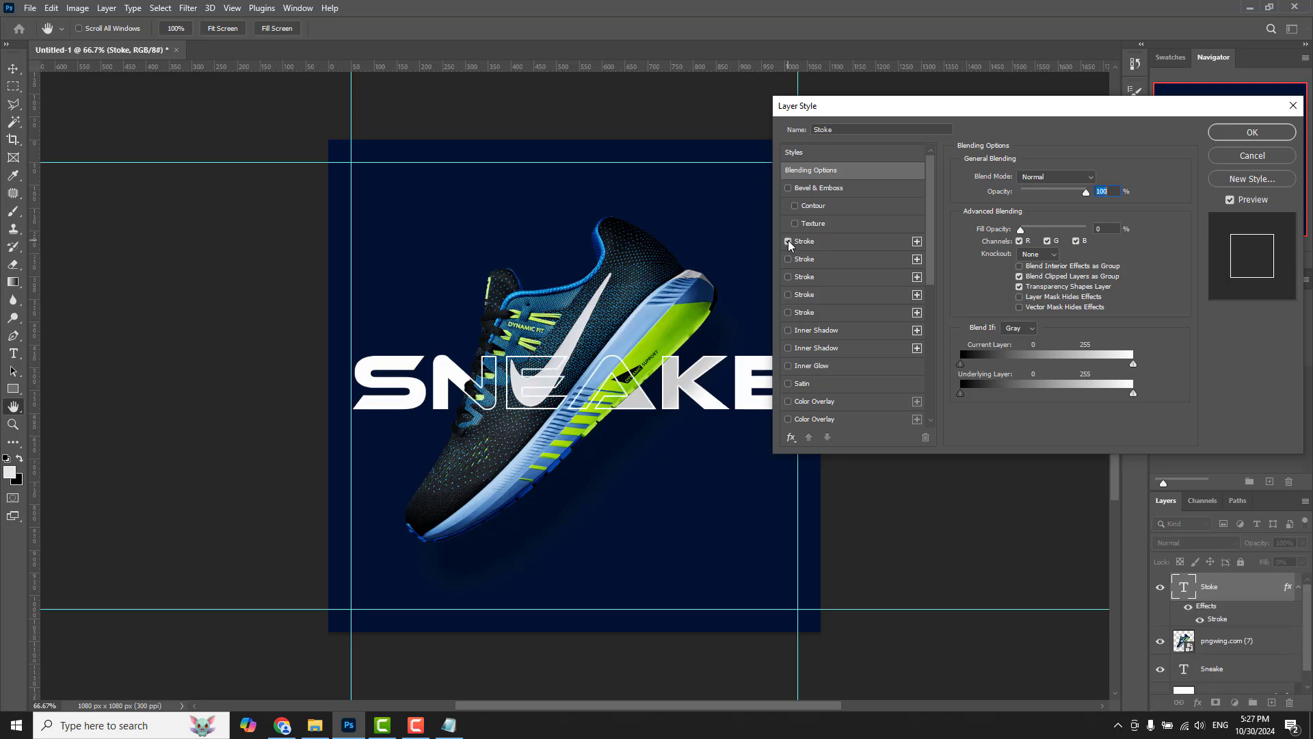
pyautogui.click(917, 241)
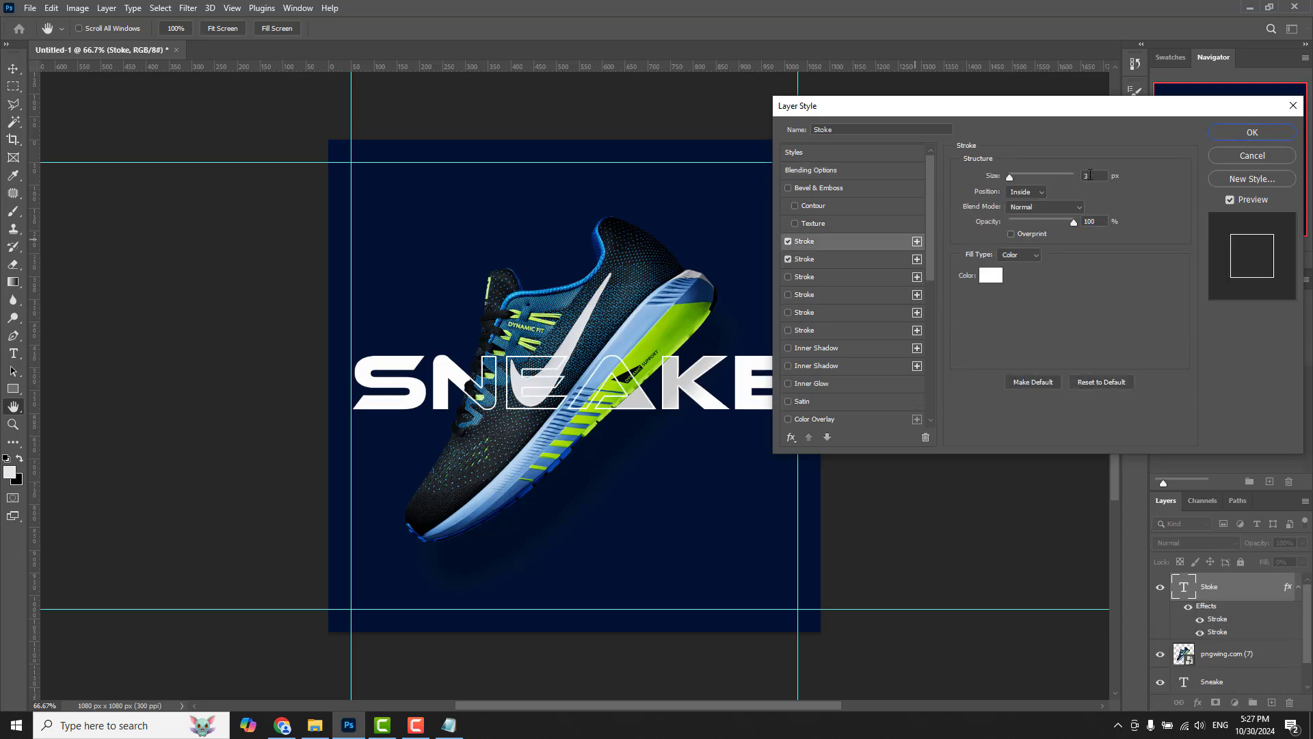
pyautogui.doubleClick(1084, 175)
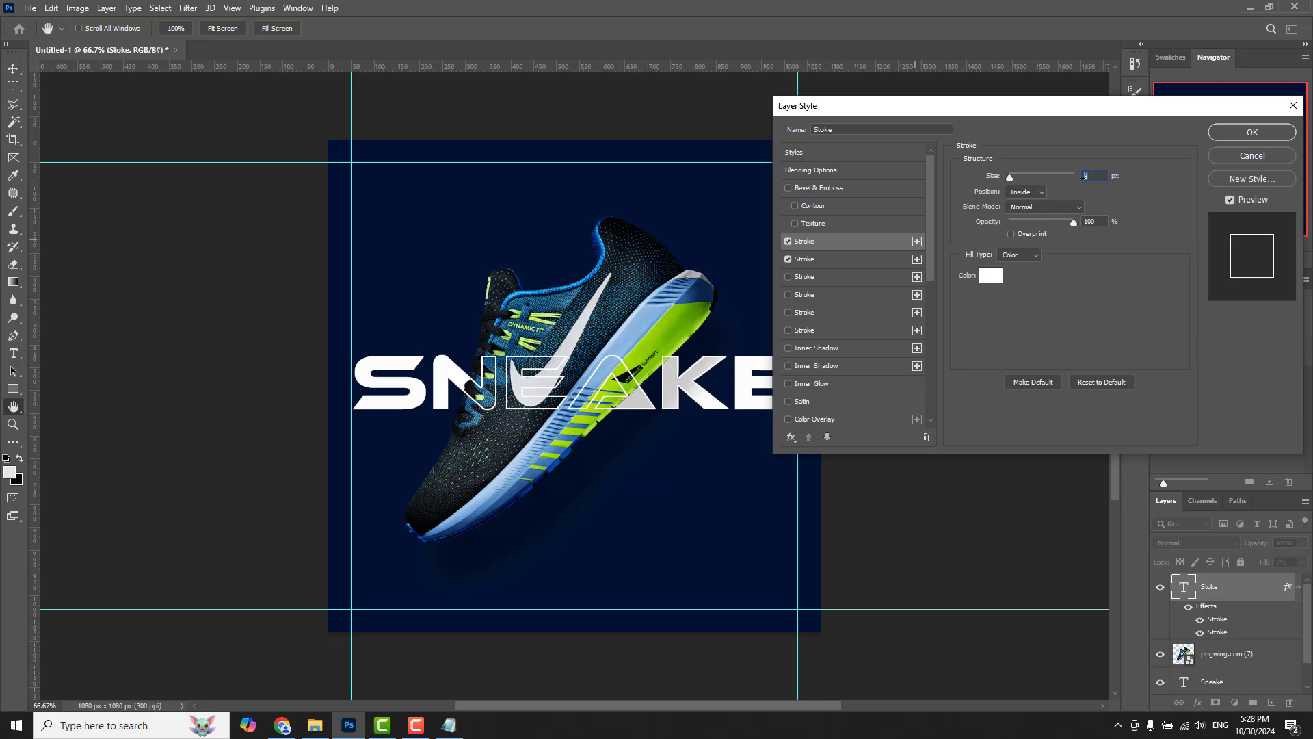
pyautogui.click(1026, 192)
pyautogui.click(1033, 214)
pyautogui.click(1064, 207)
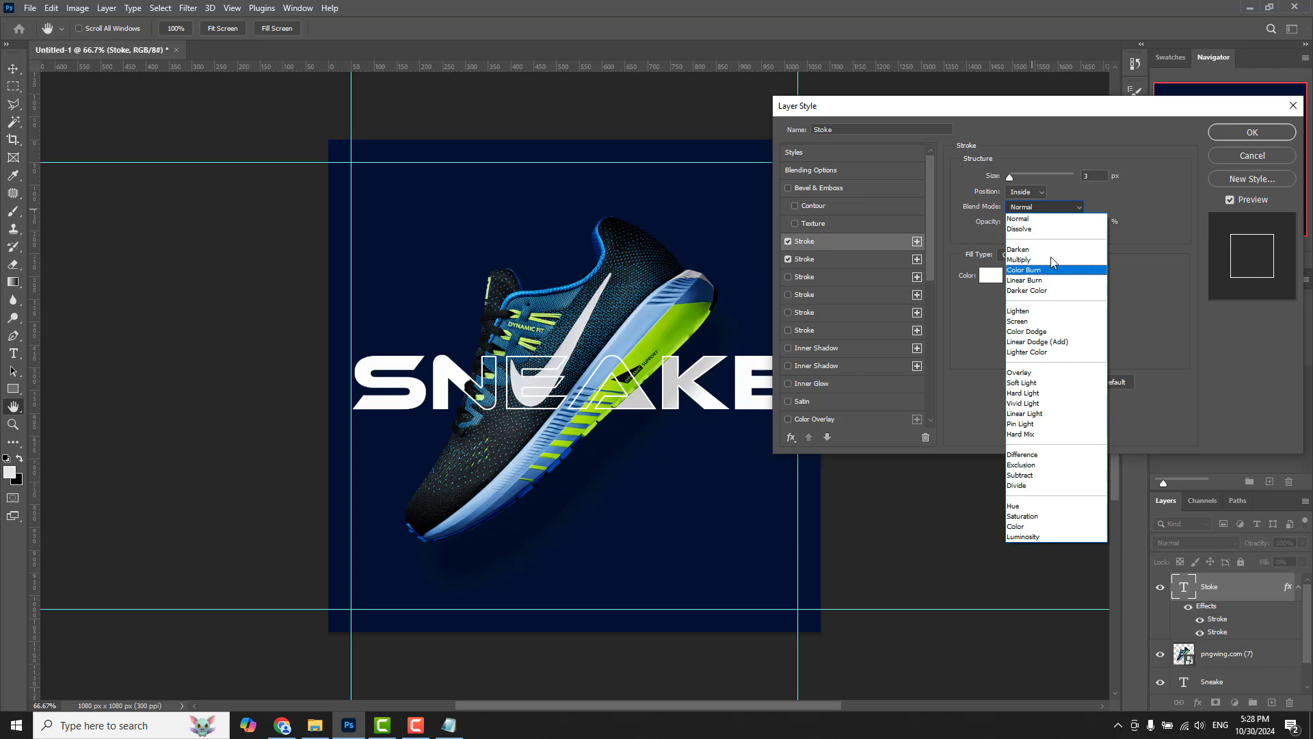
pyautogui.click(1029, 219)
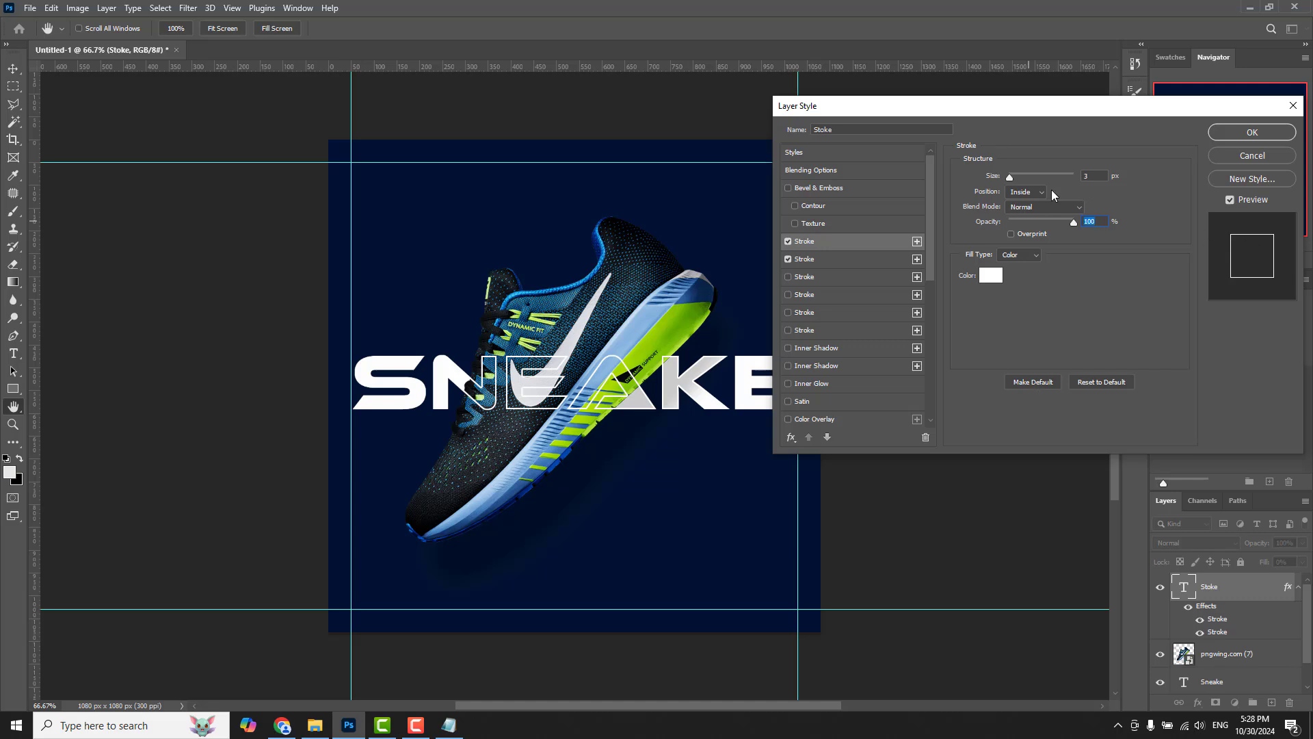
pyautogui.click(990, 275)
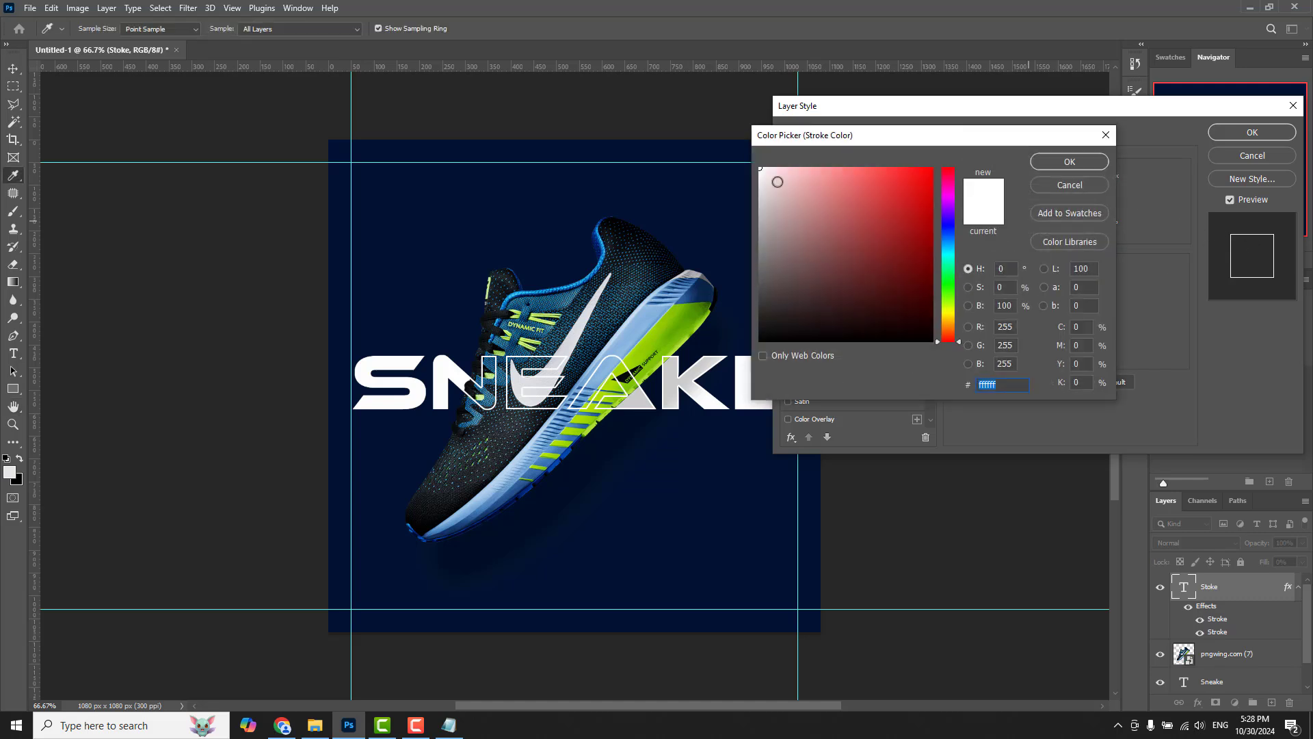
pyautogui.click(1071, 163)
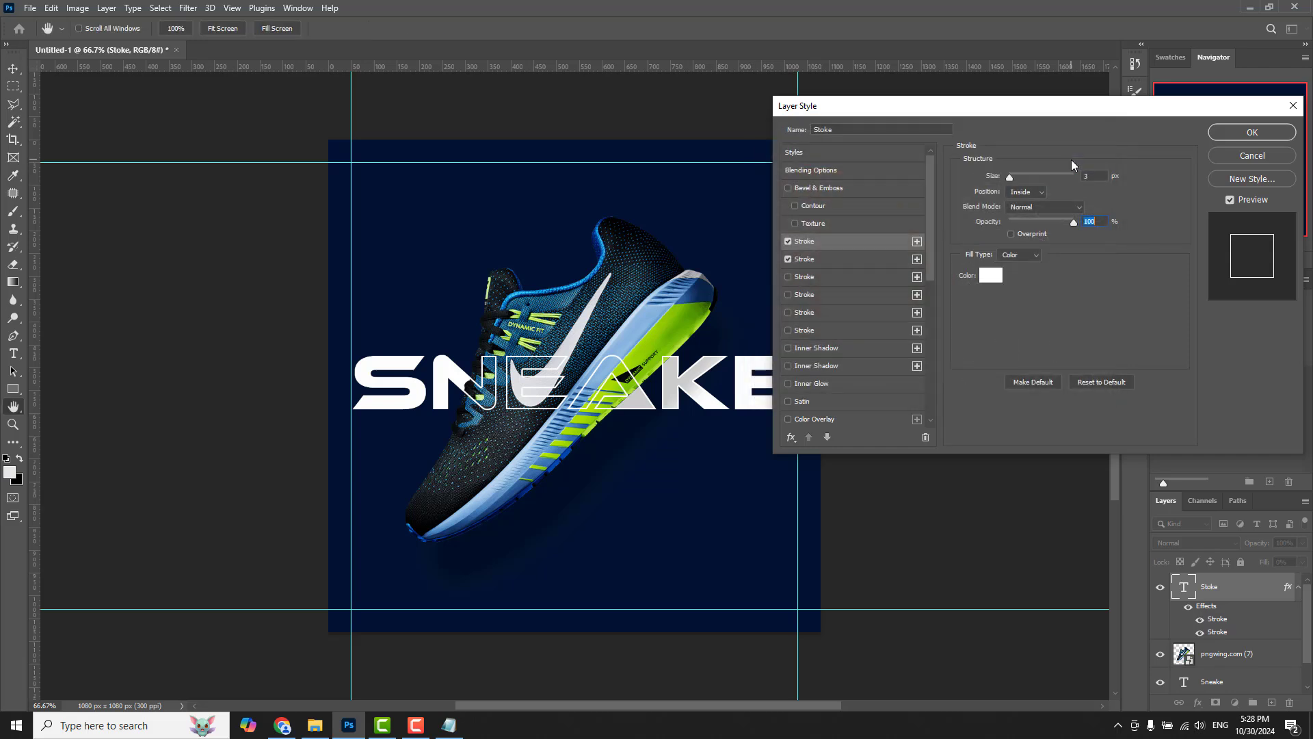
pyautogui.click(1252, 132)
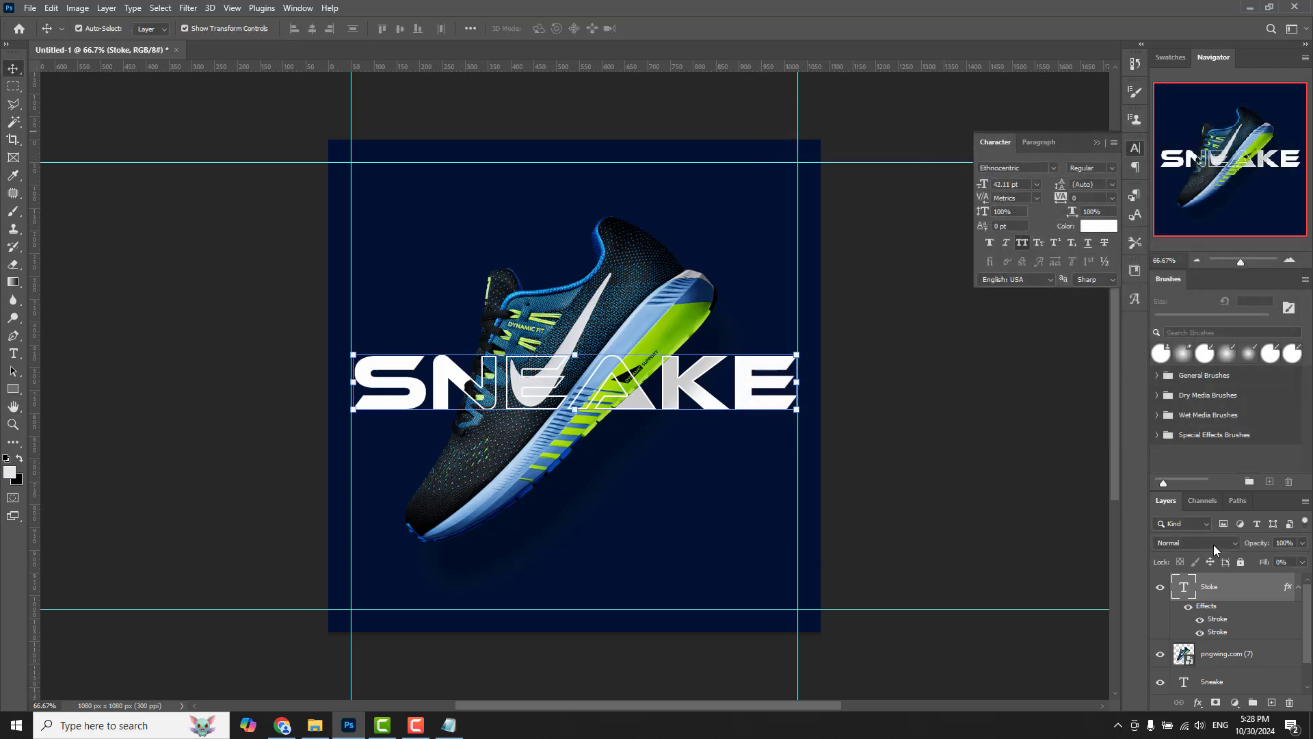
pyautogui.click(1298, 590)
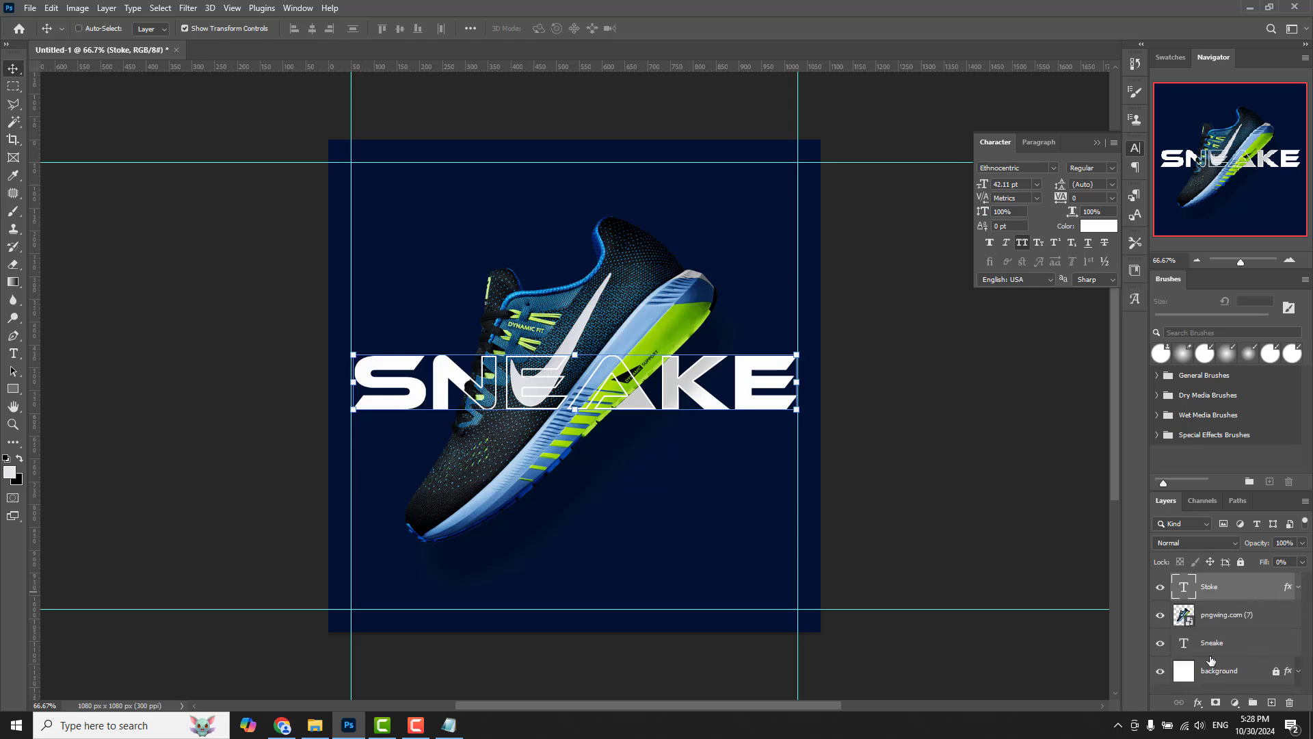
# - Move the SNEAKE headline down over the shoe, centre it, and align the outlined copy with it
pyautogui.keyDown('ctrl'); pyautogui.click(1214, 646); pyautogui.keyUp('ctrl')
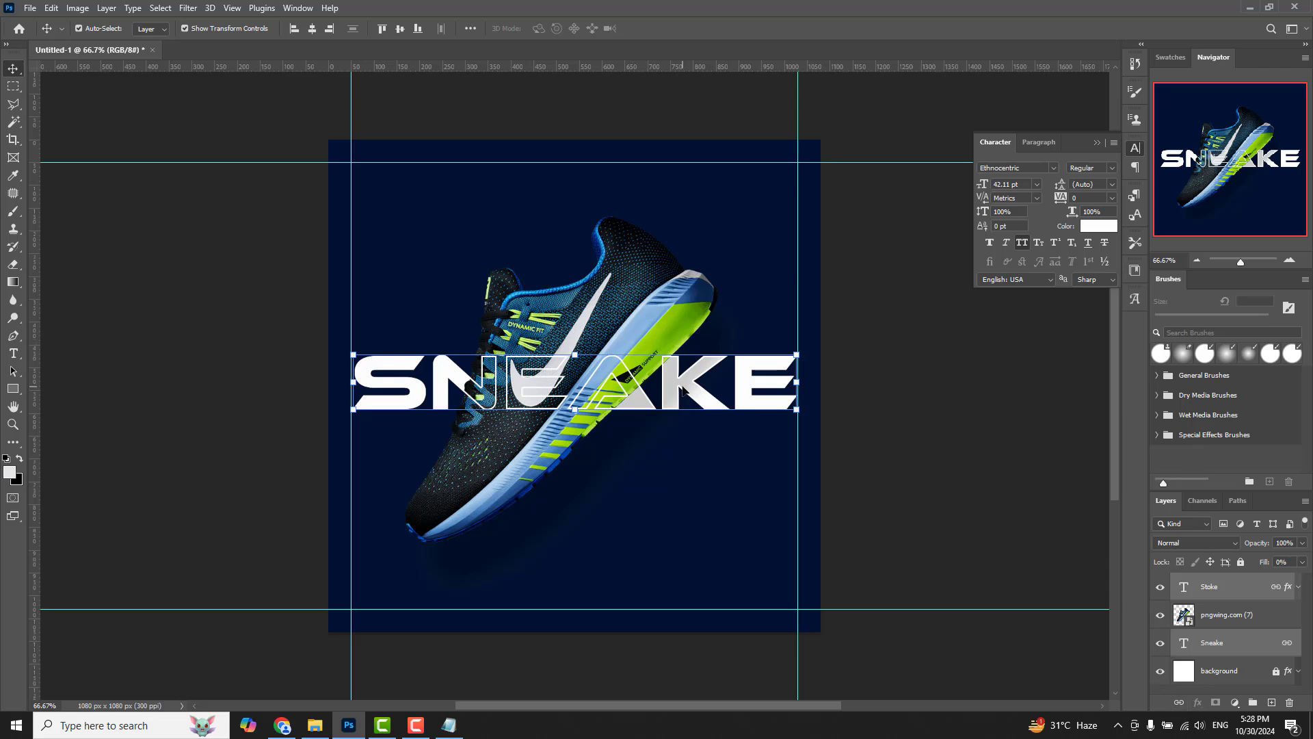
pyautogui.moveTo(681, 389); pyautogui.dragTo(681, 409)
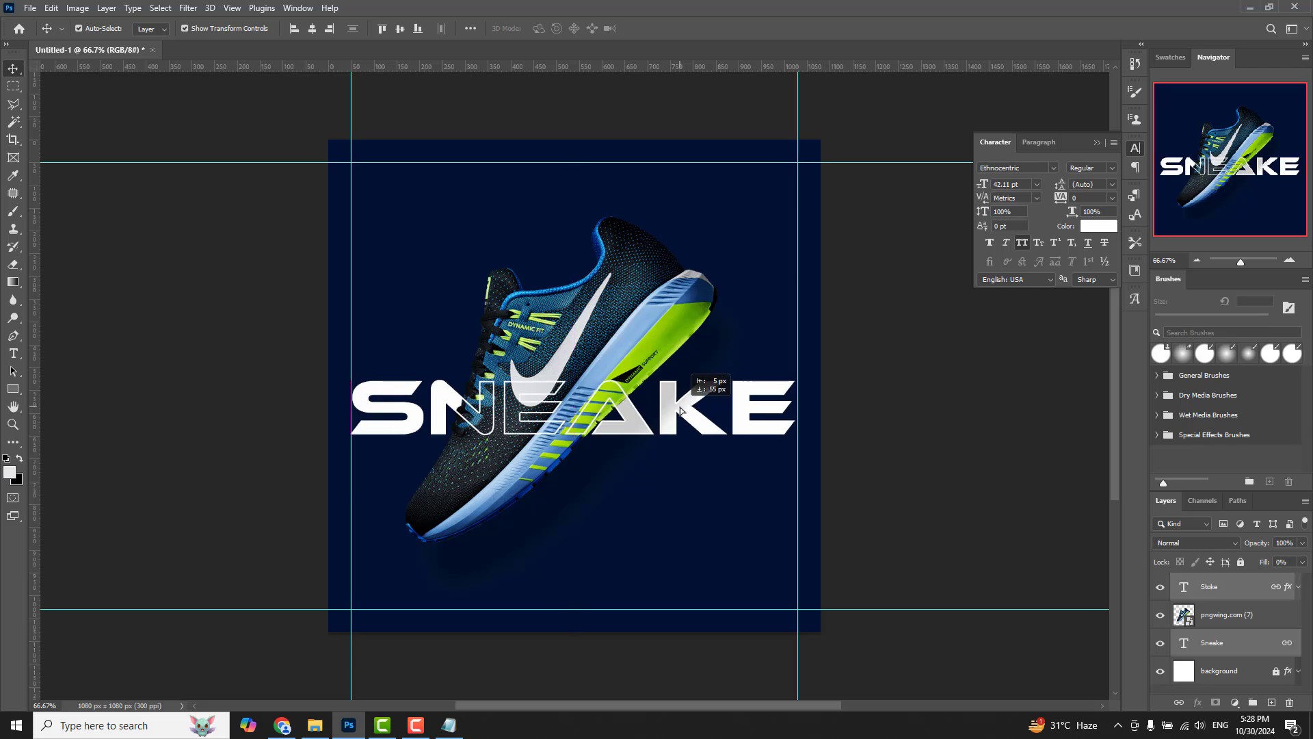
pyautogui.moveTo(680, 407); pyautogui.dragTo(681, 407)
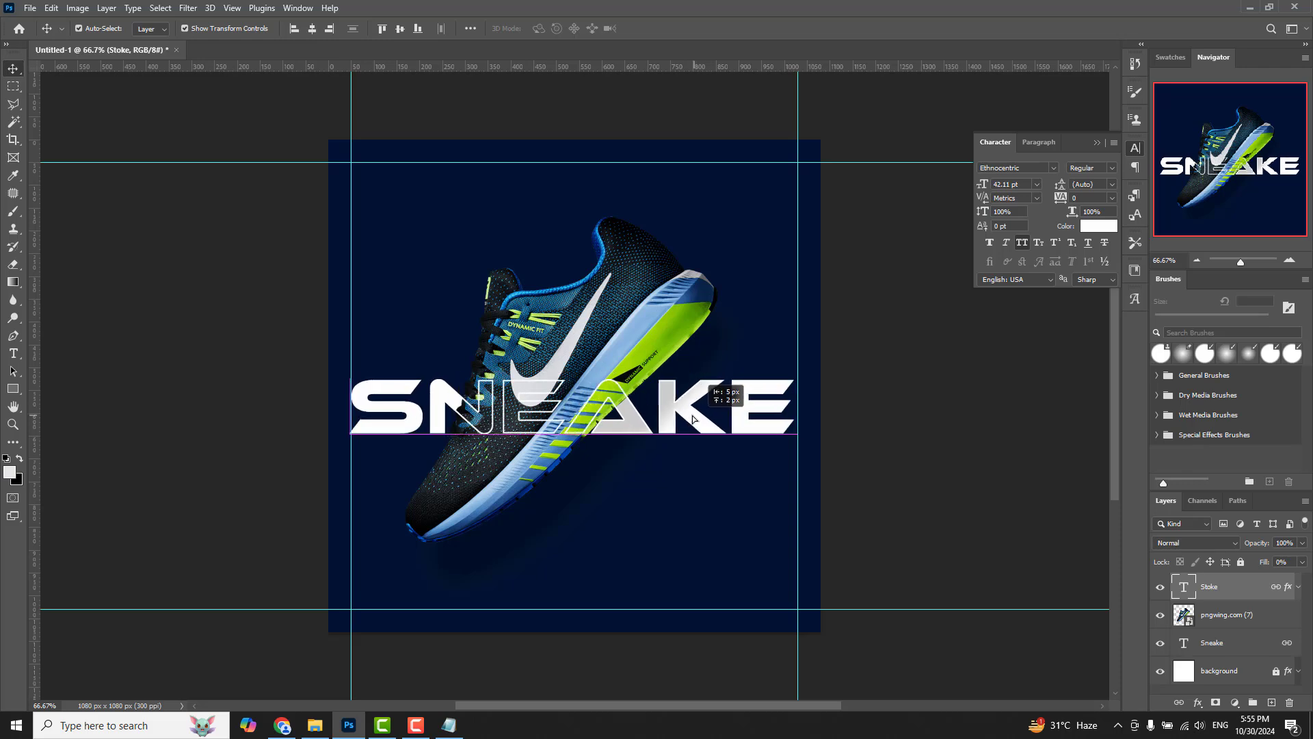
pyautogui.moveTo(692, 418); pyautogui.dragTo(698, 407)
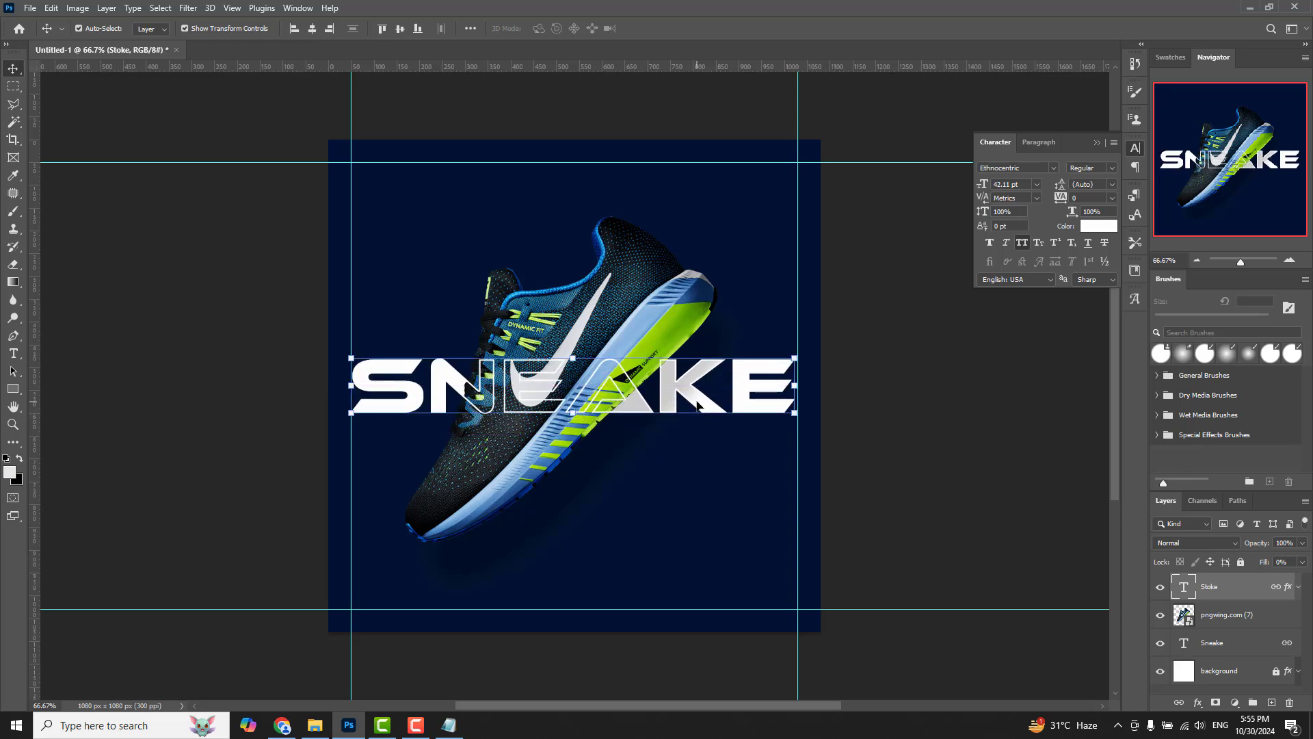
pyautogui.click(13, 353)
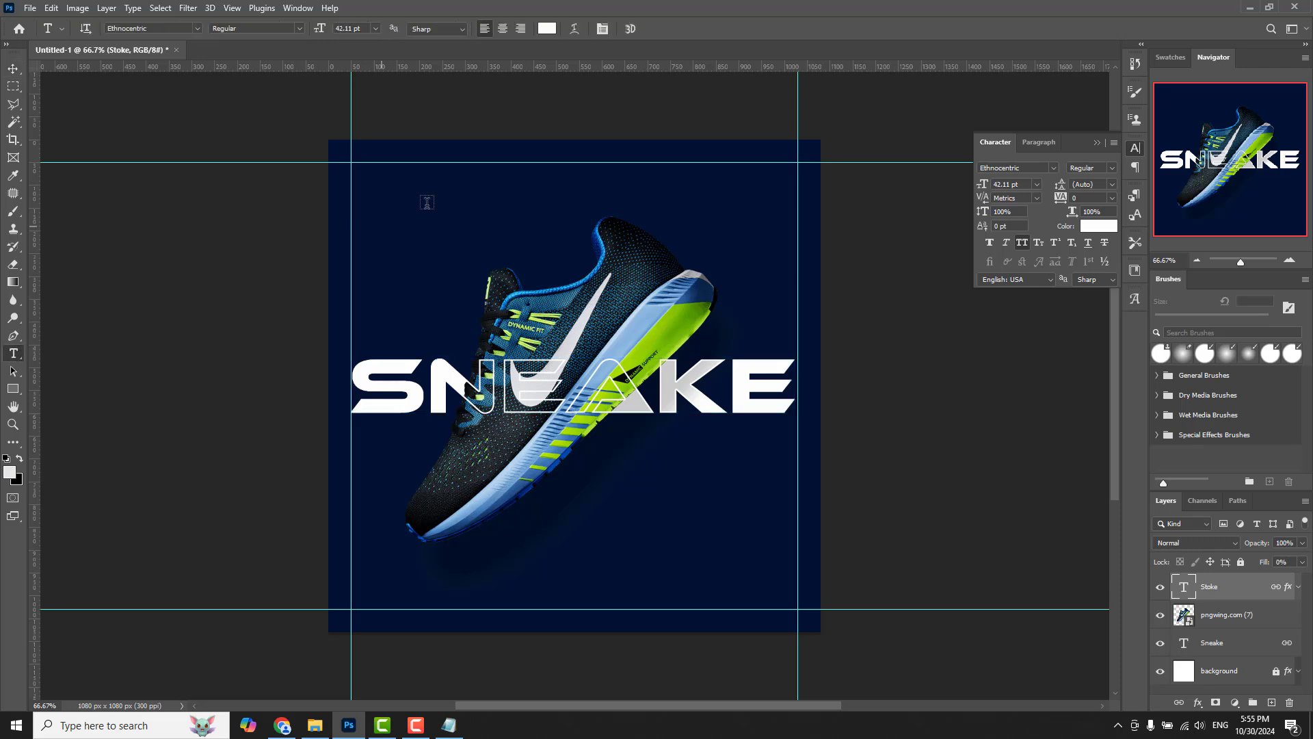
# - Add the word NEW at the top-left, lined up on the left guide
pyautogui.click(380, 203)
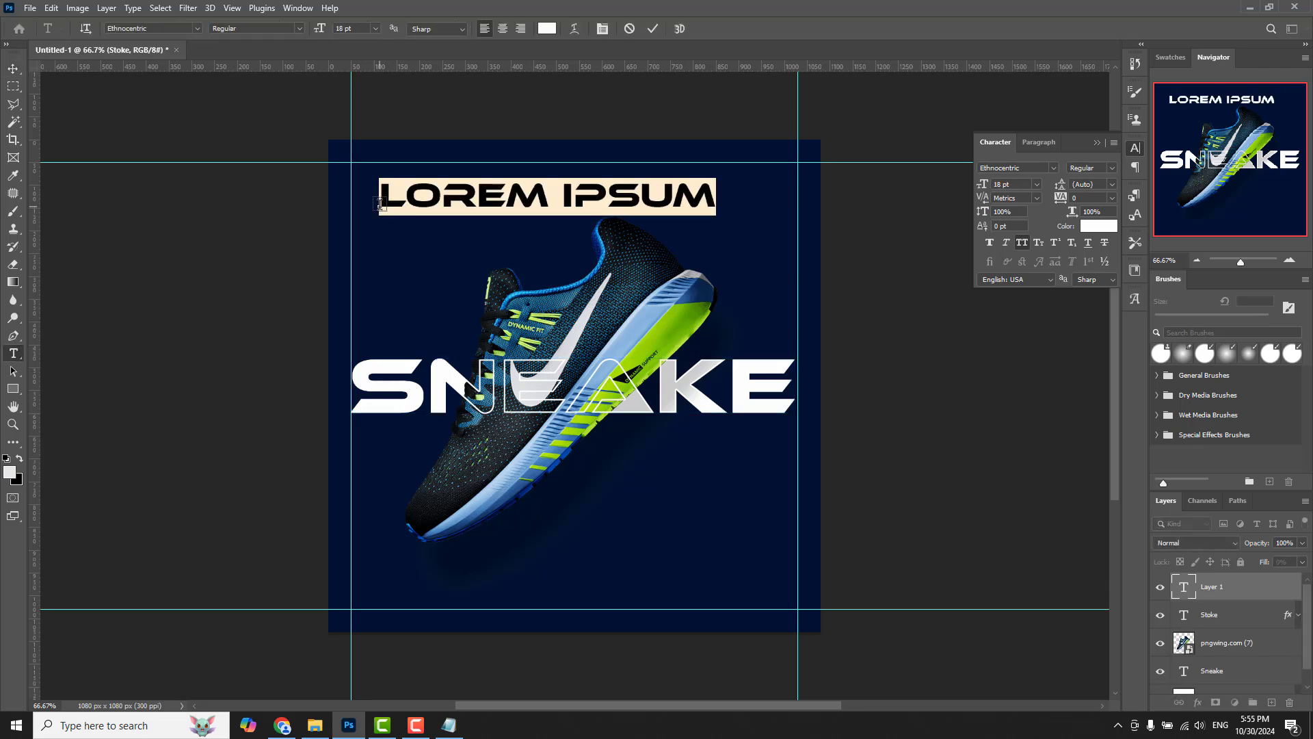
pyautogui.write('NEW')
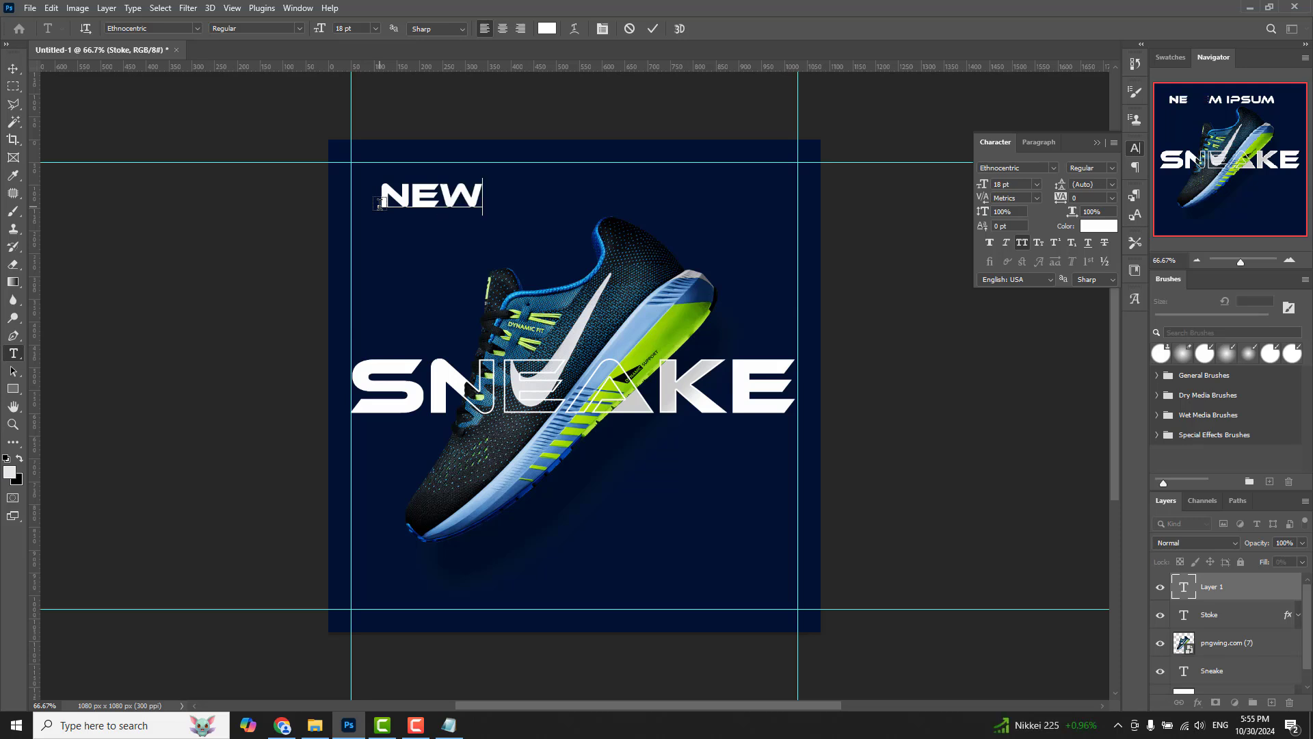
pyautogui.click(655, 29)
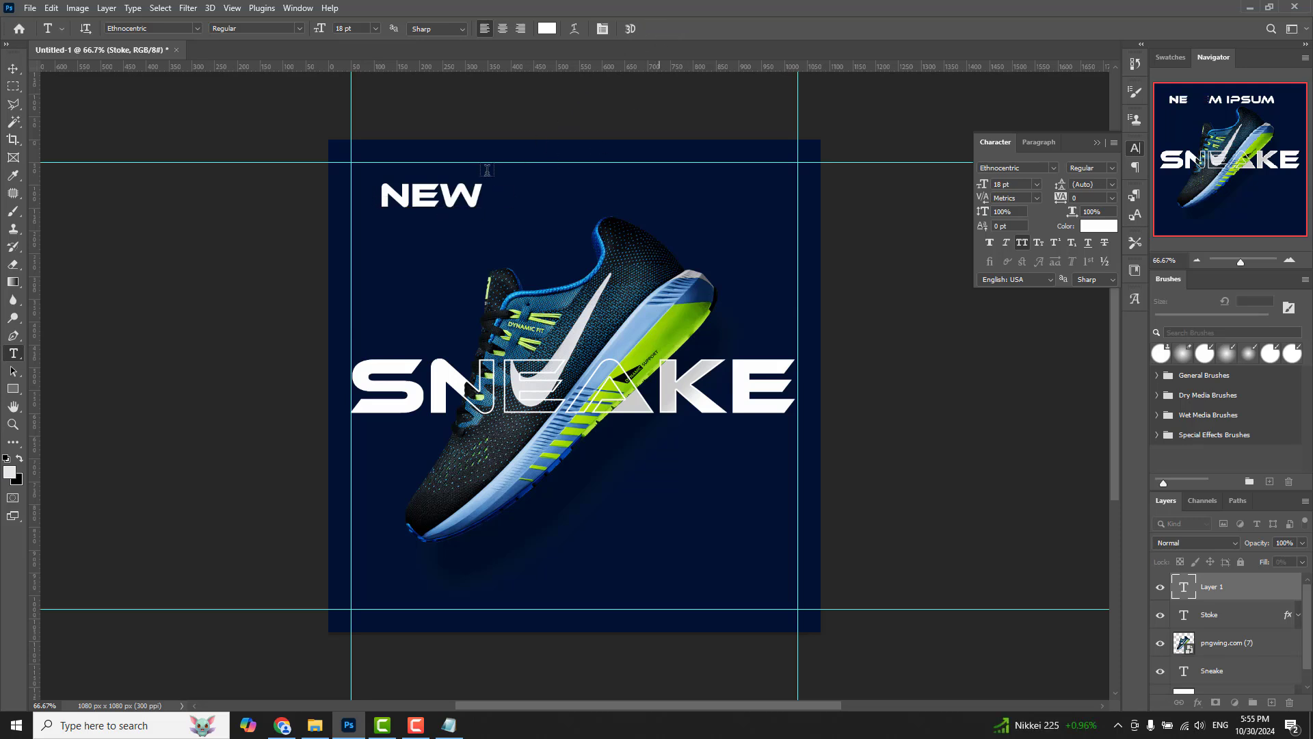
pyautogui.click(13, 68)
pyautogui.moveTo(406, 200); pyautogui.dragTo(382, 207)
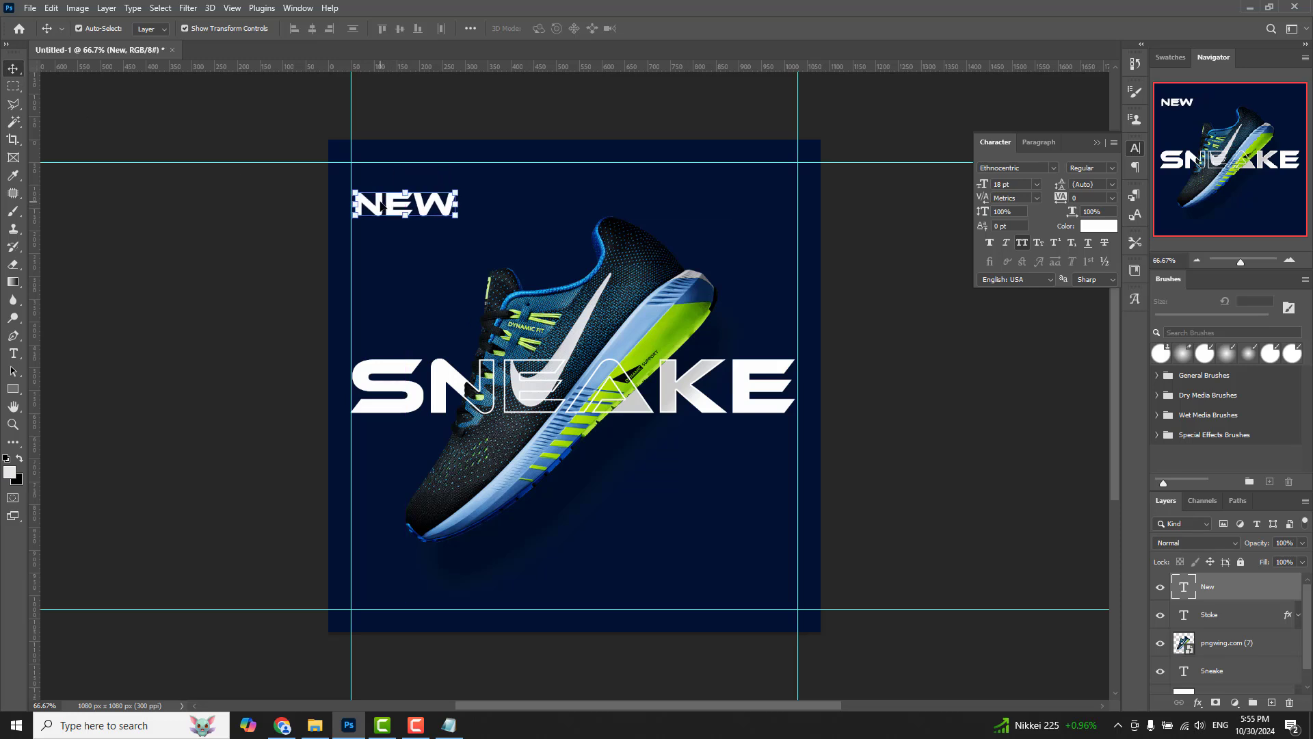
# - Duplicate the NEW layer, move the copy down a line, and retype it as ARRIVAL
pyautogui.moveTo(1266, 592); pyautogui.dragTo(1272, 701)
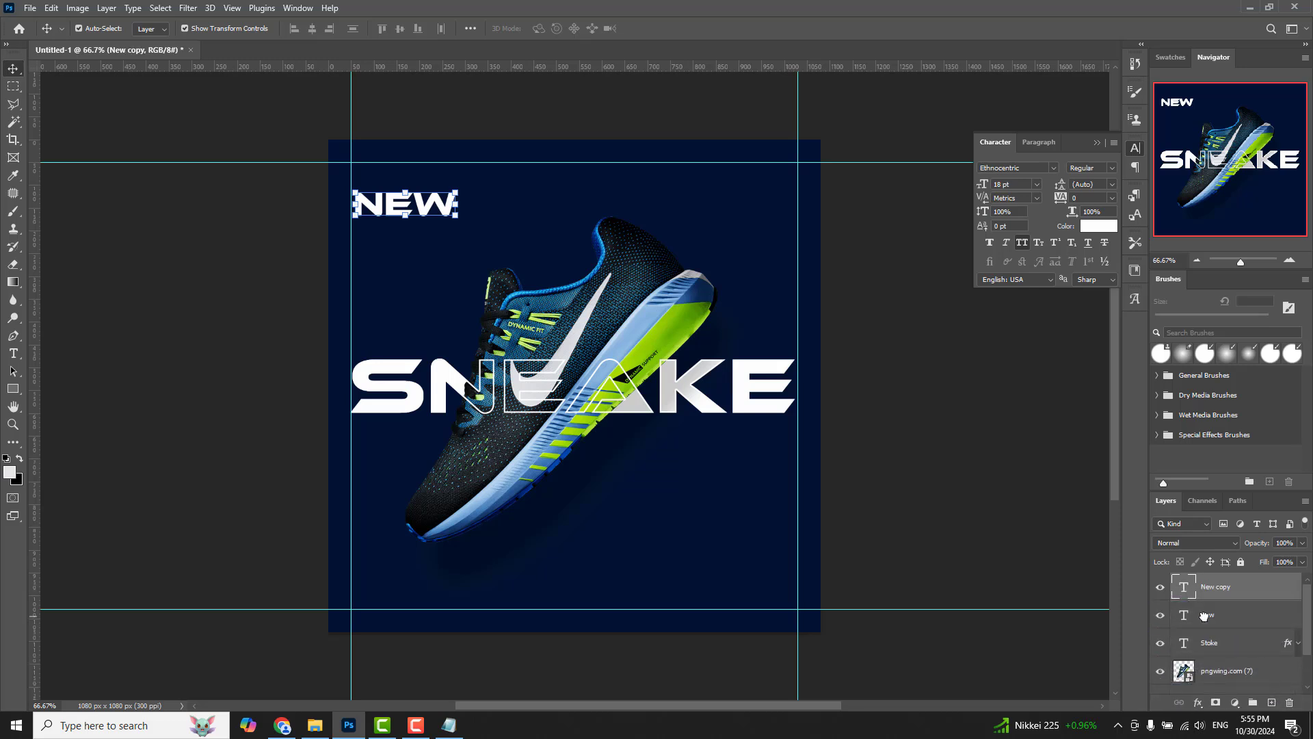
pyautogui.moveTo(1206, 594); pyautogui.dragTo(1206, 627)
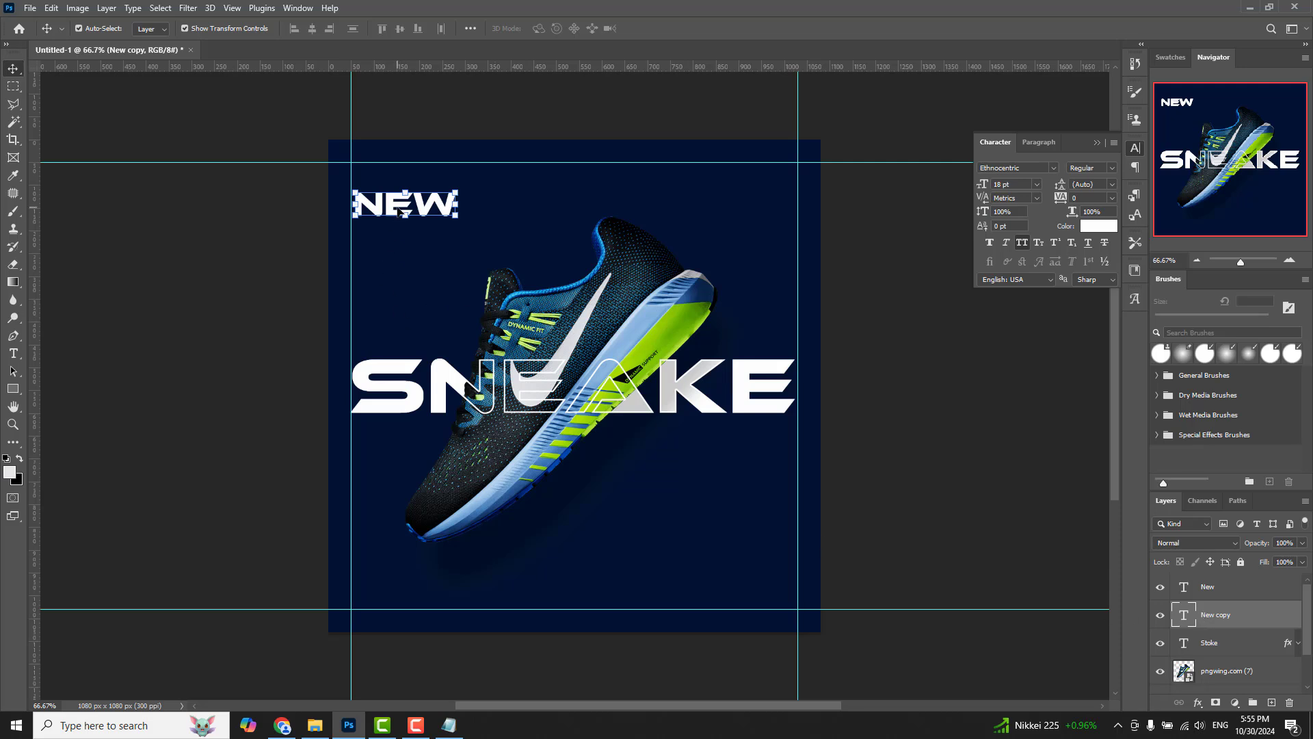
pyautogui.moveTo(398, 210); pyautogui.dragTo(394, 240)
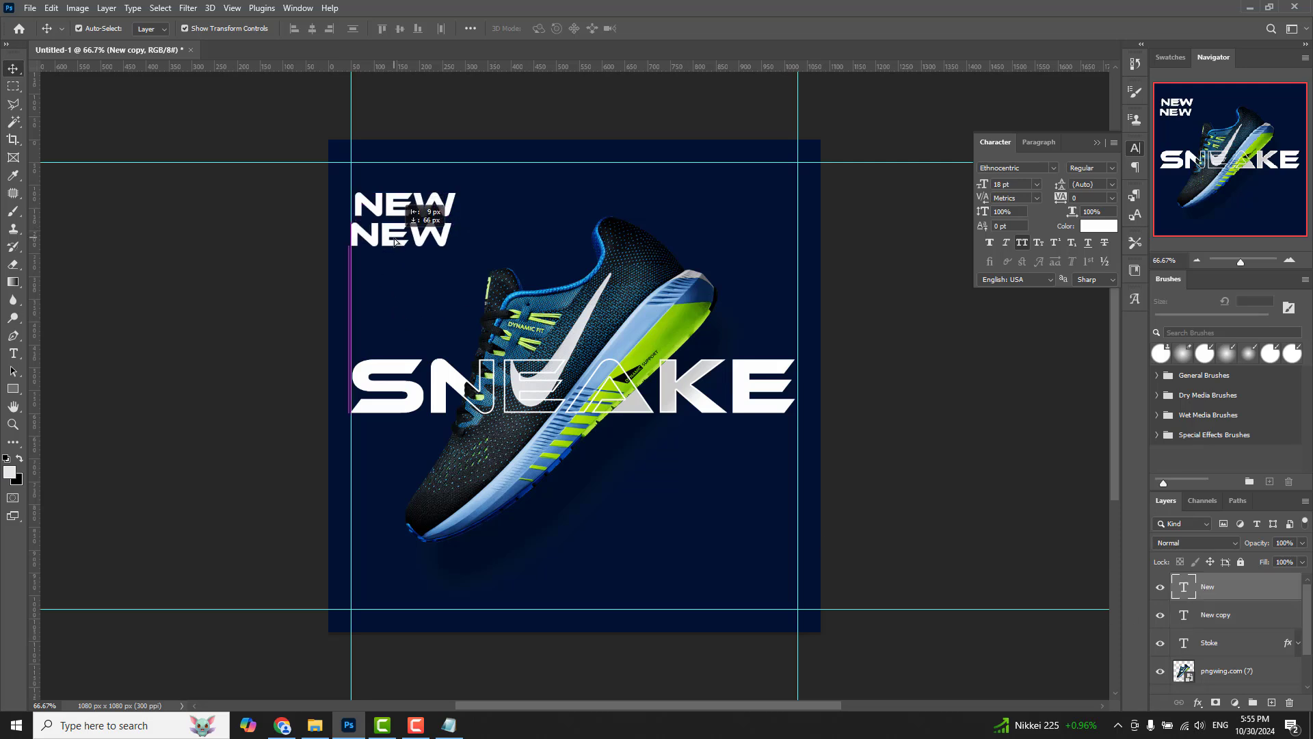
pyautogui.doubleClick(394, 238)
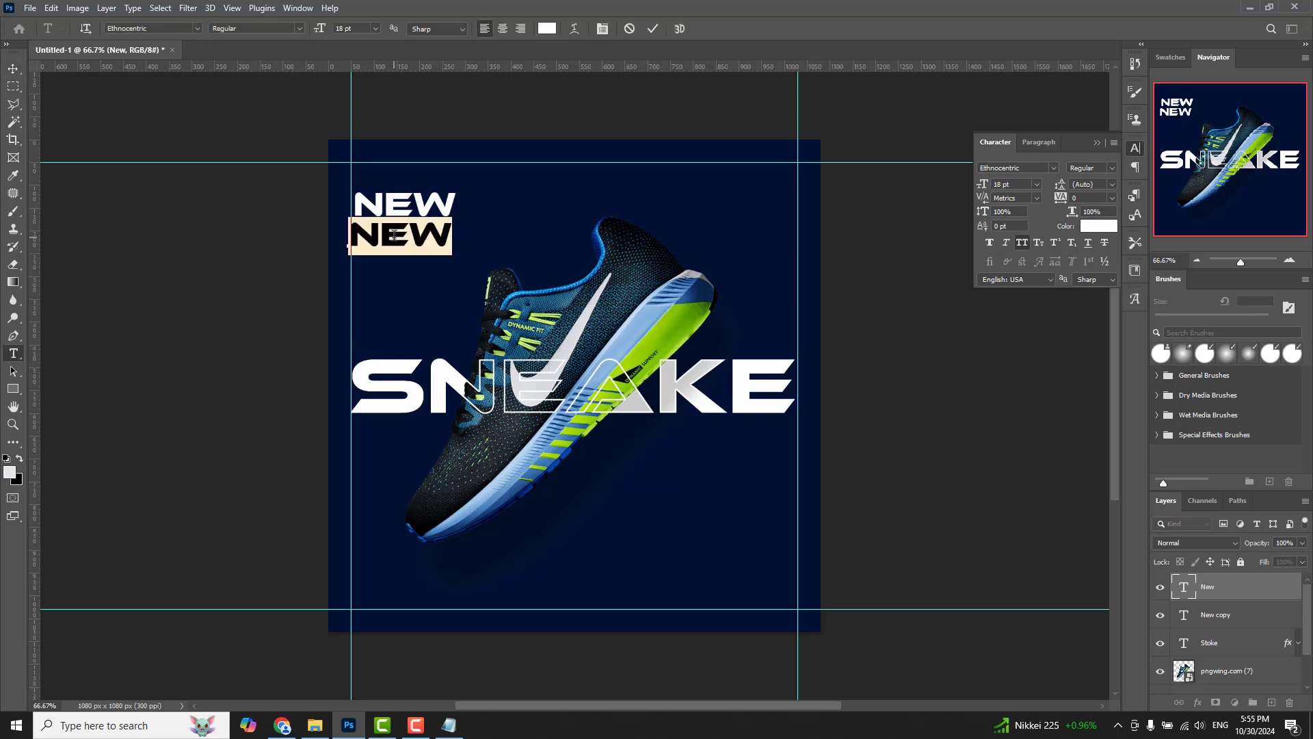
pyautogui.write('A')
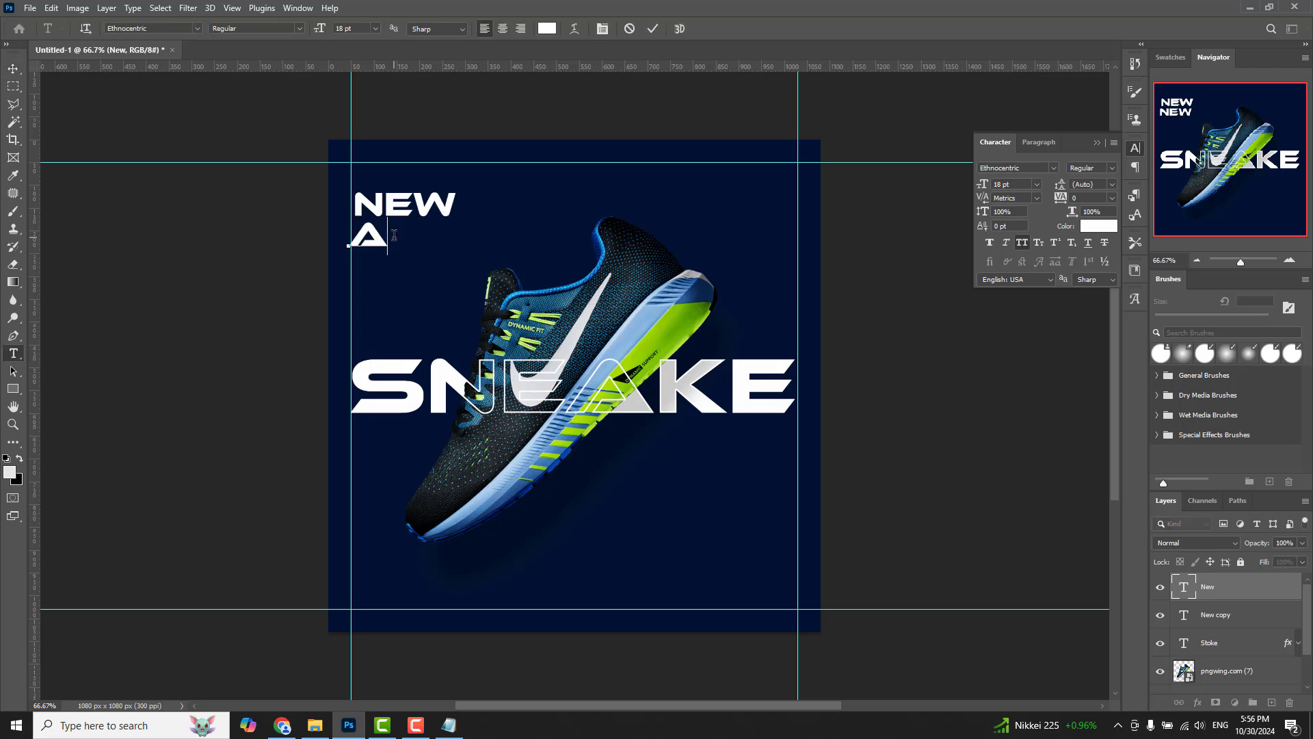
pyautogui.write('RRIVAL')
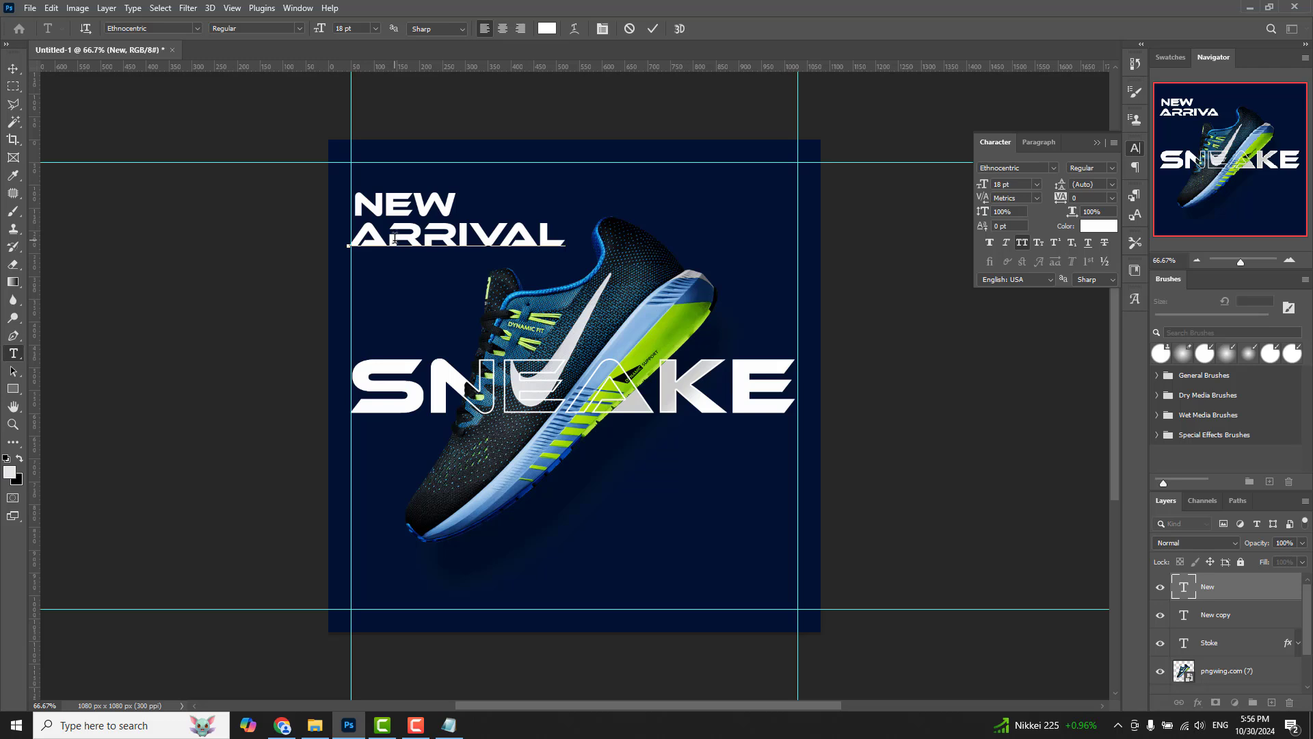
pyautogui.click(13, 68)
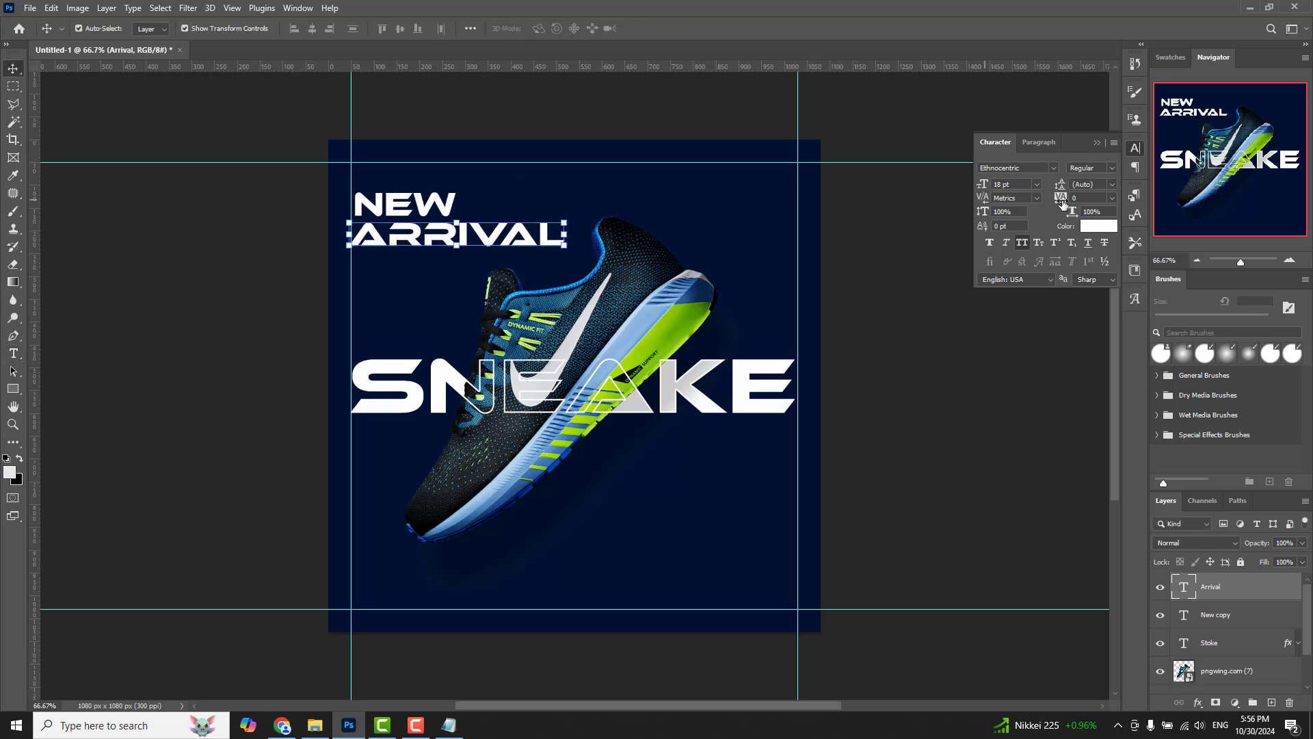
# - Set ARRIVAL's font to Poppins ExtraBold
pyautogui.click(1054, 168)
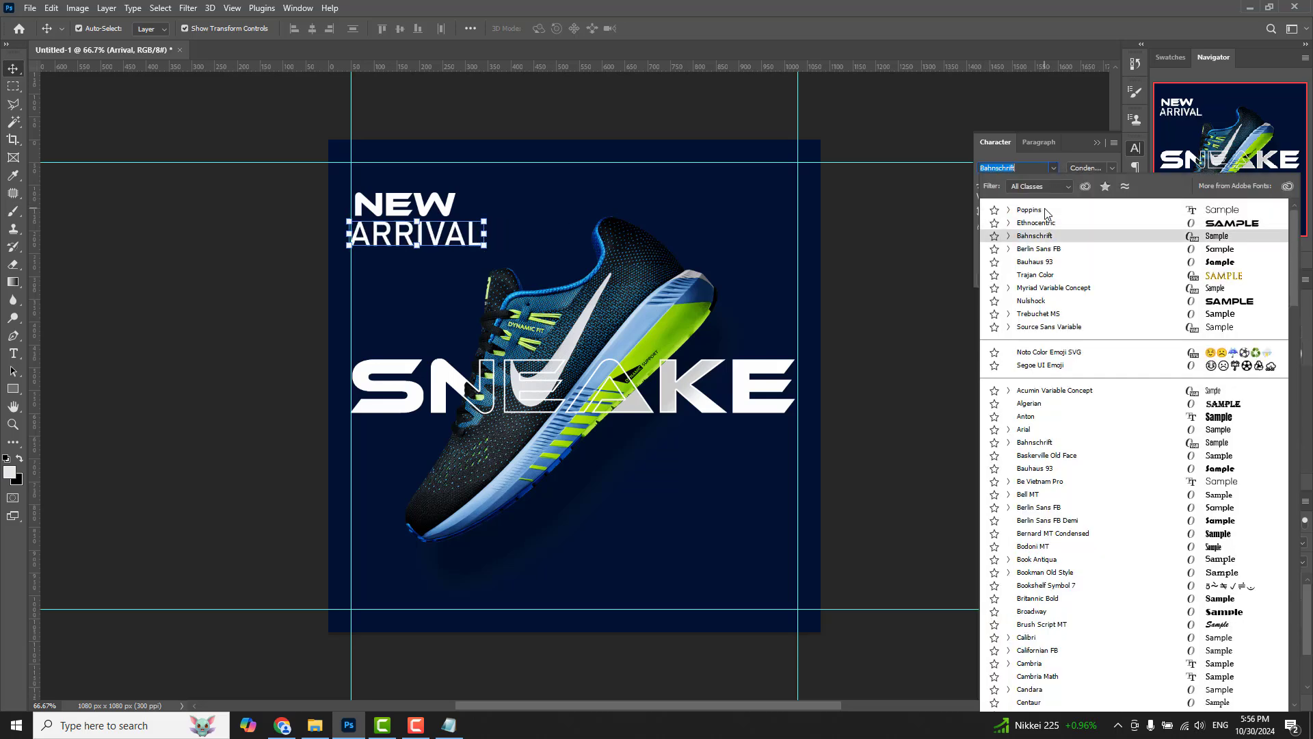
pyautogui.click(1041, 210)
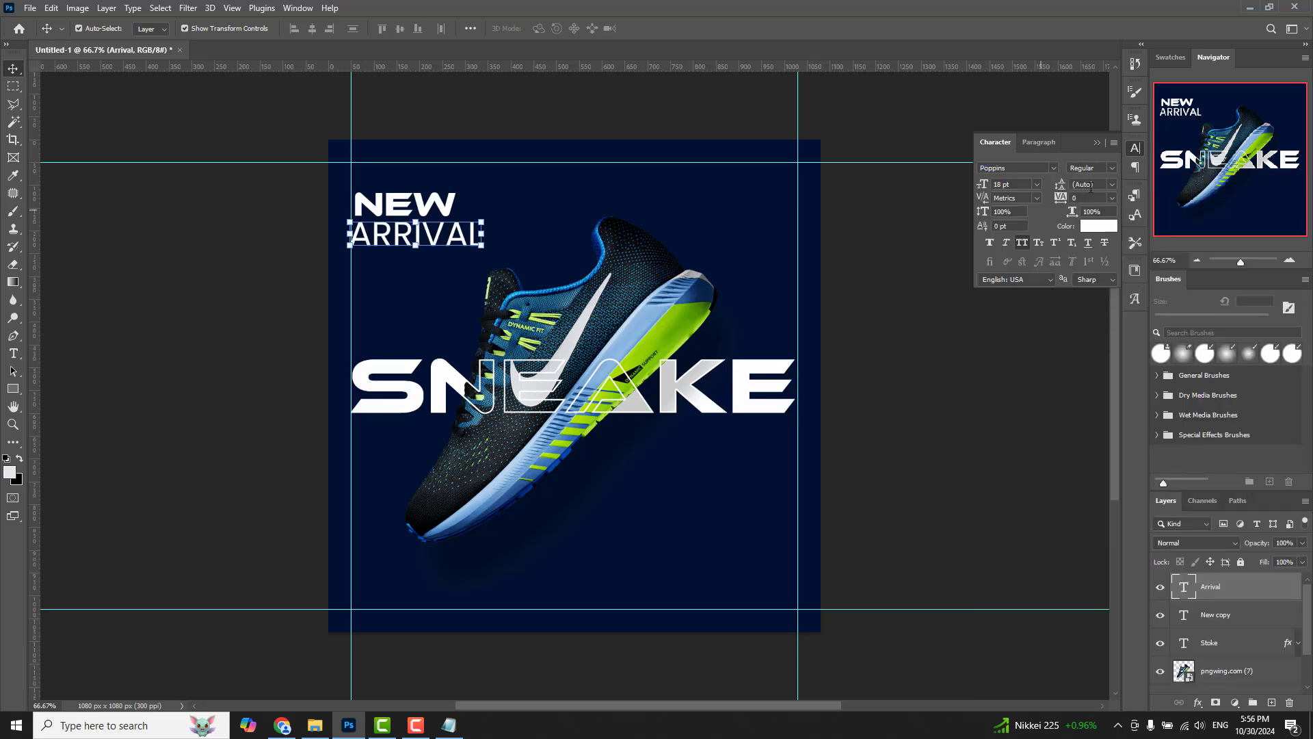
pyautogui.click(1112, 168)
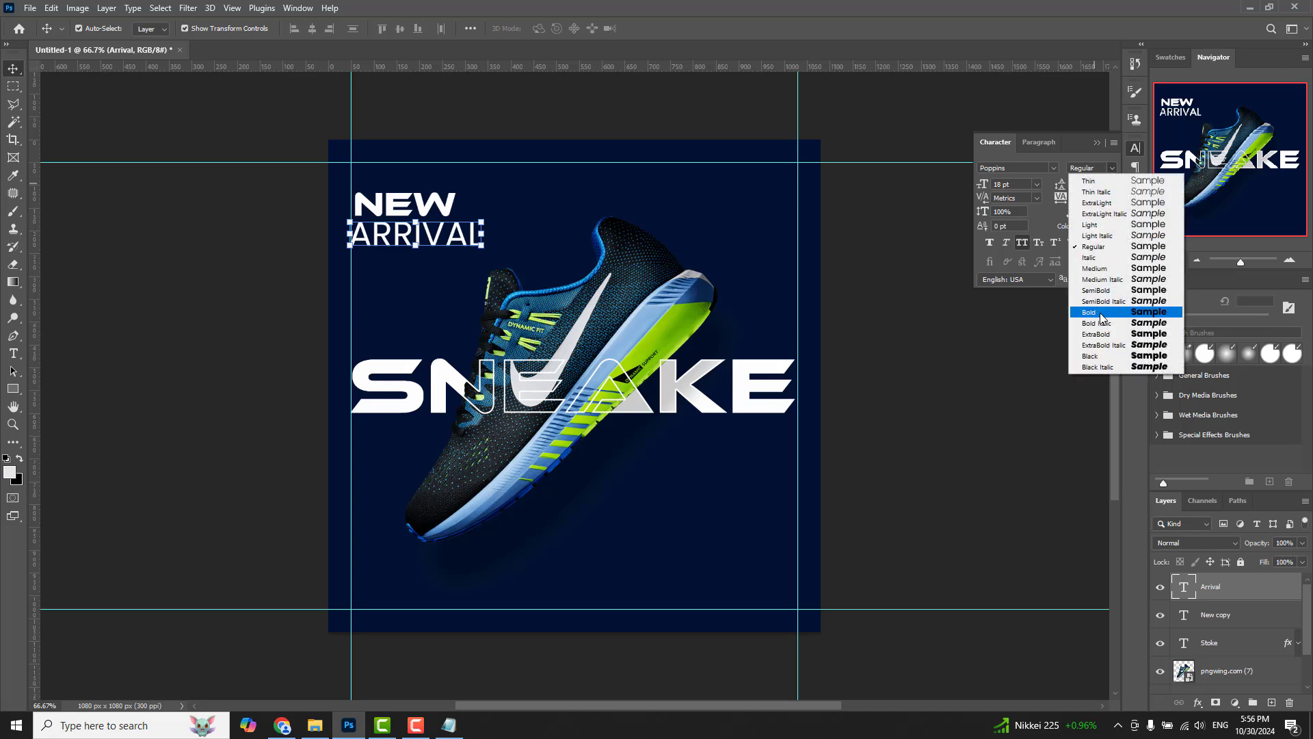
pyautogui.click(1104, 334)
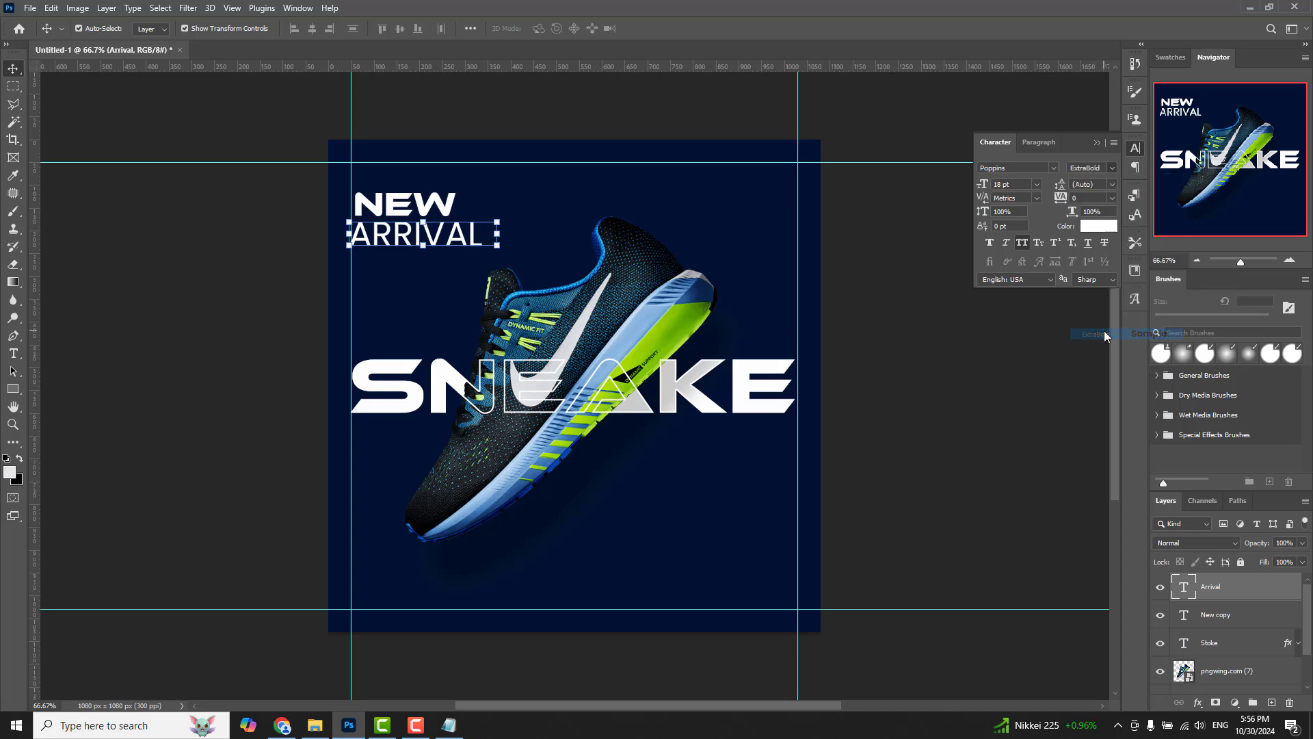
# - Enlarge ARRIVAL to about 132%, nudge it under NEW, and set its fill to 0%
pyautogui.moveTo(501, 234); pyautogui.dragTo(545, 208)
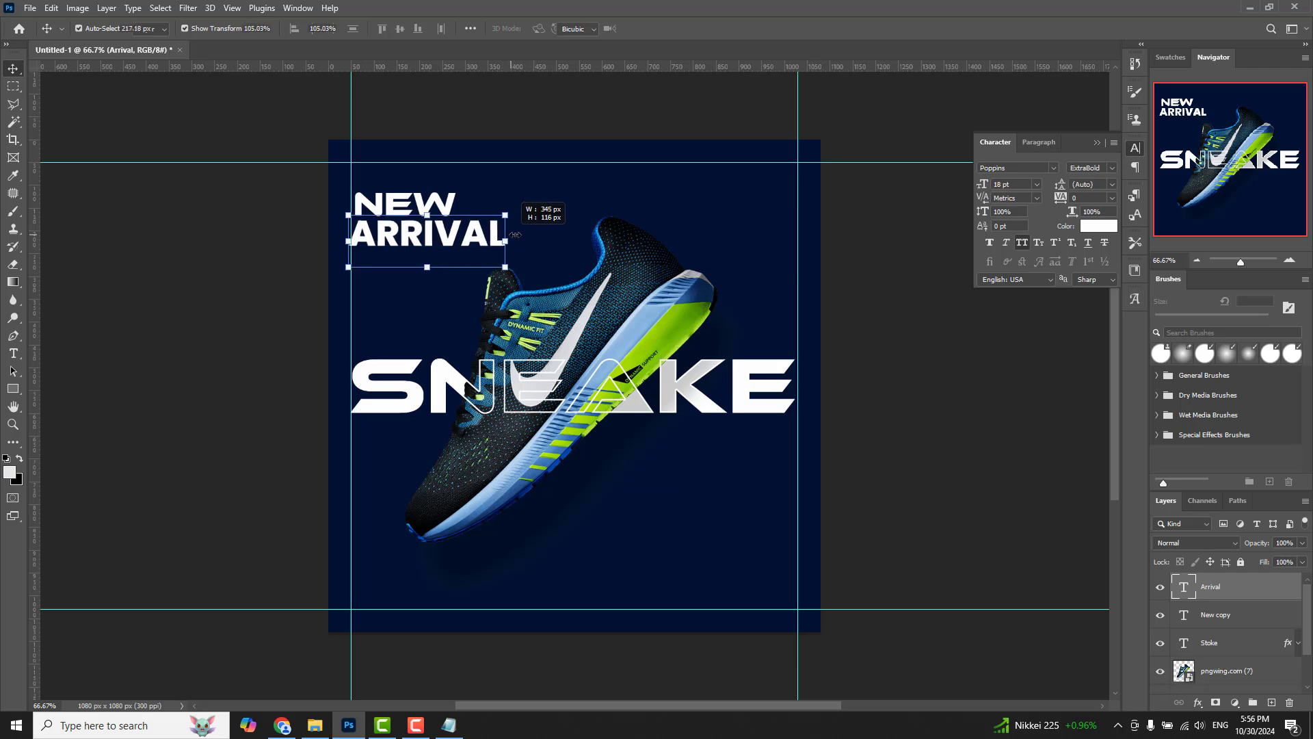
pyautogui.moveTo(451, 236); pyautogui.dragTo(451, 243)
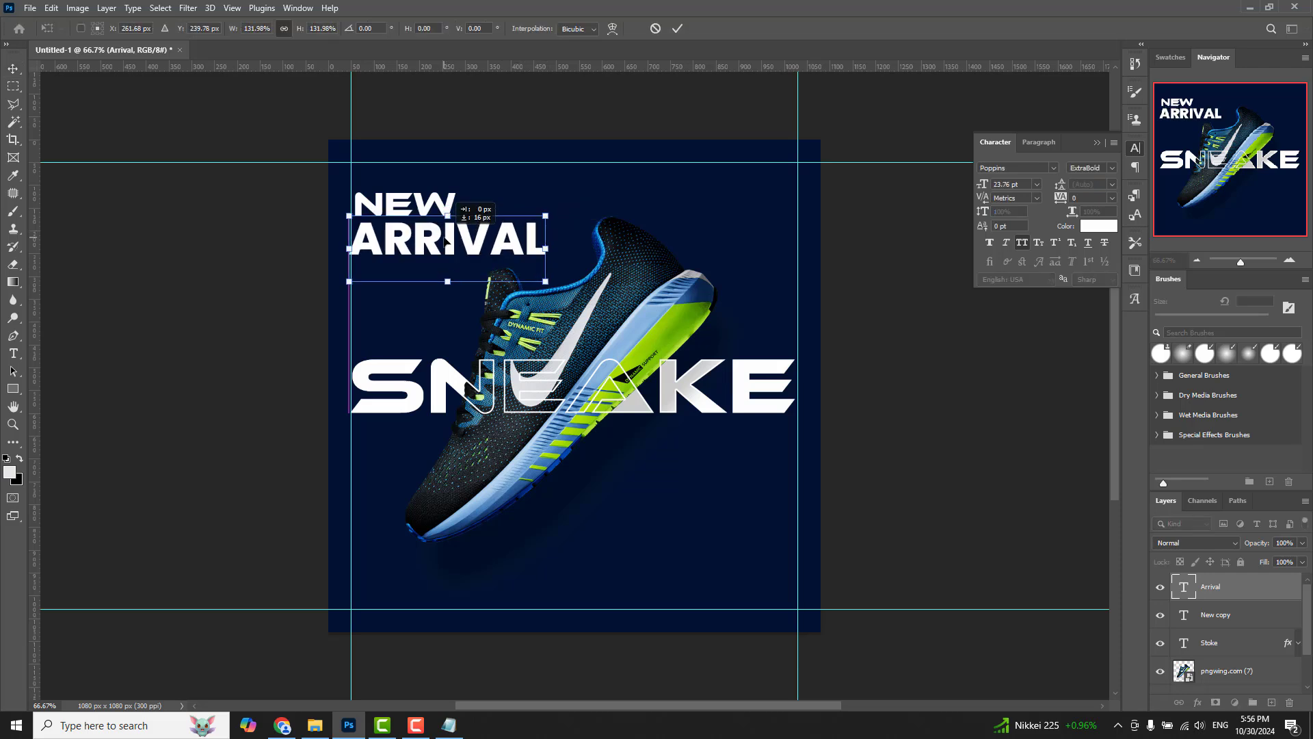
pyautogui.click(1303, 561)
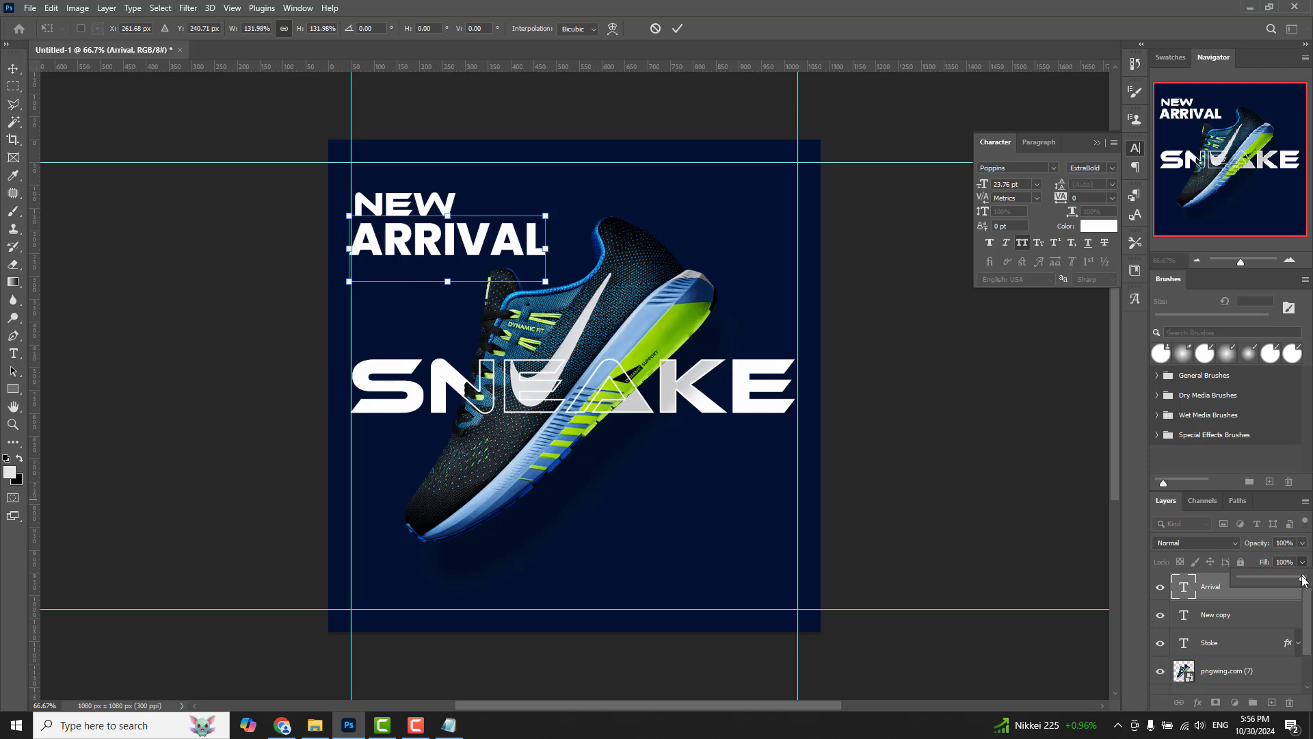
pyautogui.moveTo(1303, 580); pyautogui.dragTo(1233, 578)
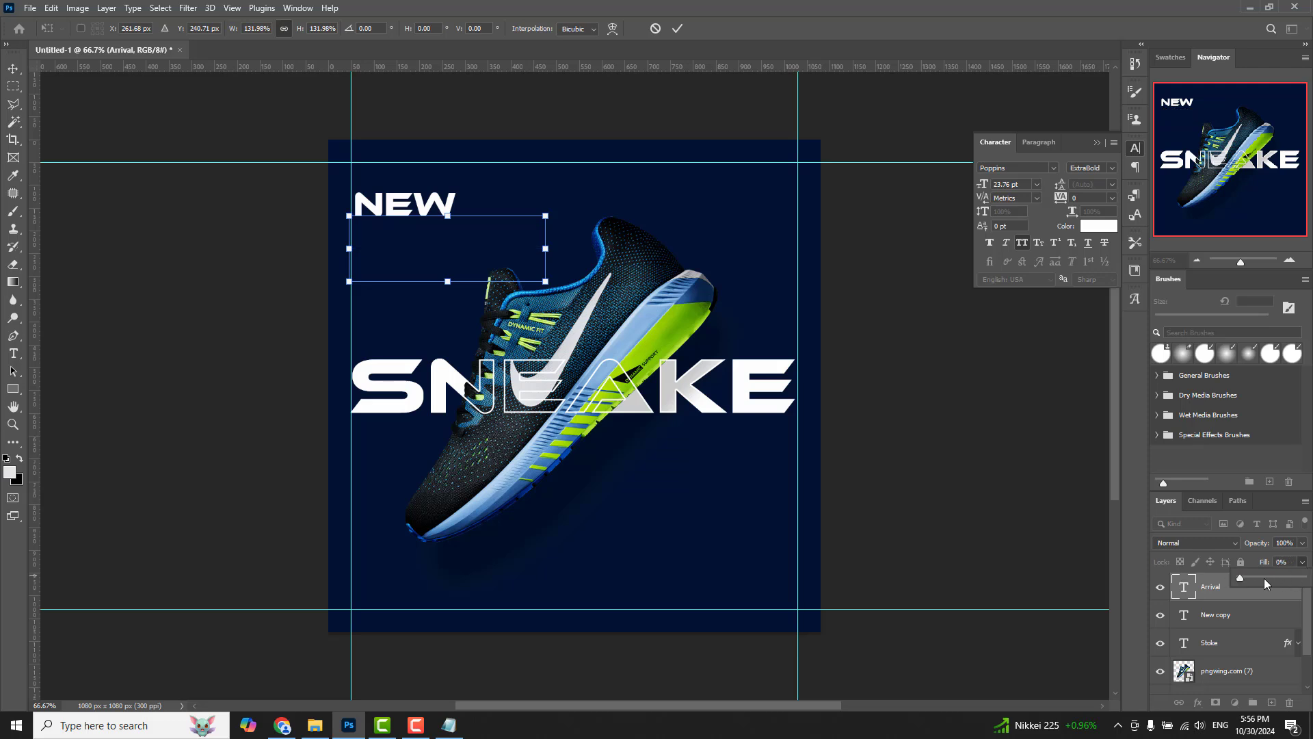
pyautogui.press('Return')
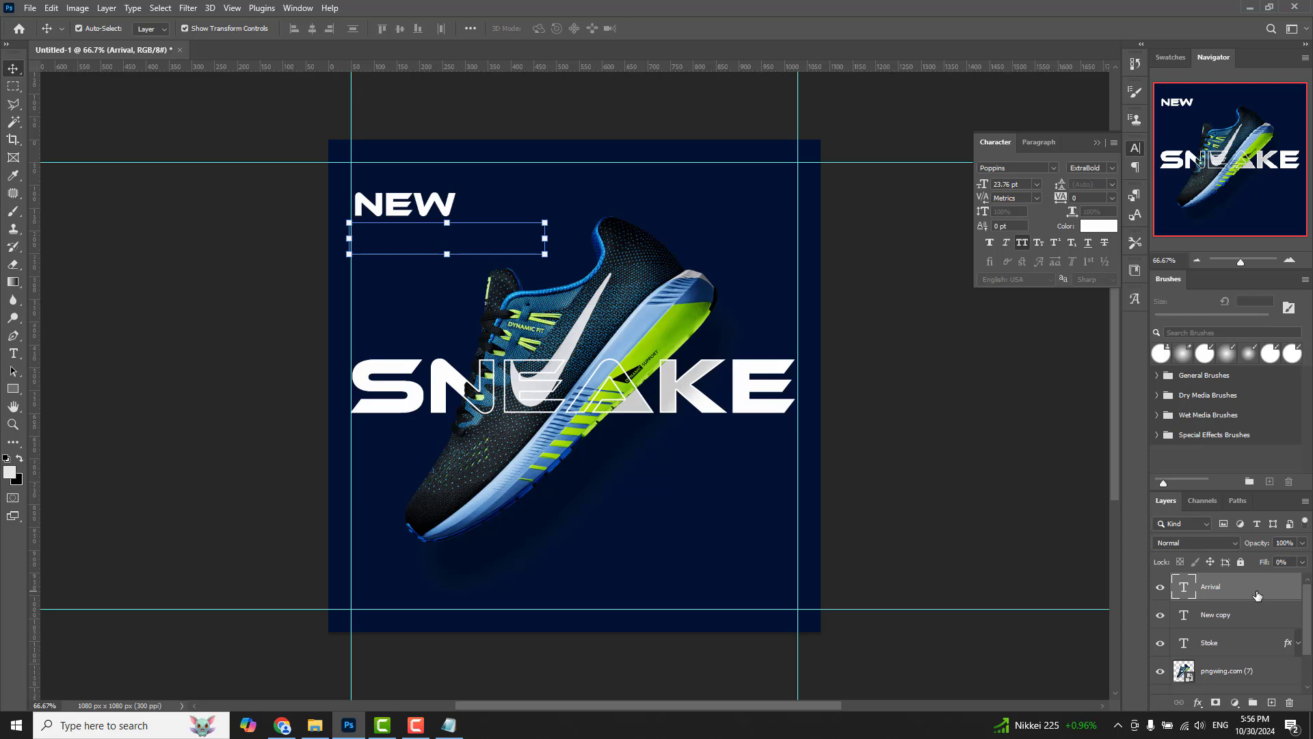
# - Give the Arrival layer a white 3 px inside stroke through Blending Options
pyautogui.rightClick(1257, 595)
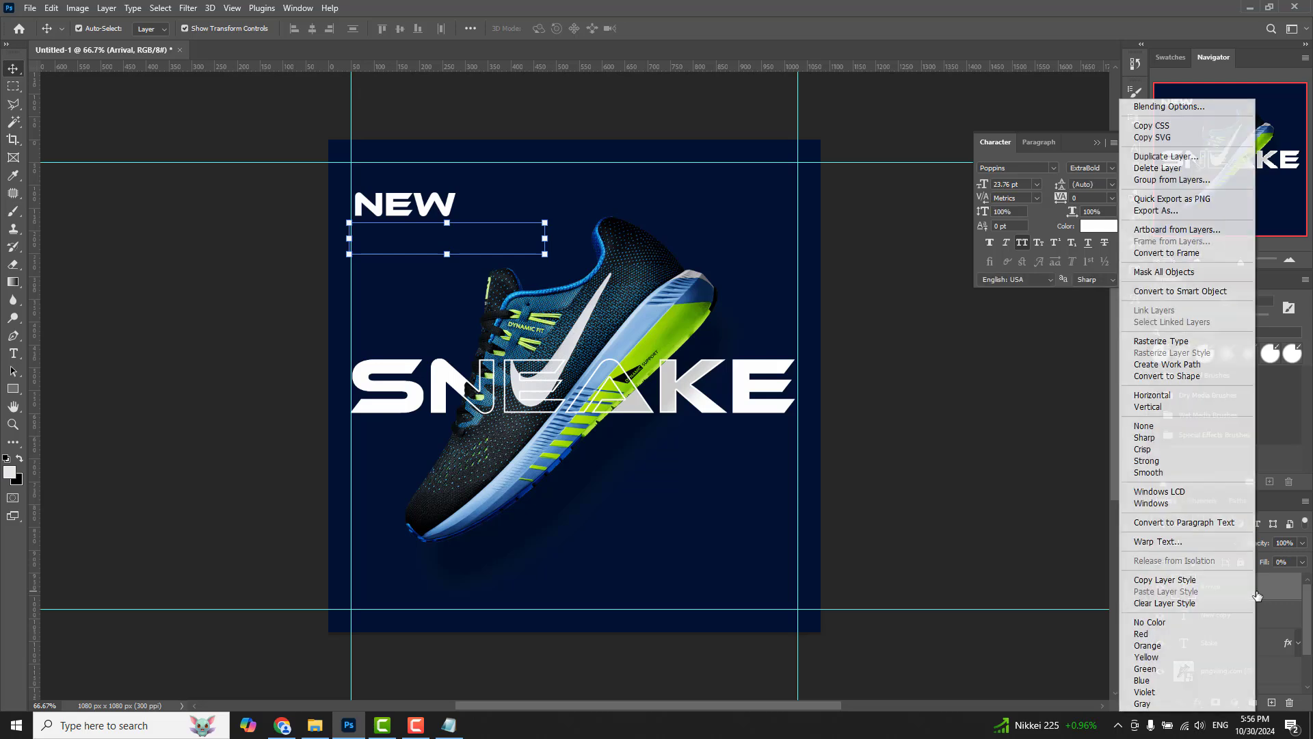
pyautogui.click(1180, 111)
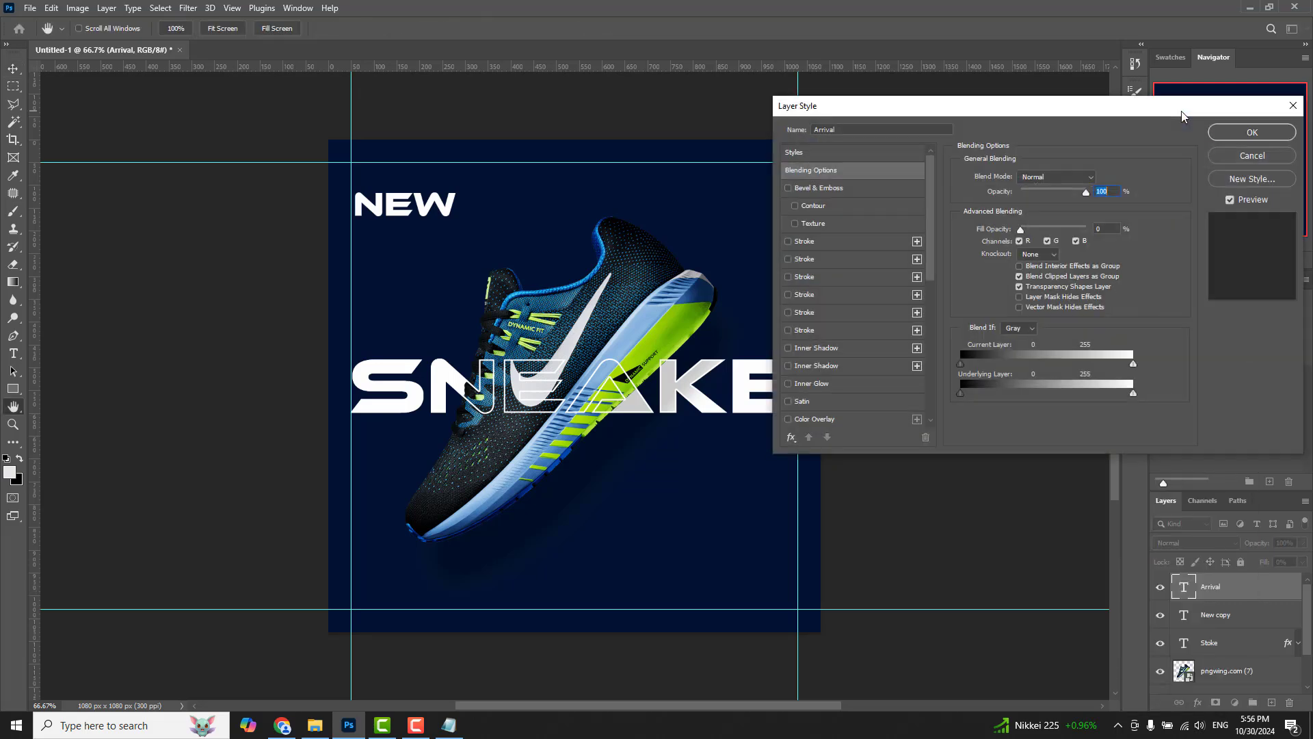
pyautogui.click(787, 242)
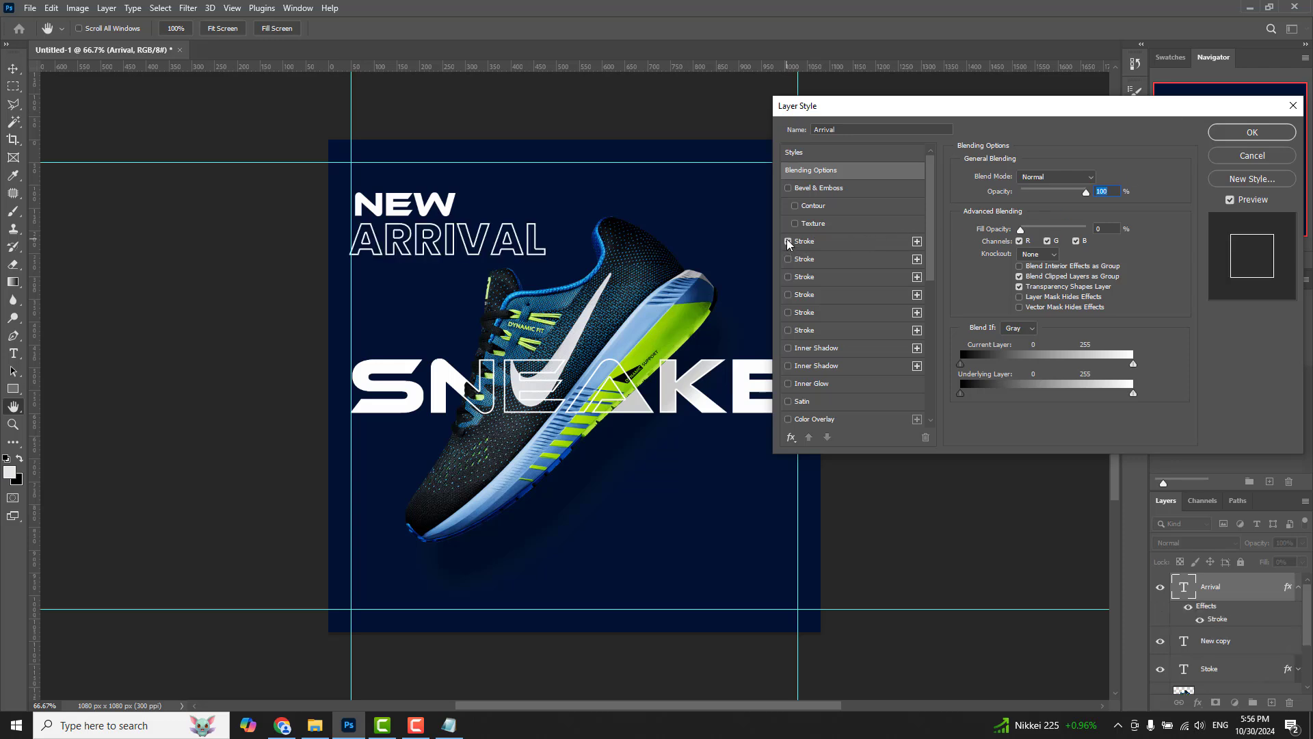
pyautogui.click(917, 241)
pyautogui.doubleClick(1085, 176)
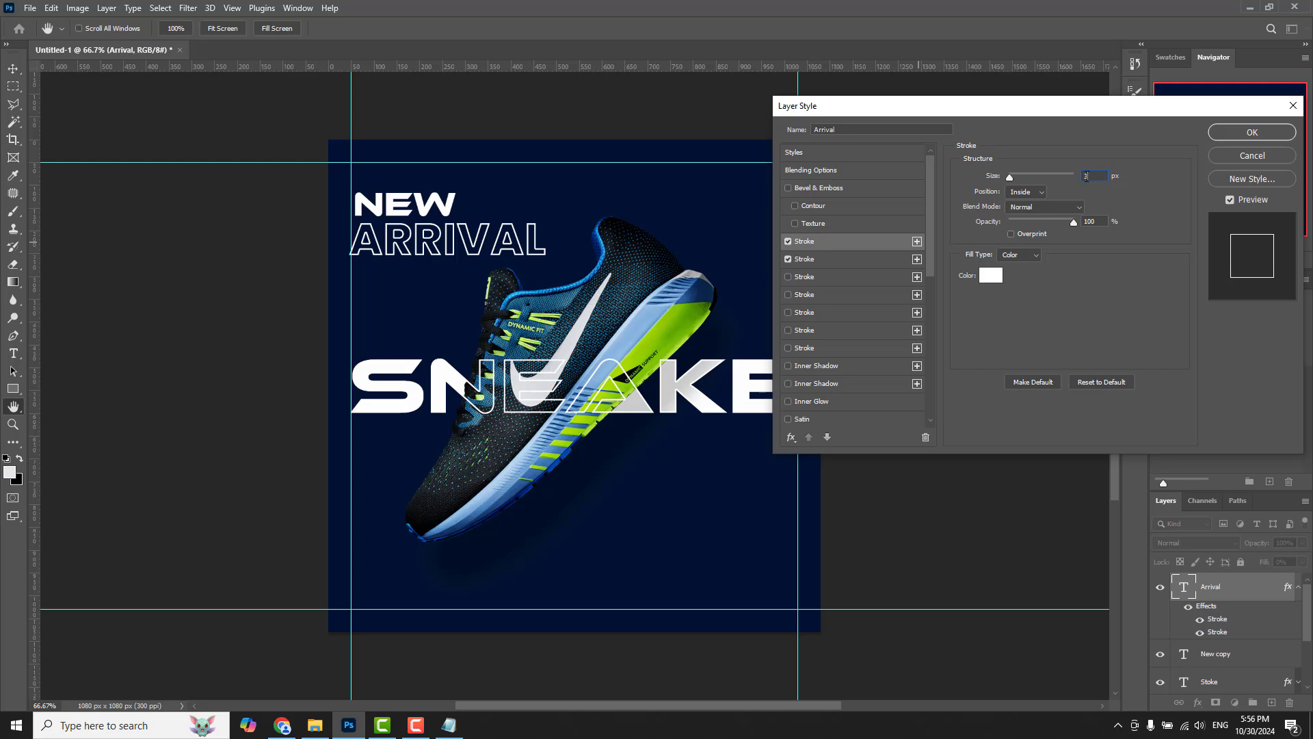
pyautogui.click(1035, 195)
pyautogui.click(990, 275)
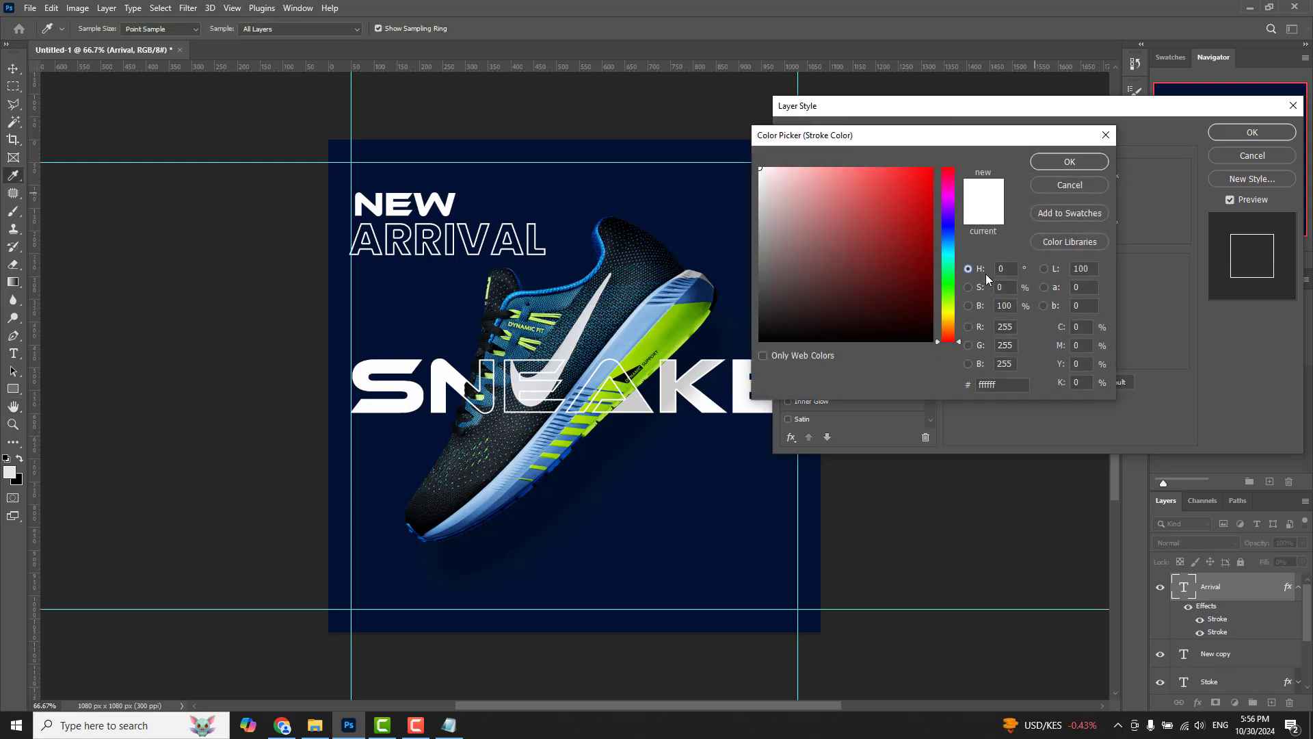
pyautogui.click(1106, 135)
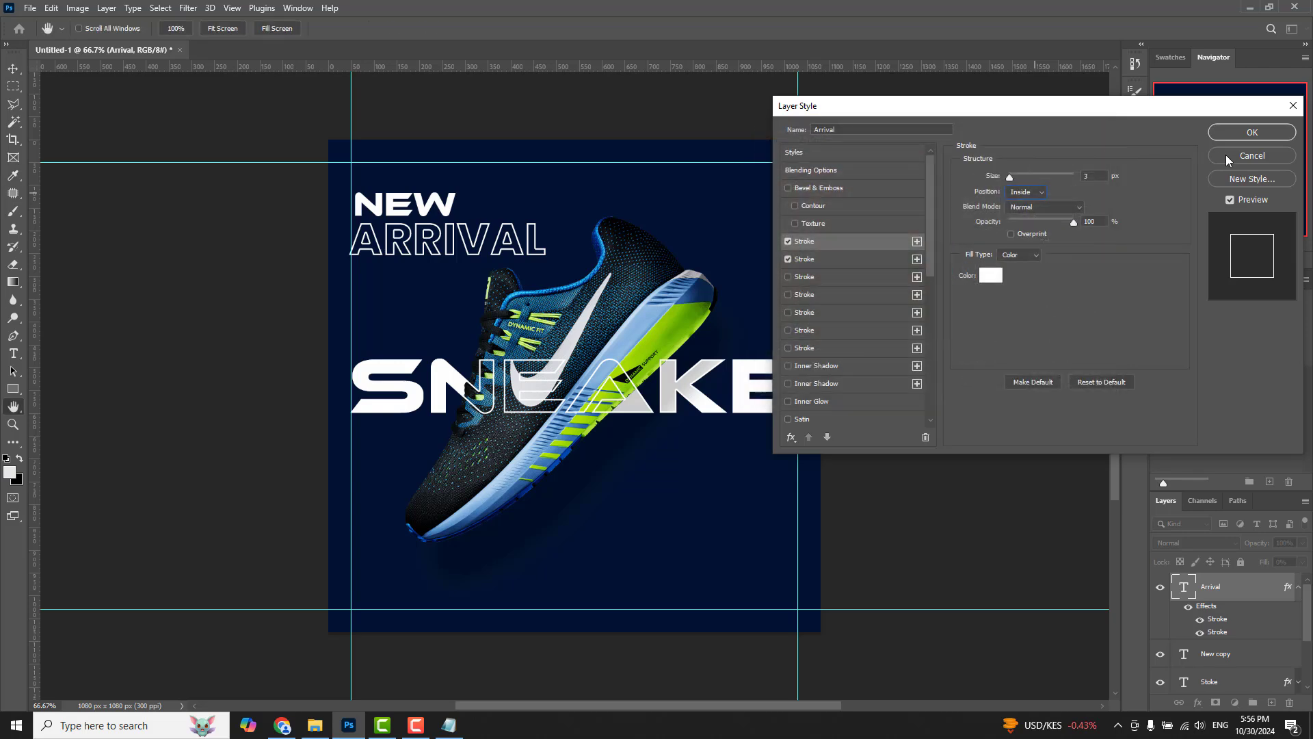
pyautogui.click(1241, 135)
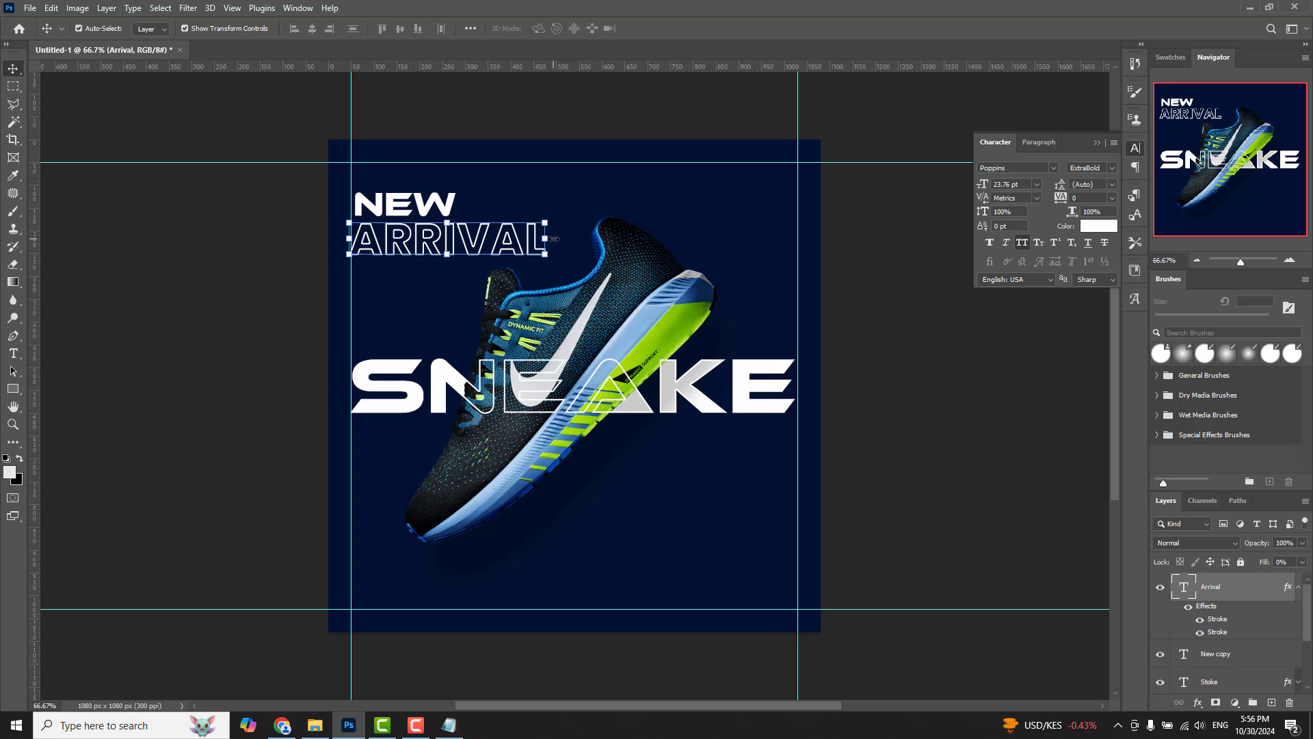
# - Enlarge the outlined ARRIVAL and left-align it directly beneath NEW
pyautogui.moveTo(556, 240); pyautogui.dragTo(574, 236)
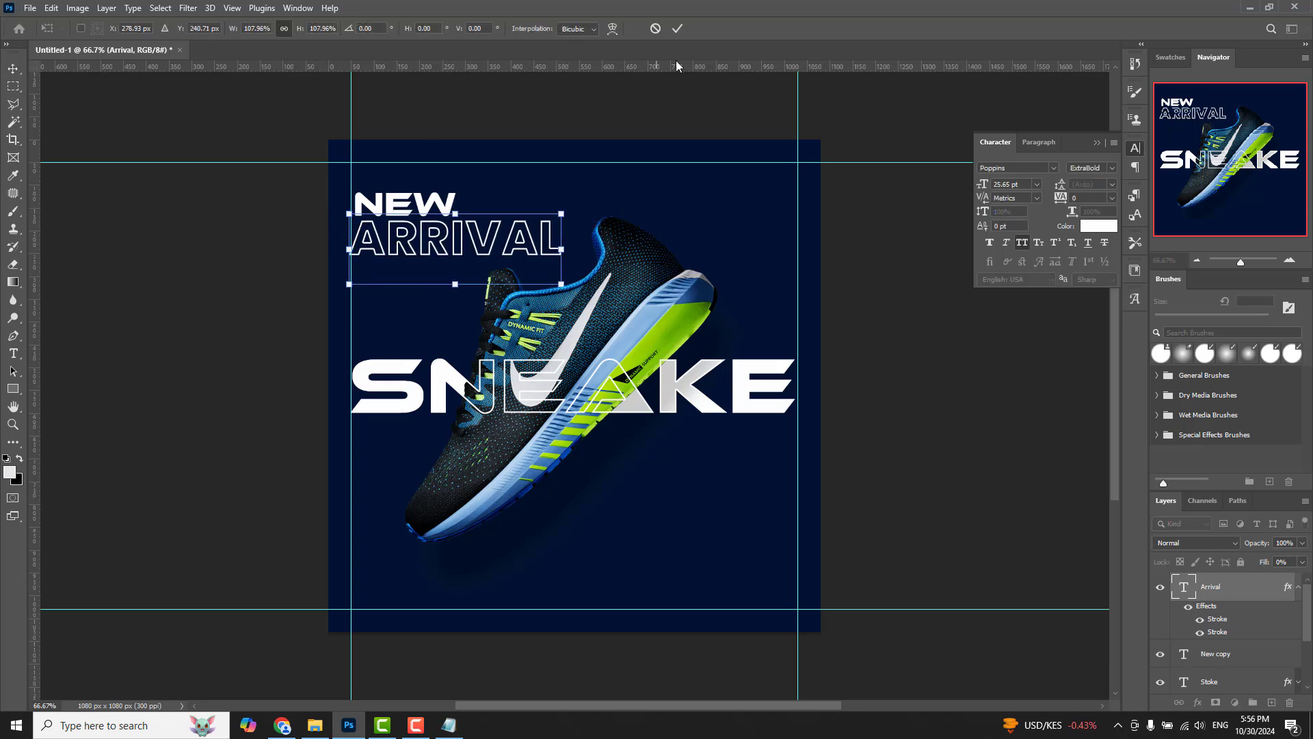
pyautogui.click(677, 28)
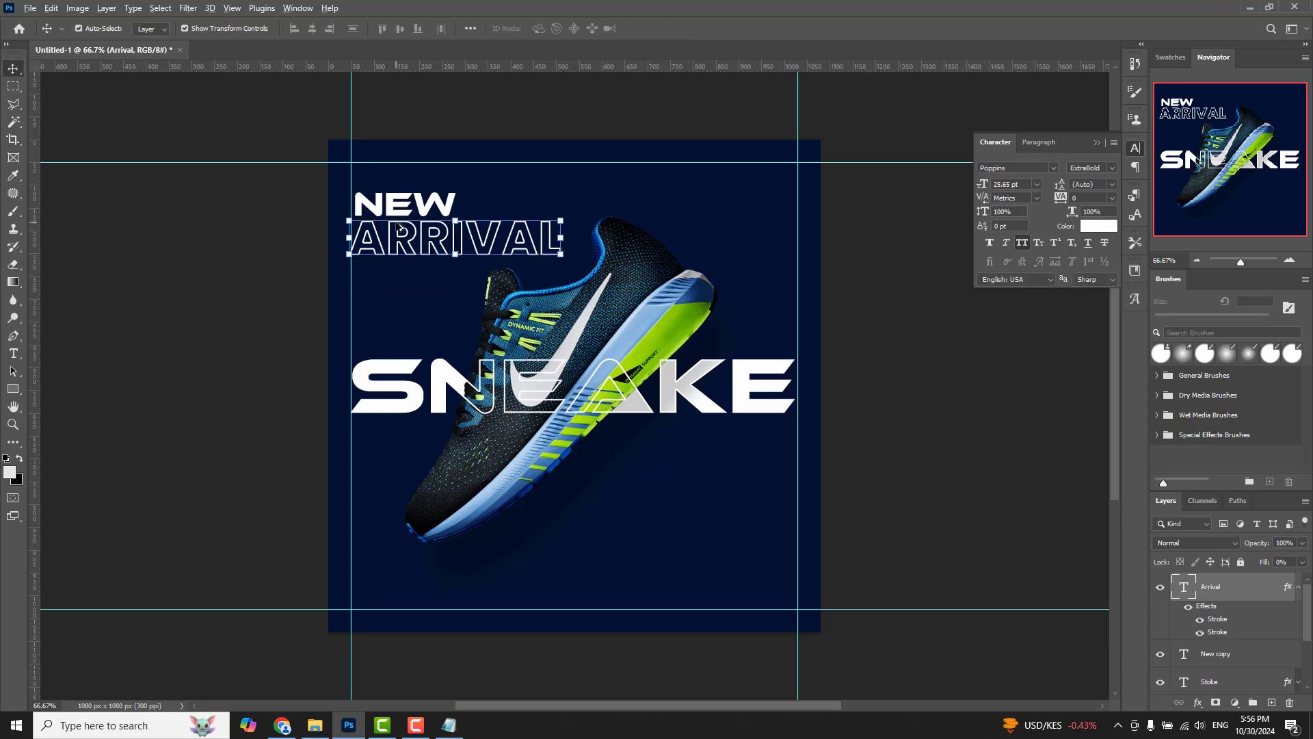
pyautogui.scroll(2, 399, 226)
pyautogui.moveTo(399, 199); pyautogui.dragTo(396, 199)
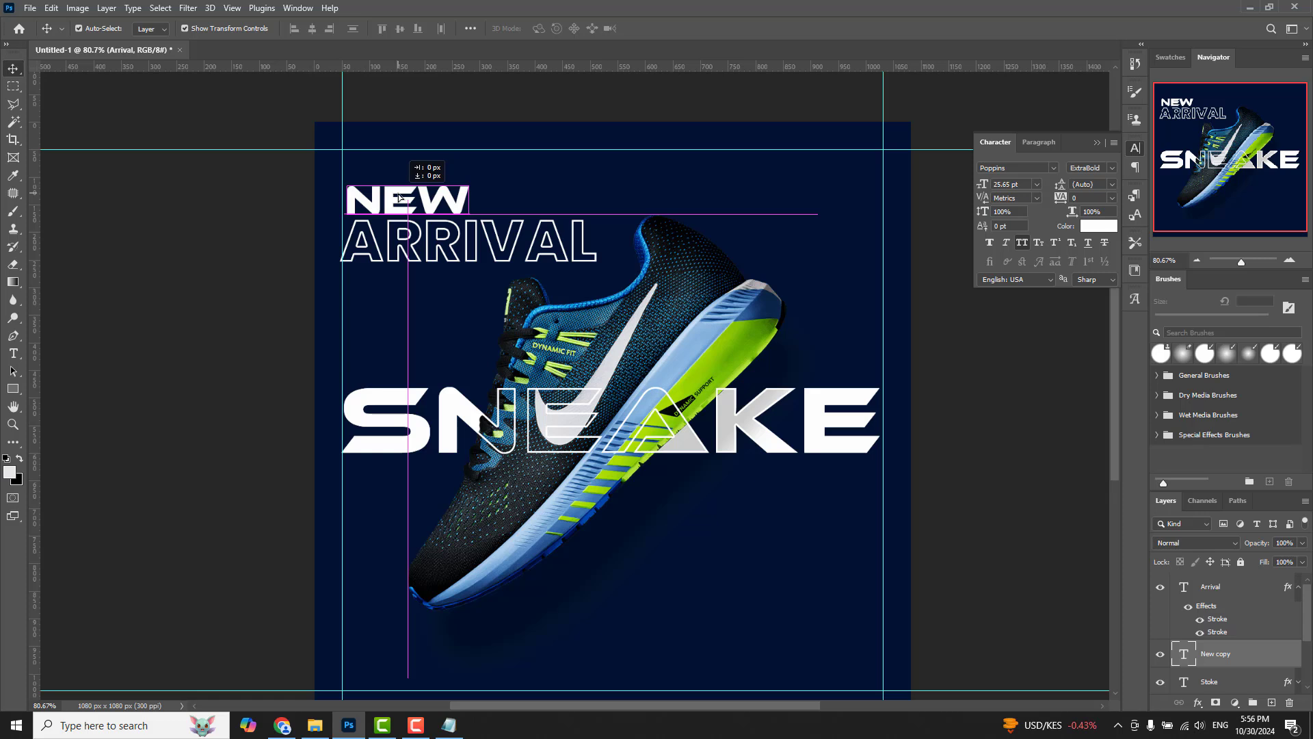
pyautogui.click(268, 207)
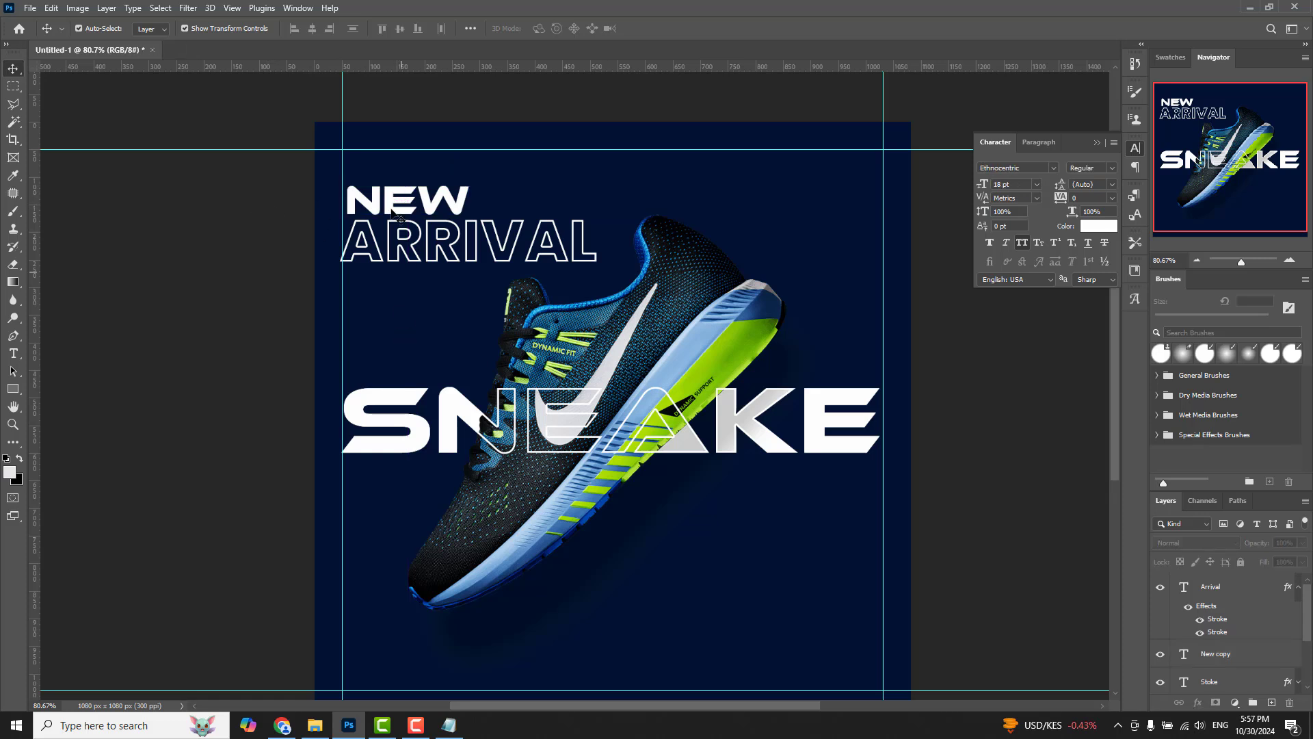
pyautogui.moveTo(392, 241); pyautogui.dragTo(466, 252)
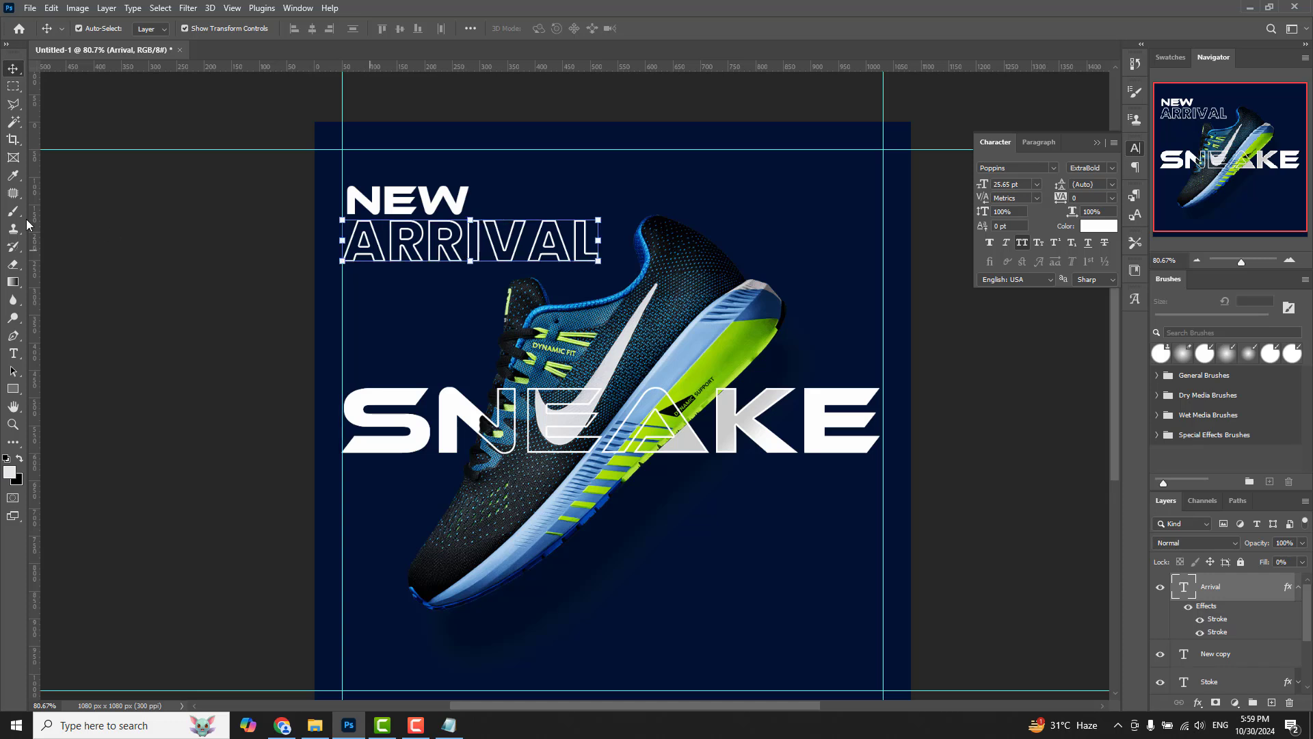
# - Add a three-line text block reading FLAT / 50% / OFF at the top right
pyautogui.click(12, 354)
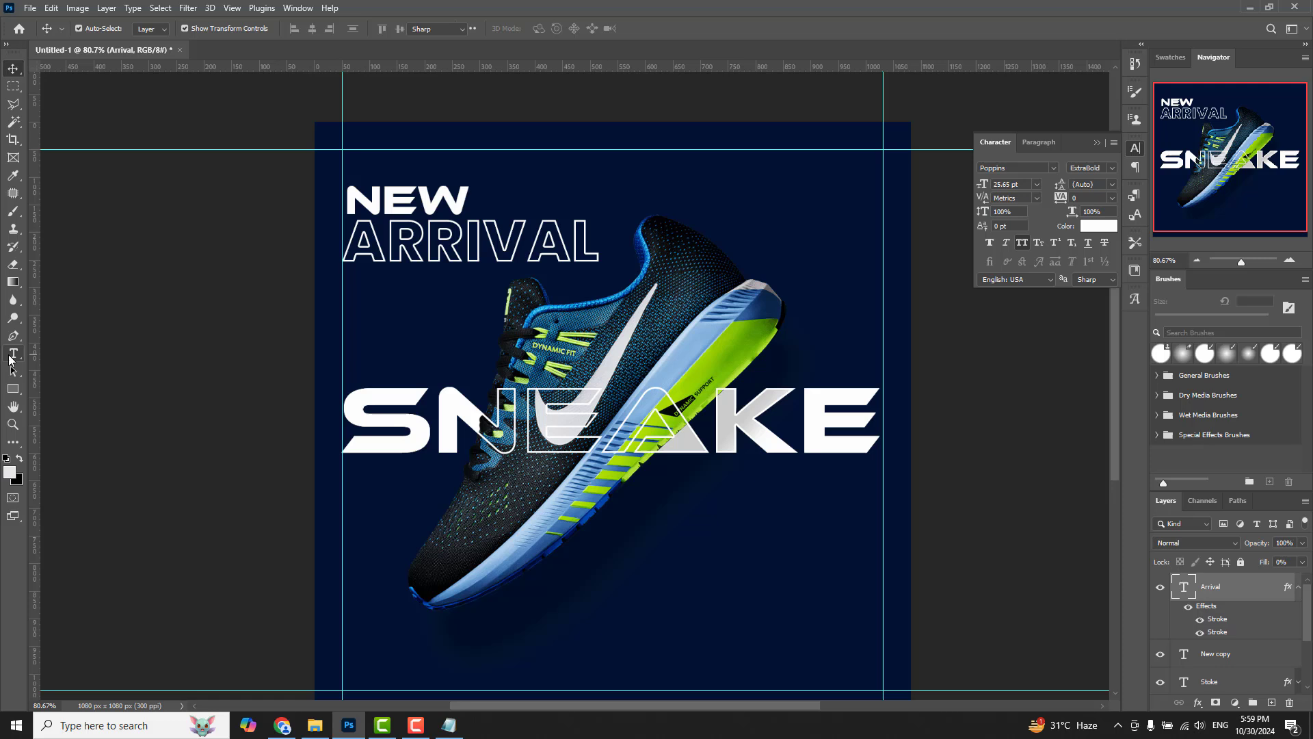
pyautogui.click(819, 176)
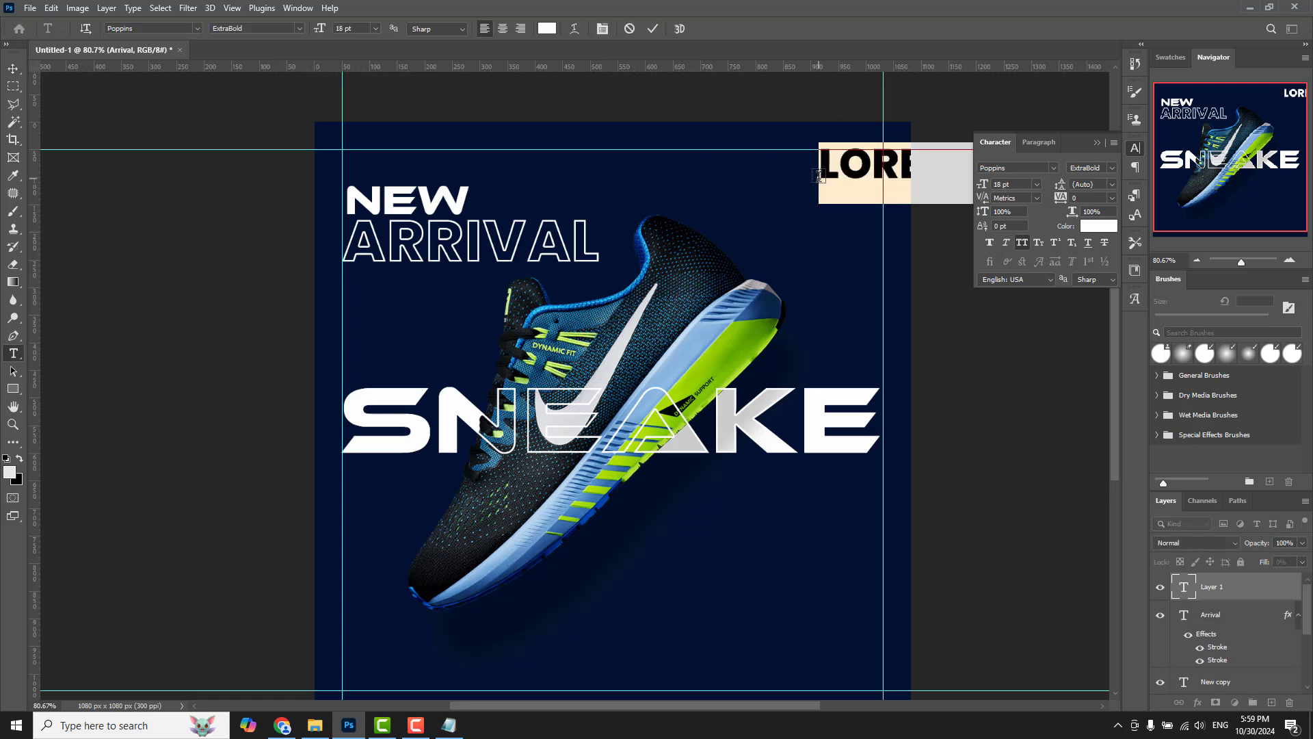
pyautogui.write('FLAT')
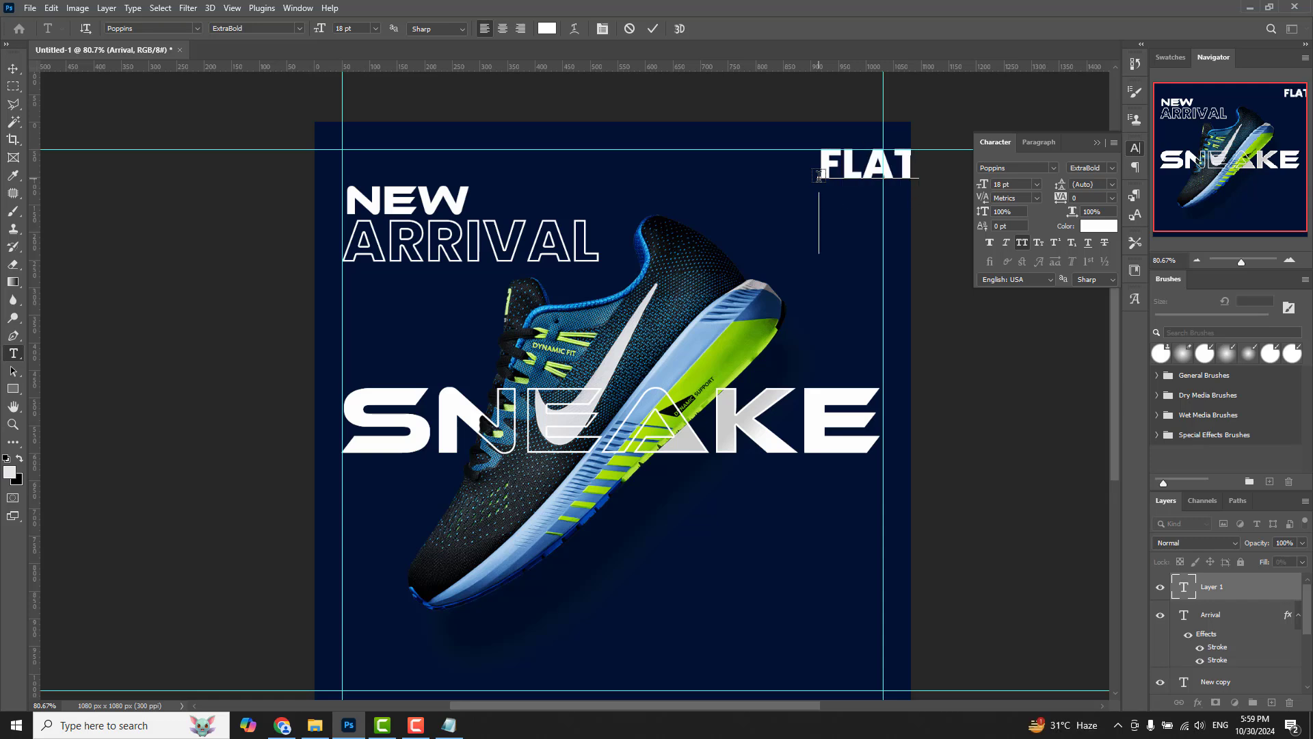
pyautogui.press('Return')
pyautogui.write('50')
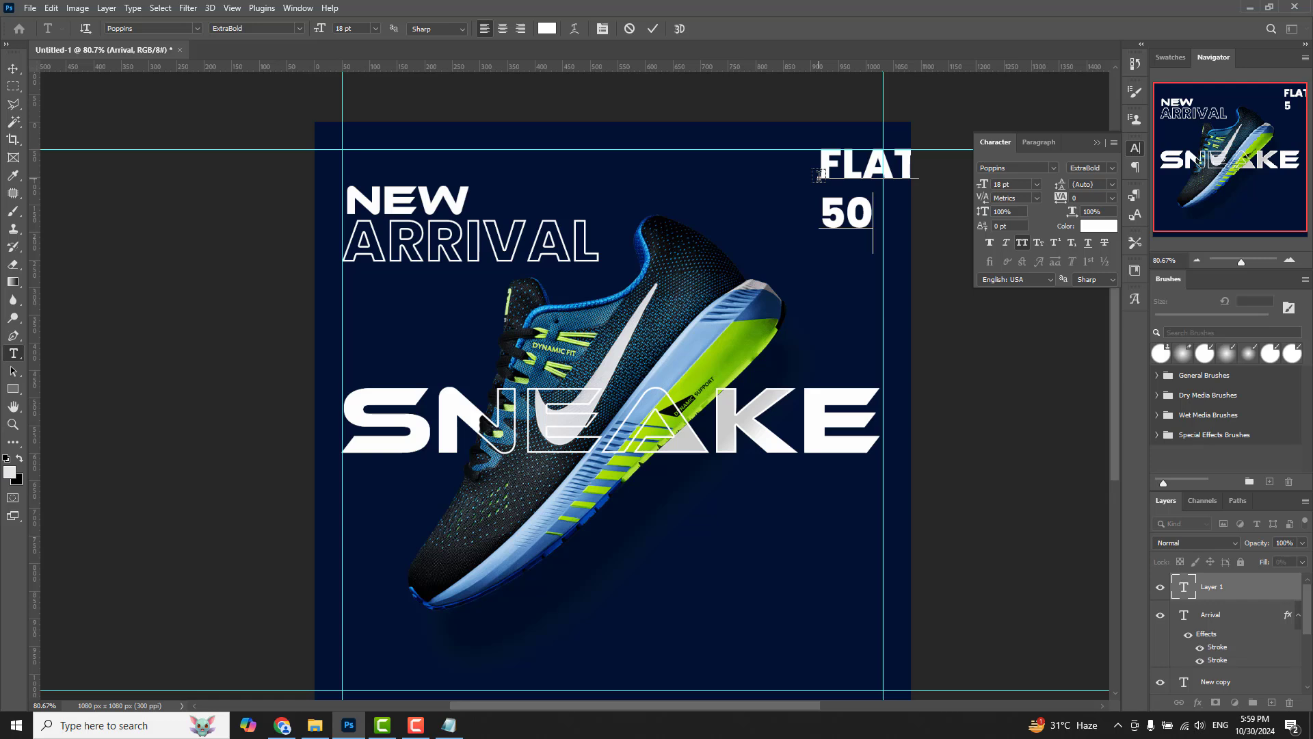
pyautogui.write('%')
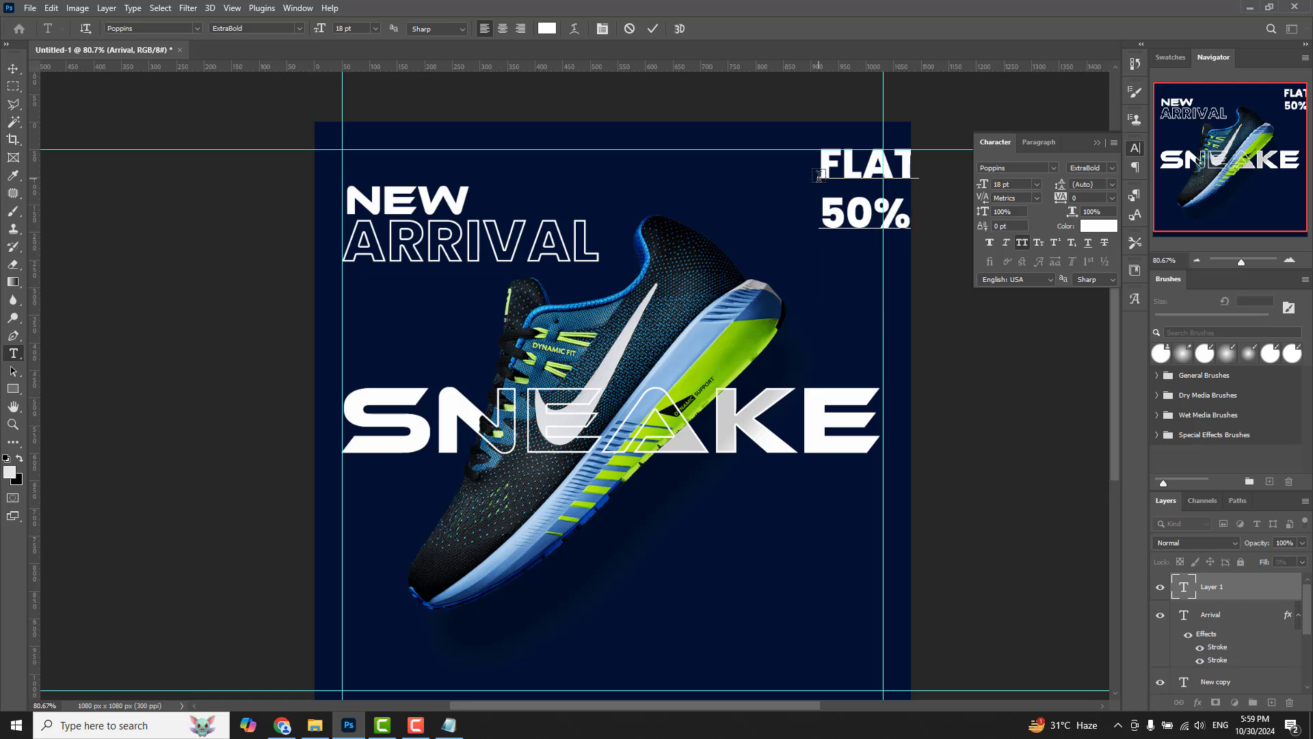
pyautogui.press('Return')
pyautogui.write('OFF')
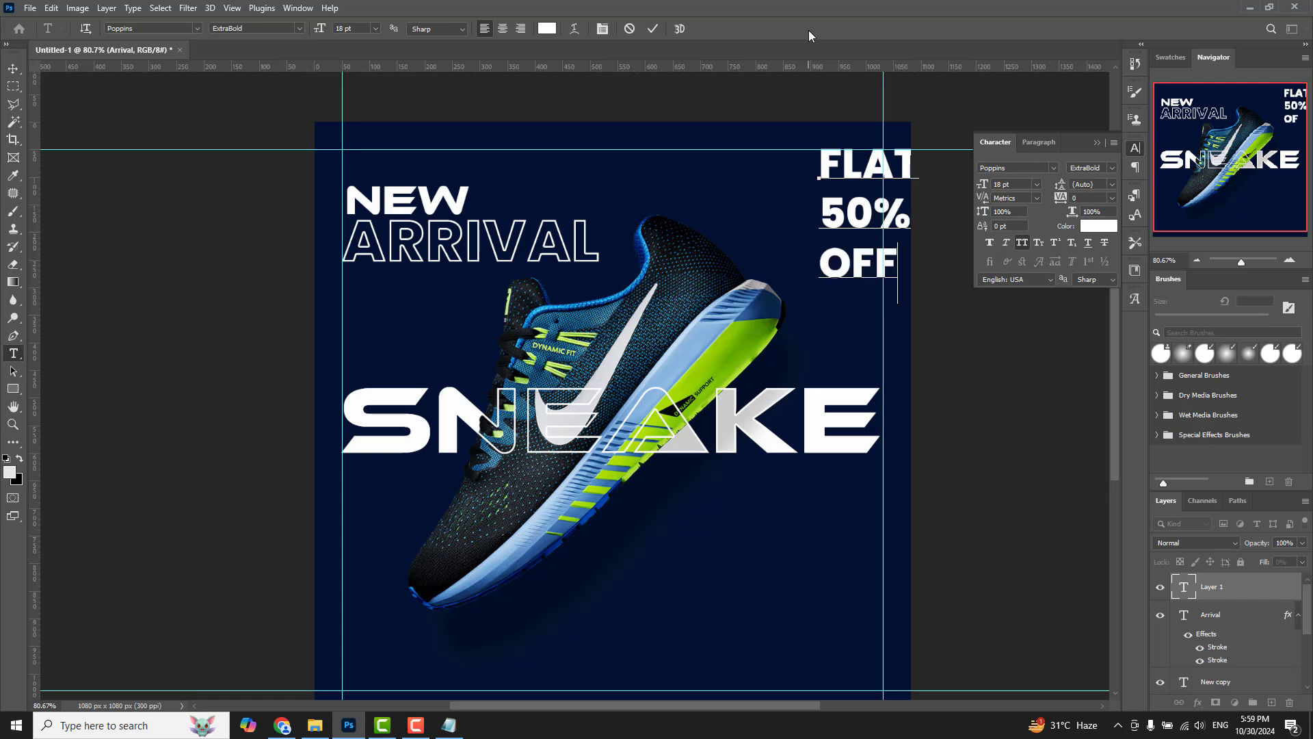
pyautogui.click(13, 68)
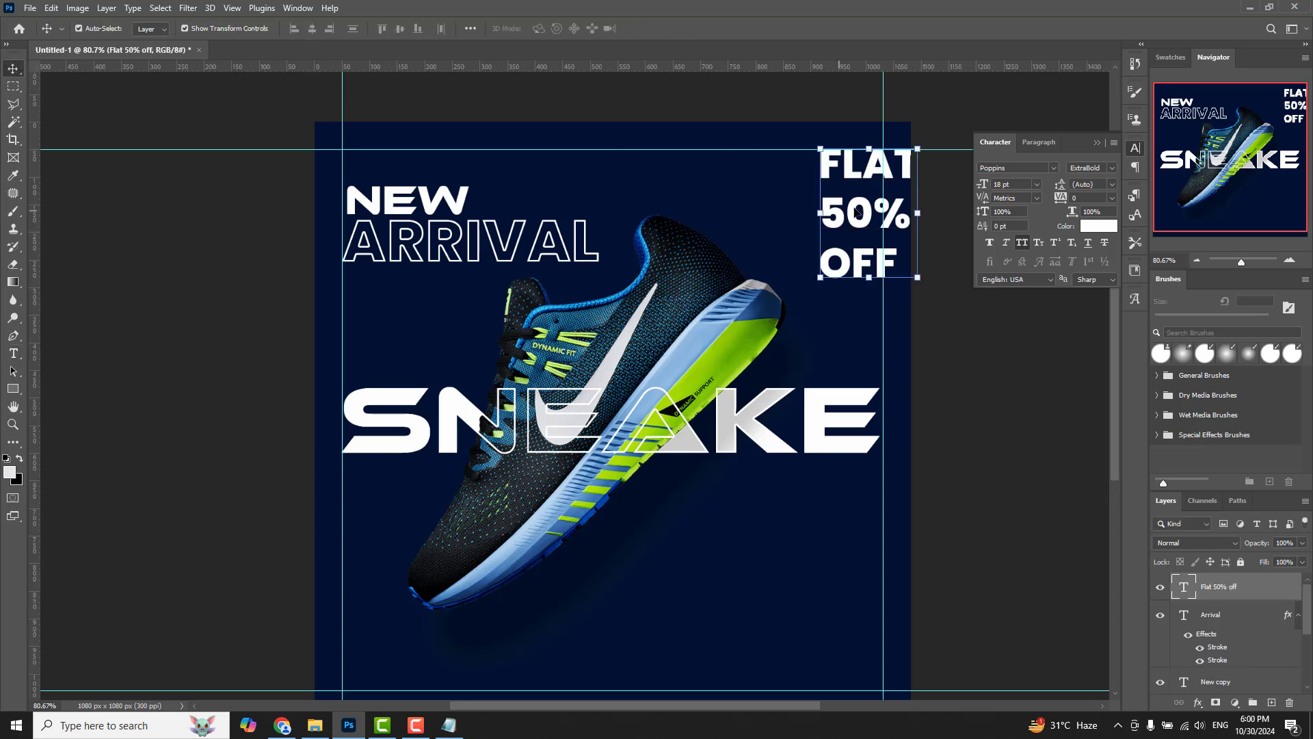
# - Move the FLAT 50% OFF block left, scale it down, and make it SemiBold
pyautogui.moveTo(857, 212); pyautogui.dragTo(818, 214)
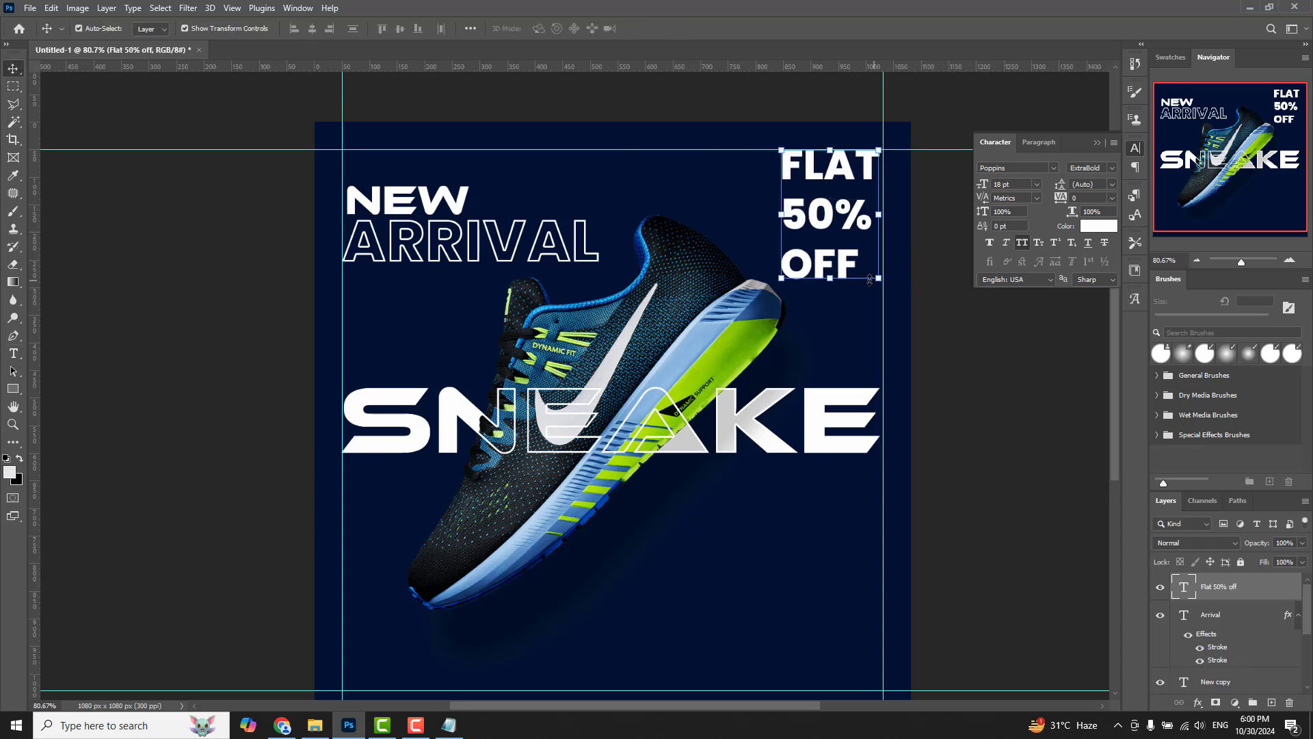
pyautogui.moveTo(878, 277)
pyautogui.mouseDown()
pyautogui.moveTo(861, 211)
pyautogui.moveTo(825, 207)
pyautogui.moveTo(870, 164)
pyautogui.mouseUp()
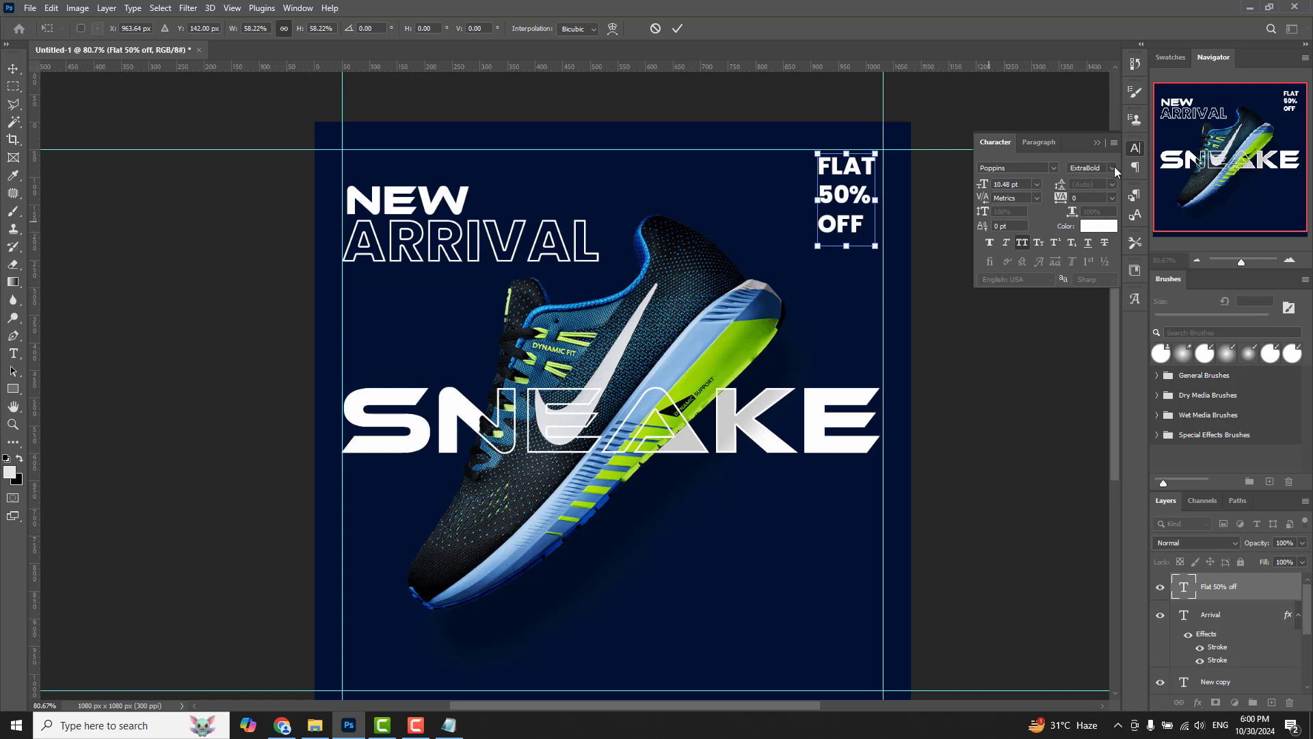
pyautogui.click(677, 28)
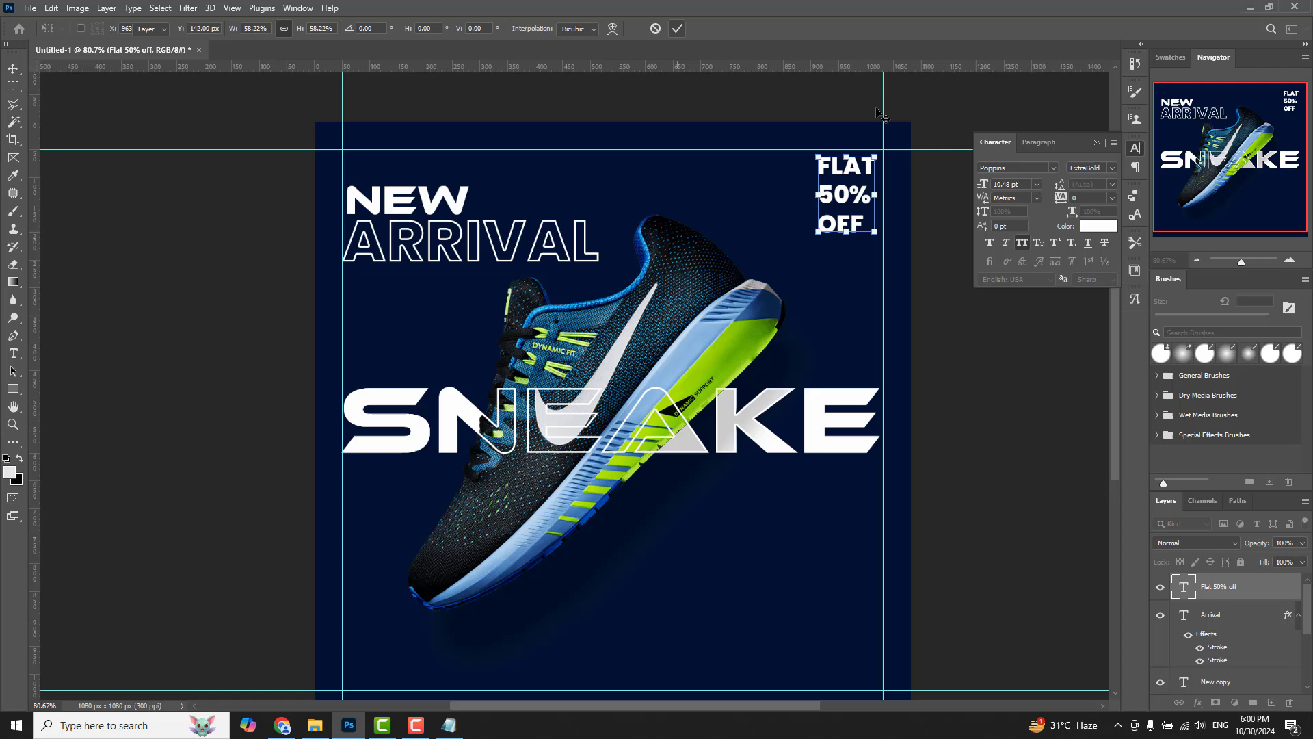
pyautogui.click(1112, 168)
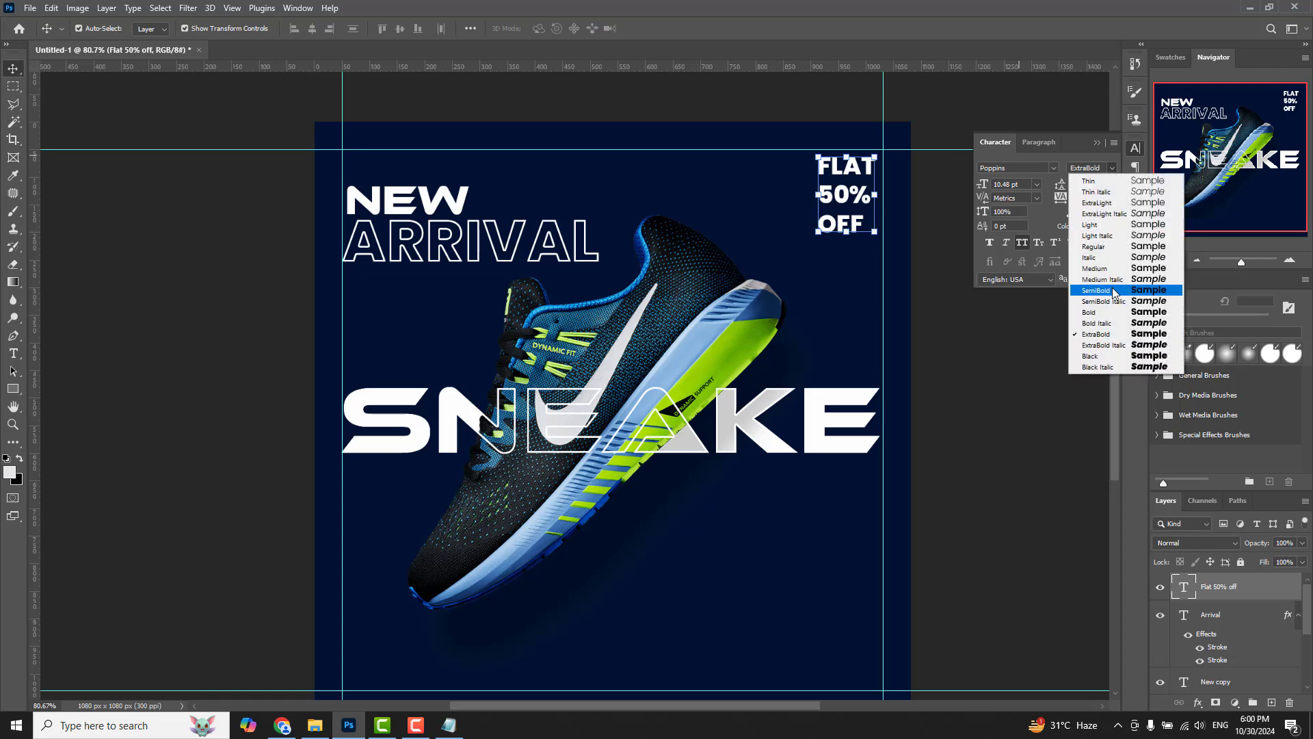
pyautogui.click(1115, 292)
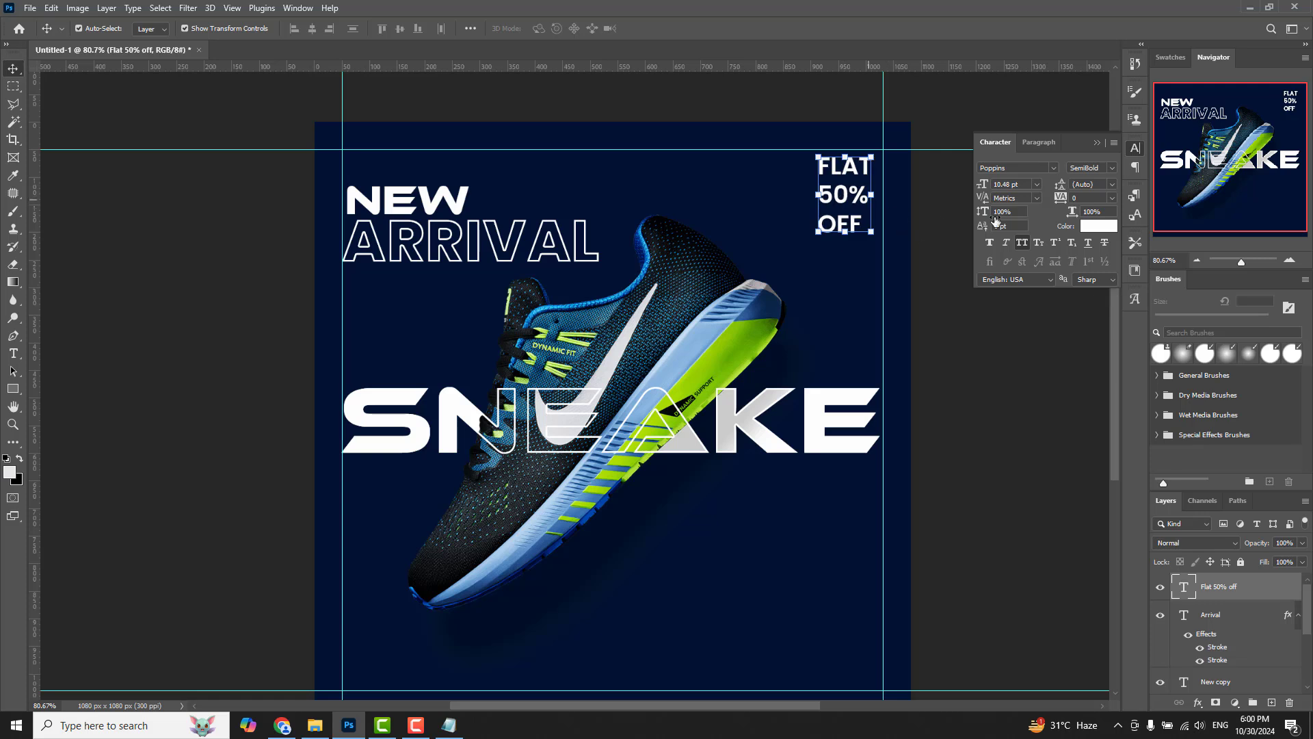
# - Tighten the block's tracking to -10 and settle its leading at 9 pt
pyautogui.click(1113, 198)
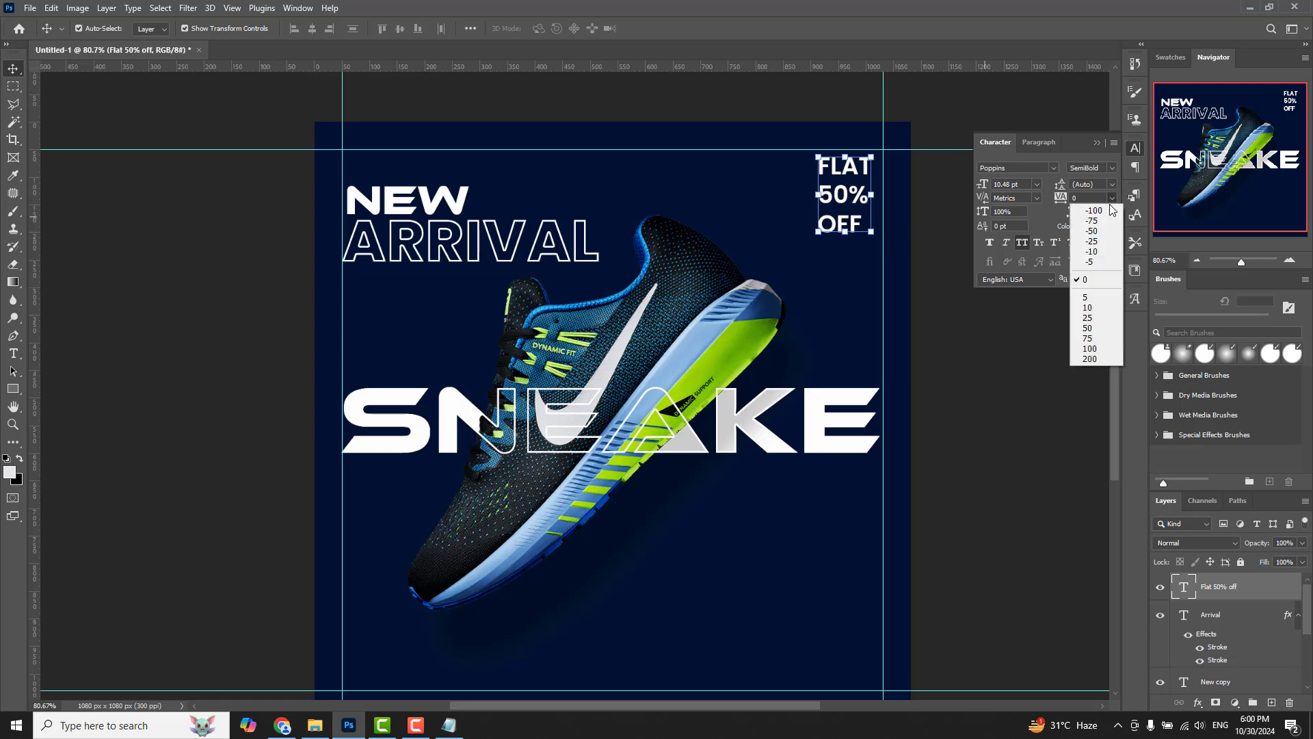
pyautogui.click(1093, 252)
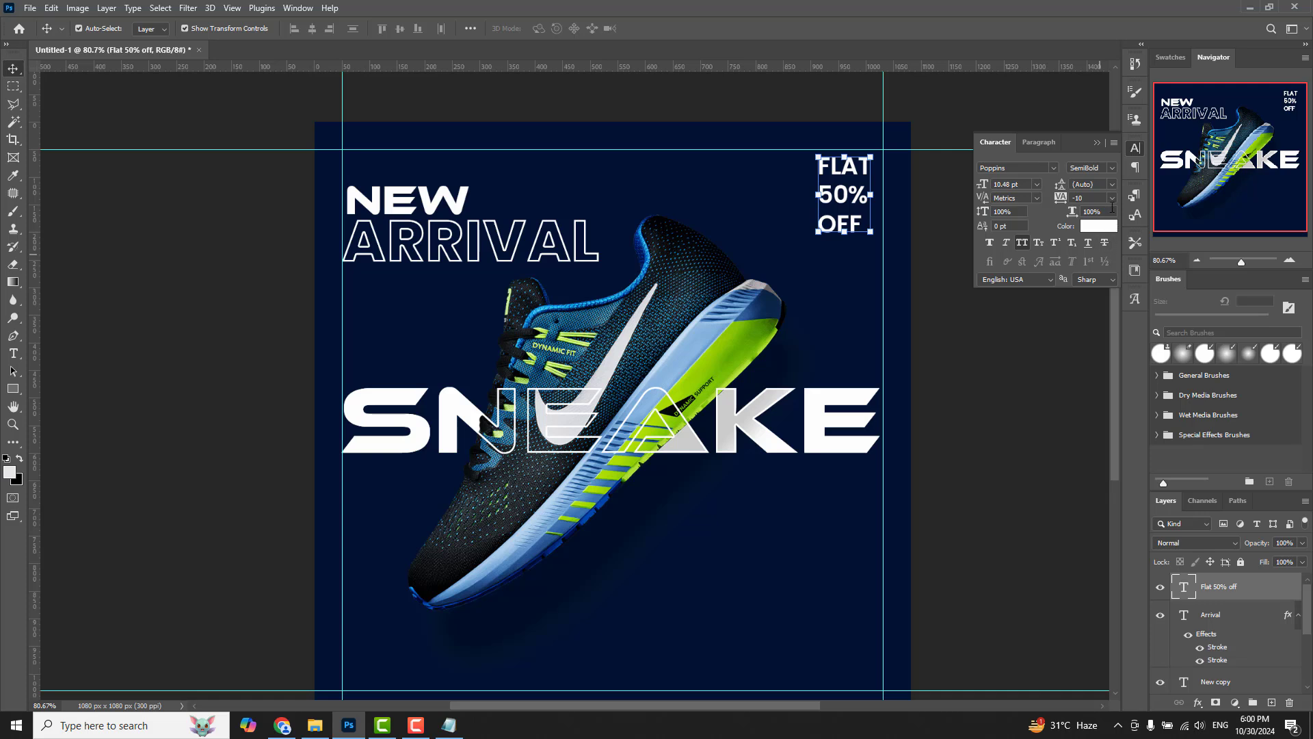
pyautogui.click(1112, 183)
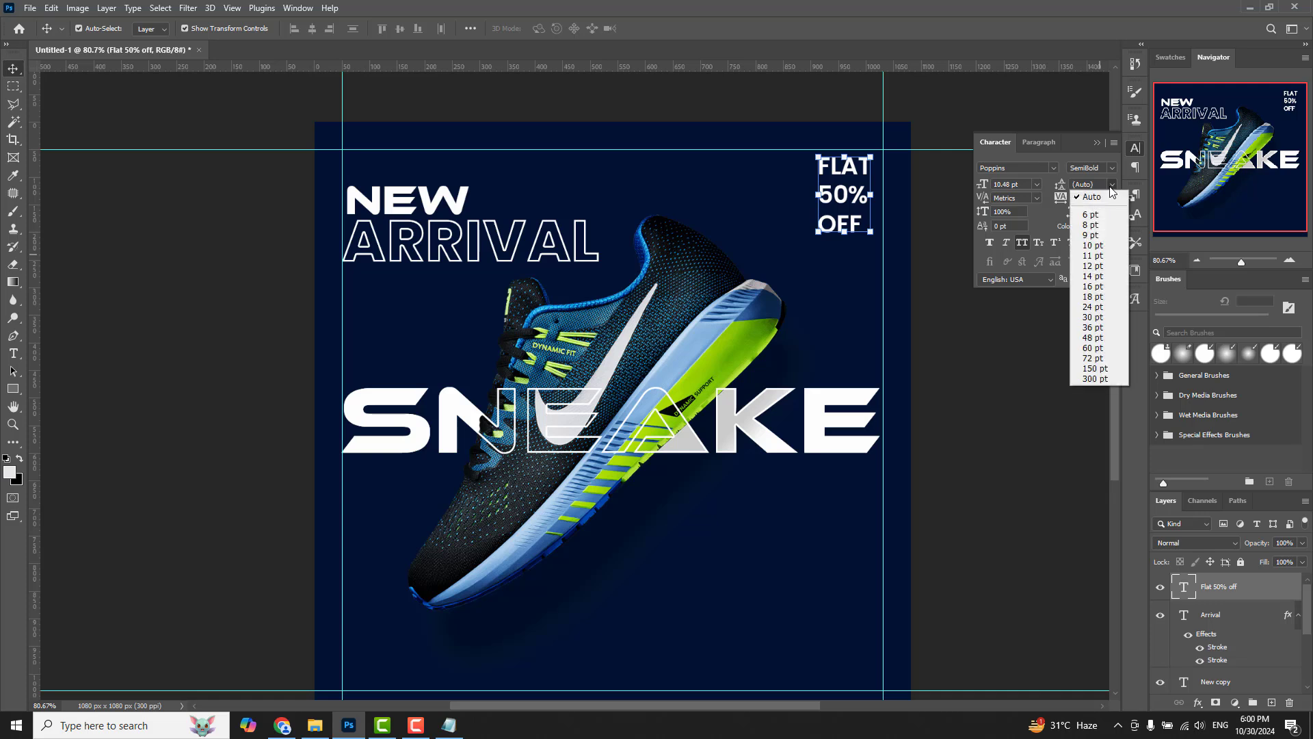
pyautogui.click(1092, 224)
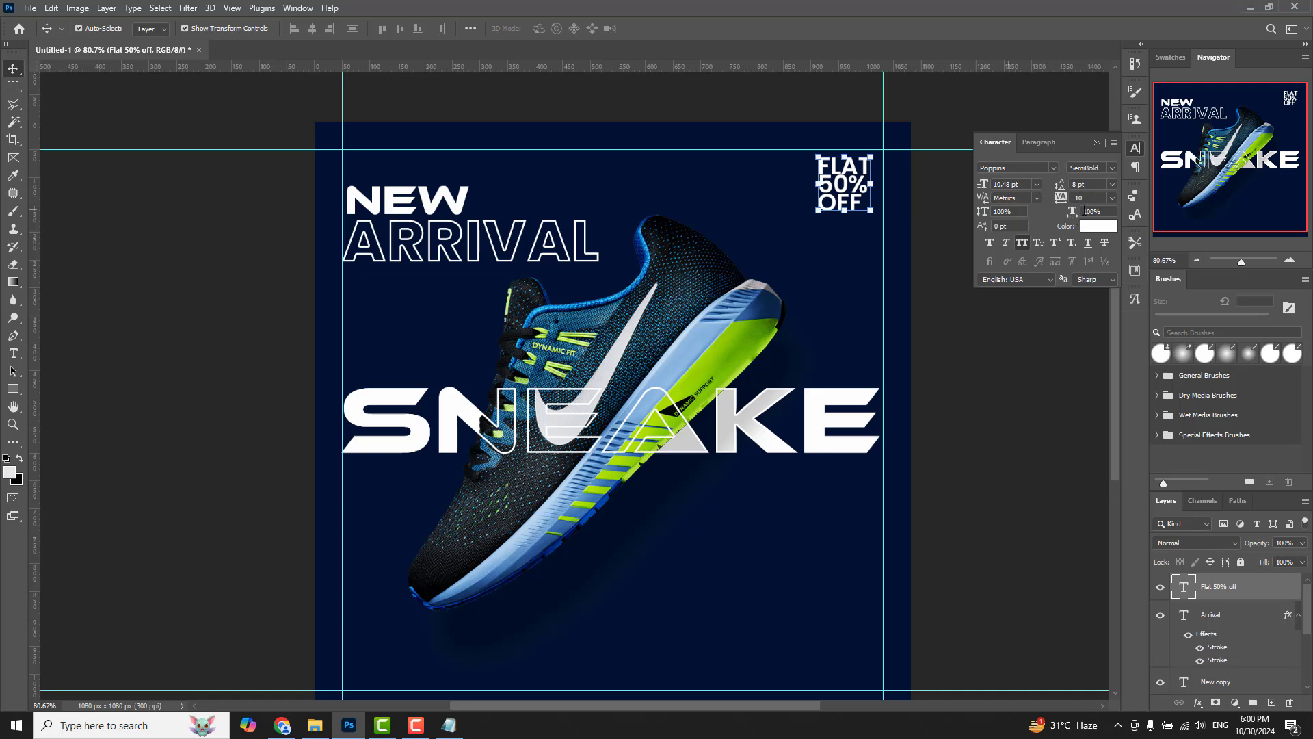
pyautogui.click(1113, 184)
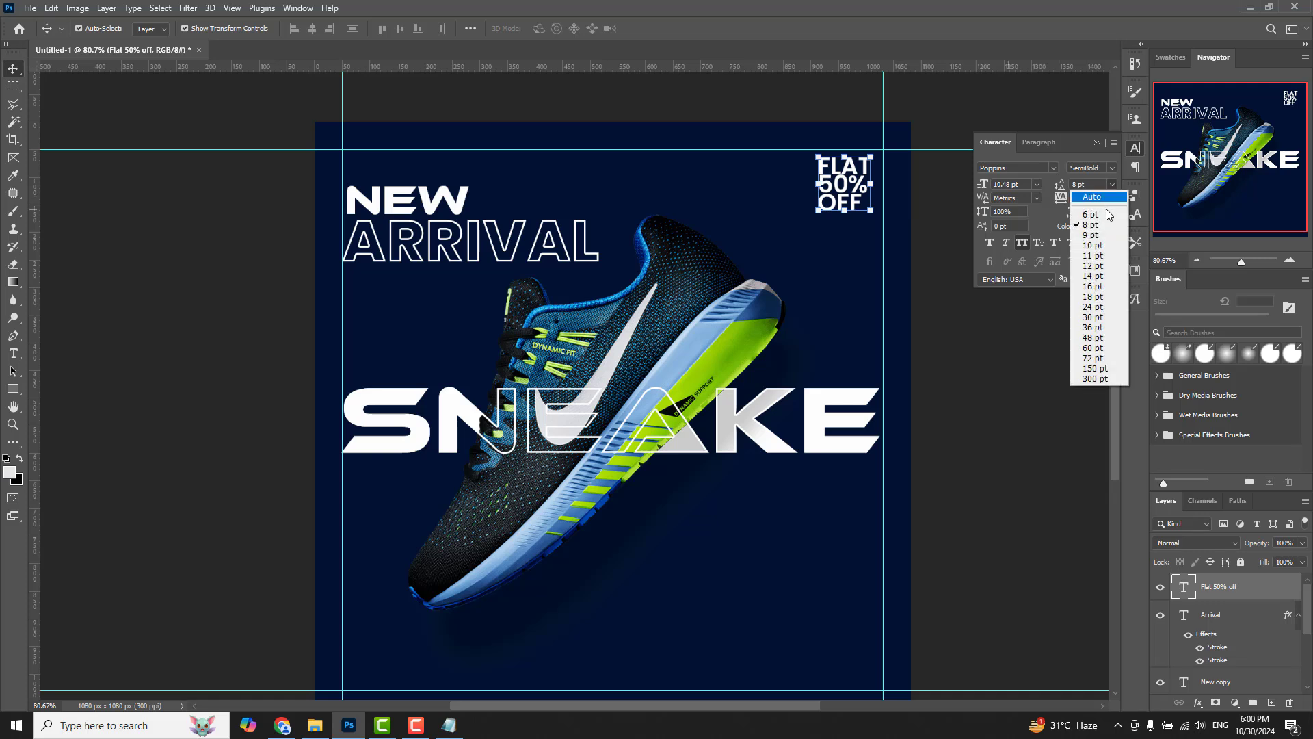
pyautogui.click(1102, 253)
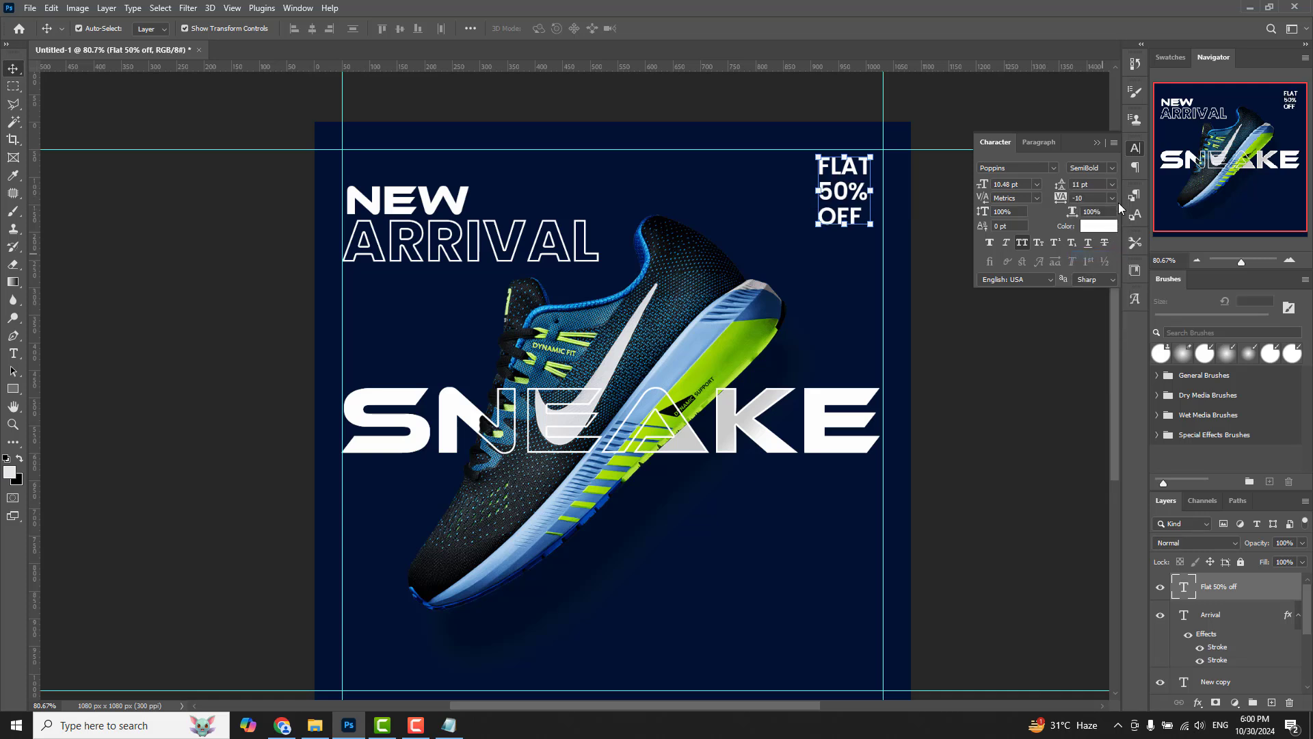
pyautogui.click(1112, 184)
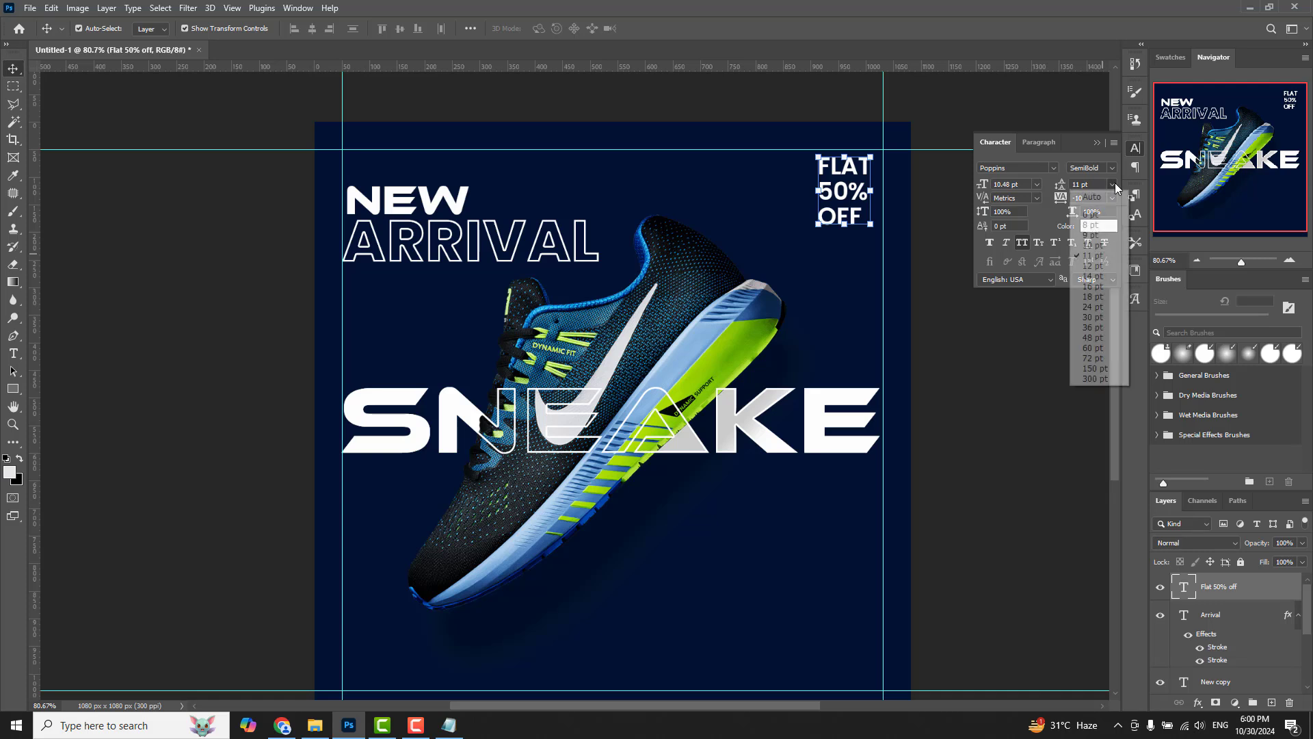
pyautogui.click(1104, 236)
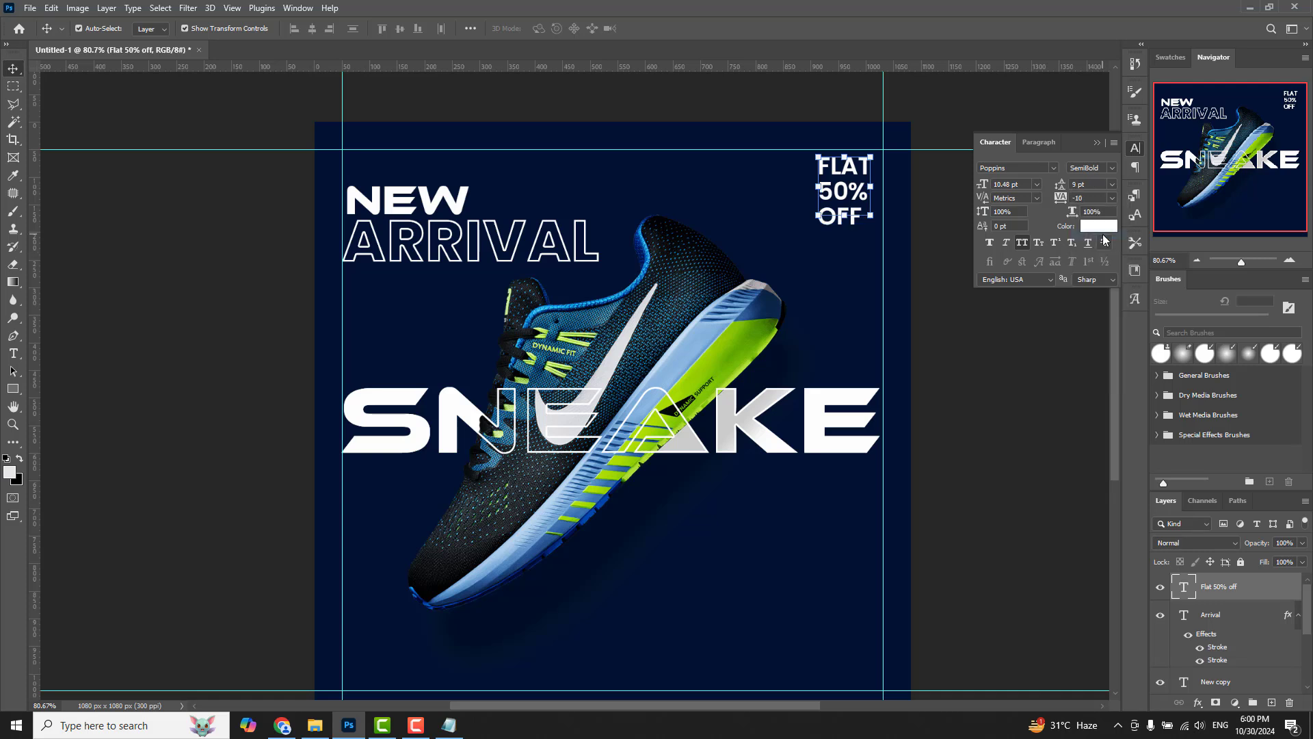
# - Make the 50% line Black weight with 11 pt leading
pyautogui.doubleClick(840, 194)
pyautogui.moveTo(819, 184); pyautogui.dragTo(871, 184)
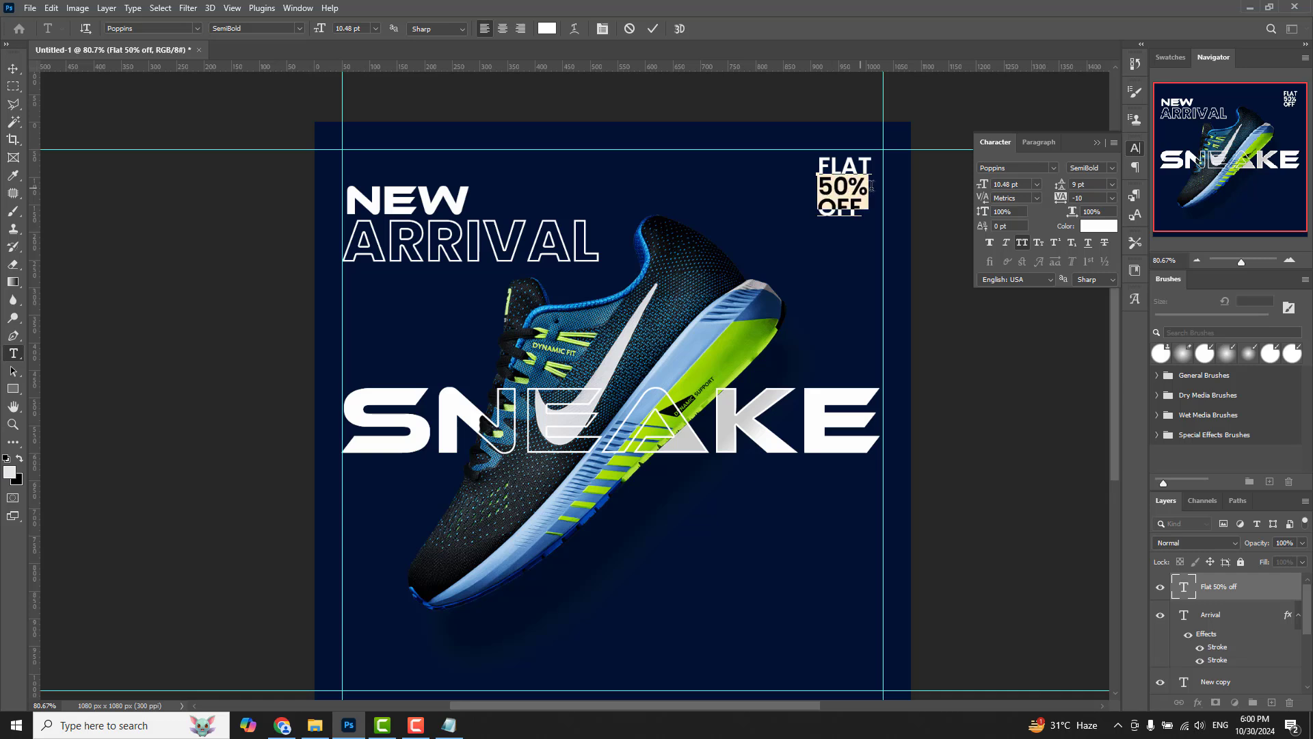
pyautogui.click(1112, 169)
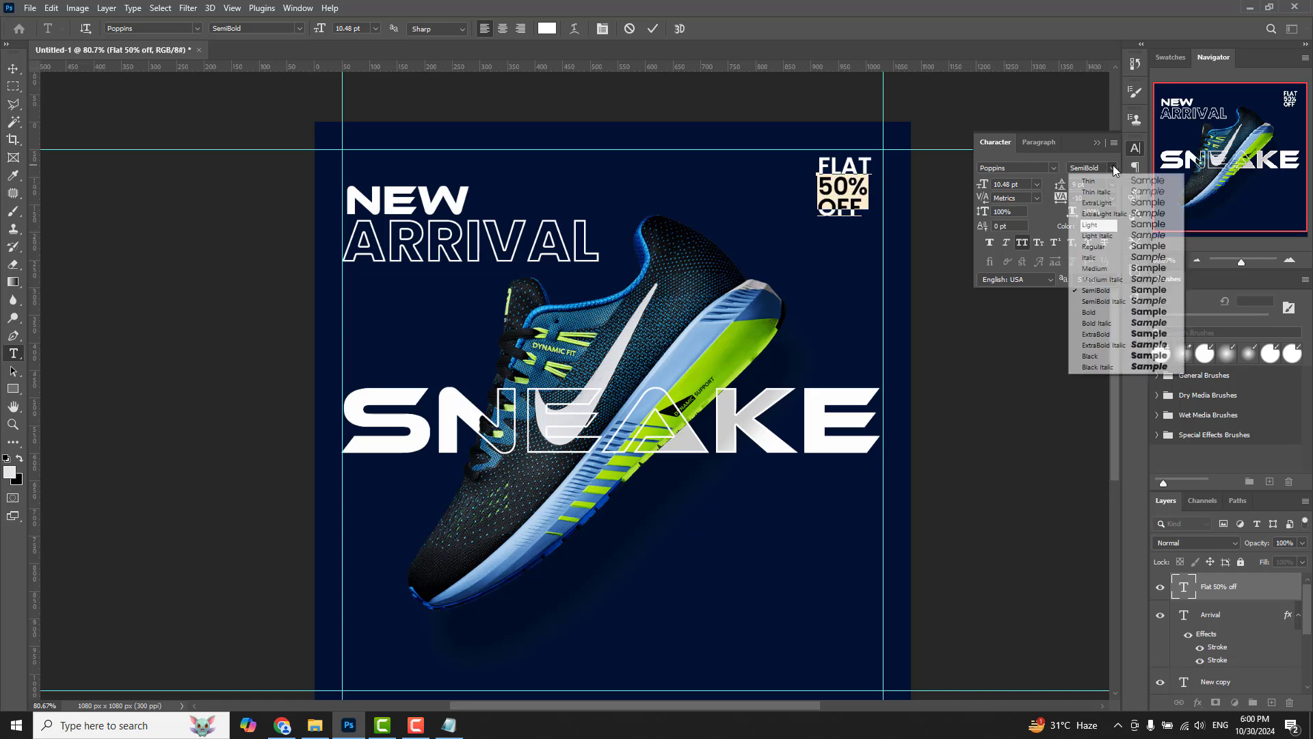
pyautogui.click(1103, 359)
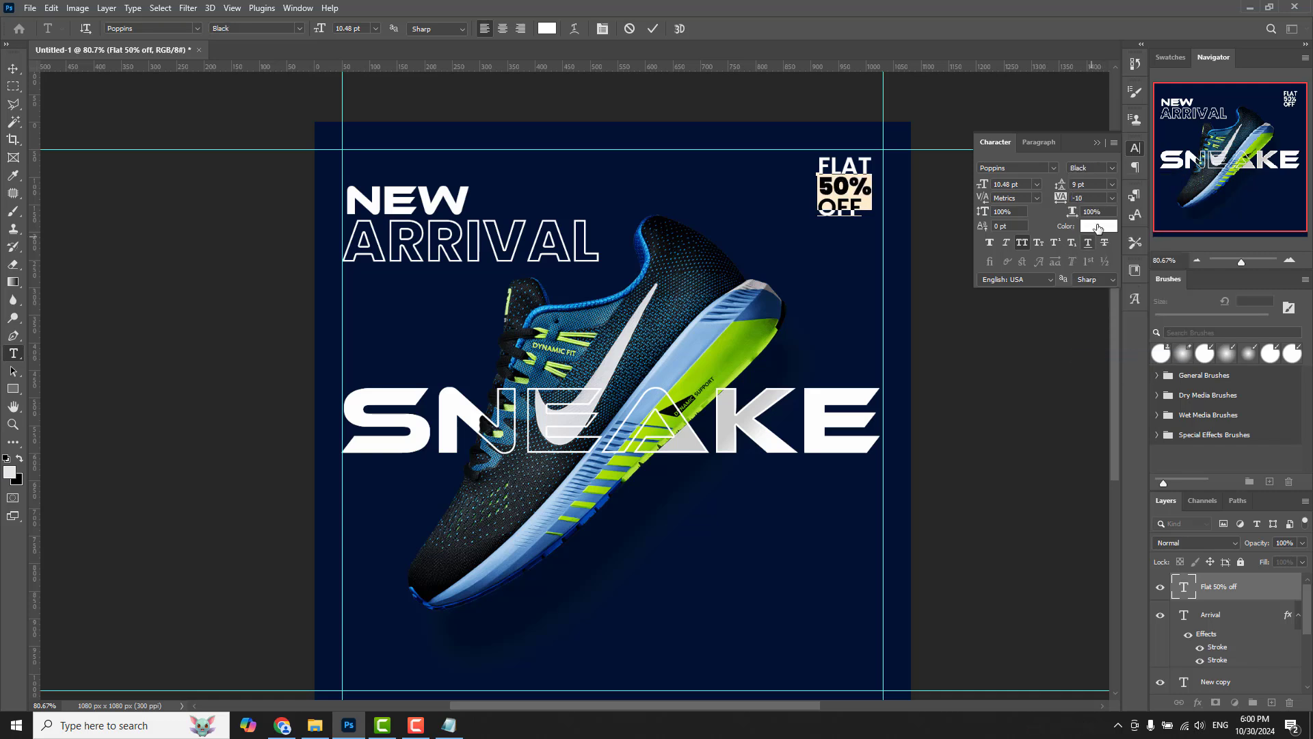
pyautogui.click(1112, 183)
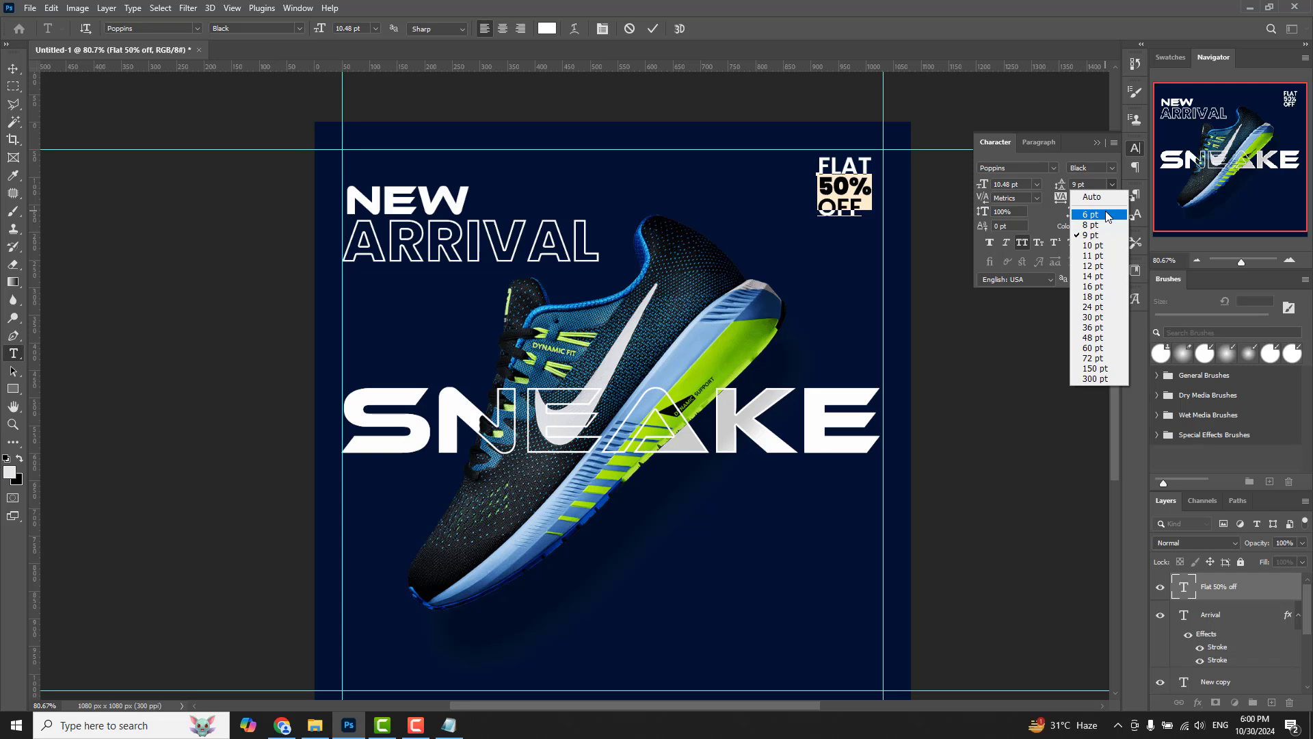
pyautogui.click(1101, 256)
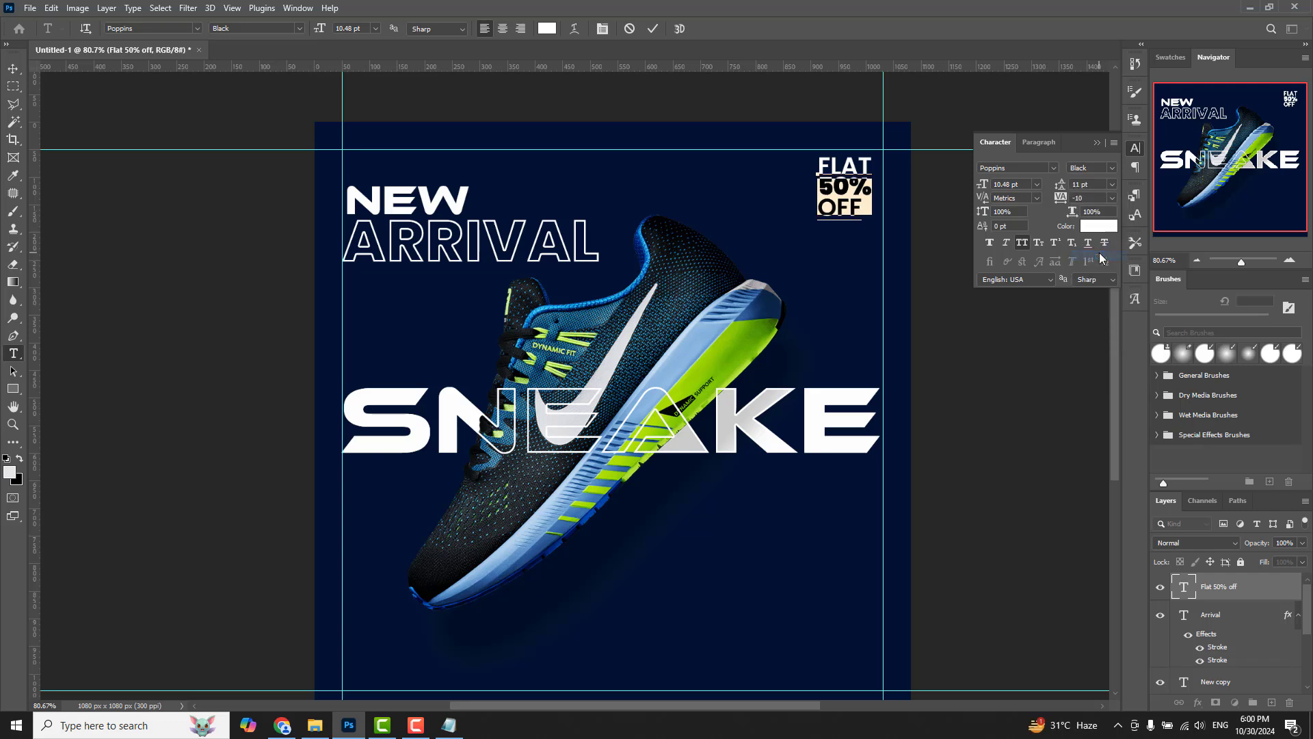
pyautogui.click(651, 28)
pyautogui.press('v')
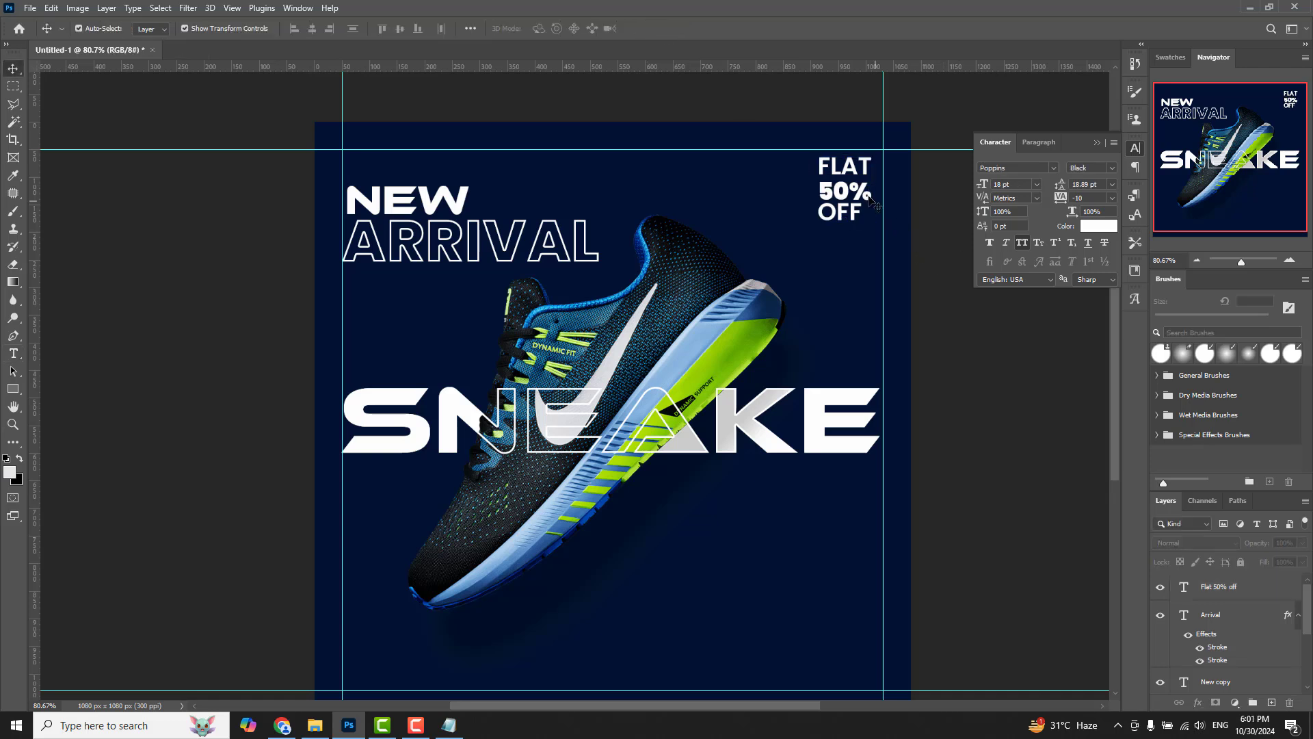
# - Shift the block slightly left and give the OFF line 11 pt leading
pyautogui.moveTo(844, 190); pyautogui.dragTo(839, 188)
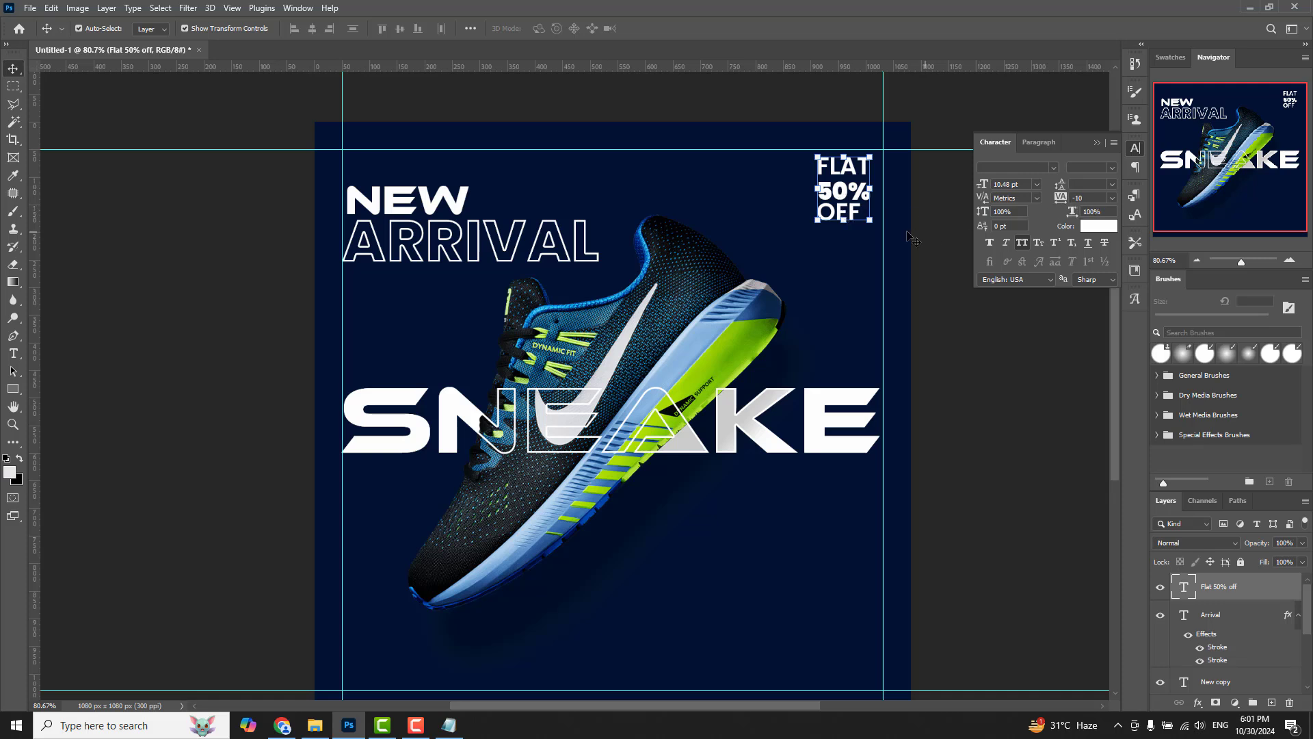
pyautogui.doubleClick(851, 215)
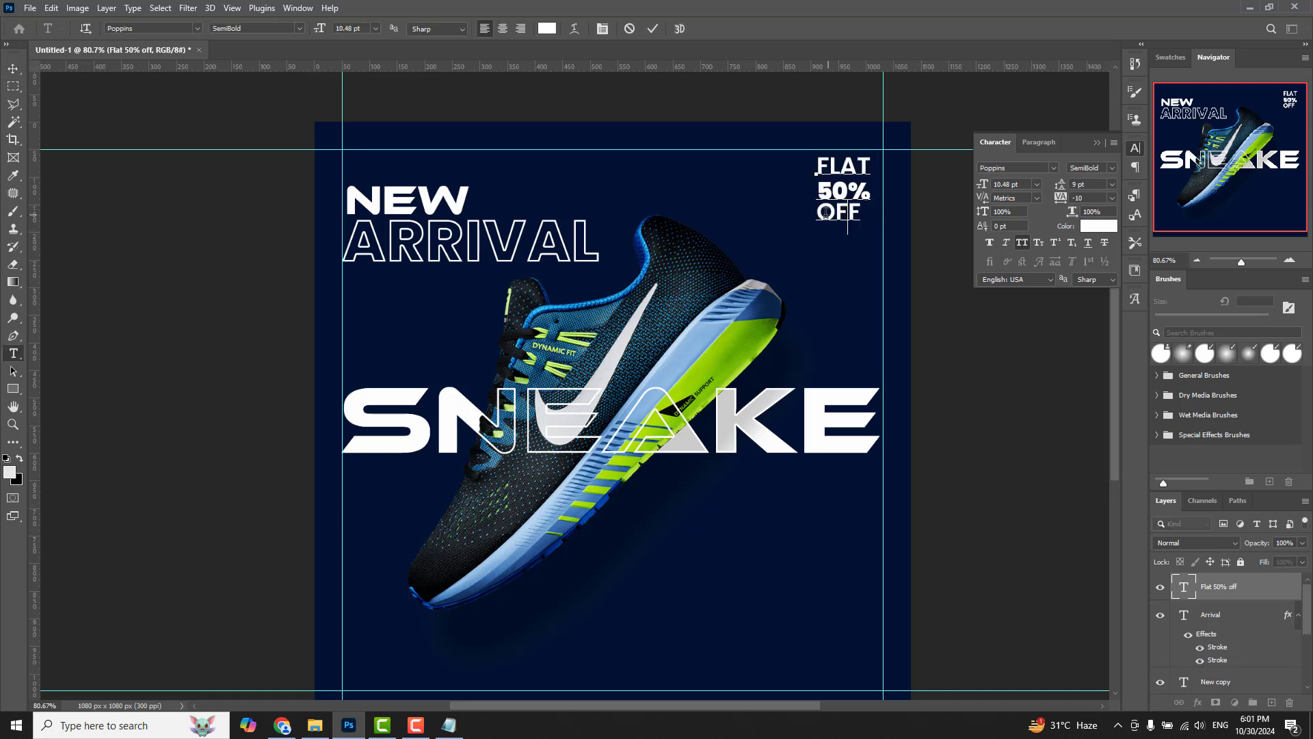
pyautogui.moveTo(818, 212); pyautogui.dragTo(873, 217)
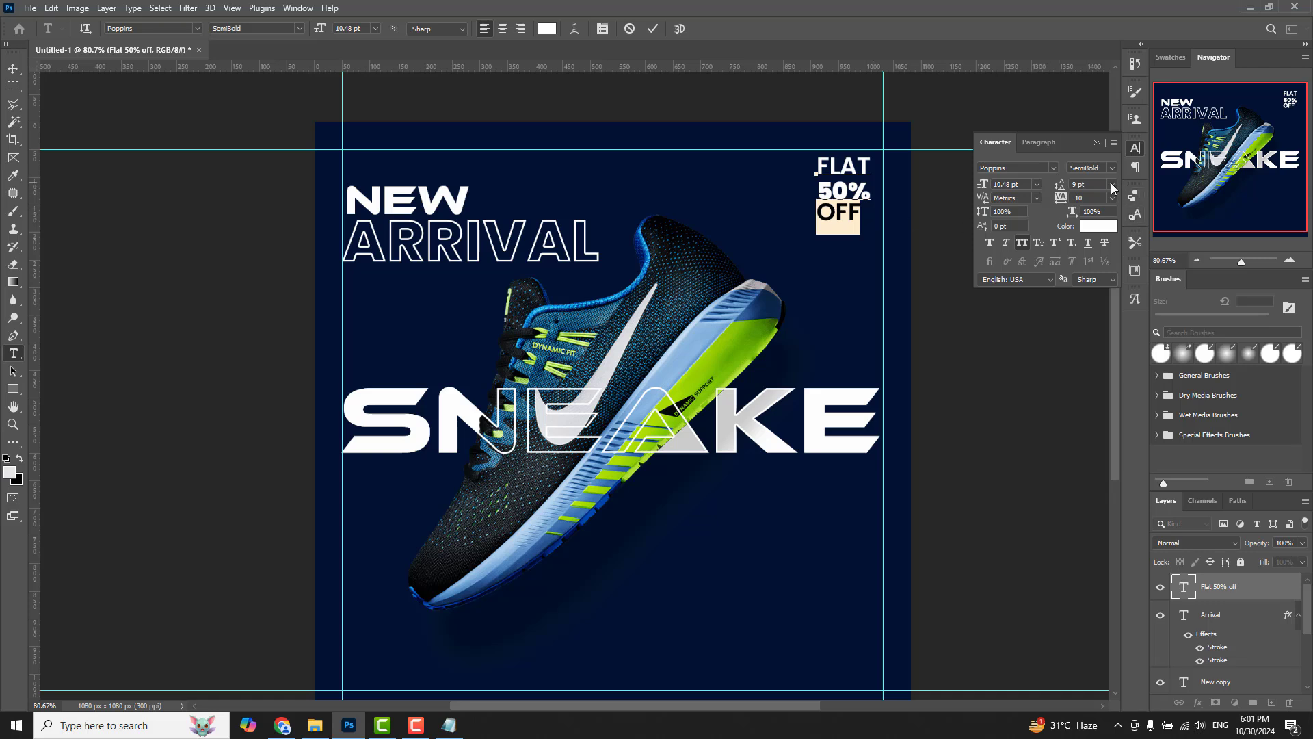
pyautogui.click(1111, 186)
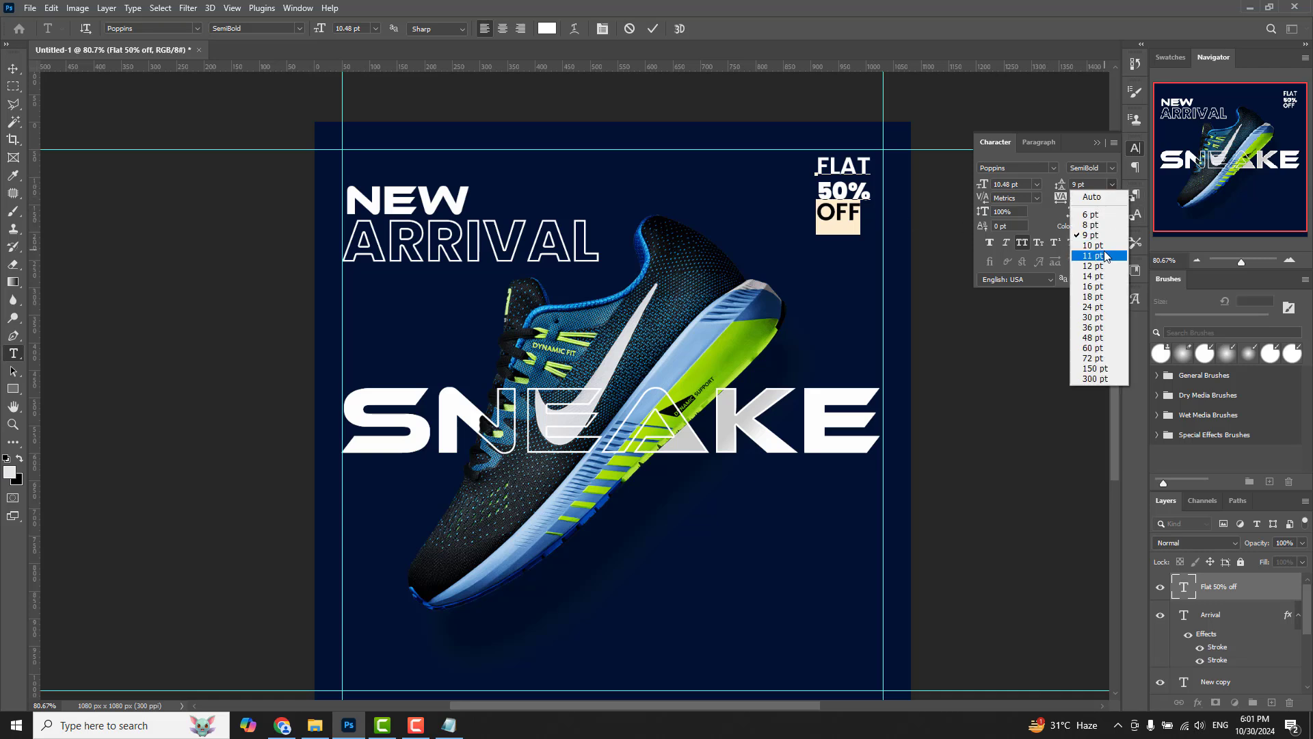
pyautogui.click(1104, 255)
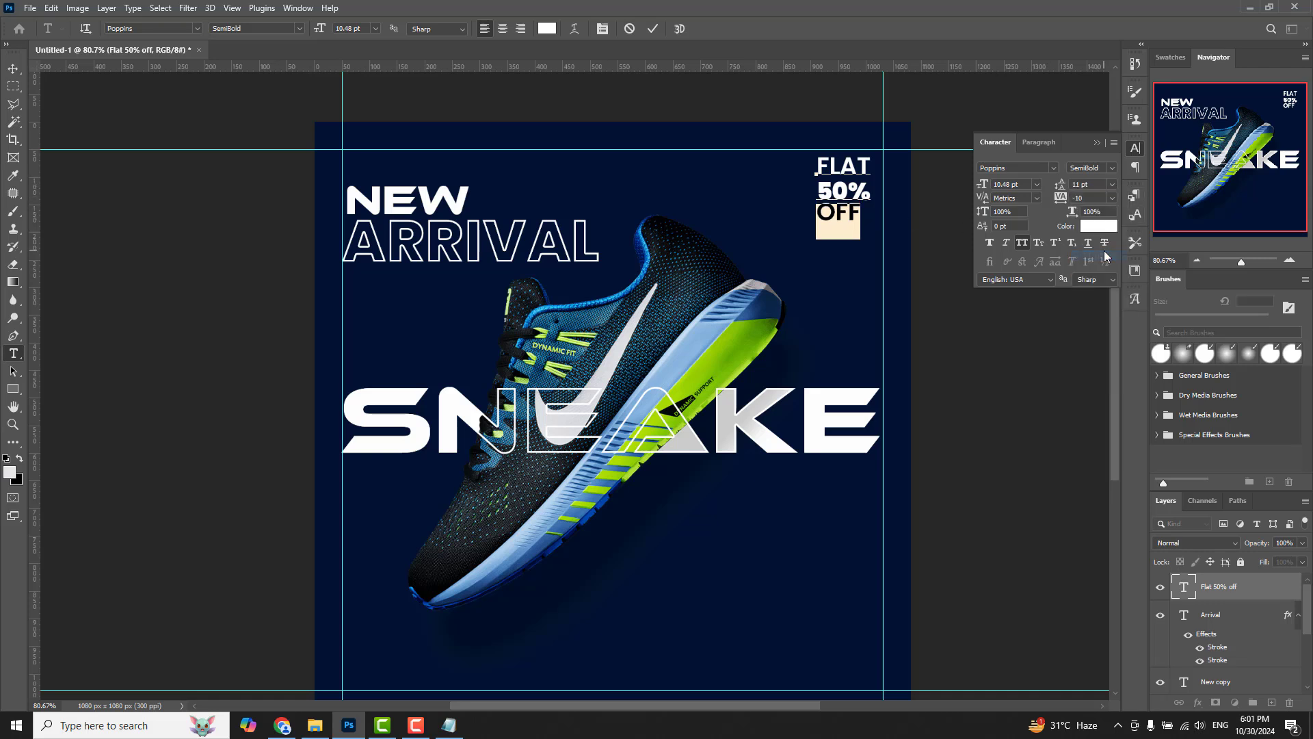
# - Move FLAT 50% OFF further left and scale it up slightly
pyautogui.click(13, 68)
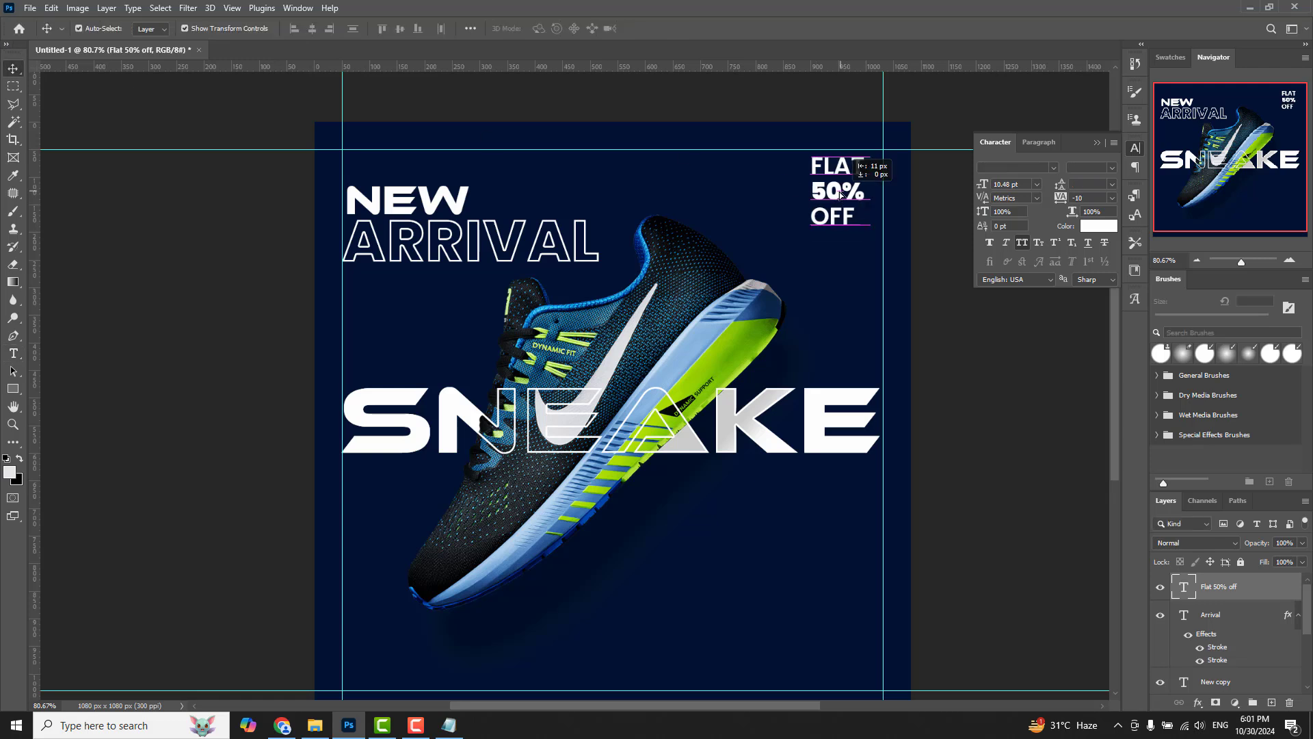
pyautogui.moveTo(847, 196); pyautogui.dragTo(830, 197)
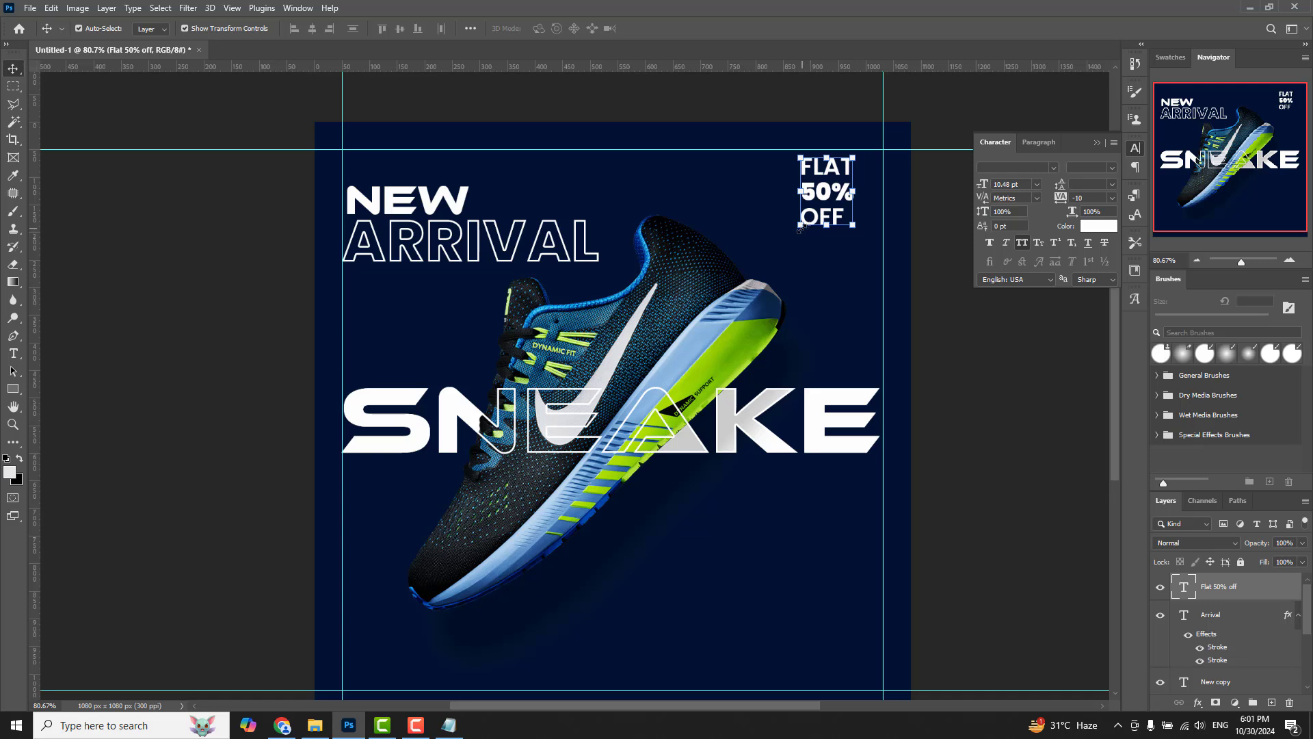
pyautogui.hotkey('ctrl', 't')
pyautogui.moveTo(826, 225); pyautogui.dragTo(818, 243)
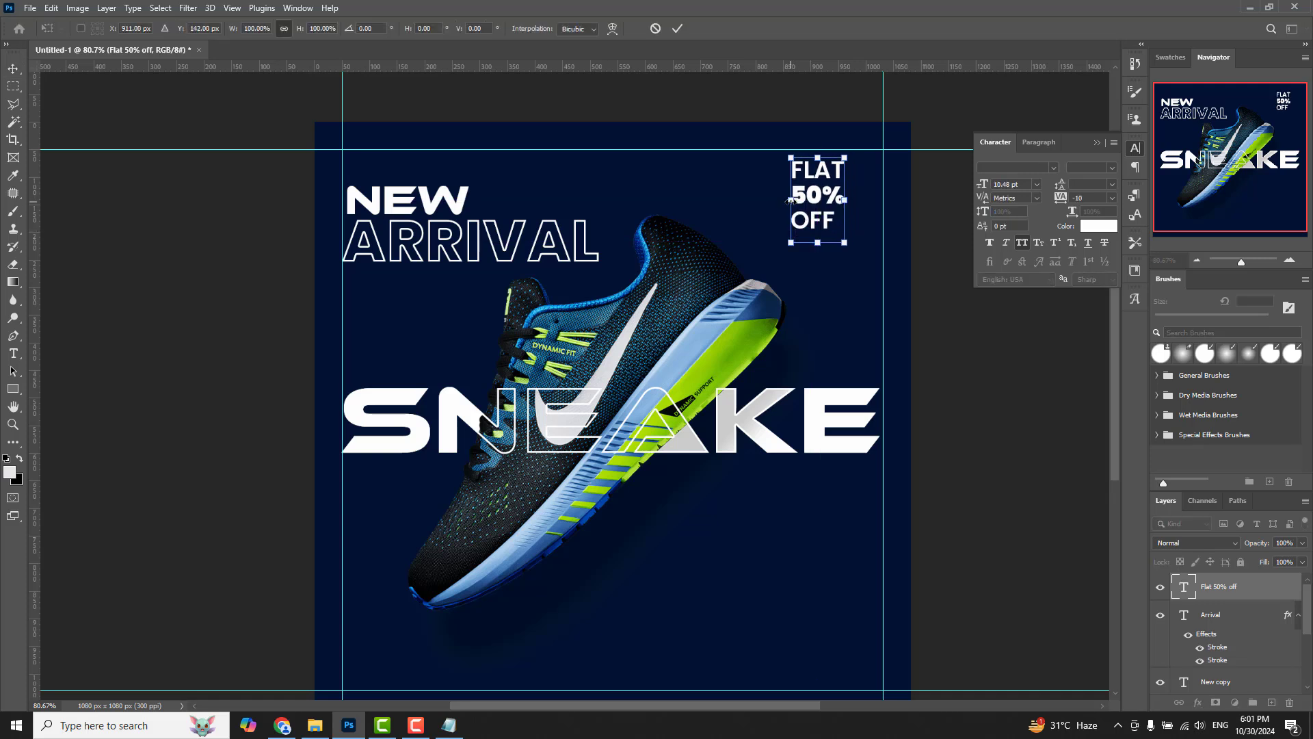
pyautogui.moveTo(790, 199)
pyautogui.mouseDown()
pyautogui.moveTo(777, 200)
pyautogui.moveTo(831, 198)
pyautogui.mouseUp()
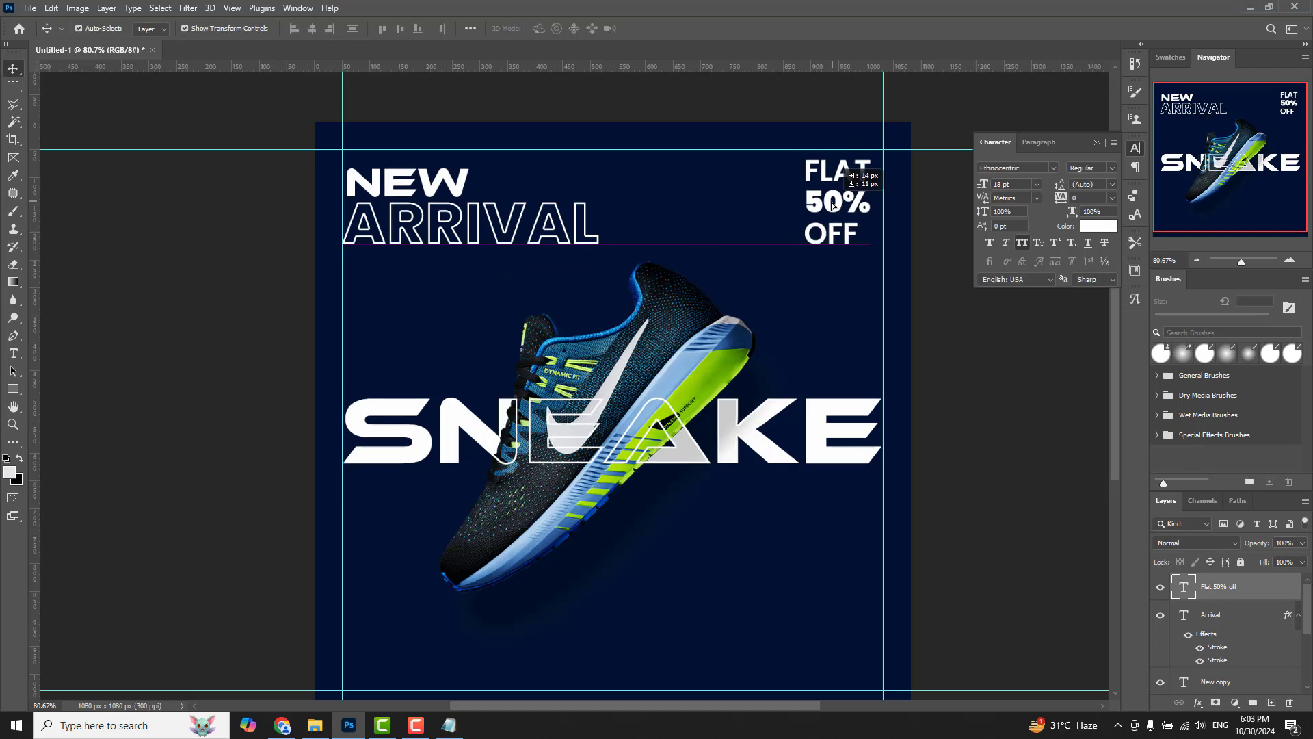
pyautogui.moveTo(828, 200); pyautogui.dragTo(830, 201)
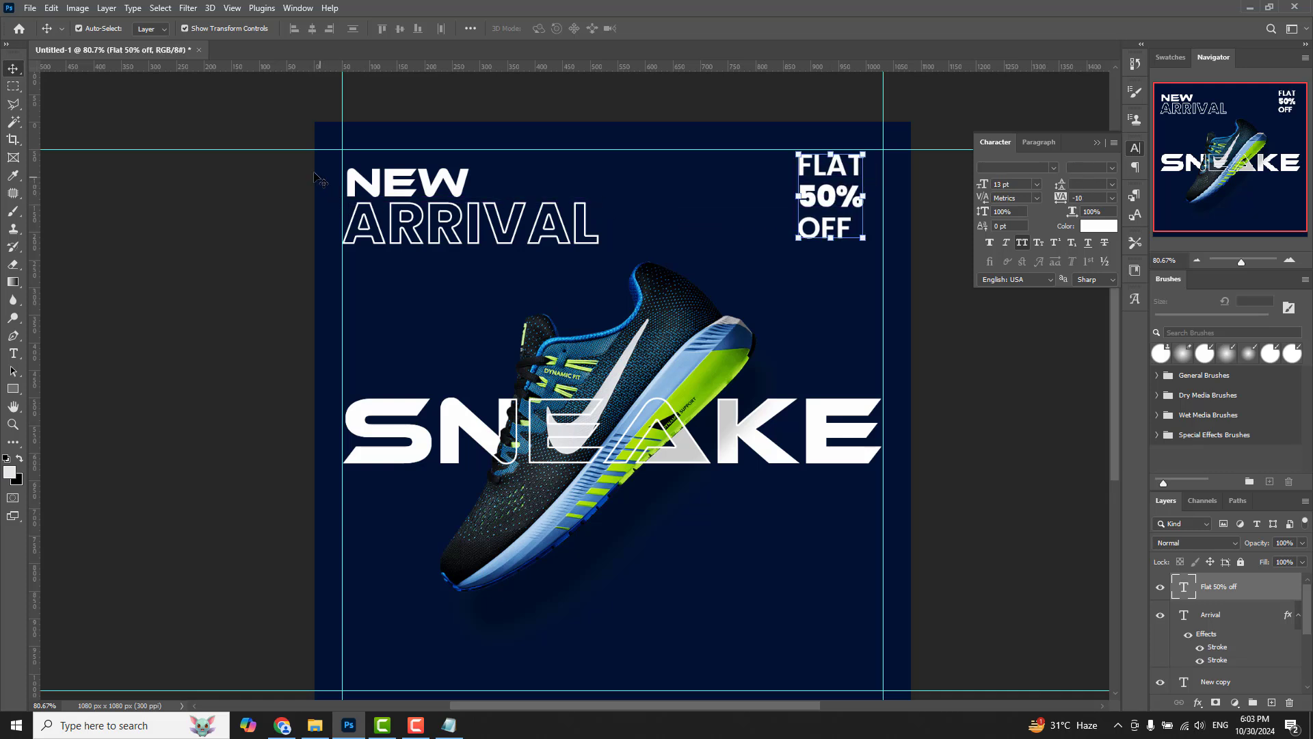
# - Enlarge the NEW ARRIVAL heading slightly
pyautogui.moveTo(301, 171)
pyautogui.mouseDown()
pyautogui.moveTo(396, 217)
pyautogui.moveTo(393, 251)
pyautogui.mouseUp()
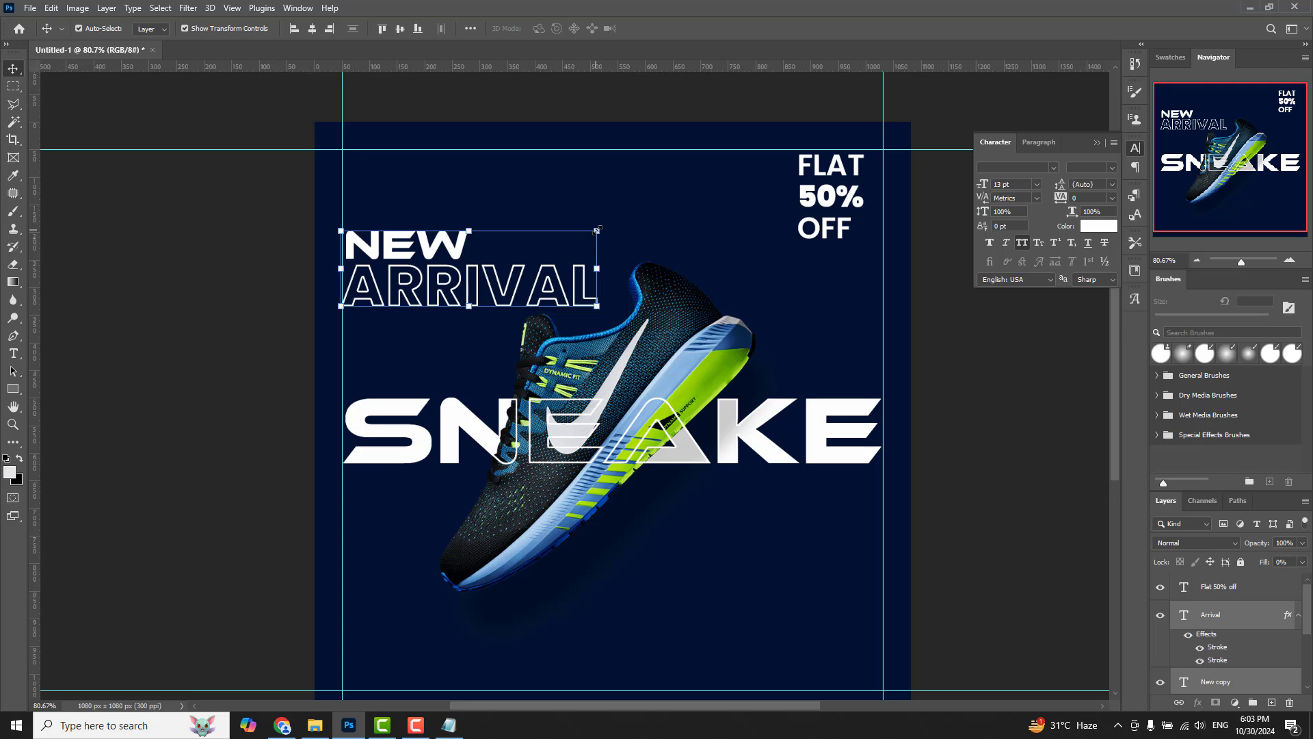
pyautogui.moveTo(597, 230)
pyautogui.mouseDown()
pyautogui.moveTo(622, 217)
pyautogui.moveTo(611, 226)
pyautogui.mouseUp()
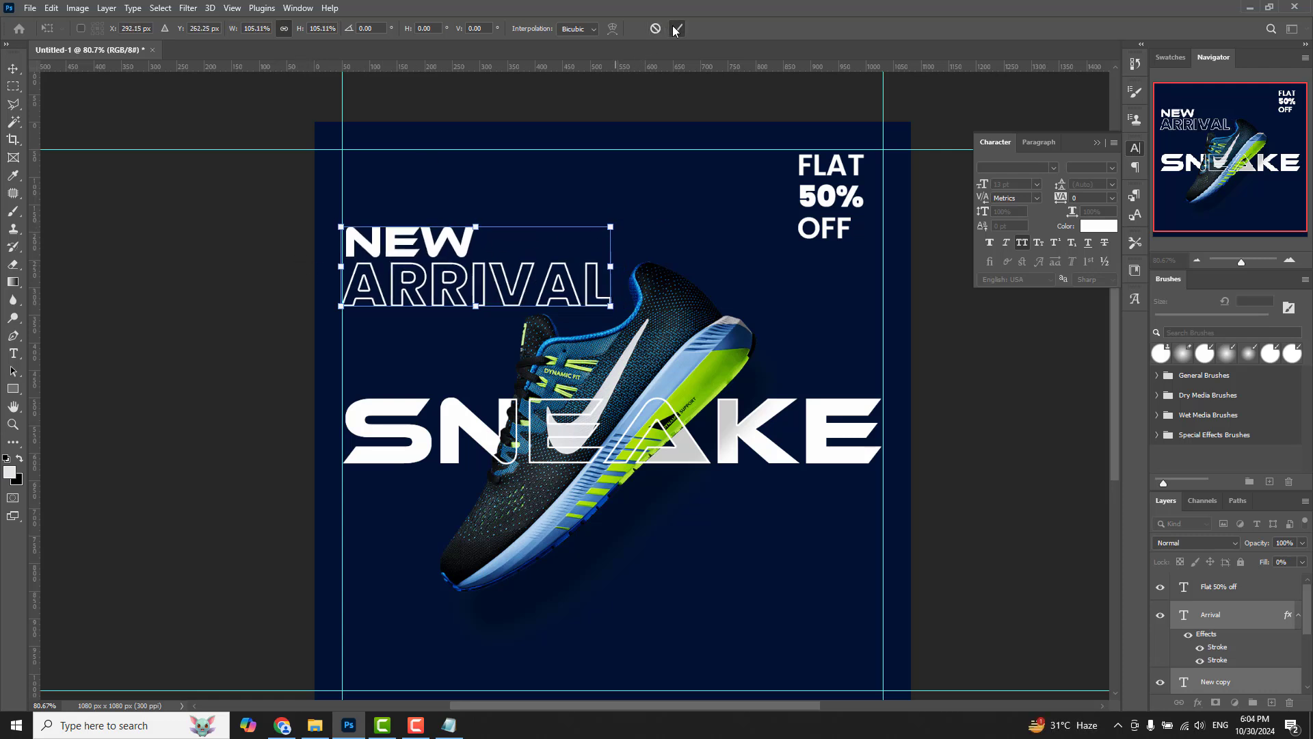
pyautogui.click(675, 29)
# - Place the Media Vibe logo PNG as an embedded layer, shrunk to about a tenth
pyautogui.click(30, 8)
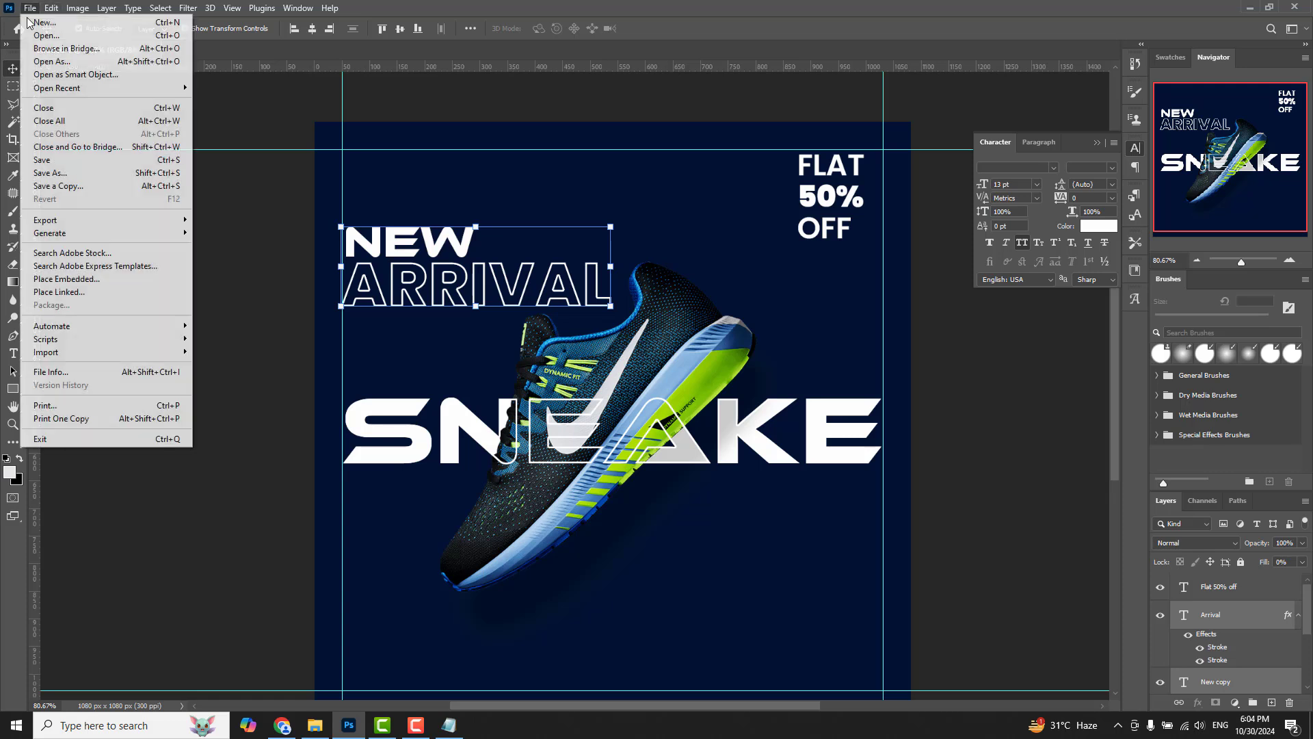
pyautogui.click(75, 281)
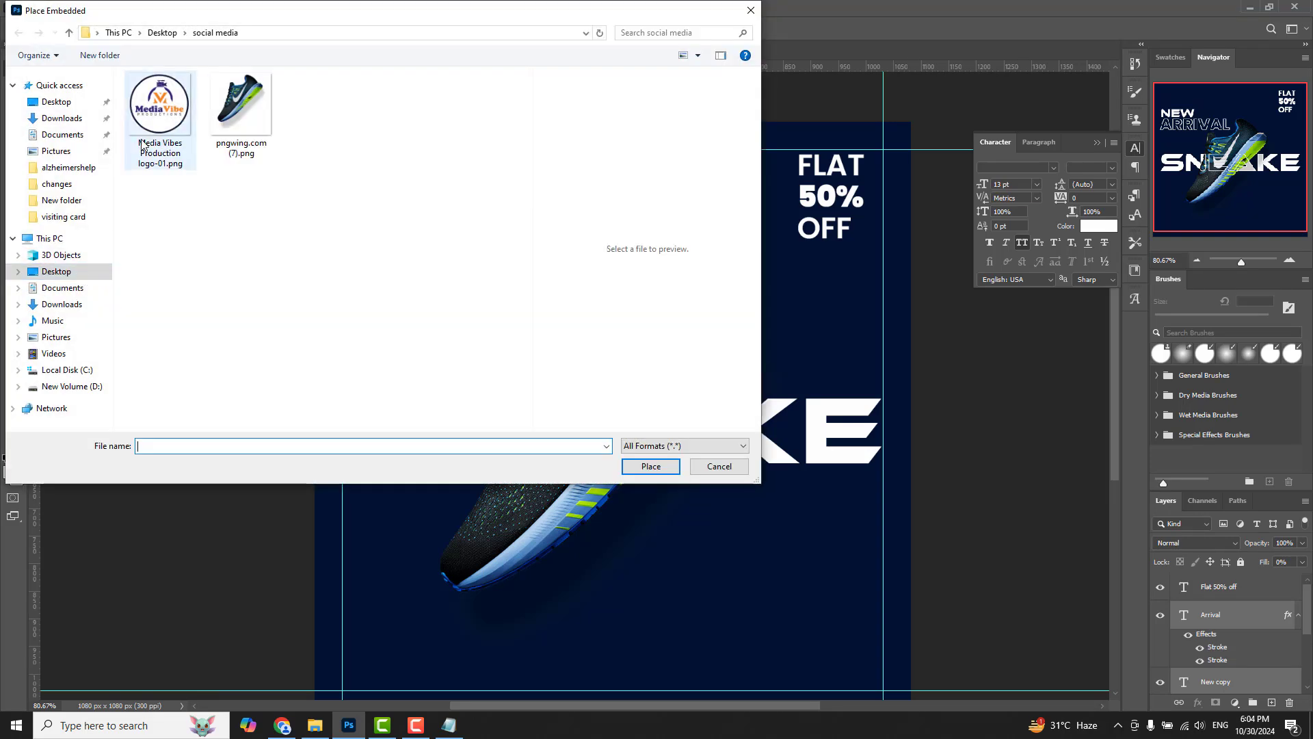
pyautogui.click(171, 119)
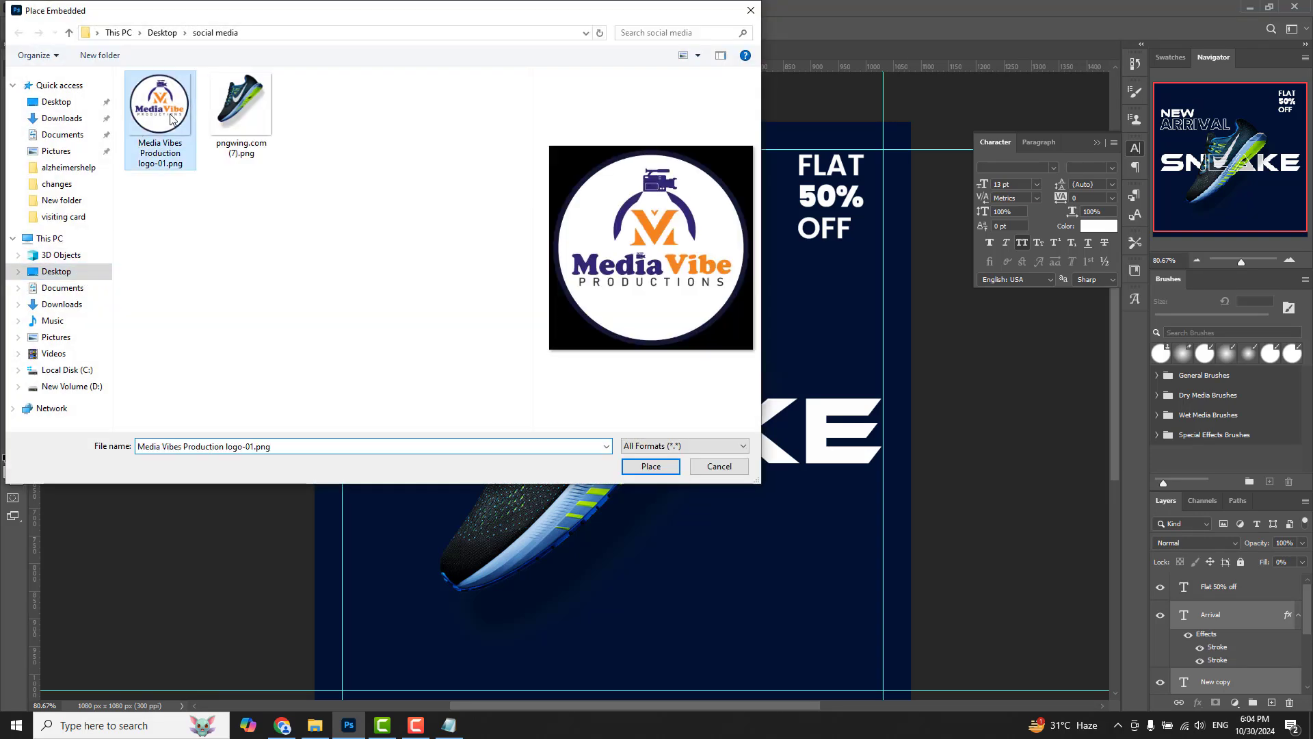
pyautogui.click(652, 467)
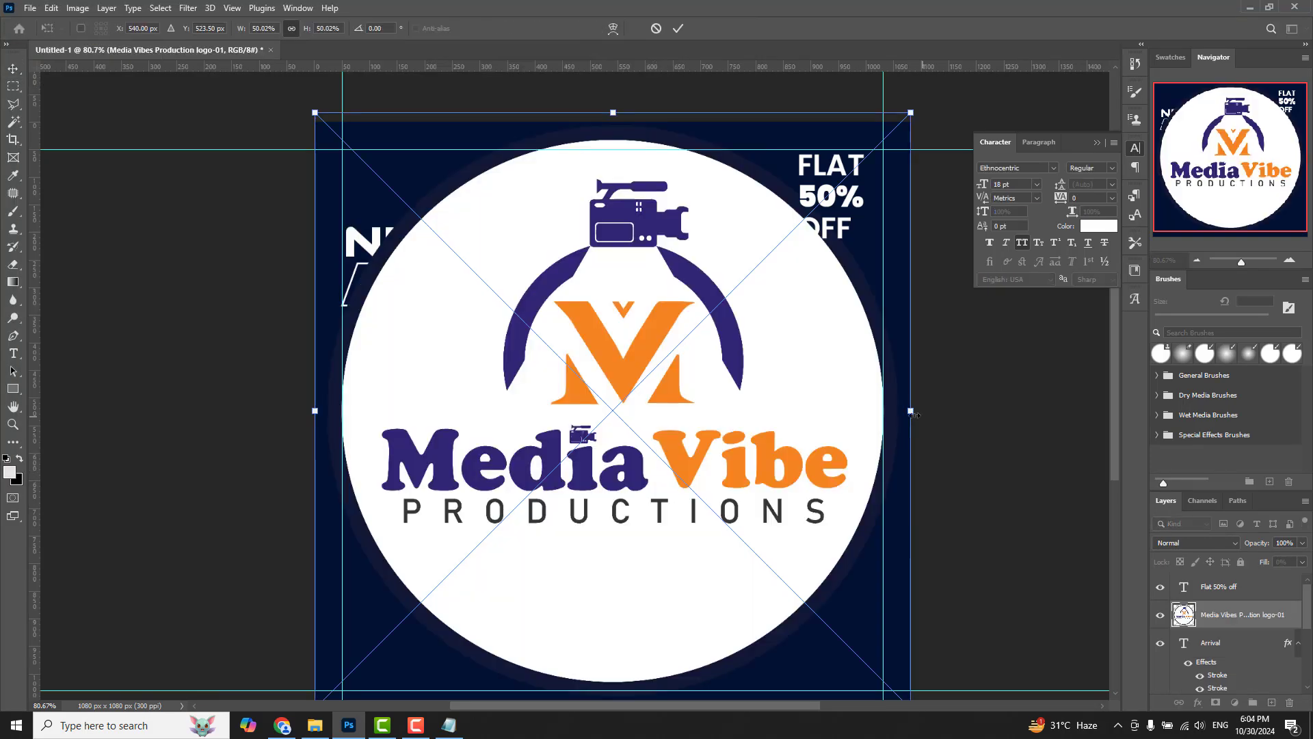
pyautogui.moveTo(911, 411)
pyautogui.mouseDown()
pyautogui.moveTo(439, 427)
pyautogui.moveTo(357, 402)
pyautogui.moveTo(387, 176)
pyautogui.moveTo(395, 208)
pyautogui.mouseUp()
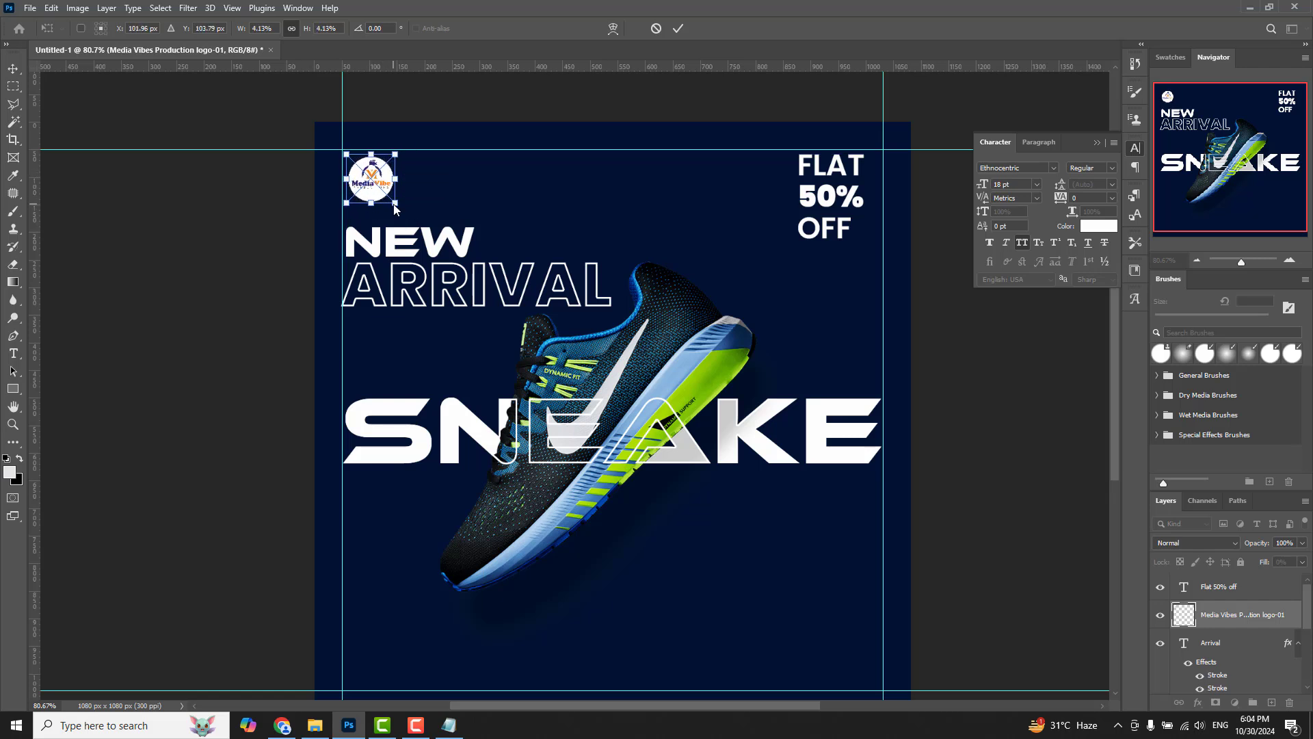
pyautogui.click(678, 28)
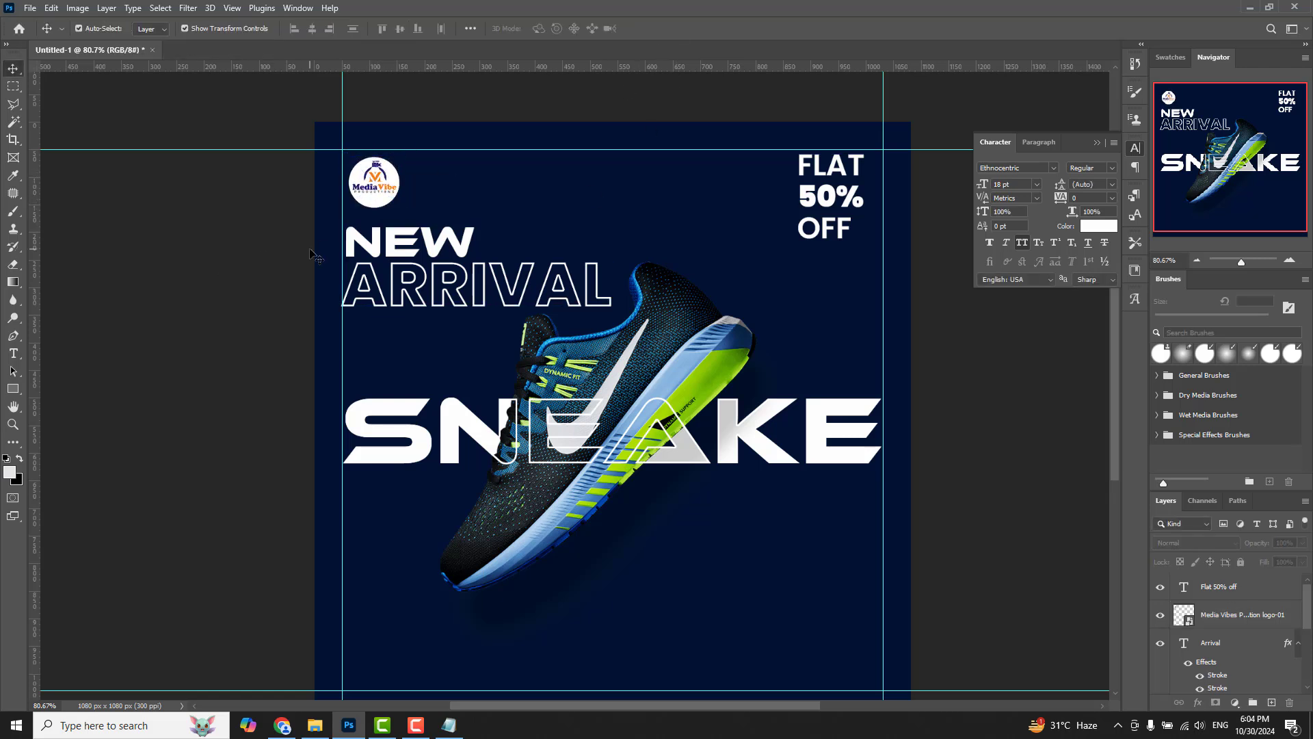
# - Nudge the NEW ARRIVAL heading down and to the right
pyautogui.click(383, 301)
pyautogui.press('Down')
pyautogui.press('Down')
pyautogui.press('Down')
pyautogui.press('Down')
pyautogui.press('Down')
pyautogui.press('Right')
pyautogui.press('Right')
pyautogui.press('Right')
pyautogui.press('Right')
pyautogui.press('Right')
pyautogui.press('Right')
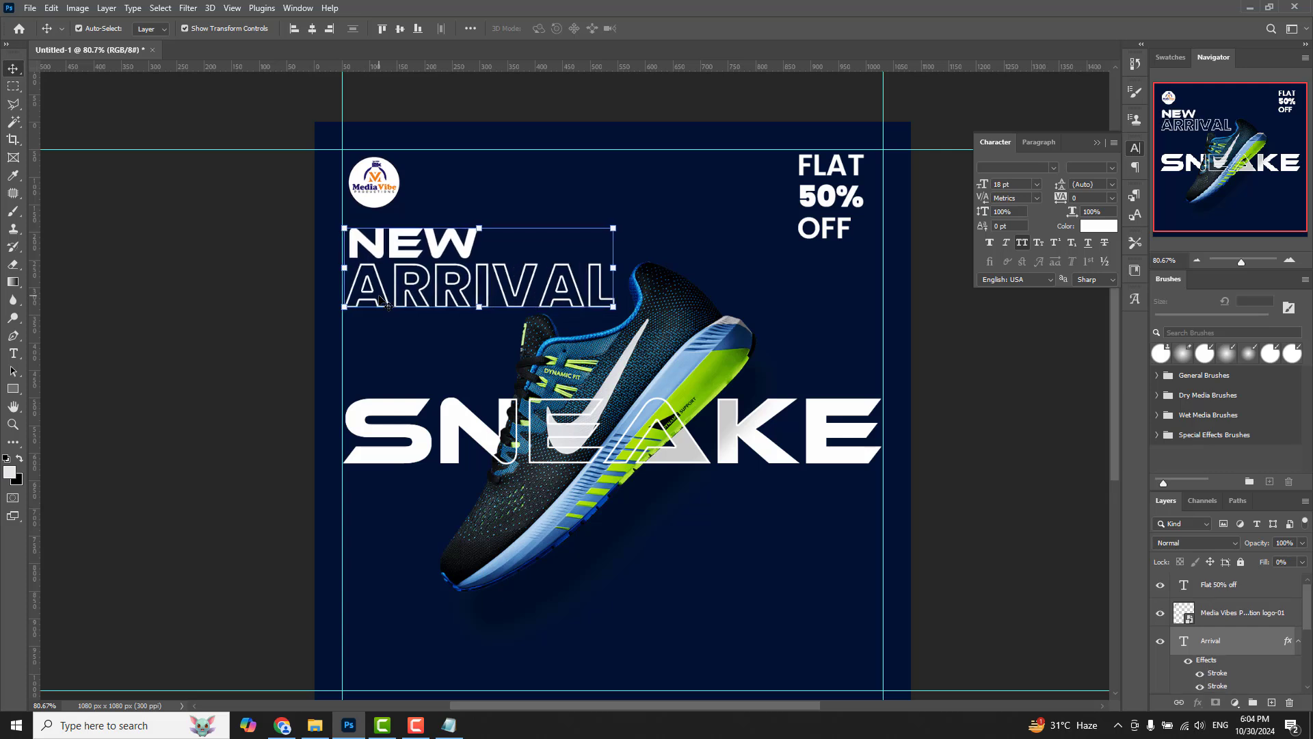
pyautogui.press('Right')
pyautogui.press('Right')
pyautogui.press('Right')
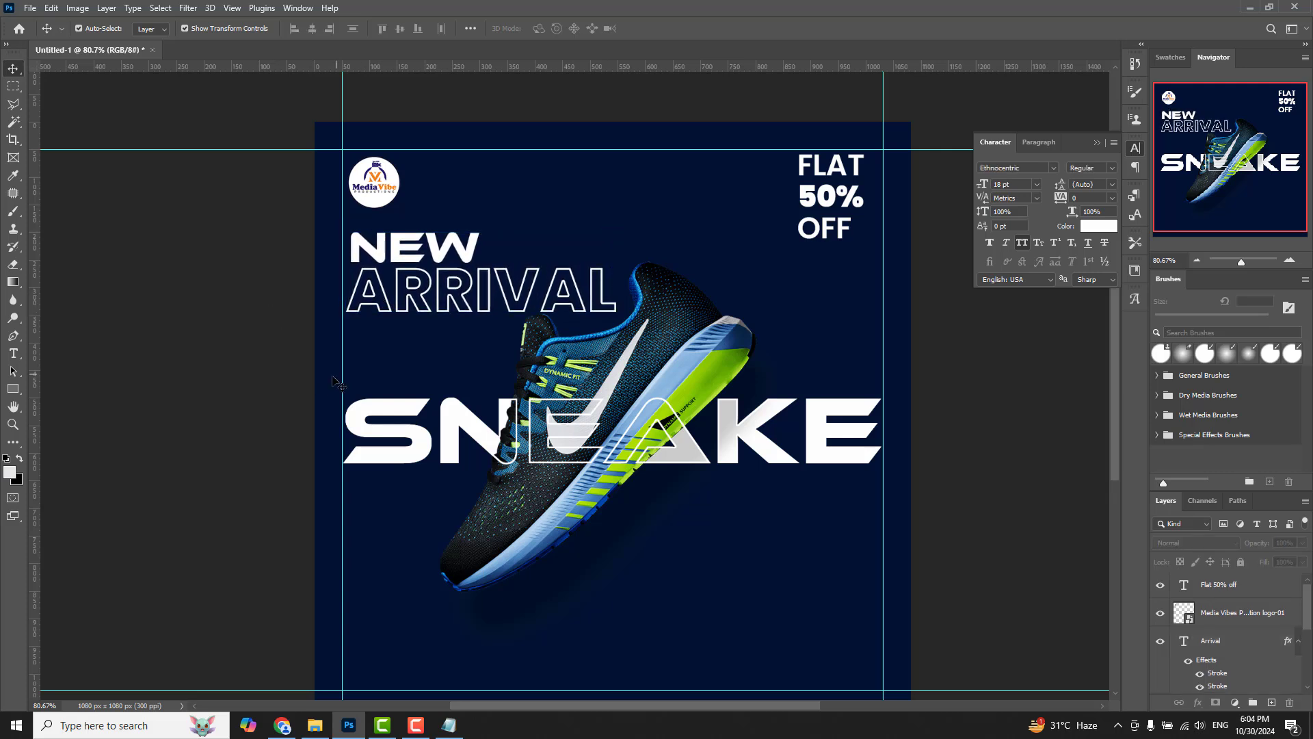
# - Position the logo in the top-left corner and resize it to about 119 px
pyautogui.click(385, 197)
pyautogui.moveTo(380, 189); pyautogui.dragTo(413, 186)
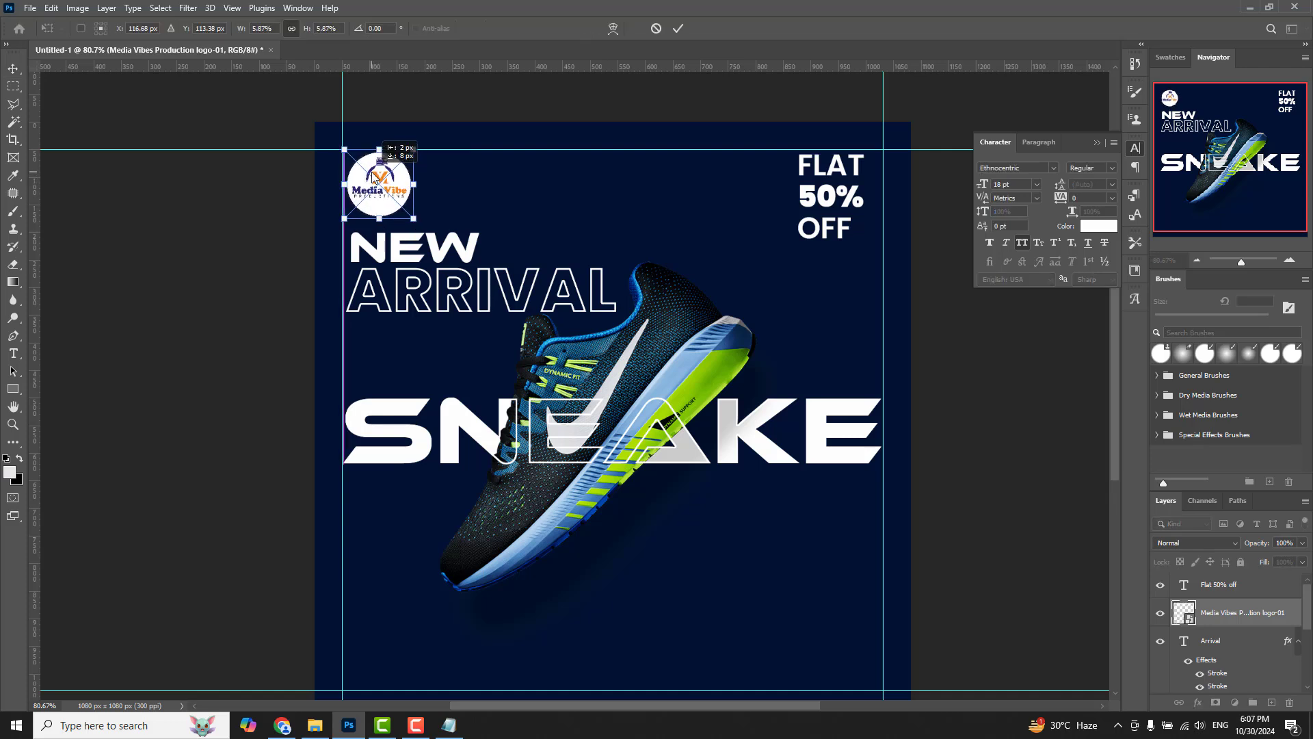
pyautogui.click(678, 29)
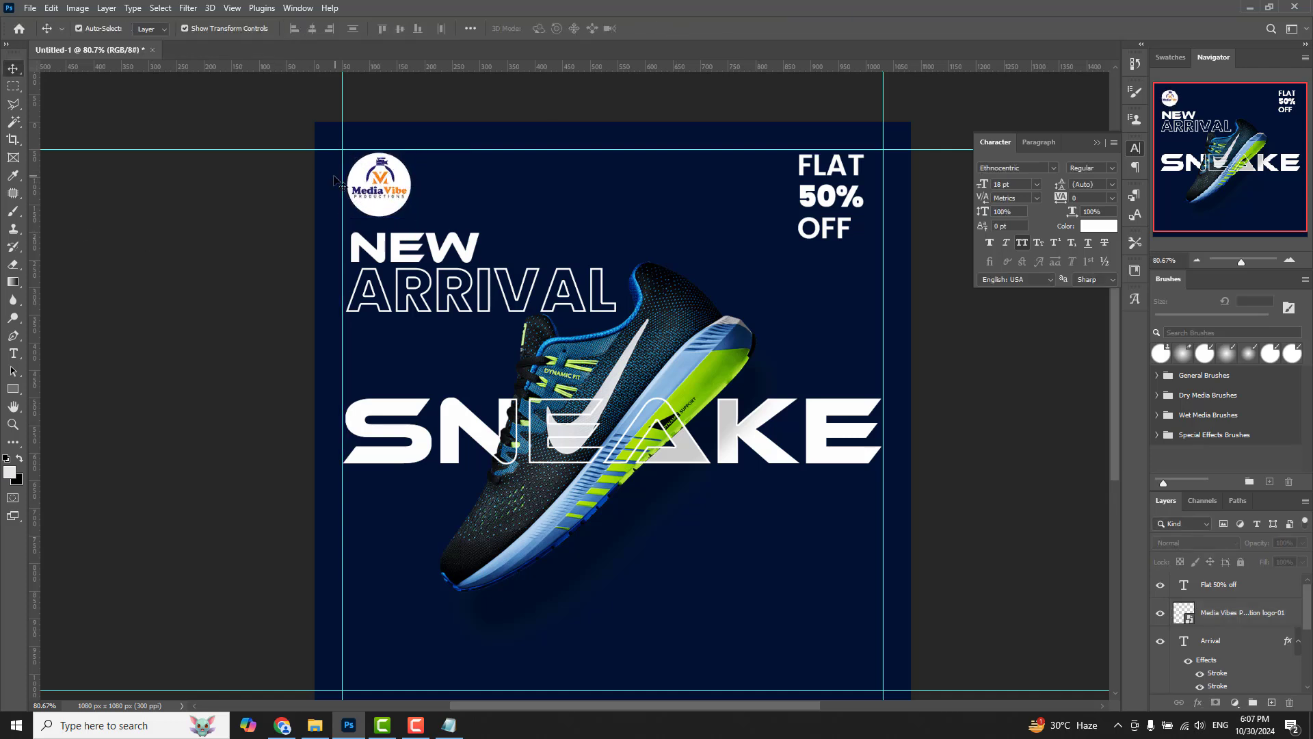
pyautogui.moveTo(404, 208); pyautogui.dragTo(408, 212)
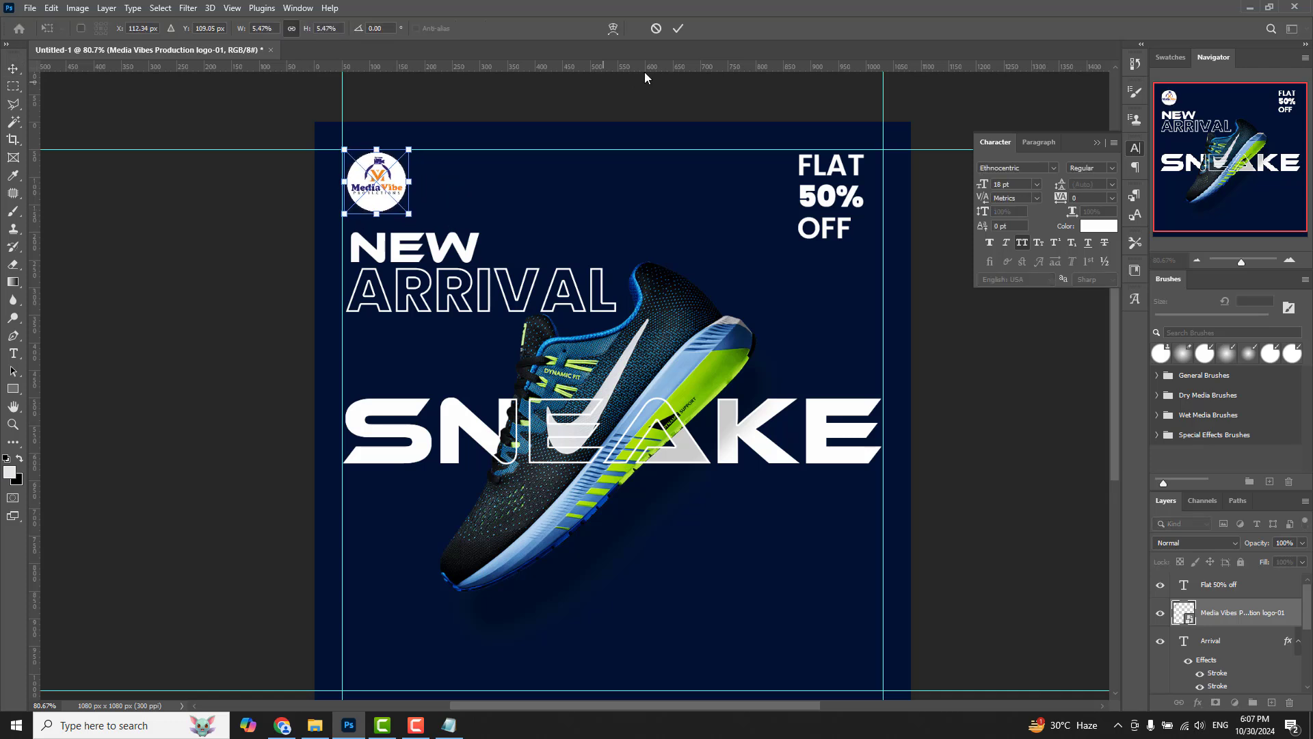
pyautogui.click(682, 25)
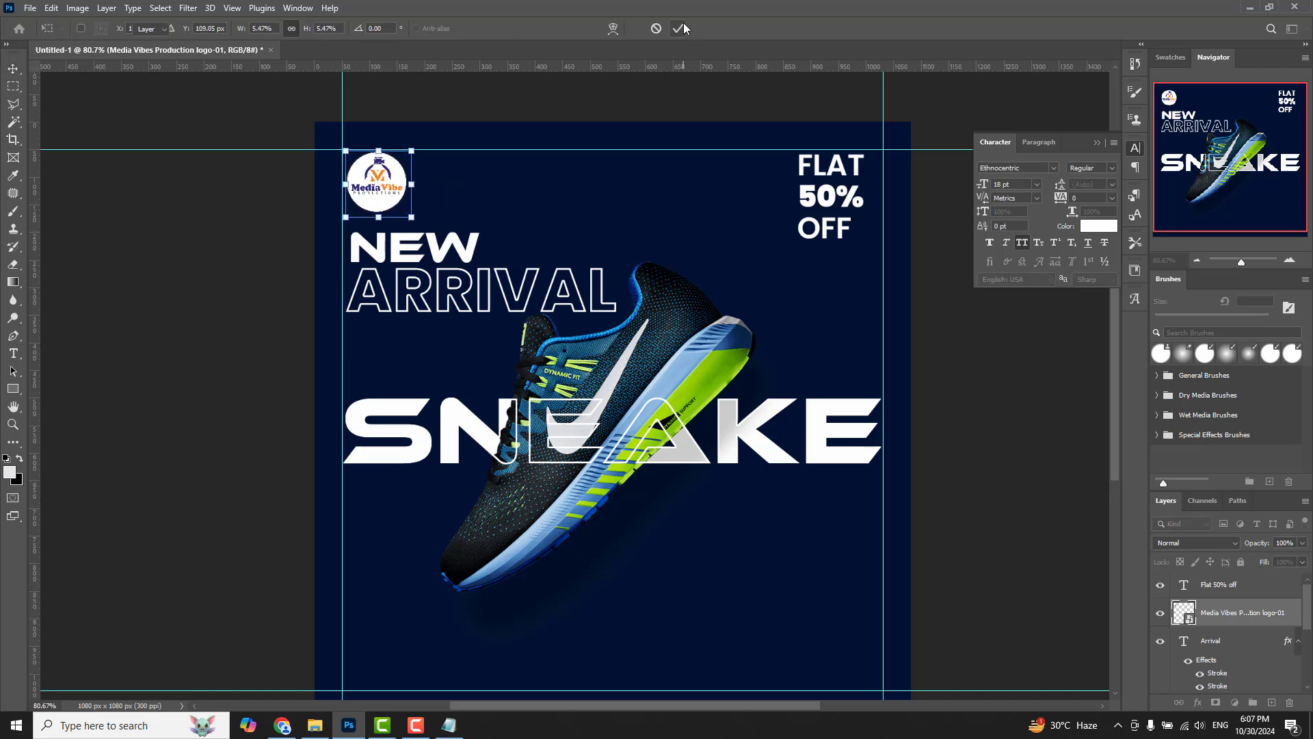
pyautogui.click(13, 353)
# - Add and commit a new placeholder text line near the bottom of the canvas
pyautogui.click(418, 668)
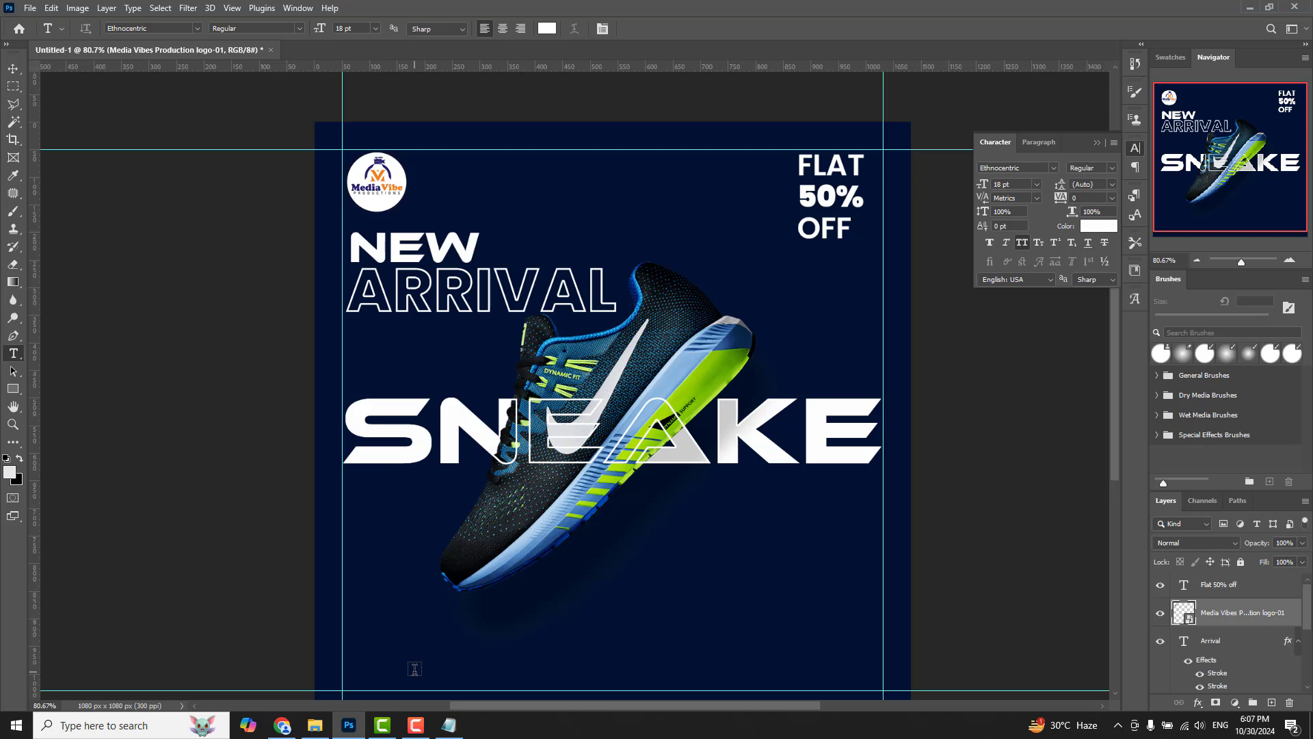
pyautogui.scroll(2, 414, 669)
pyautogui.scroll(1, 413, 669)
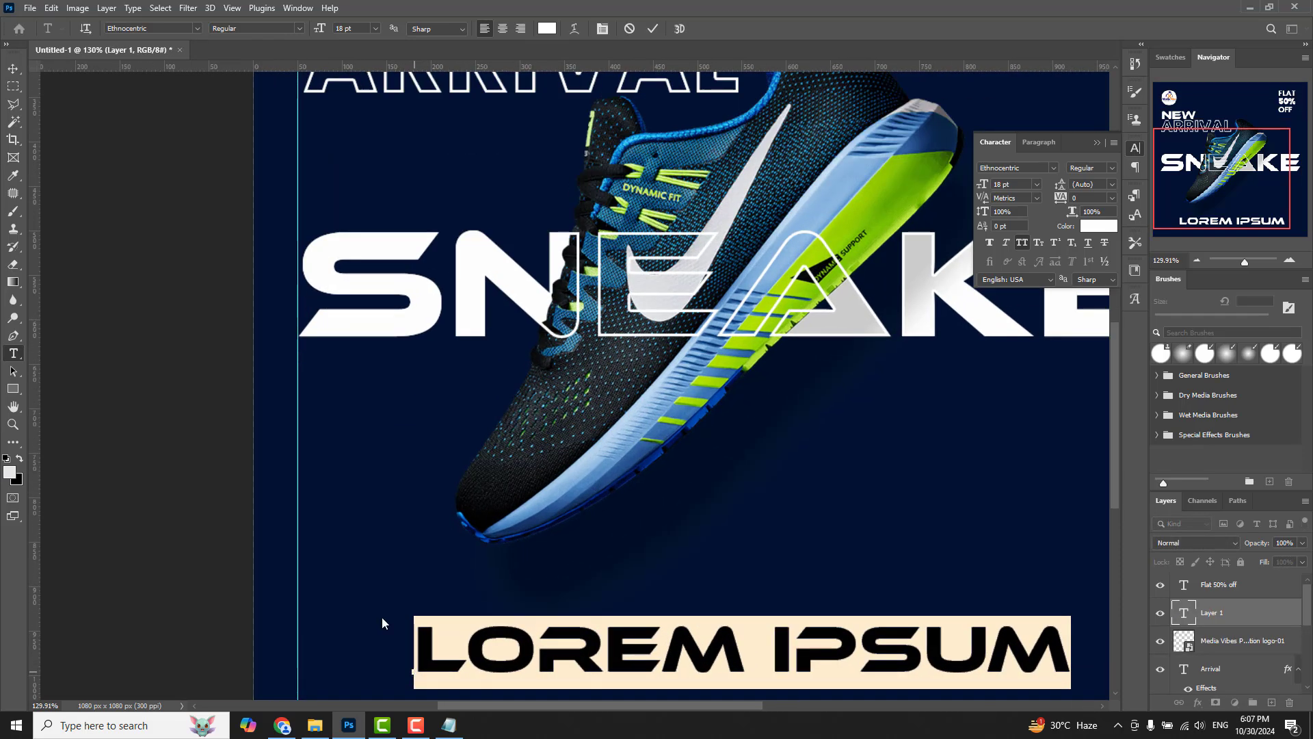
pyautogui.click(9, 75)
# - Scale the LOREM IPSUM text to about 38% and set its font to Poppins
pyautogui.moveTo(599, 619); pyautogui.dragTo(526, 429)
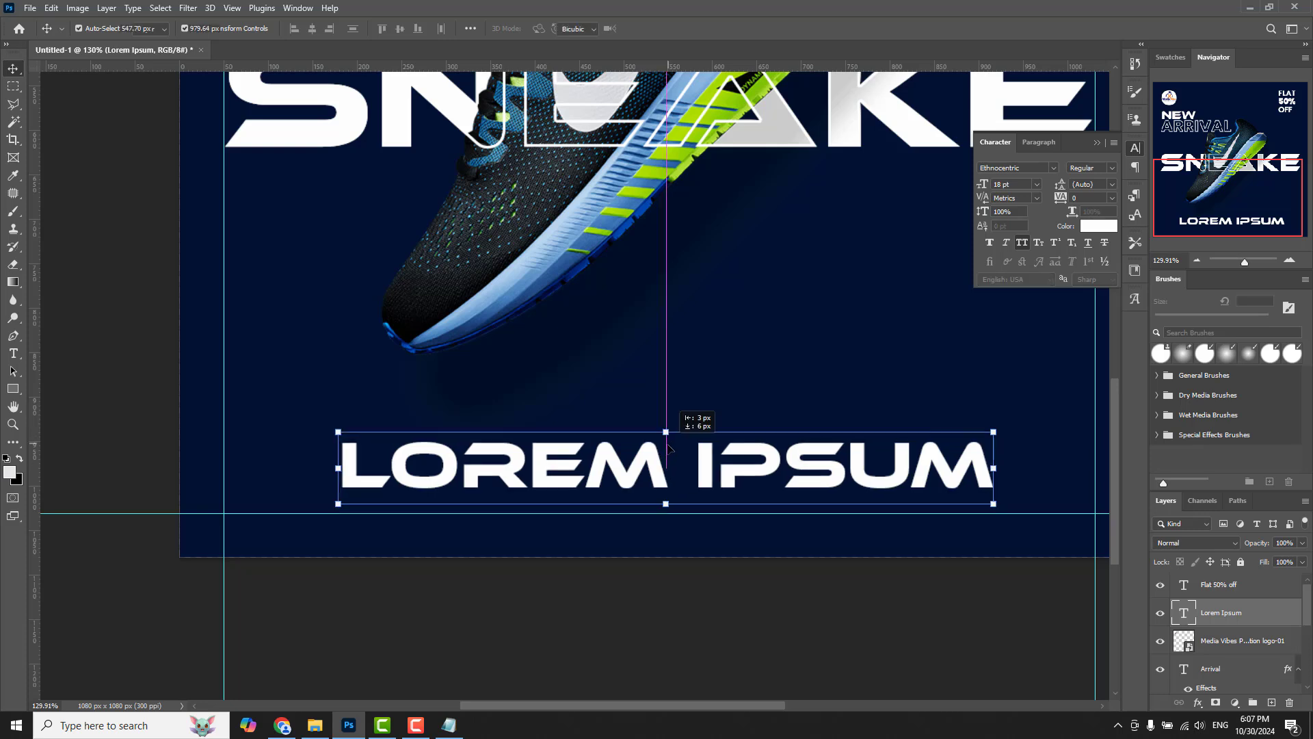
pyautogui.moveTo(668, 435); pyautogui.dragTo(664, 440)
pyautogui.moveTo(993, 476)
pyautogui.mouseDown()
pyautogui.moveTo(506, 481)
pyautogui.moveTo(400, 496)
pyautogui.mouseUp()
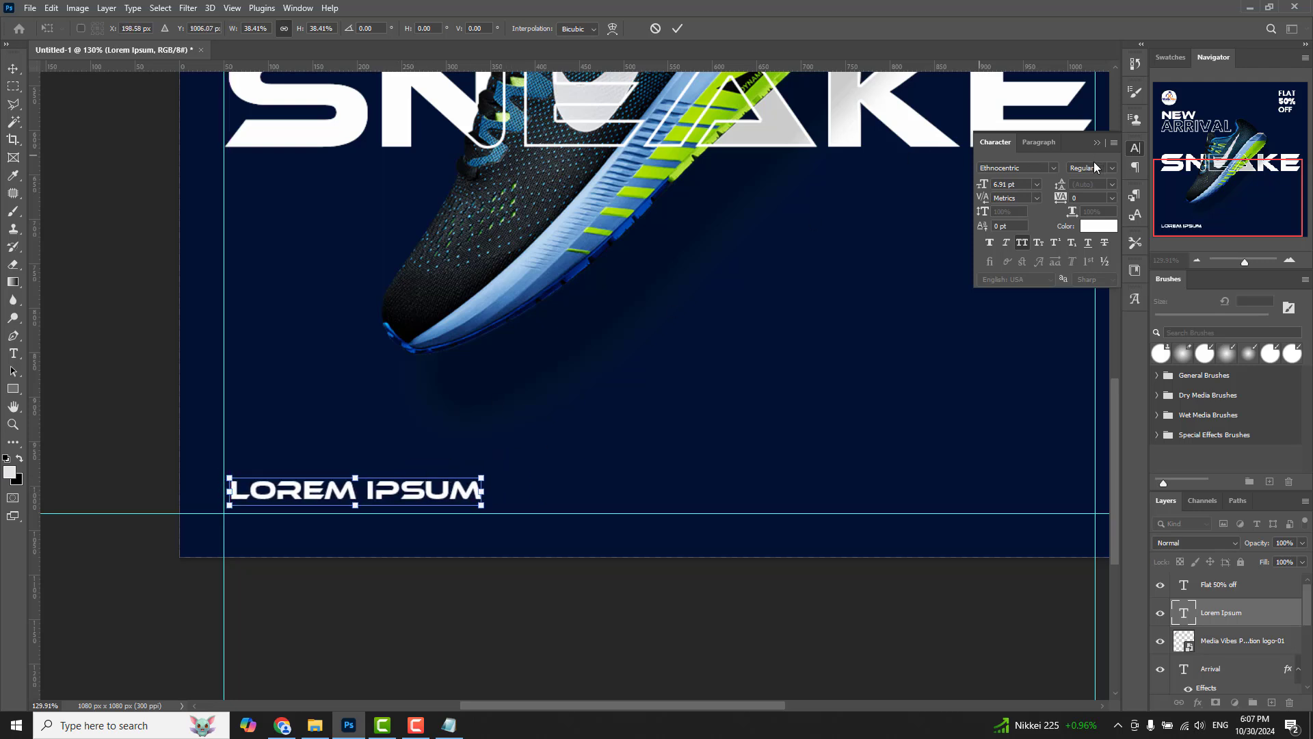
pyautogui.click(681, 29)
pyautogui.click(1054, 168)
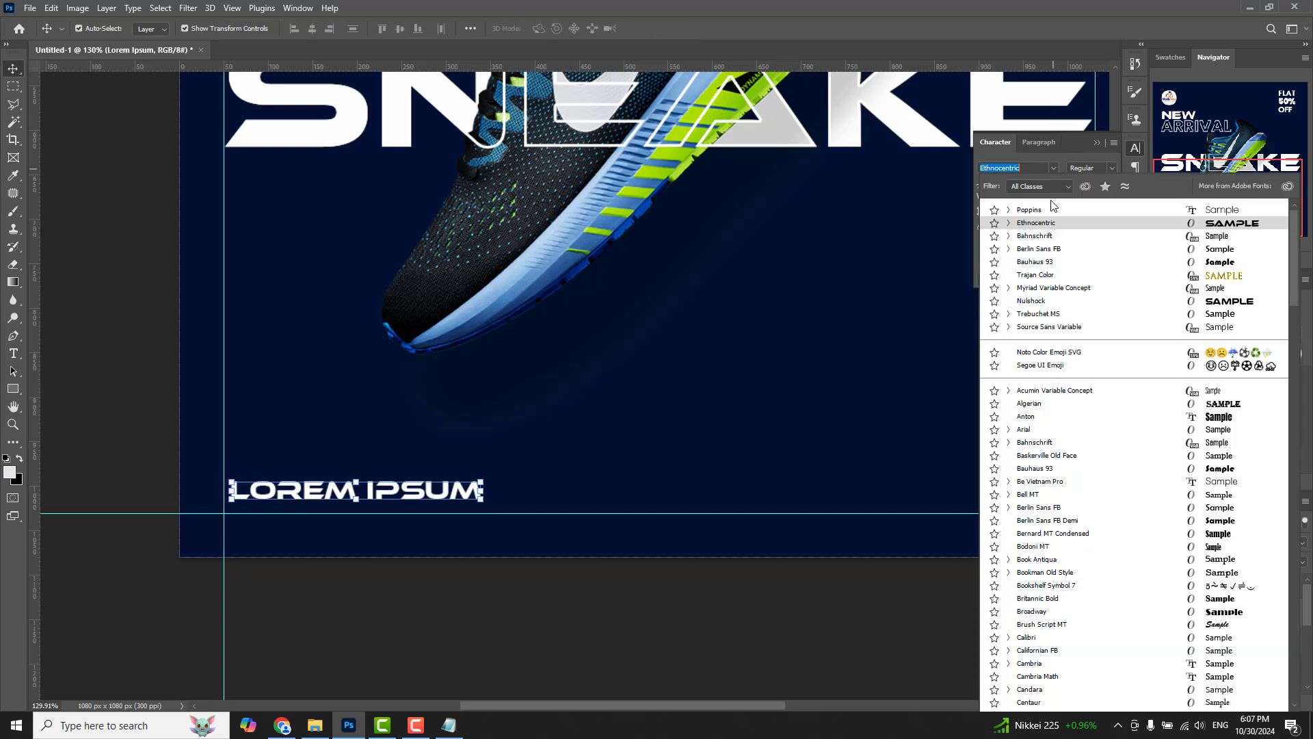
pyautogui.click(1037, 214)
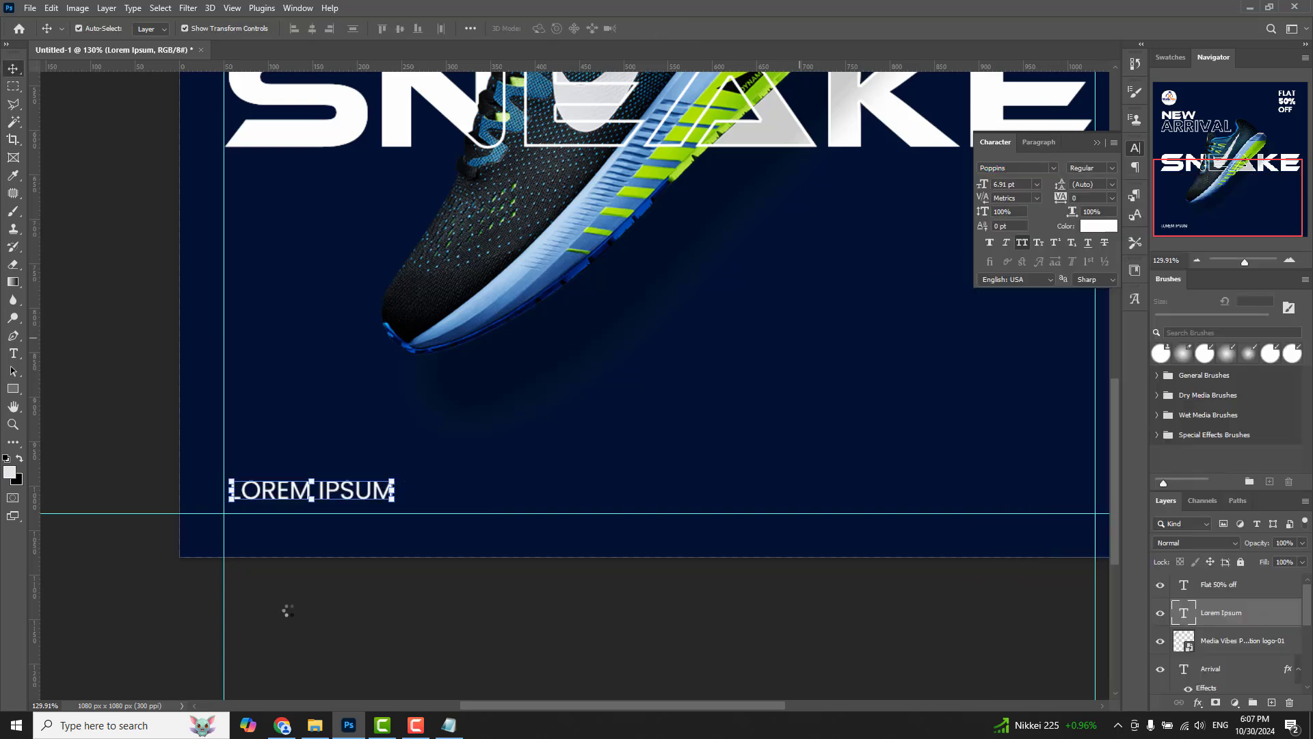
# - Rewrite the placeholder as a mixed-case 'Call:' line with the phone number, All Caps off
pyautogui.doubleClick(268, 497)
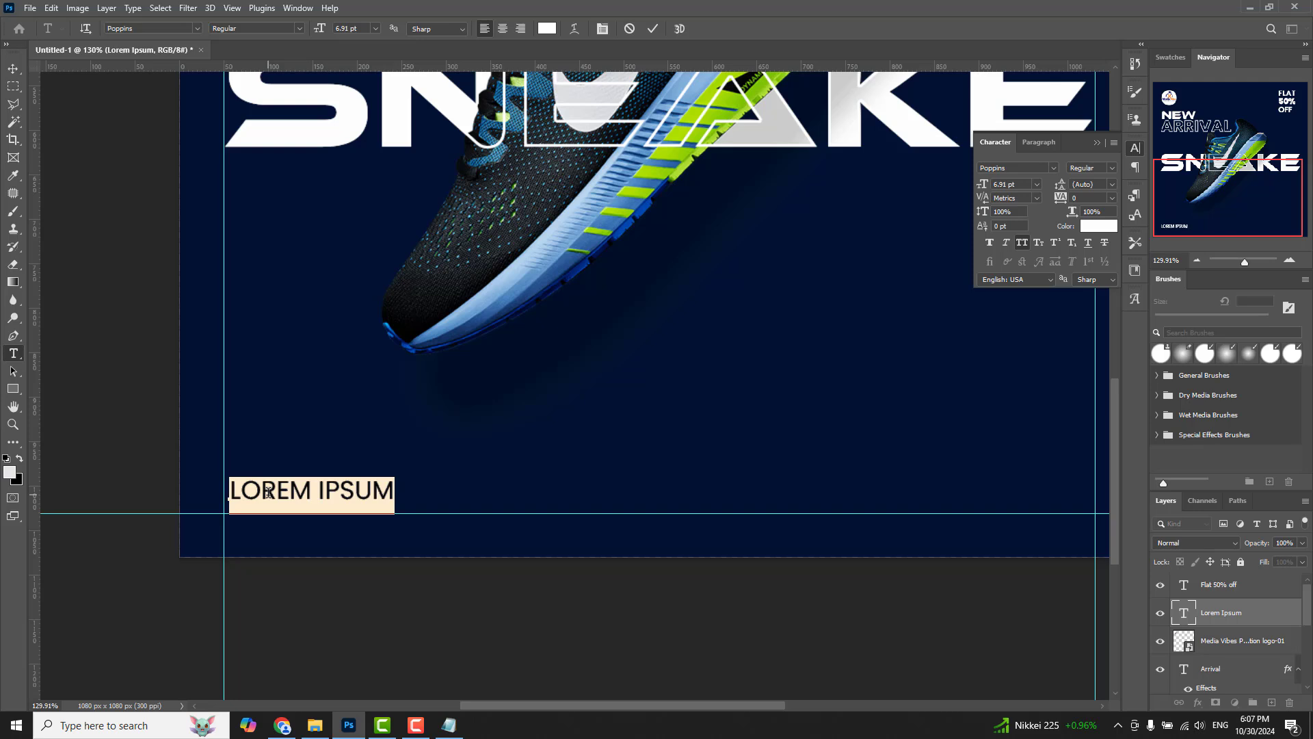
pyautogui.write('CALL:')
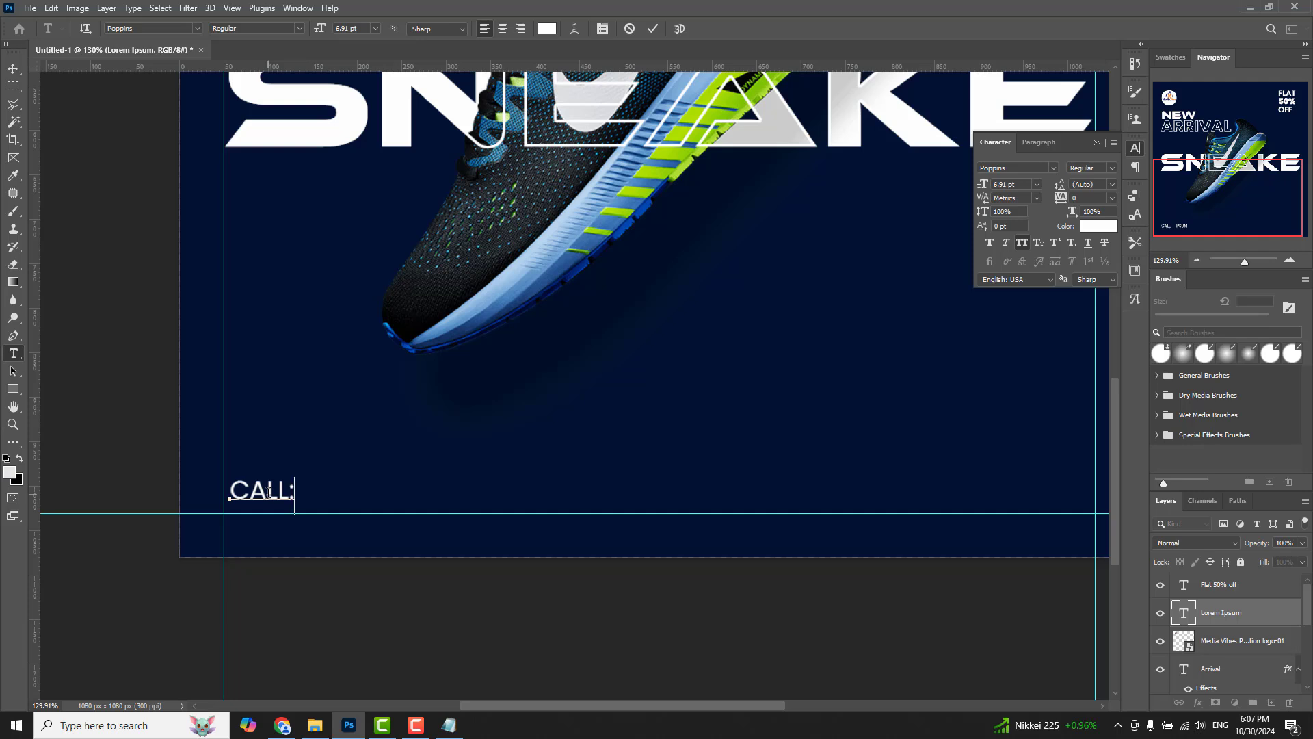
pyautogui.moveTo(249, 489); pyautogui.dragTo(287, 494)
pyautogui.click(1022, 242)
pyautogui.click(342, 506)
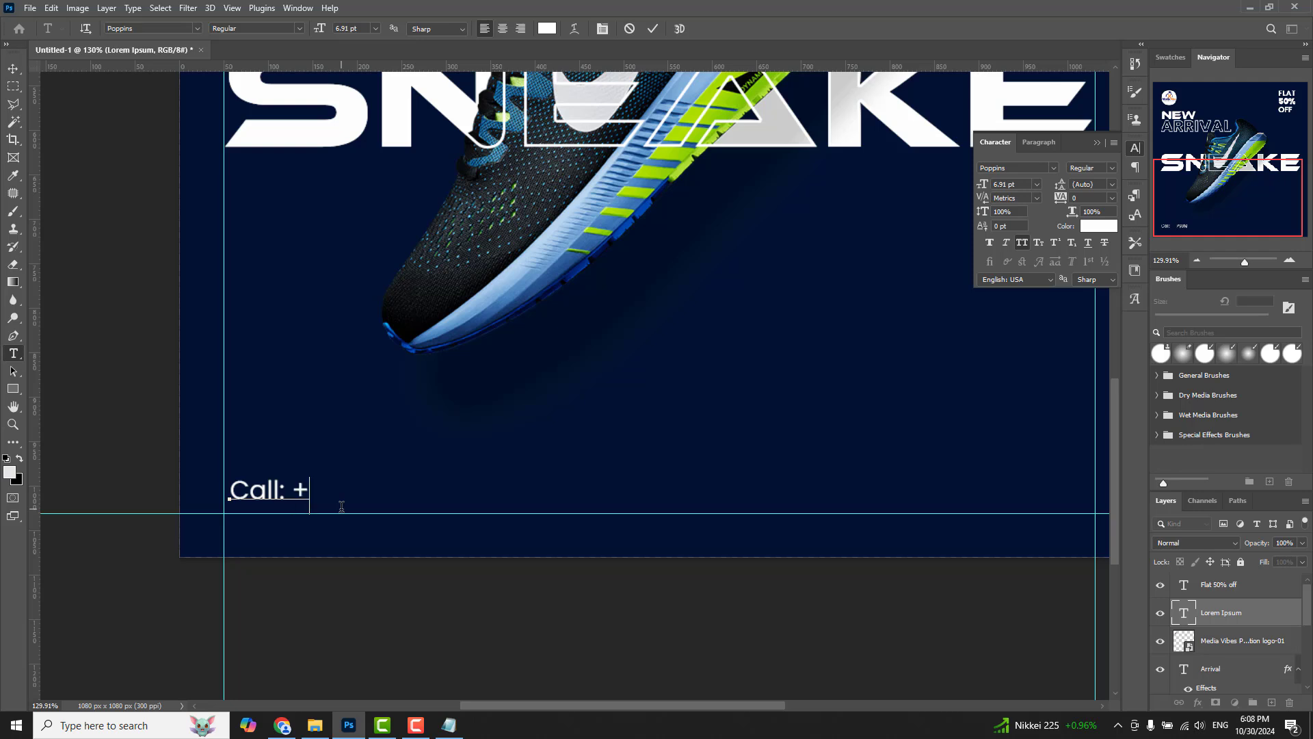
pyautogui.write('12')
pyautogui.write('35 464')
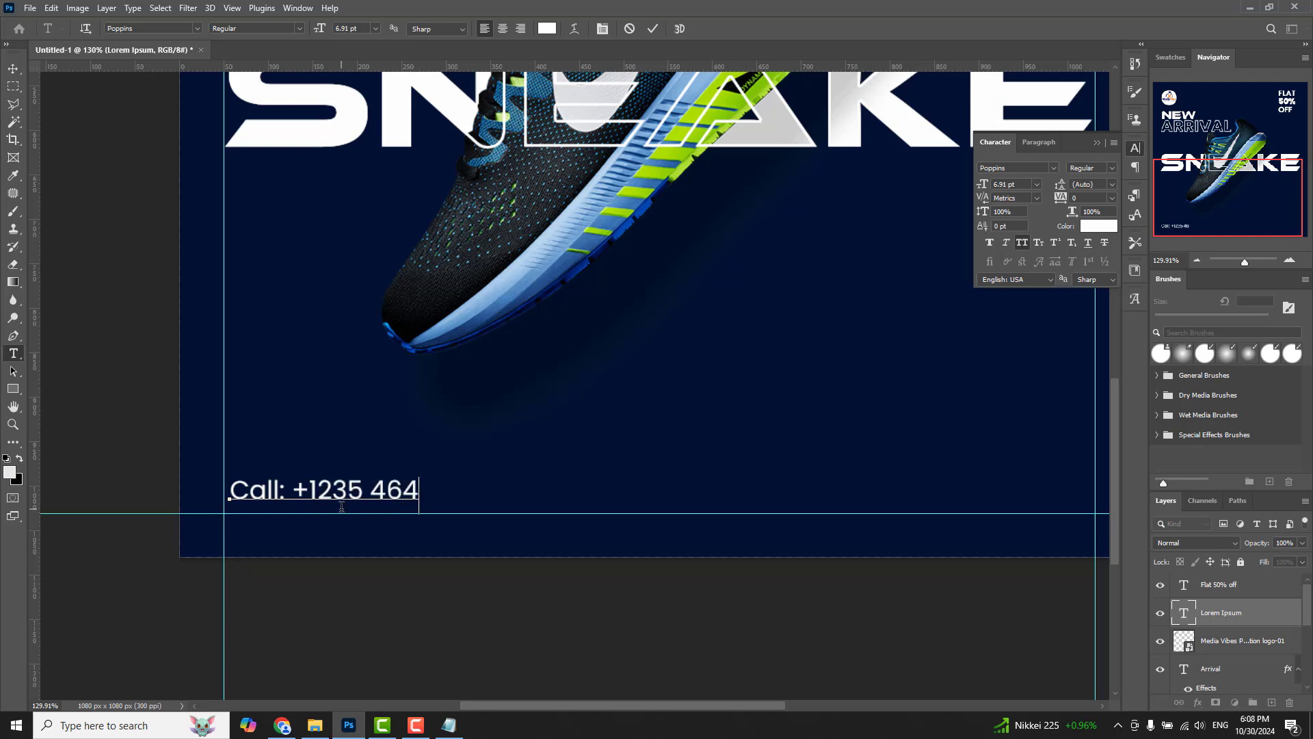
pyautogui.click(12, 65)
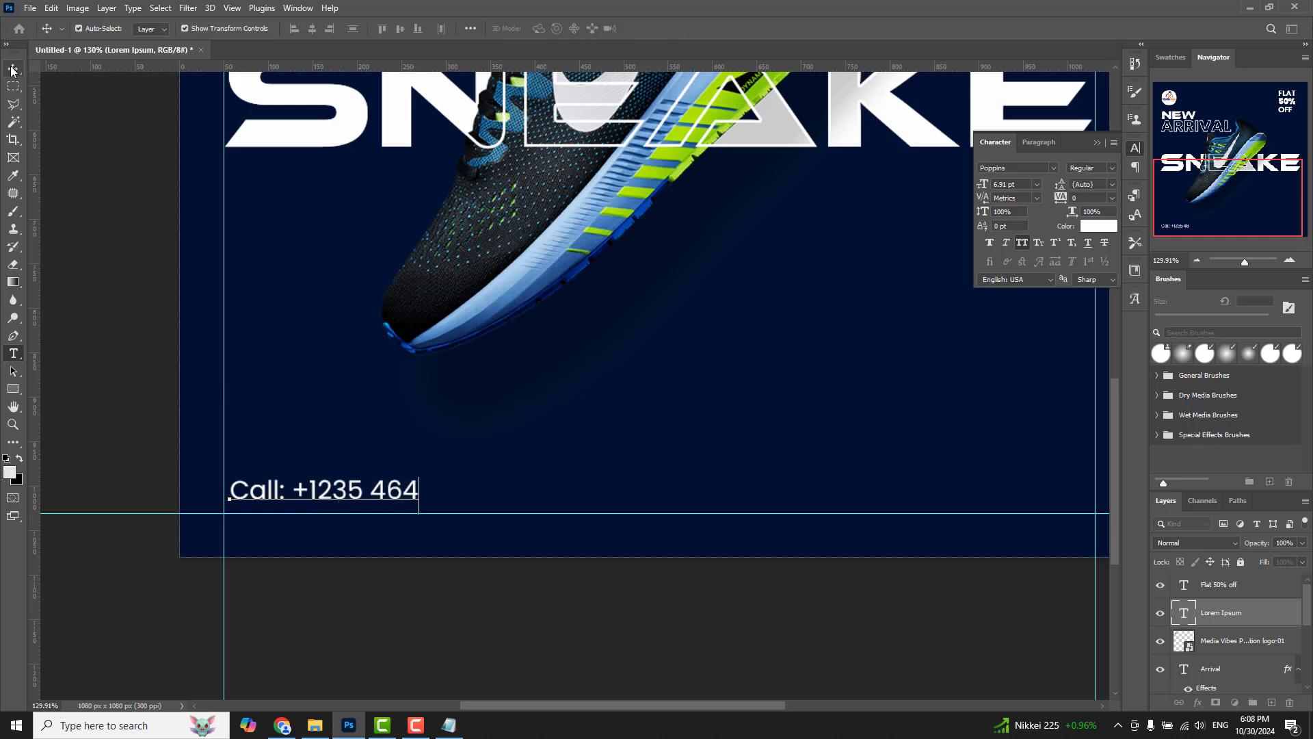
# - Shrink the Call text slightly and confirm the new size
pyautogui.moveTo(410, 481); pyautogui.dragTo(386, 492)
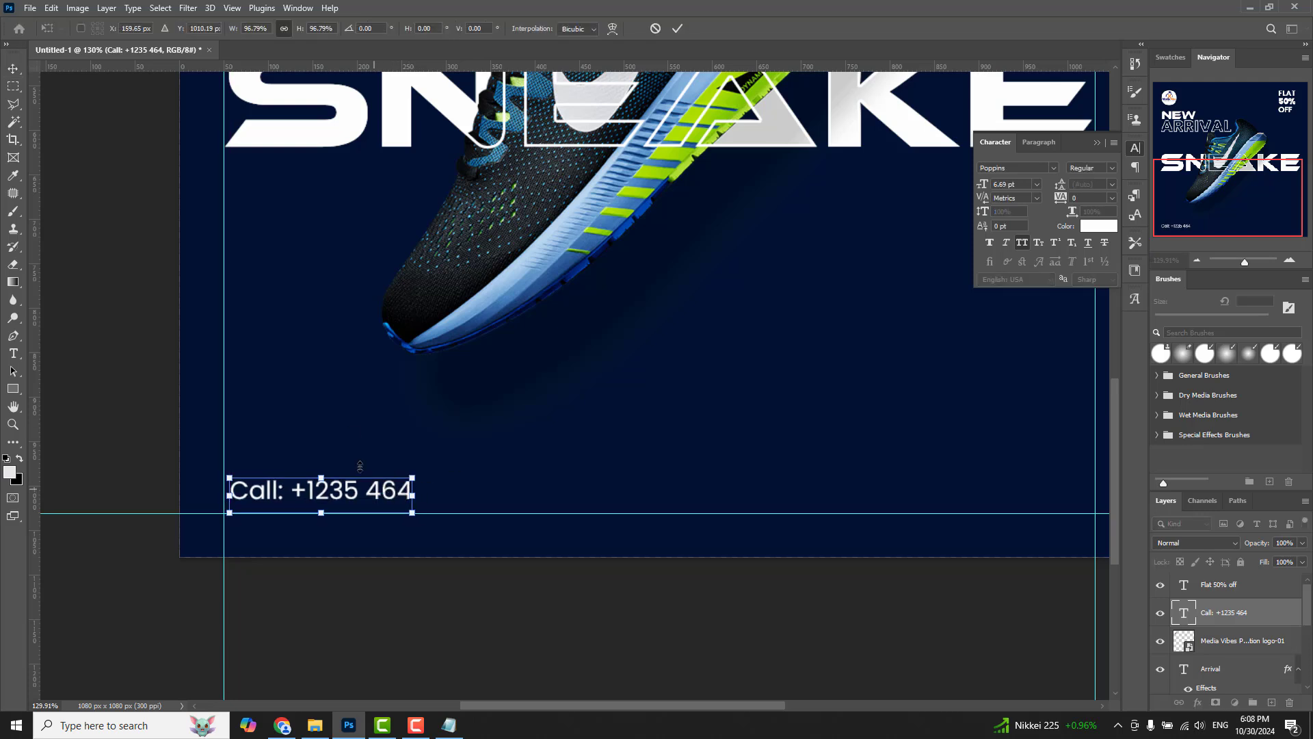
pyautogui.click(677, 28)
pyautogui.scroll(-1, 527, 284)
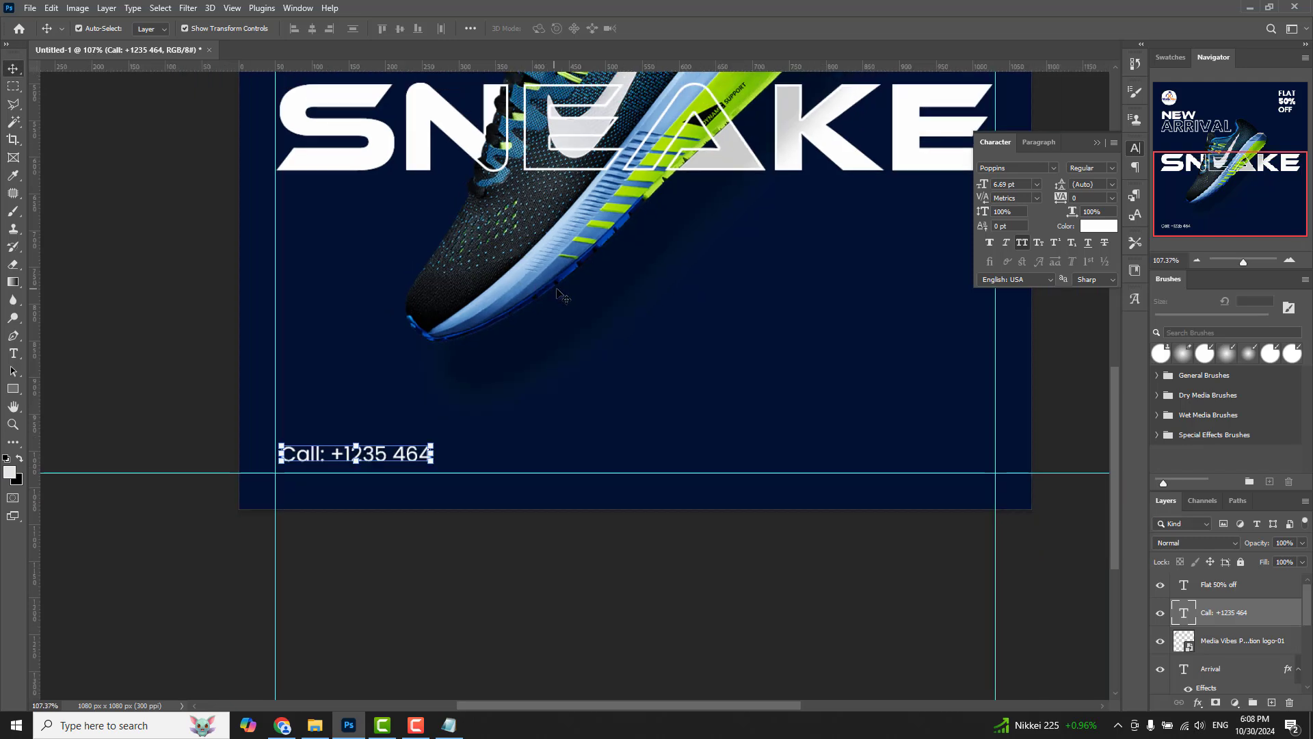
pyautogui.scroll(-2, 407, 304)
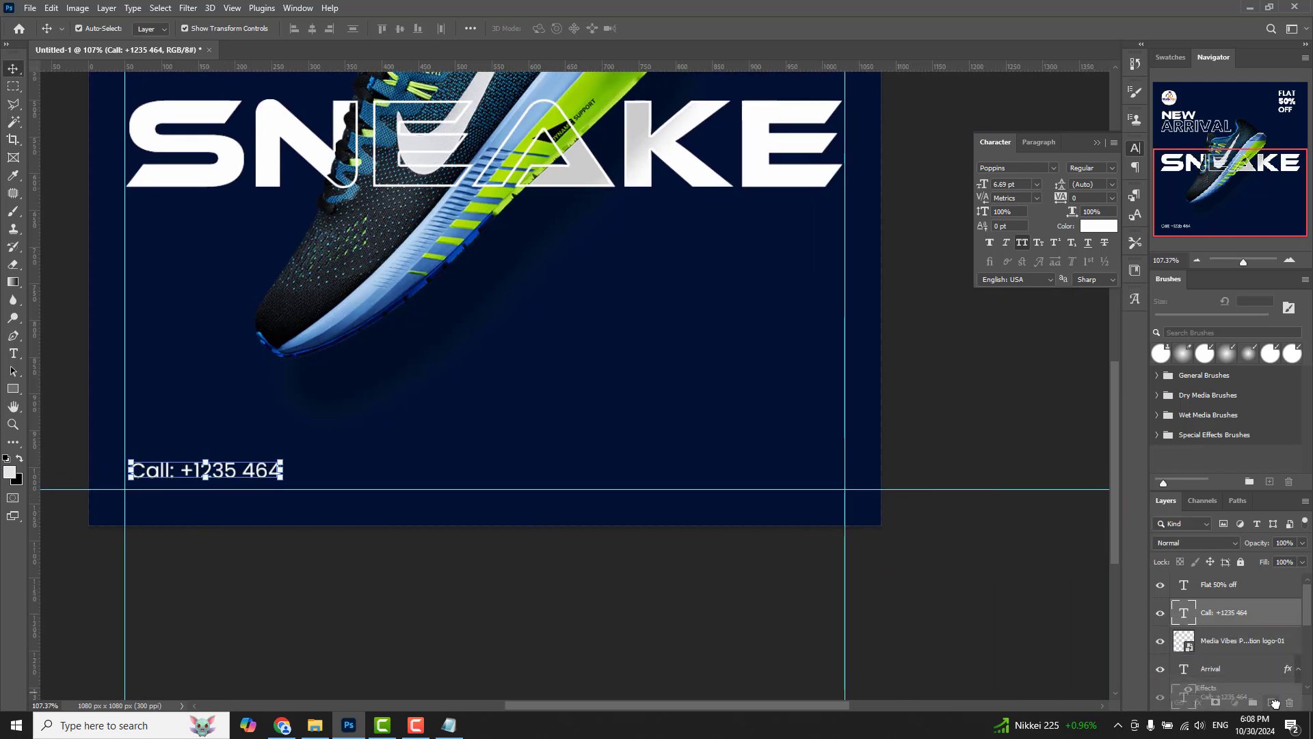
pyautogui.moveTo(1276, 697); pyautogui.dragTo(1273, 701)
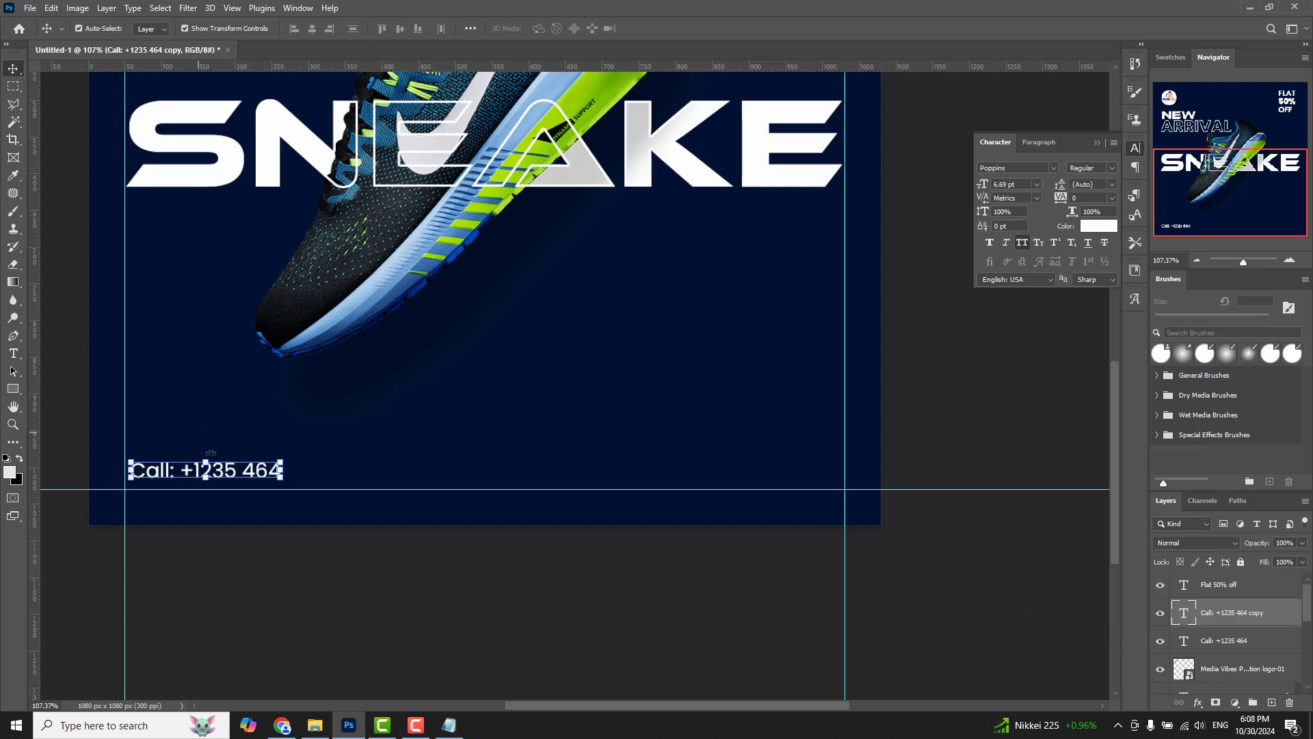
pyautogui.moveTo(211, 474); pyautogui.dragTo(775, 477)
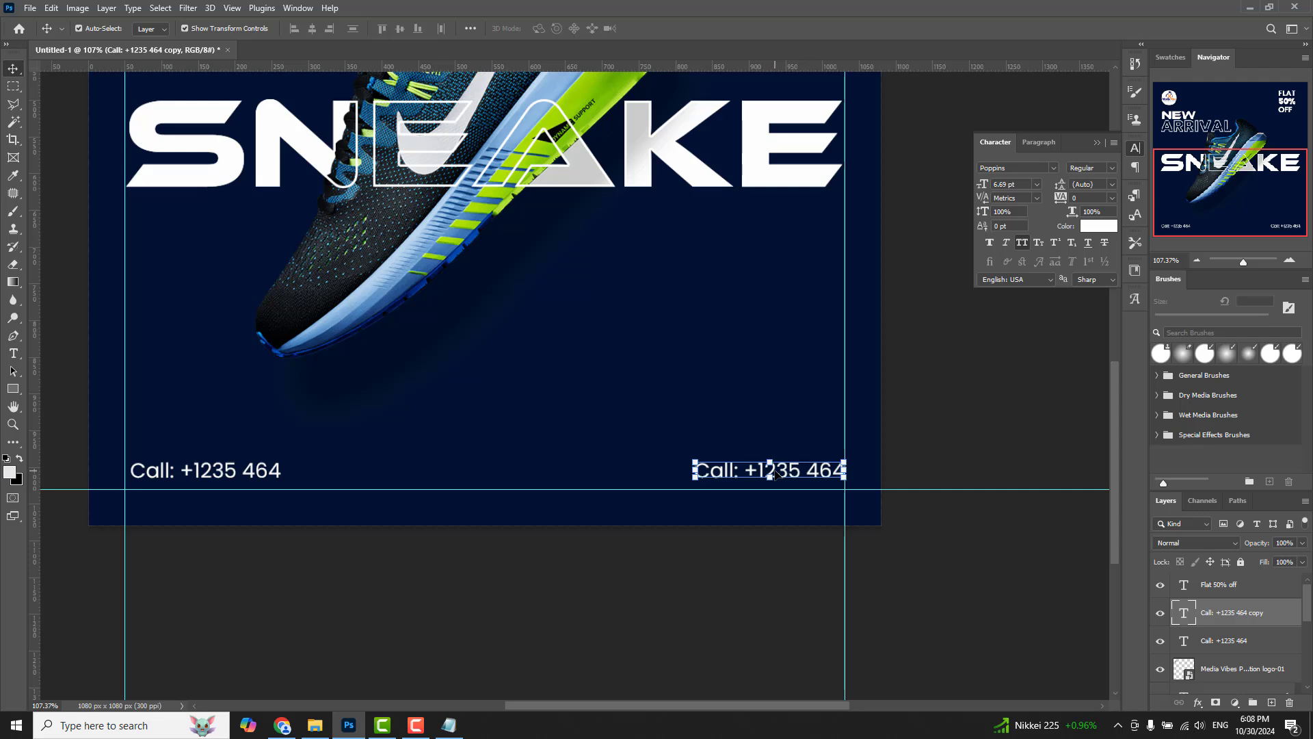
pyautogui.doubleClick(776, 472)
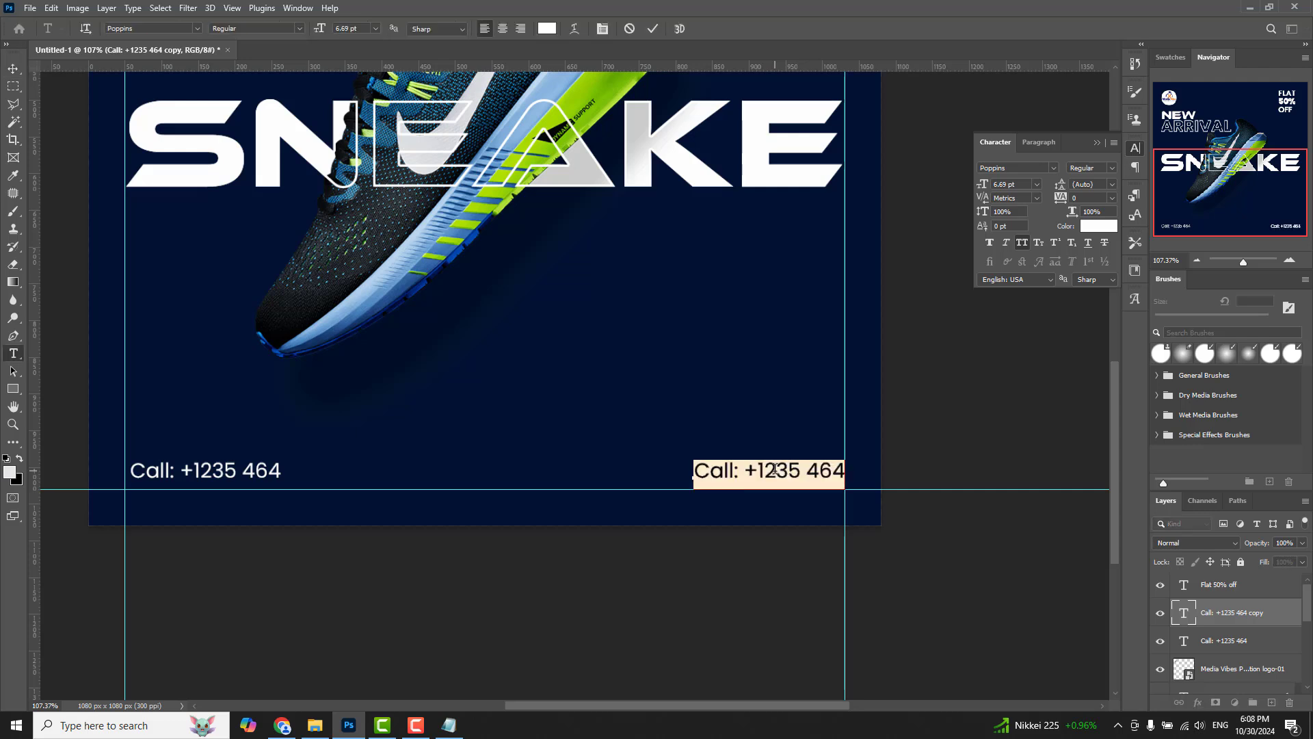
pyautogui.write('WWW.')
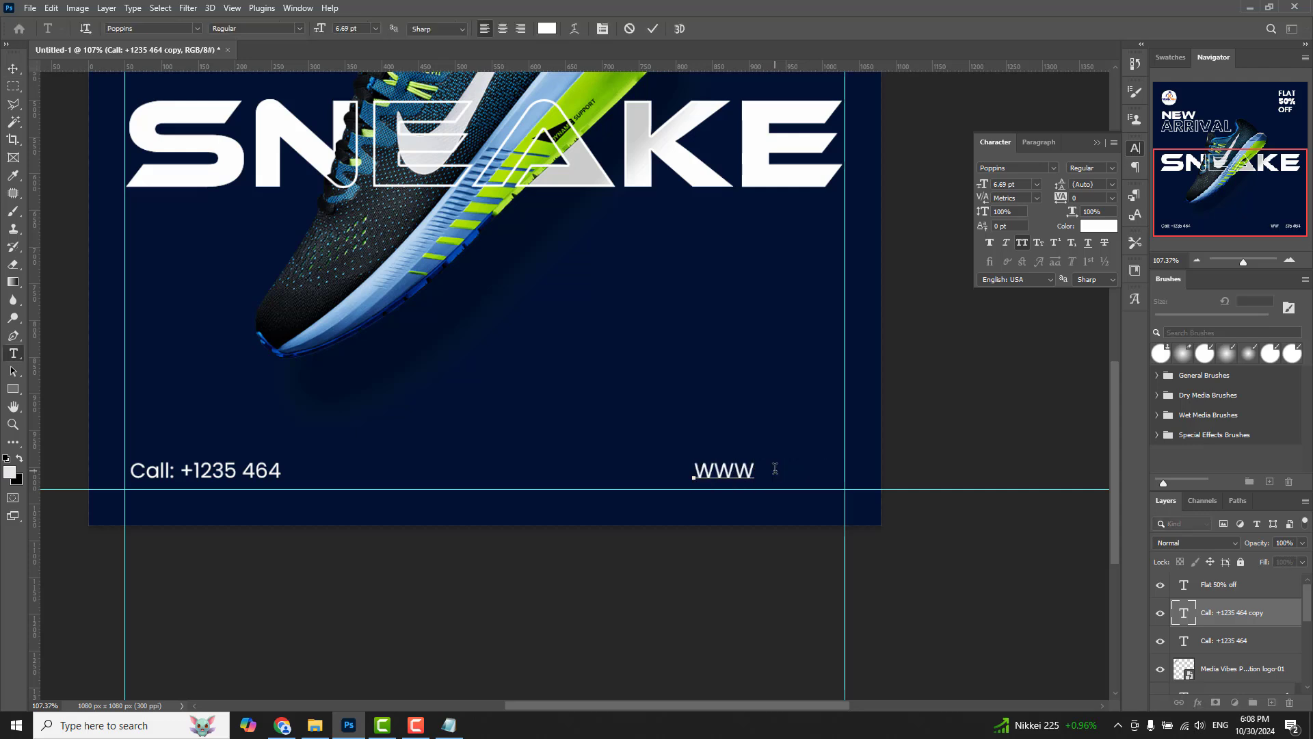
pyautogui.write('WE')
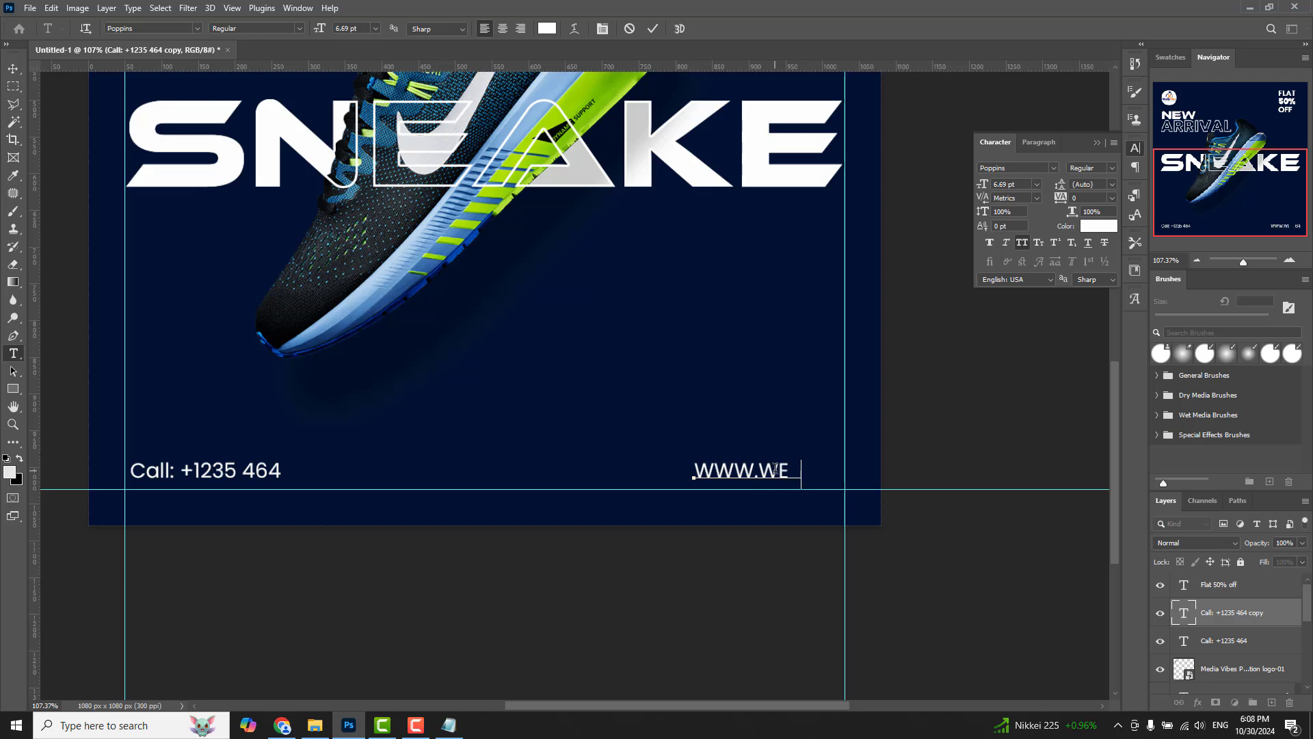
pyautogui.write('BSITE')
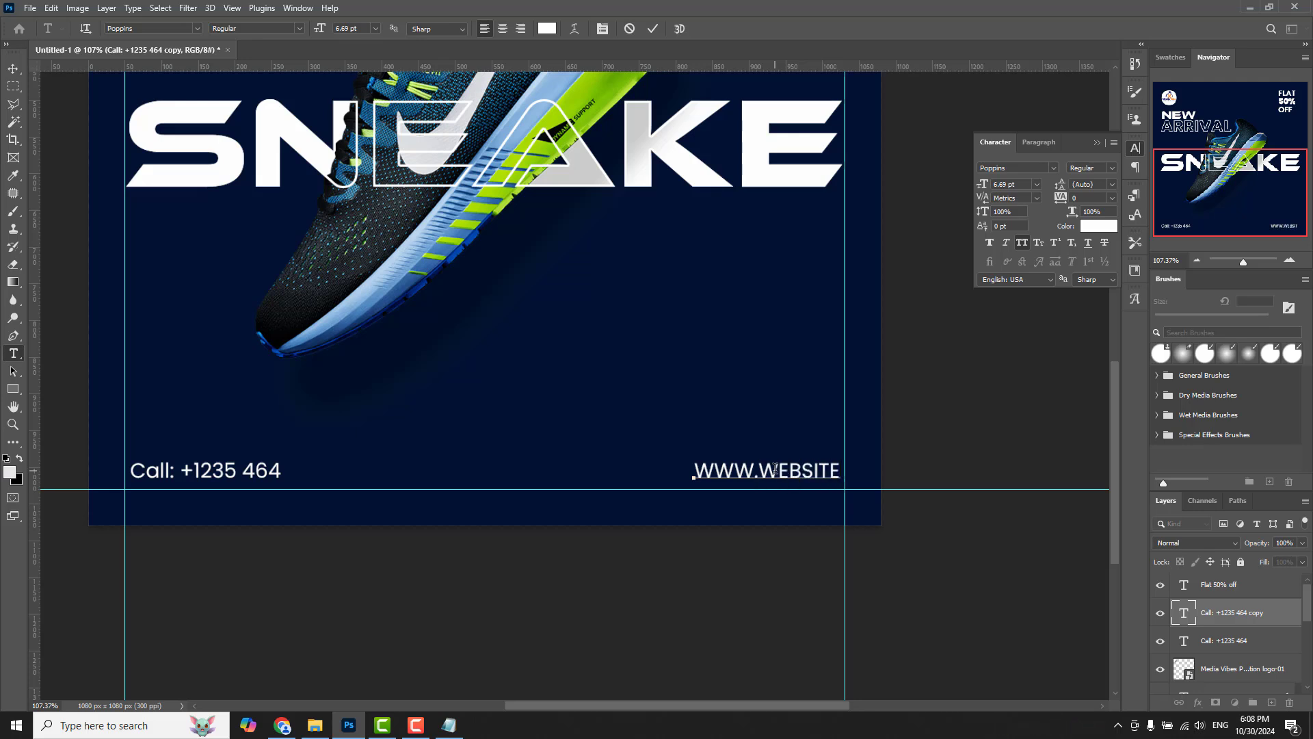
pyautogui.write('.COM')
pyautogui.click(13, 68)
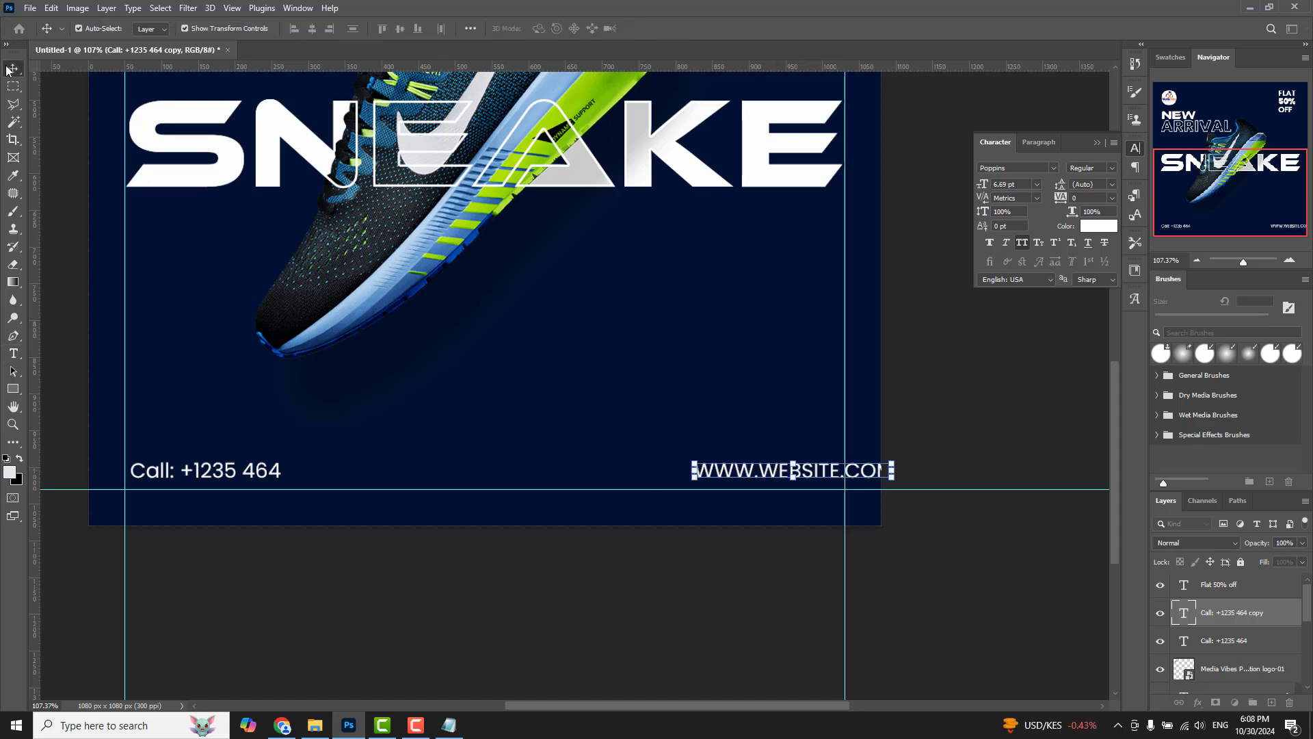
pyautogui.moveTo(779, 475)
pyautogui.mouseDown()
pyautogui.moveTo(751, 472)
pyautogui.moveTo(782, 472)
pyautogui.mouseUp()
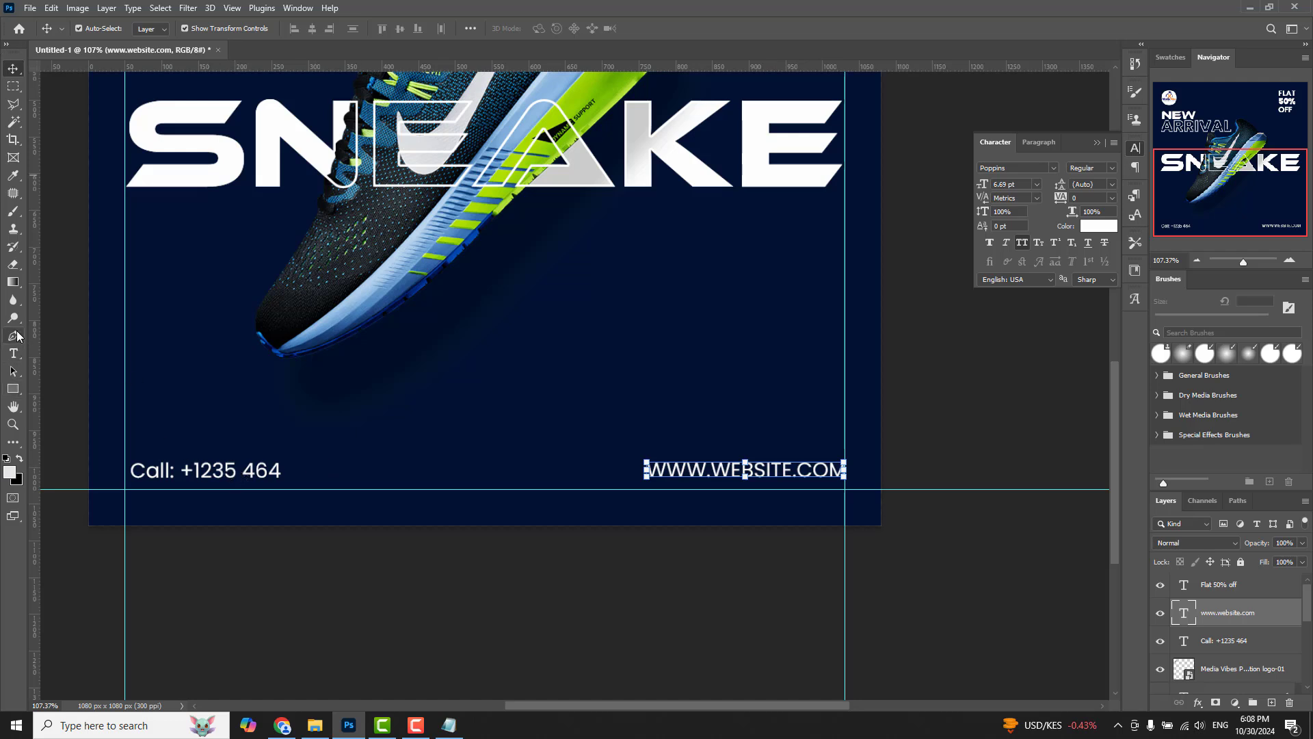
pyautogui.click(13, 353)
# - Add 'ORDER NOW' text in the footer centre and scale it to about 60%
pyautogui.click(399, 458)
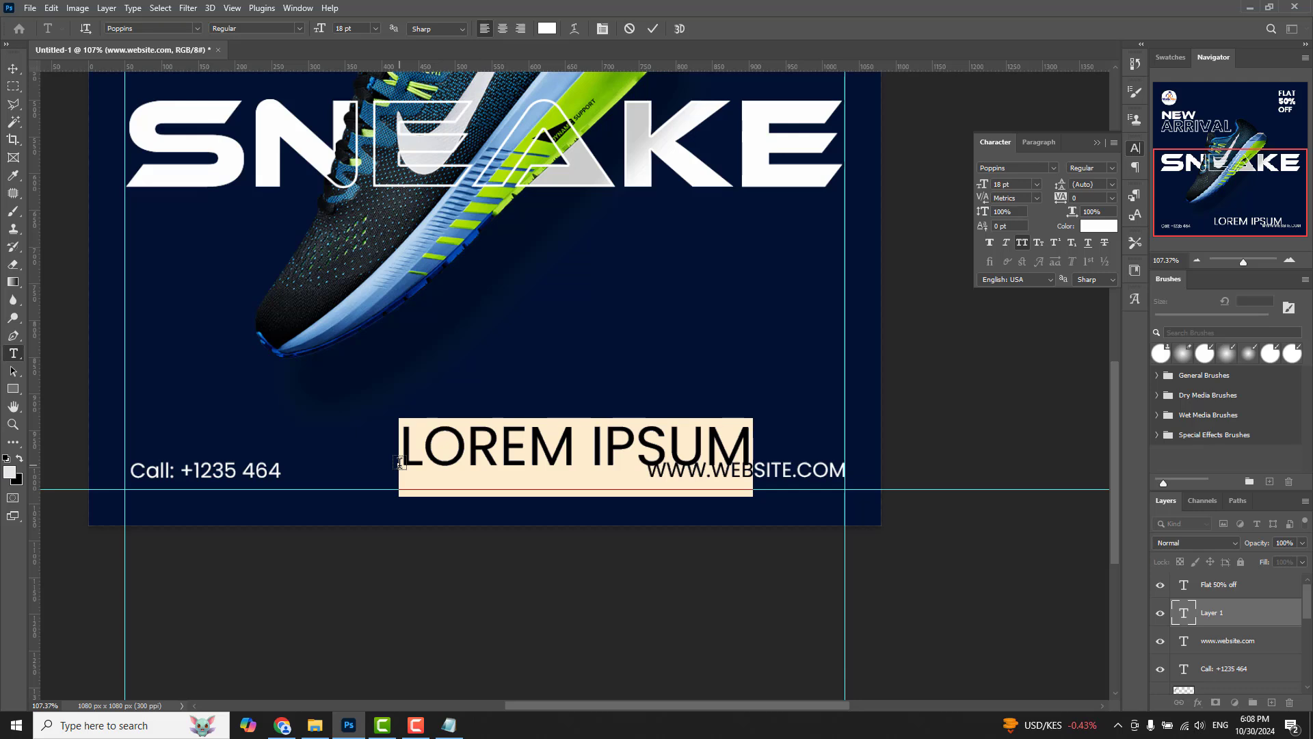
pyautogui.write('ORDER')
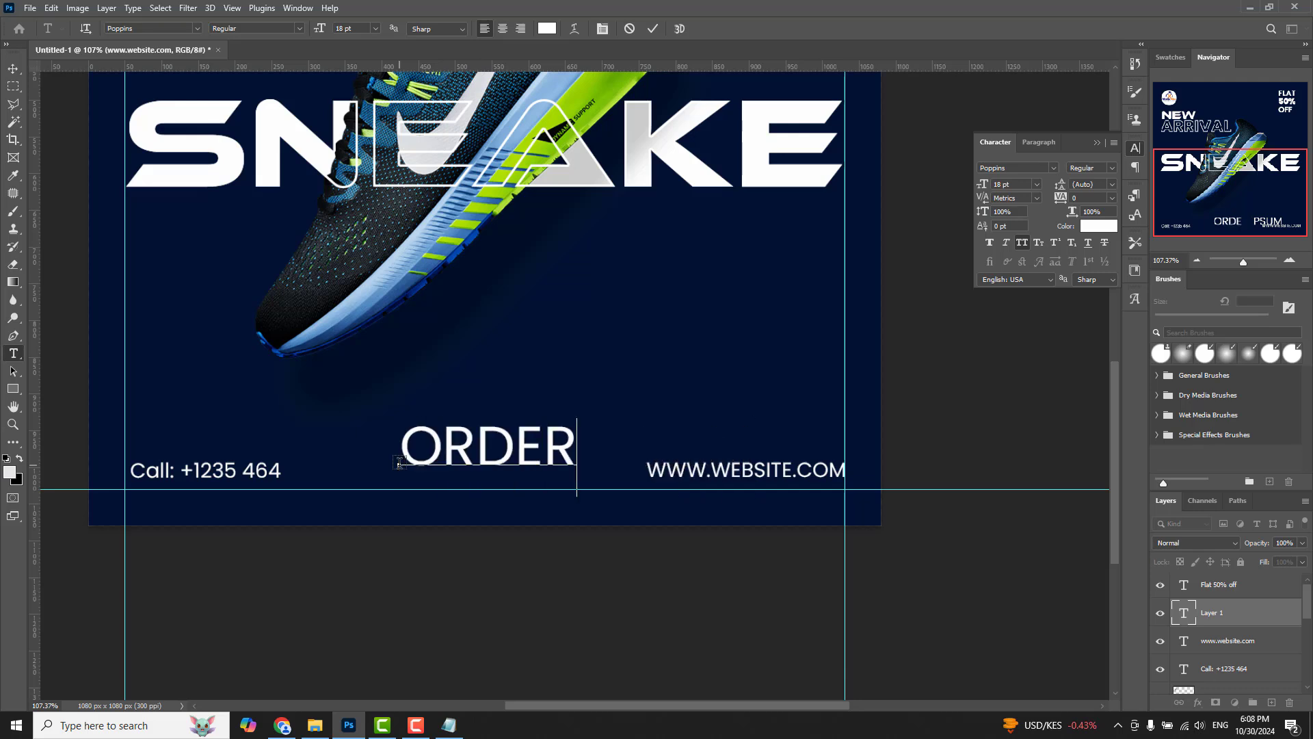
pyautogui.write(' NOW')
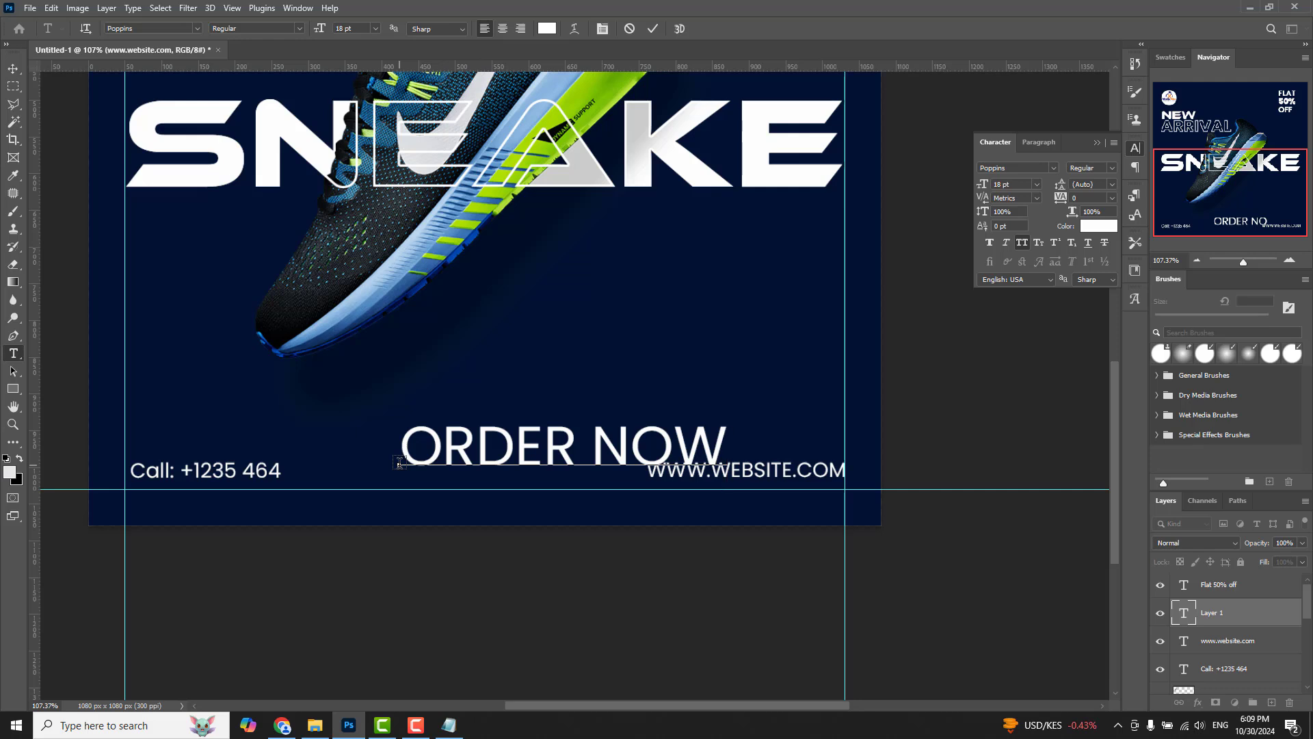
pyautogui.click(13, 68)
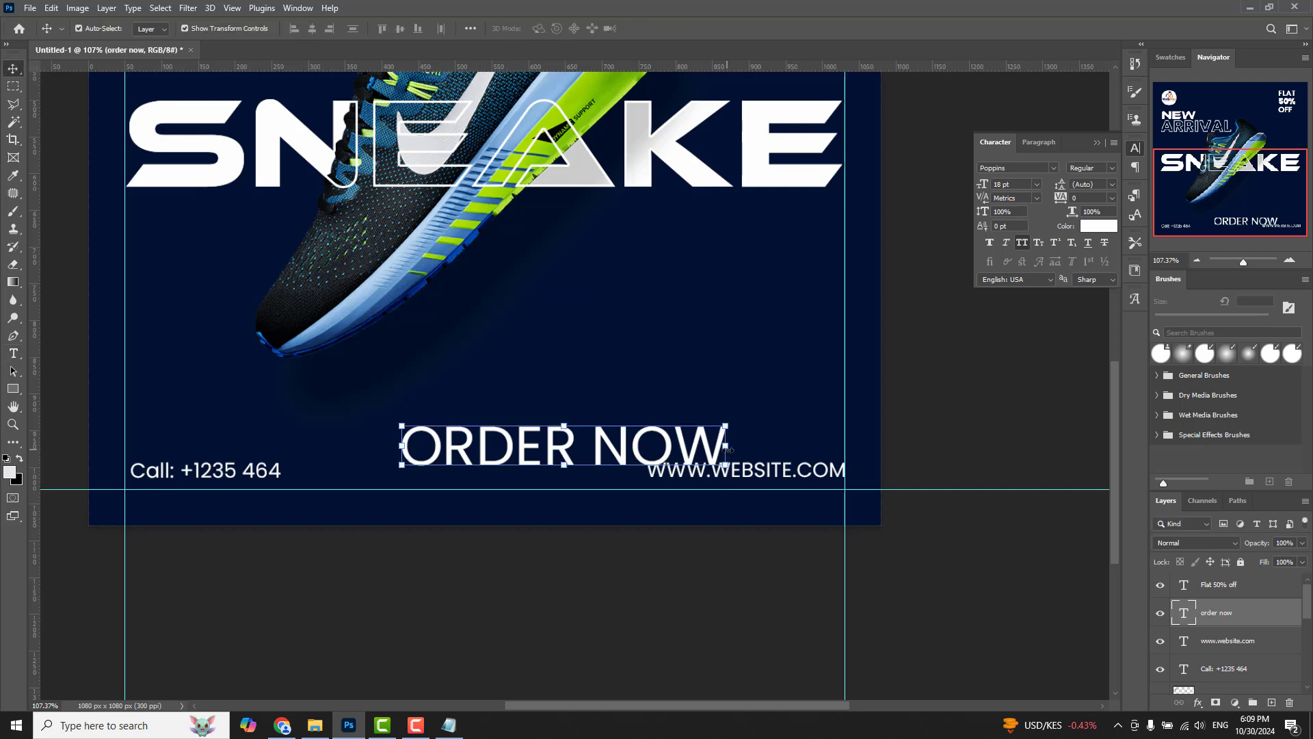
pyautogui.moveTo(727, 446)
pyautogui.mouseDown()
pyautogui.moveTo(572, 425)
pyautogui.moveTo(524, 458)
pyautogui.mouseUp()
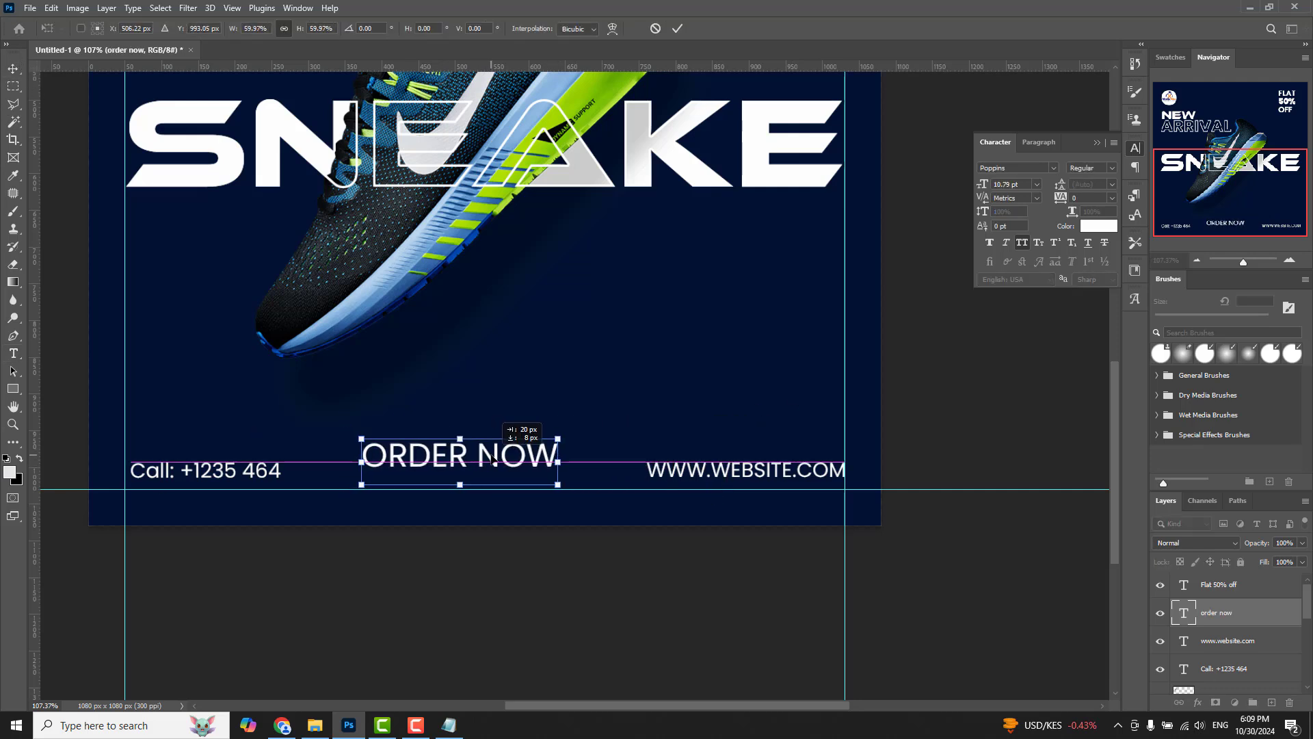
pyautogui.press('Return')
# - Make ORDER NOW SemiBold and shrink it a little more
pyautogui.click(1109, 169)
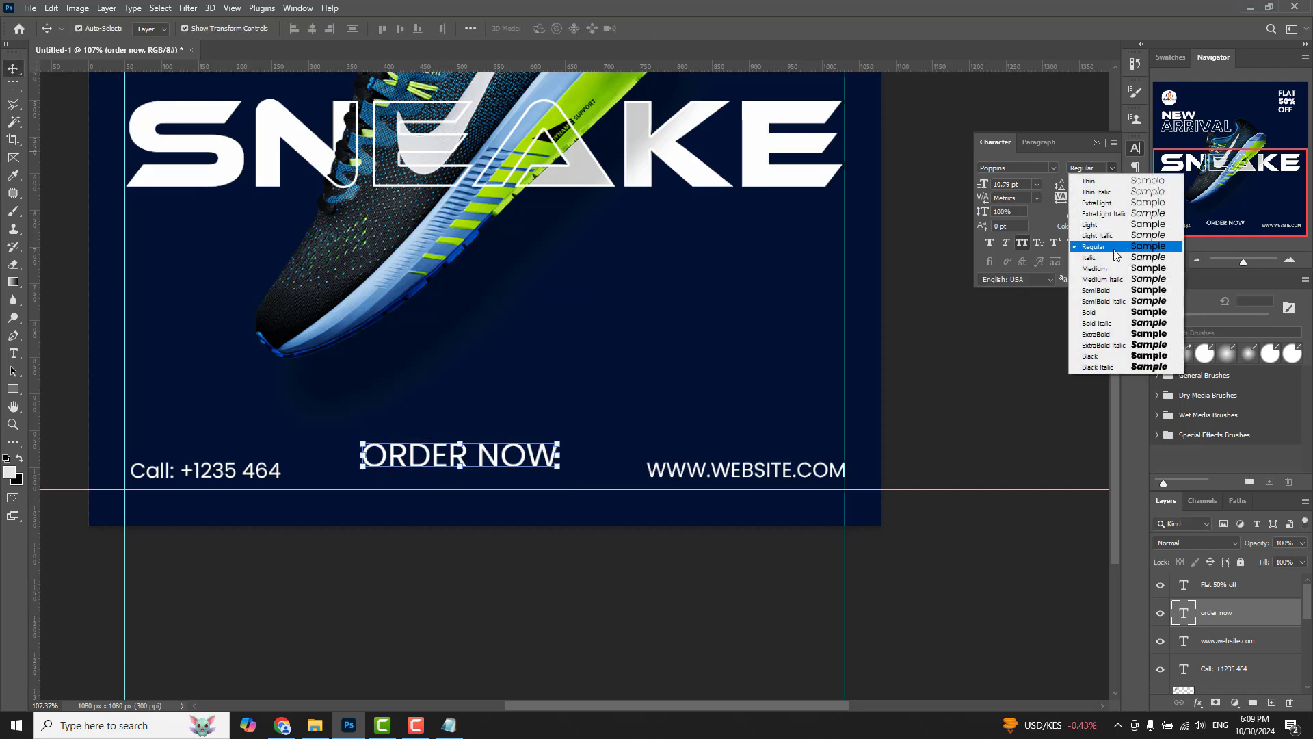
pyautogui.click(1112, 290)
pyautogui.hotkey('ctrl', 't')
pyautogui.moveTo(560, 443)
pyautogui.mouseDown()
pyautogui.moveTo(506, 457)
pyautogui.moveTo(517, 468)
pyautogui.mouseUp()
pyautogui.press('Return')
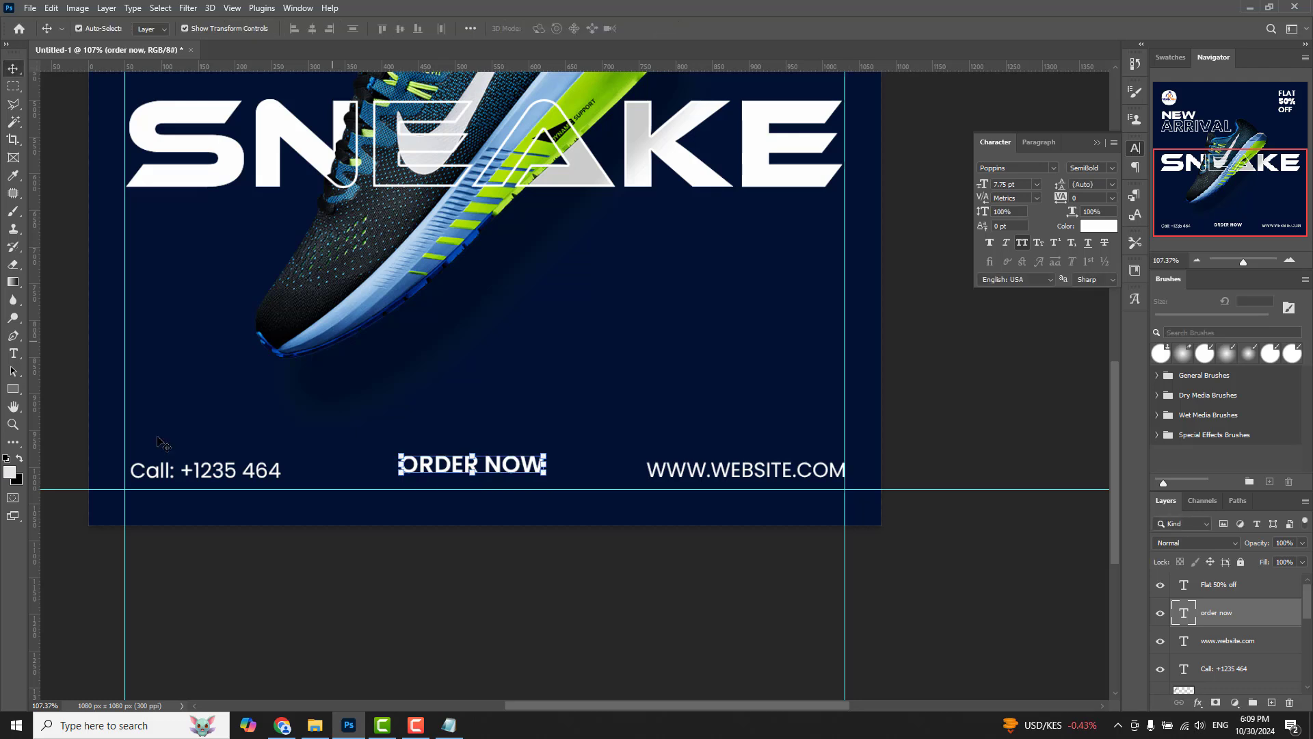
pyautogui.press('u')
pyautogui.click(442, 409)
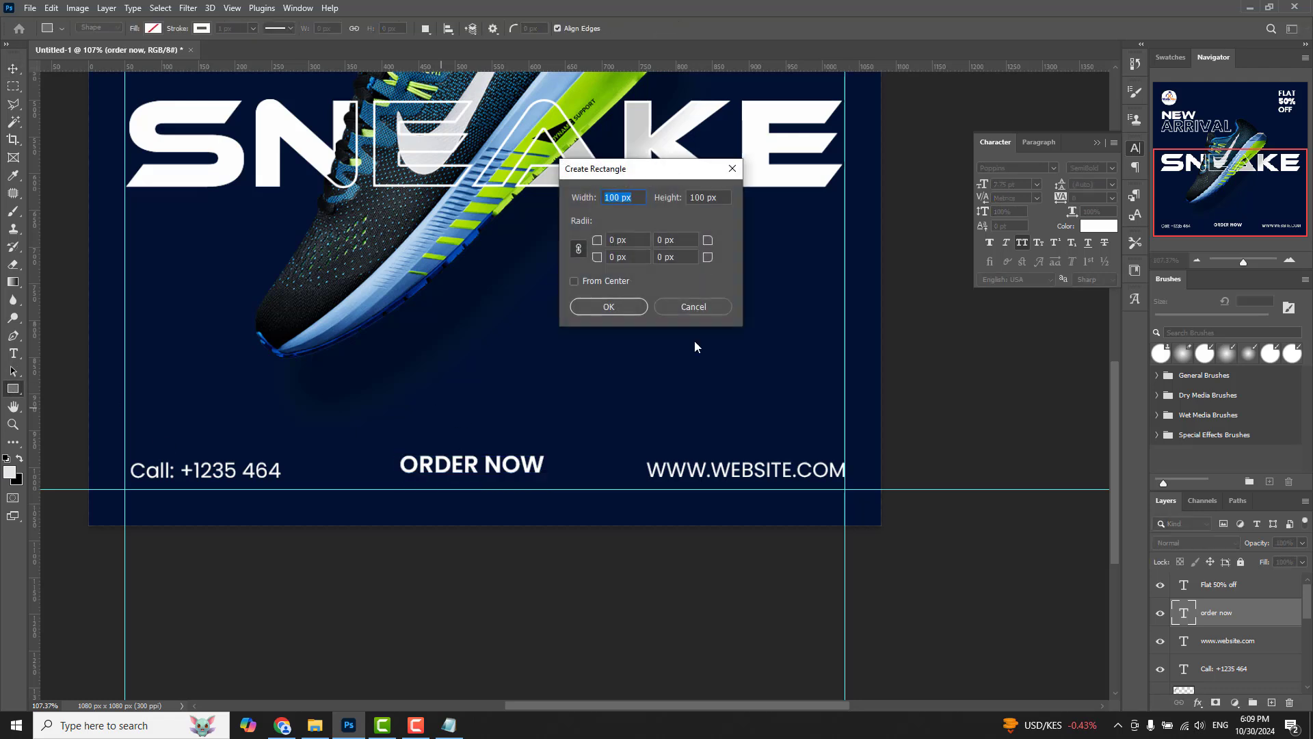
# - Create a 100×100 px white rectangle over ORDER NOW, stretch it wider, and round it into a pill
pyautogui.press('Return')
pyautogui.click(841, 282)
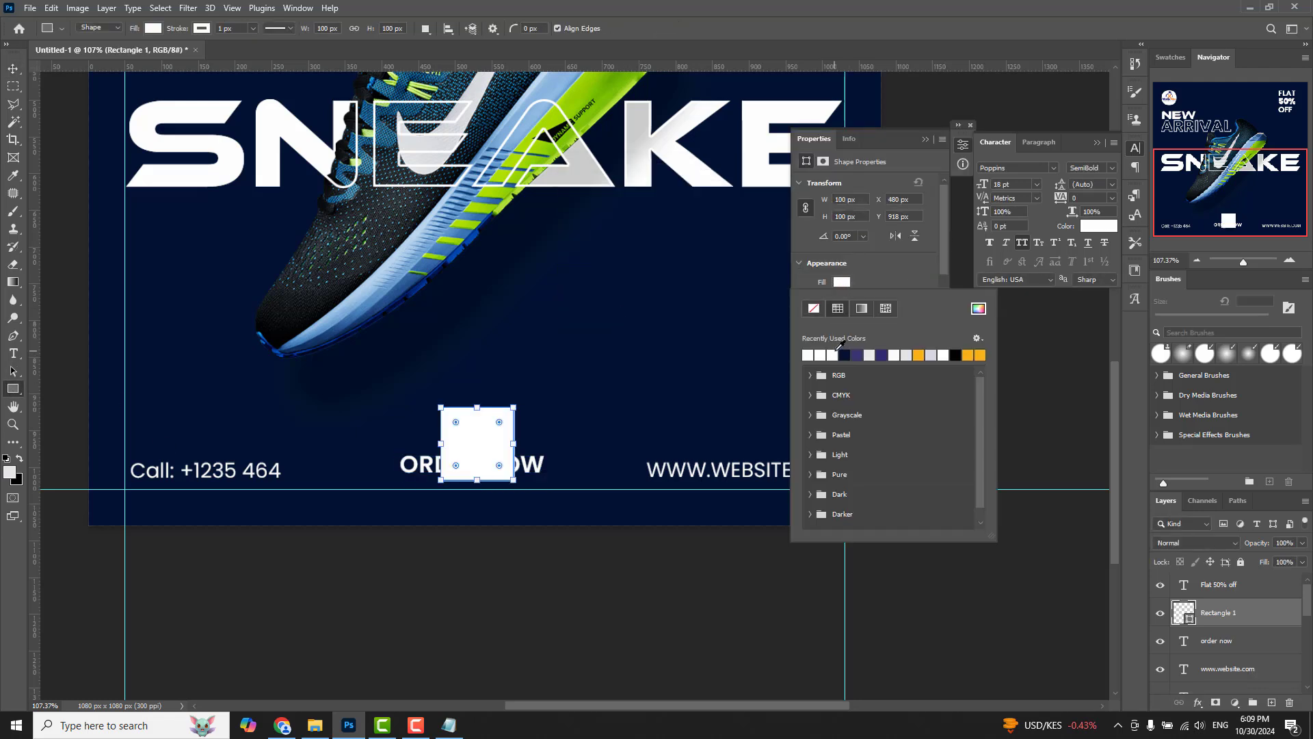
pyautogui.press('Escape')
pyautogui.press('v')
pyautogui.moveTo(458, 445)
pyautogui.mouseDown()
pyautogui.moveTo(418, 453)
pyautogui.moveTo(552, 452)
pyautogui.mouseUp()
pyautogui.hotkey('ctrl', 't')
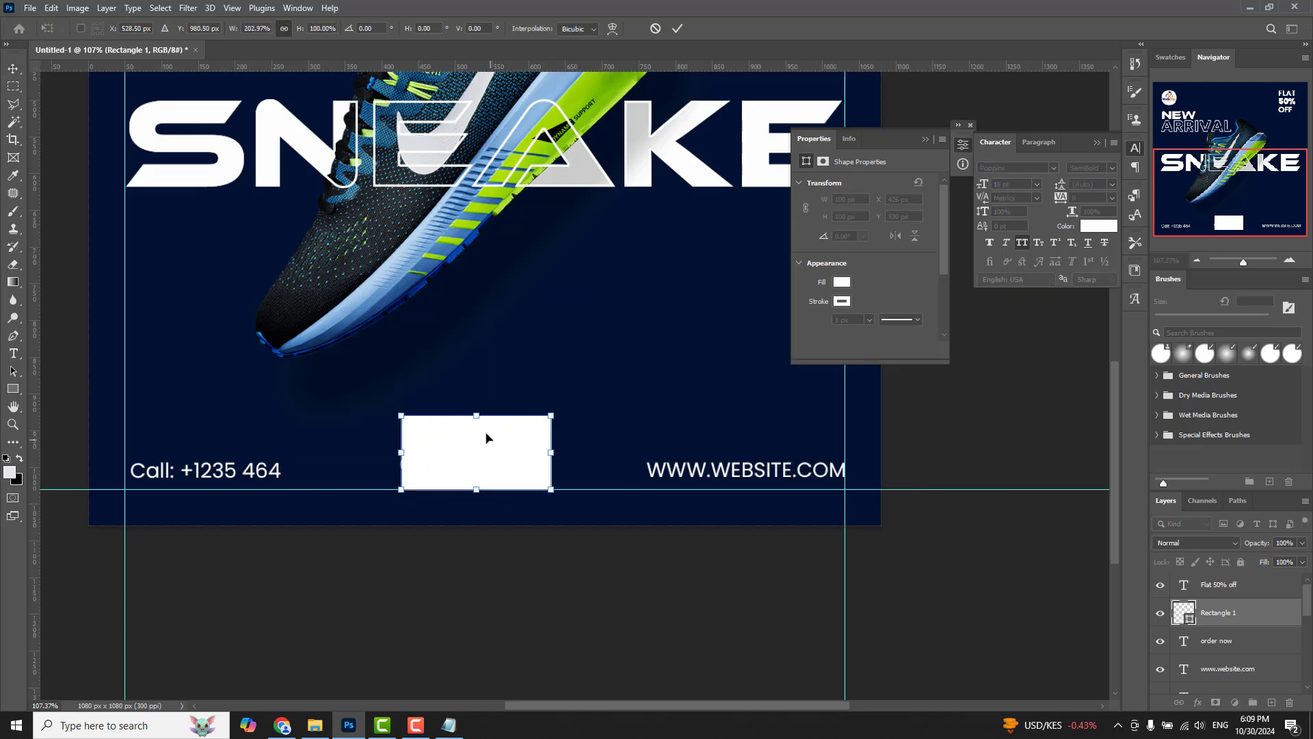
pyautogui.moveTo(476, 416); pyautogui.dragTo(478, 488)
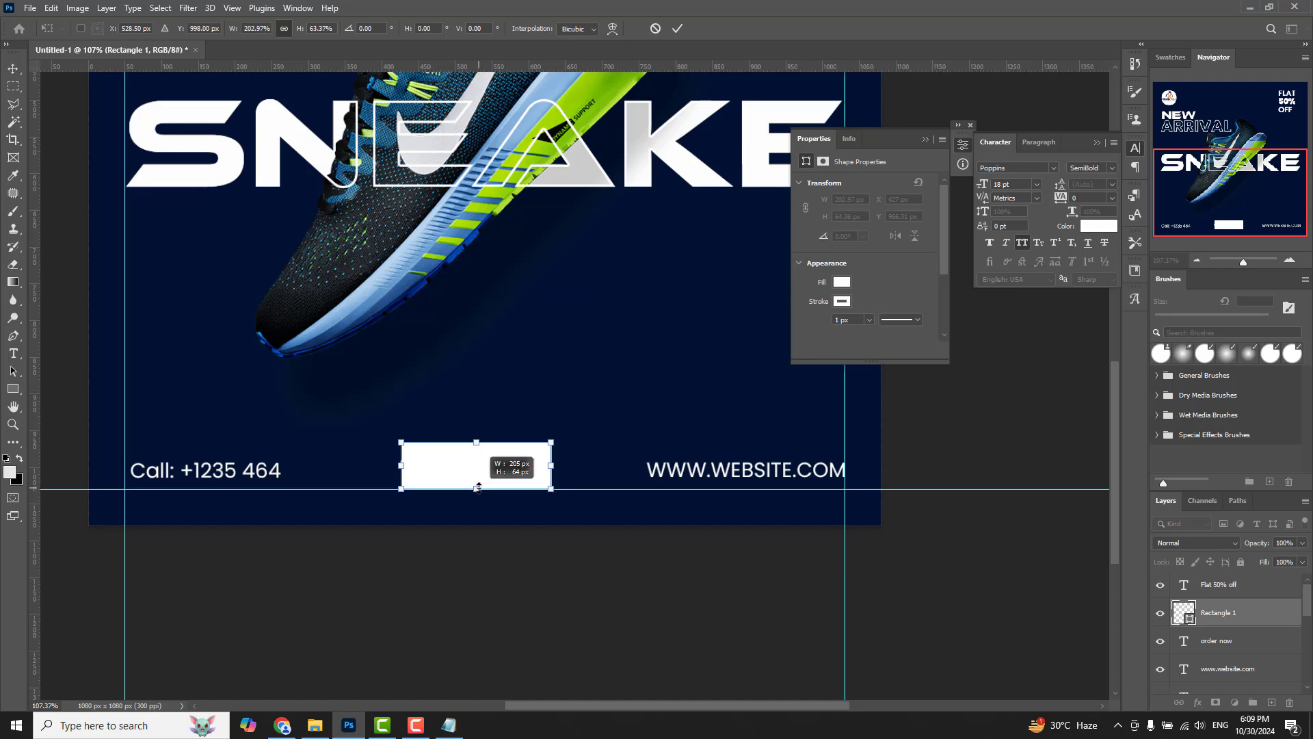
pyautogui.scroll(3, 452, 482)
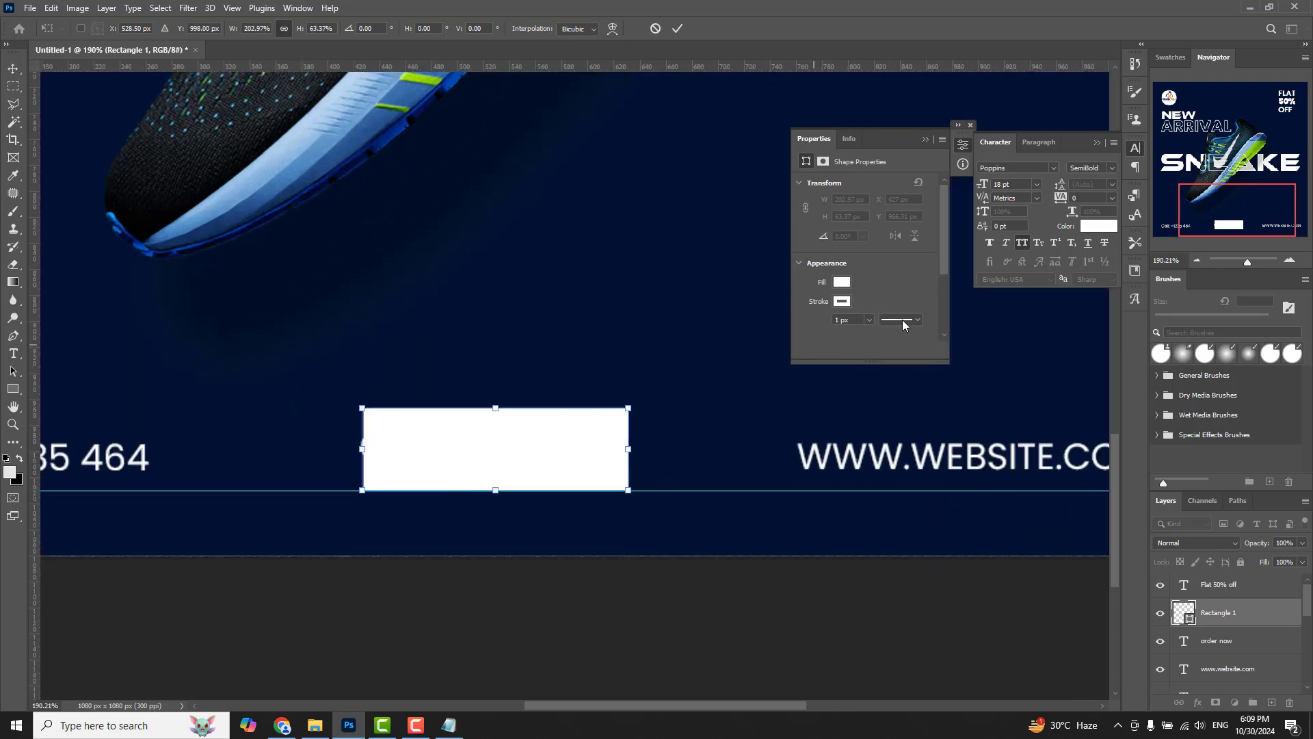
pyautogui.click(675, 30)
pyautogui.moveTo(610, 428); pyautogui.dragTo(585, 437)
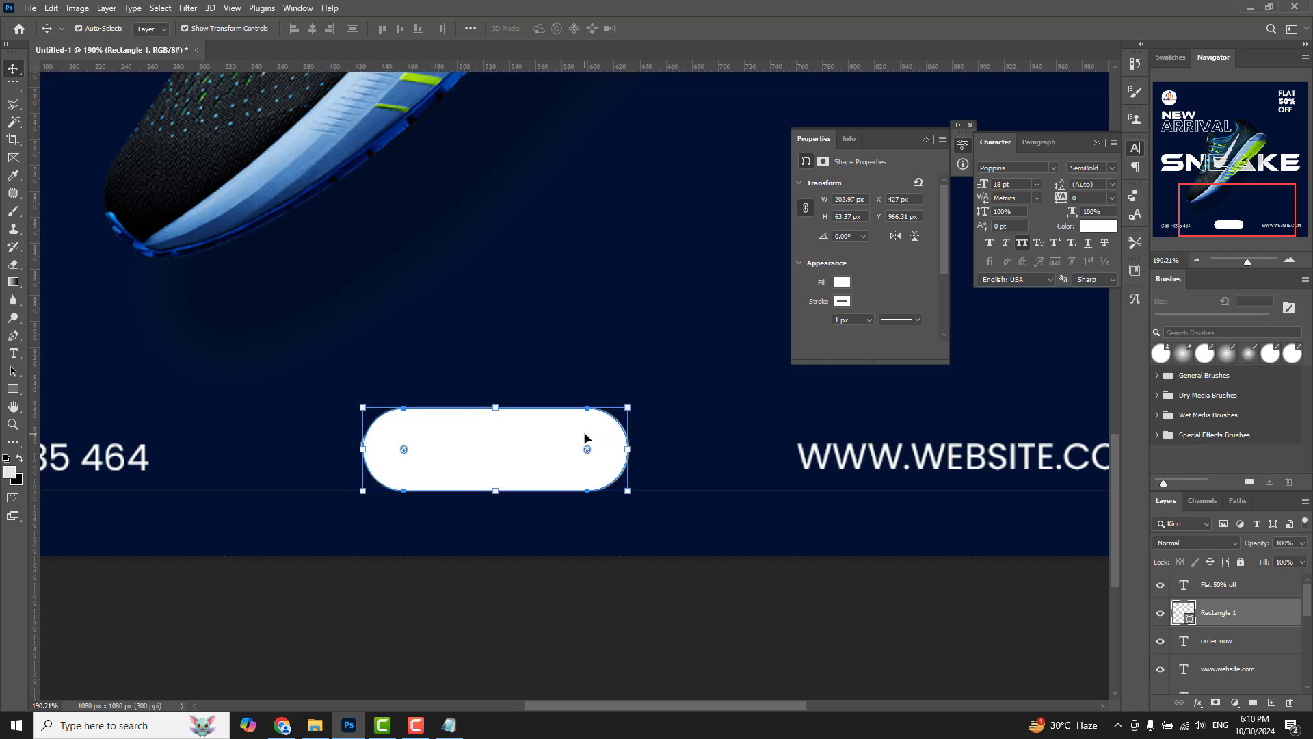
# - Stack ORDER NOW above the pill, place the pill over it, and remove its fill
pyautogui.rightClick(493, 453)
pyautogui.moveTo(476, 445); pyautogui.dragTo(489, 354)
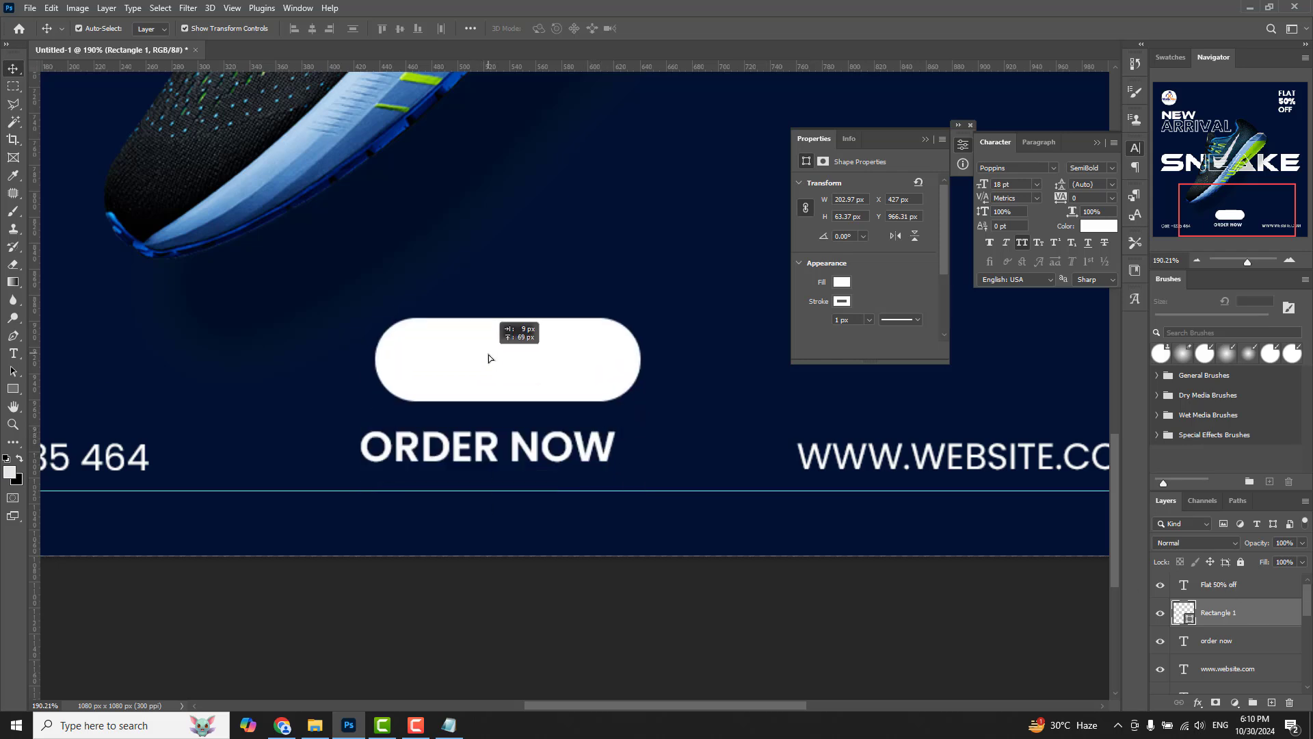
pyautogui.moveTo(1217, 641)
pyautogui.mouseDown()
pyautogui.moveTo(1239, 633)
pyautogui.moveTo(1240, 602)
pyautogui.mouseUp()
pyautogui.moveTo(494, 372); pyautogui.dragTo(469, 446)
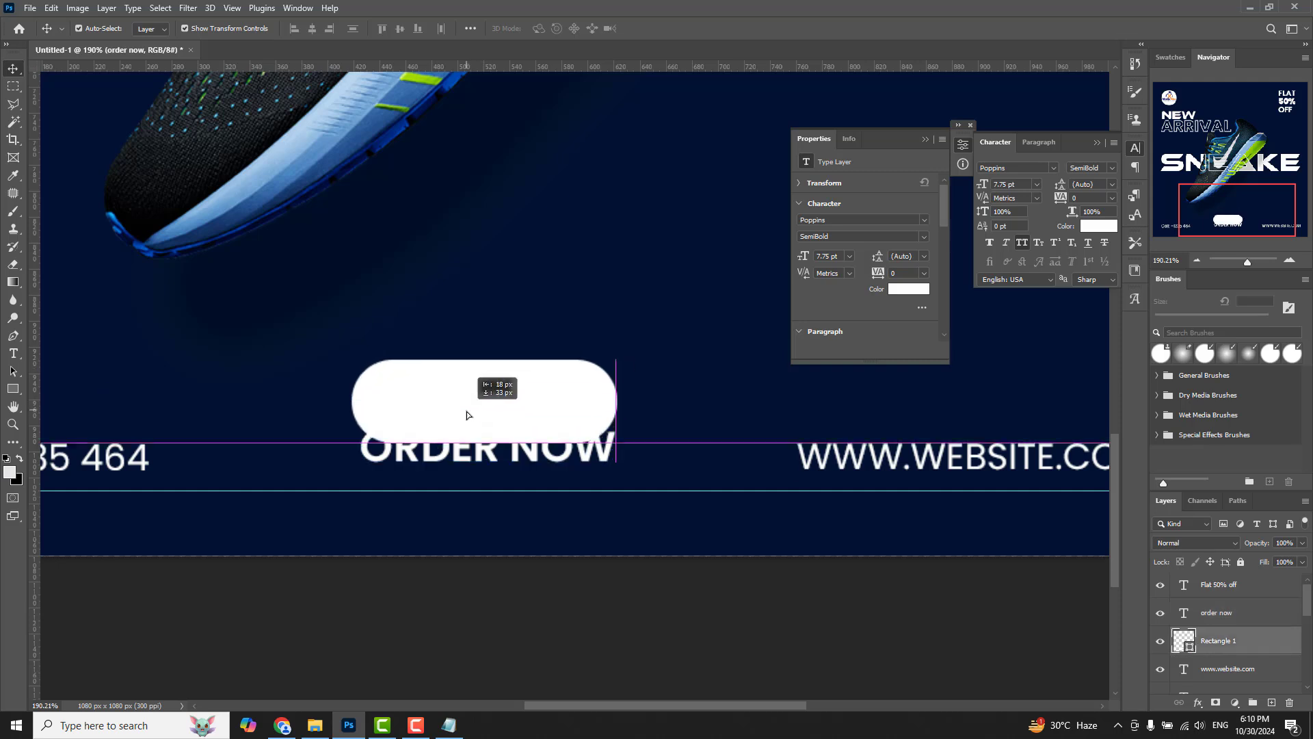
pyautogui.click(841, 282)
pyautogui.click(814, 303)
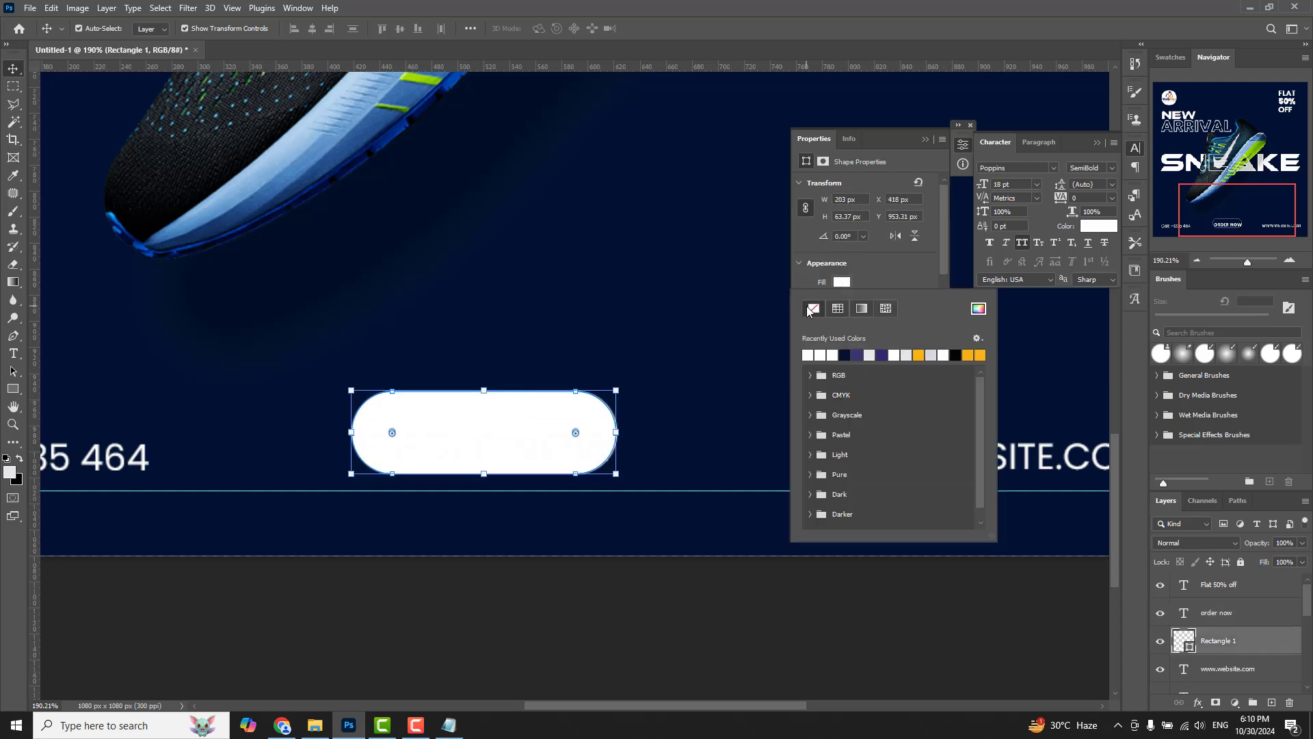
# - Centre ORDER NOW inside the pill, widen the pill slightly, and select both layers
pyautogui.moveTo(470, 451); pyautogui.dragTo(471, 438)
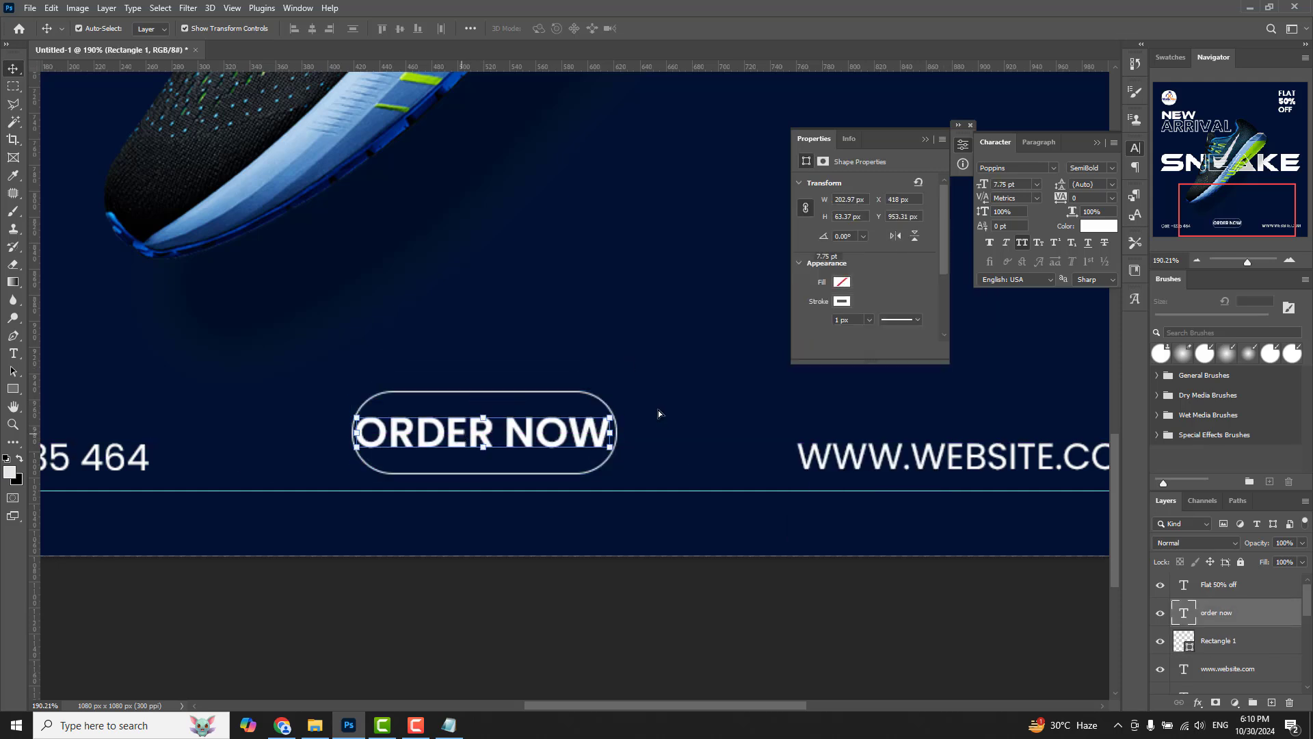
pyautogui.click(618, 432)
pyautogui.moveTo(618, 432); pyautogui.dragTo(620, 432)
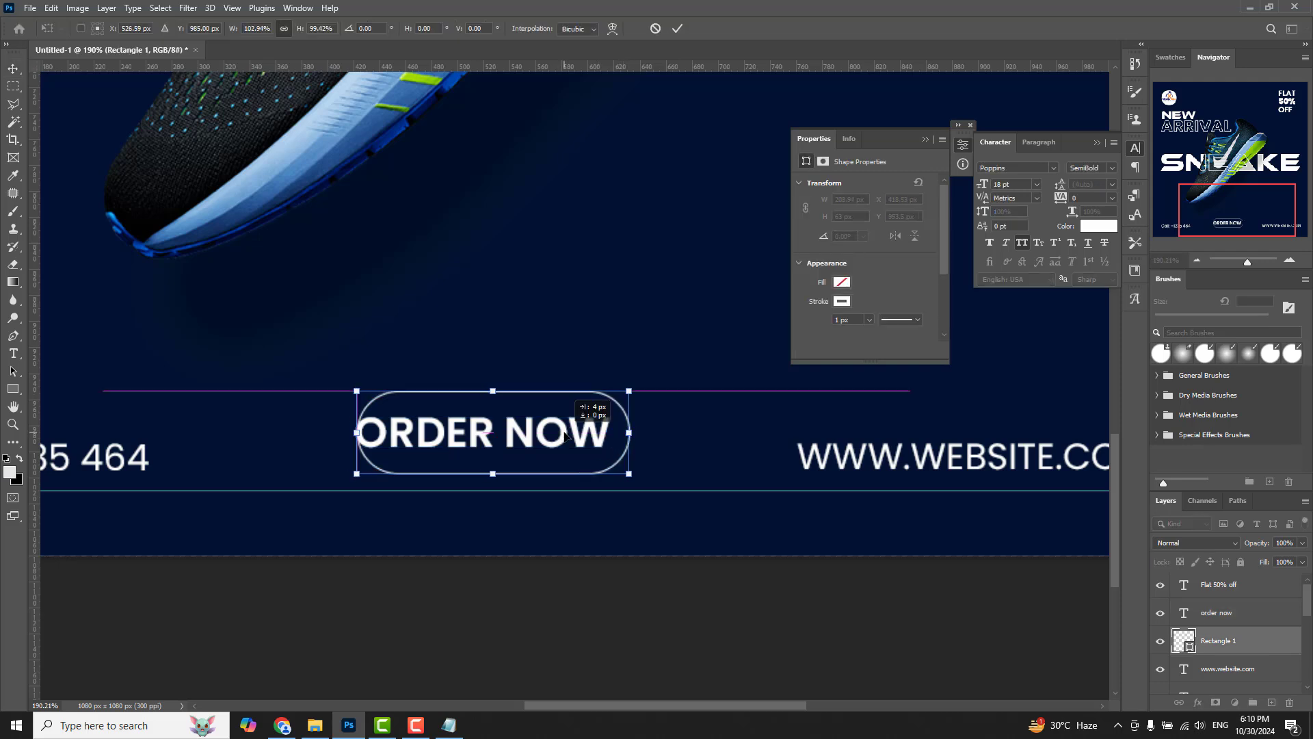
pyautogui.click(677, 28)
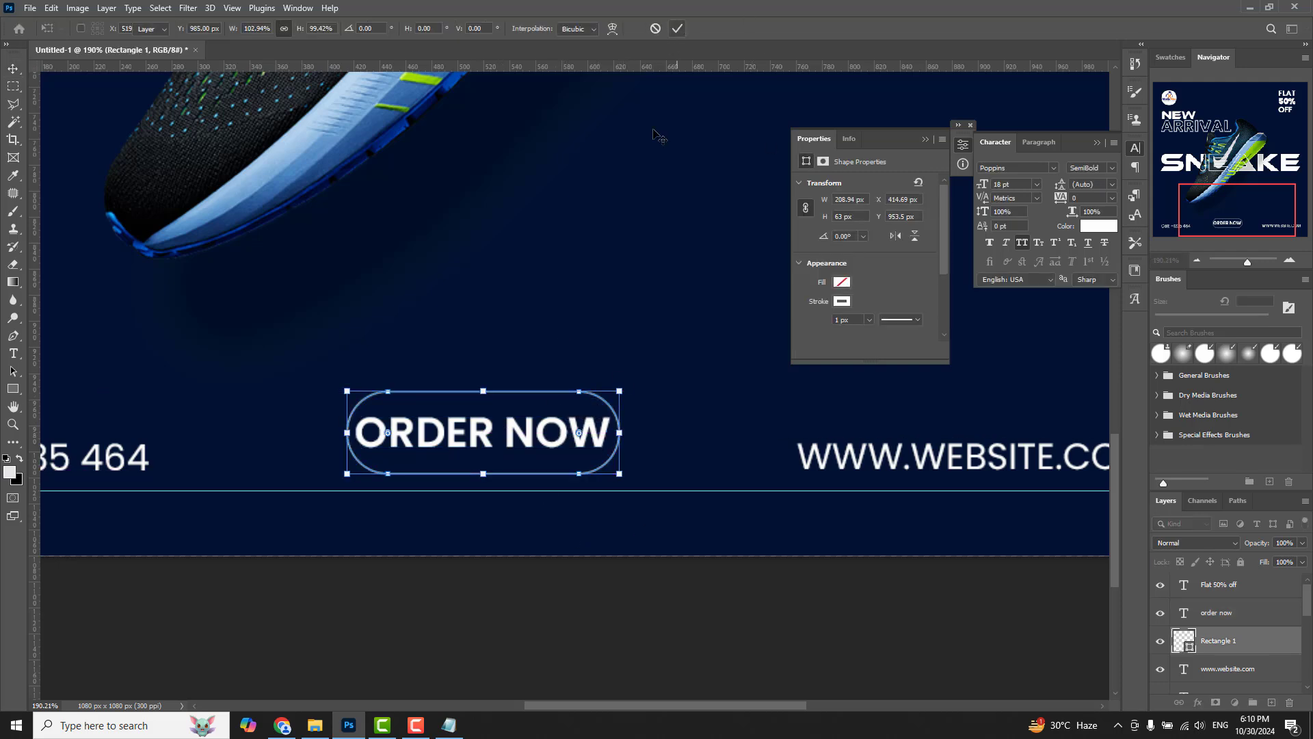
pyautogui.click(533, 431)
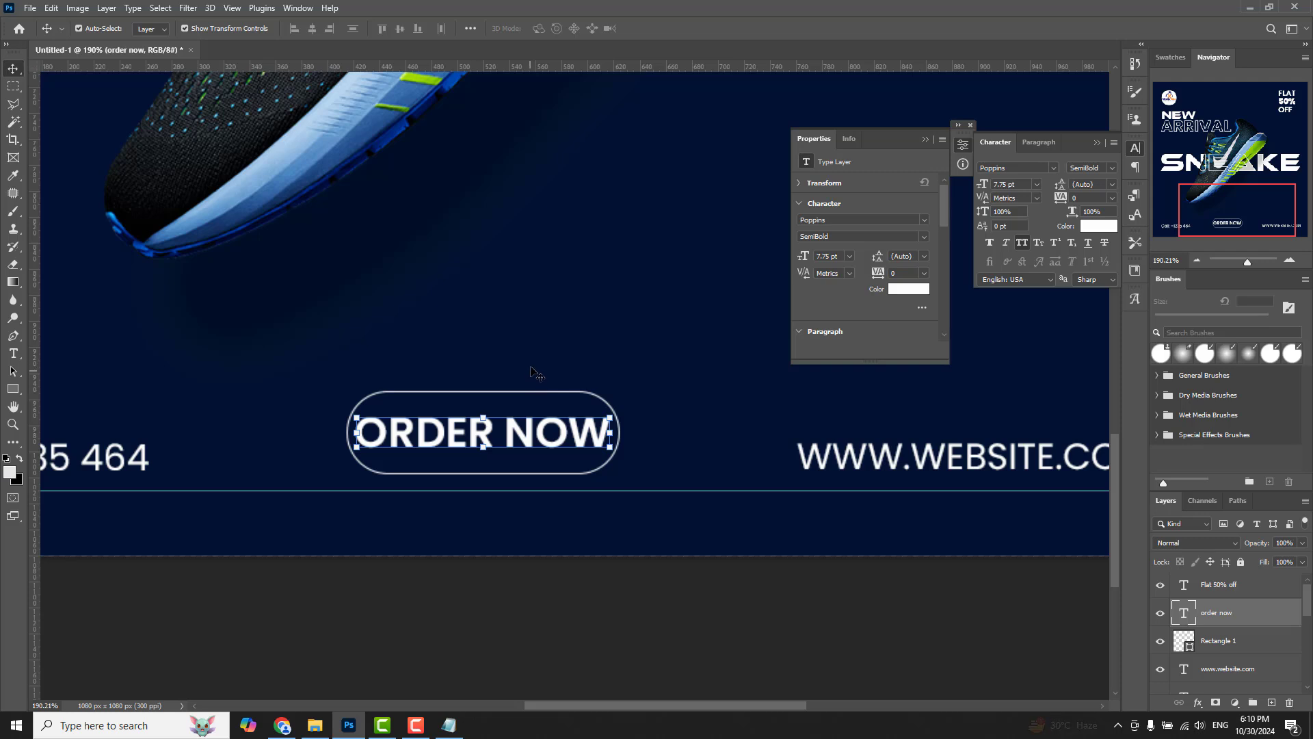
pyautogui.keyDown('shift'); pyautogui.click(536, 392); pyautogui.keyUp('shift')
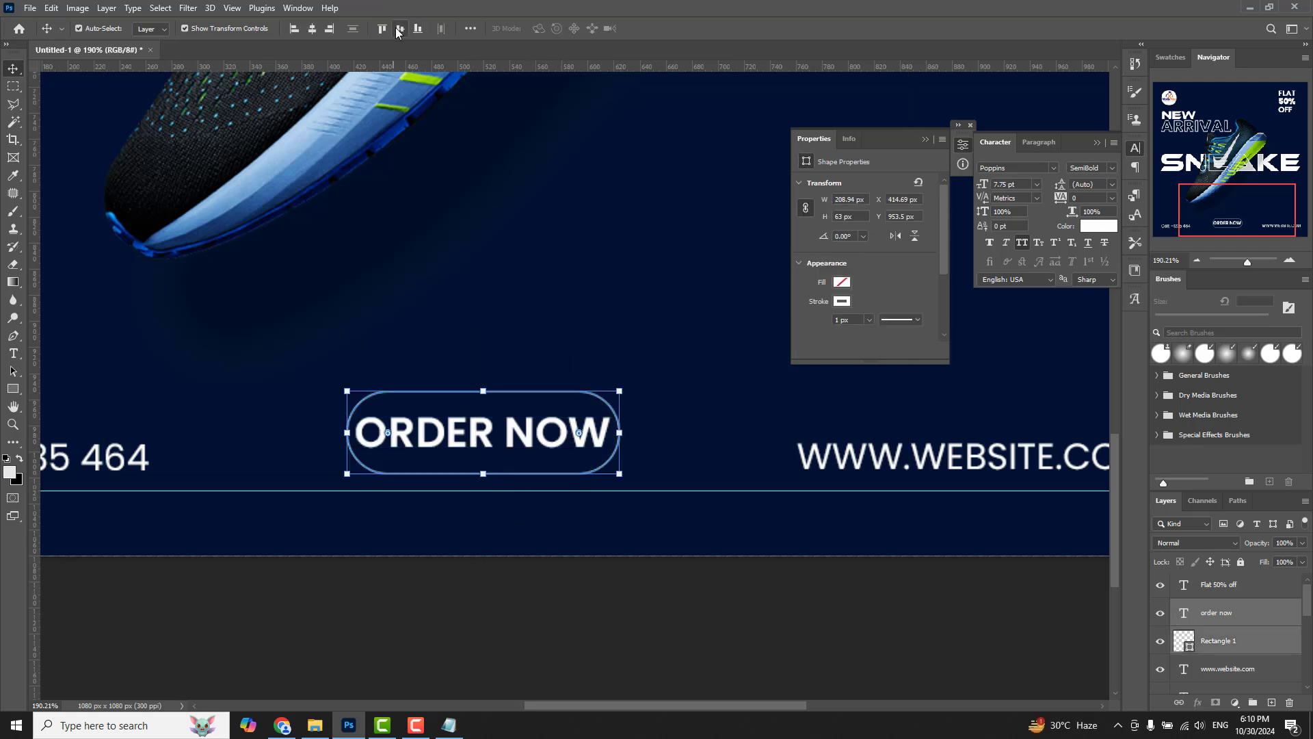
# - Link the ORDER NOW text and pill, shifting the button slightly left and down
pyautogui.click(1178, 702)
pyautogui.moveTo(514, 441); pyautogui.dragTo(503, 449)
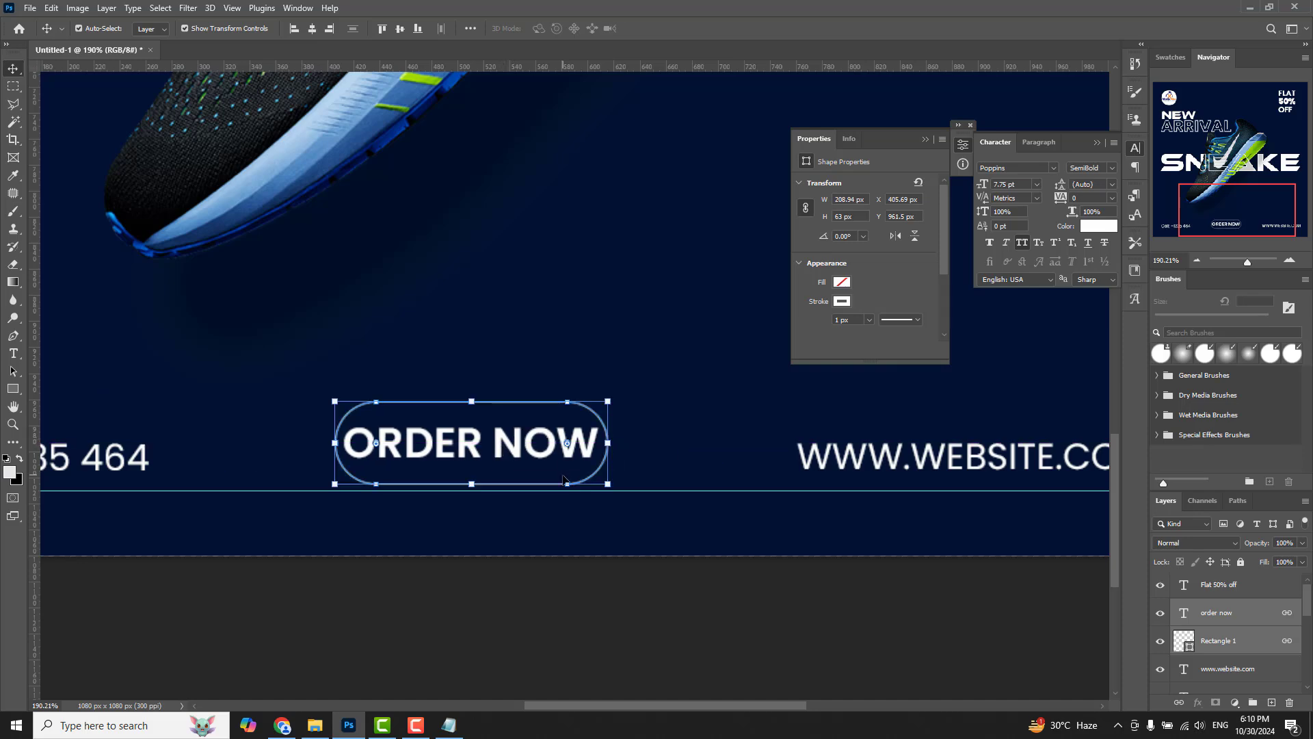
pyautogui.scroll(-2, 564, 479)
pyautogui.scroll(-2, 564, 478)
pyautogui.scroll(-2, 564, 479)
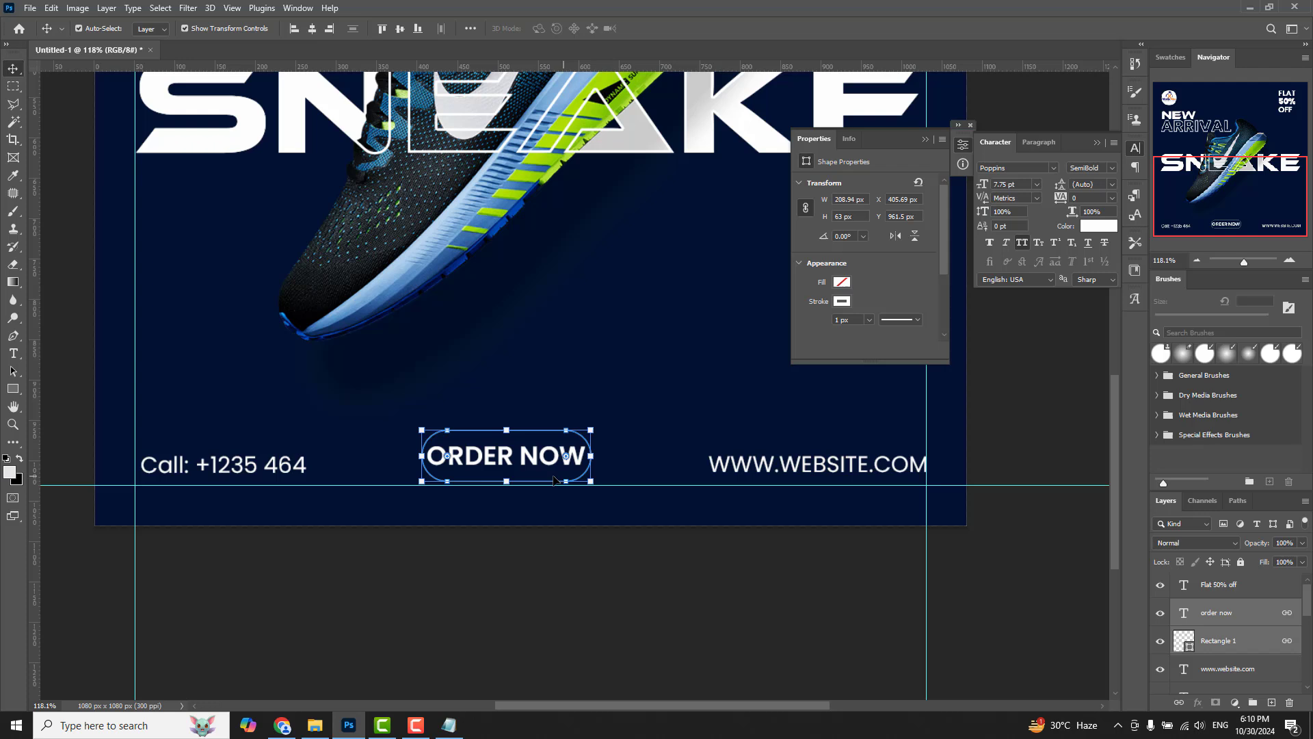
# - Vertically centre the Call, button and website items, then nudge the row down
pyautogui.keyDown('shift'); pyautogui.click(272, 477); pyautogui.keyUp('shift')
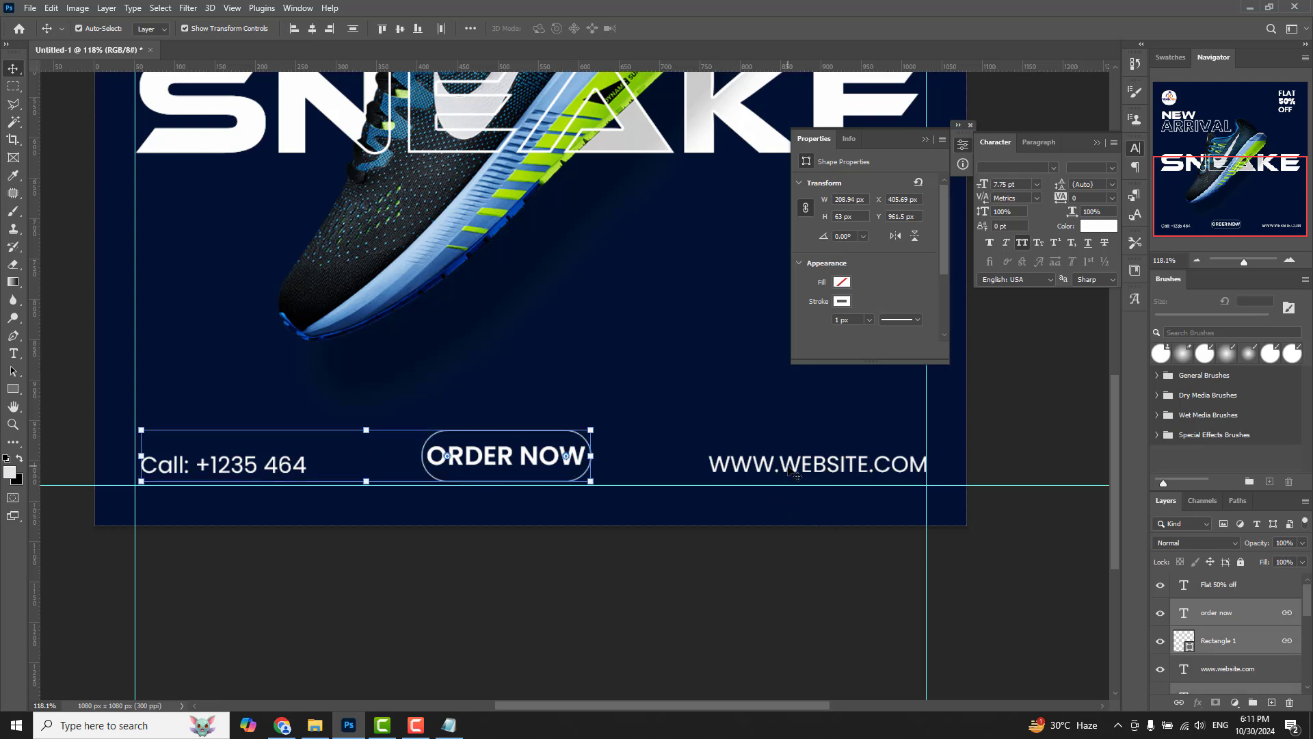
pyautogui.keyDown('shift'); pyautogui.click(862, 475); pyautogui.keyUp('shift')
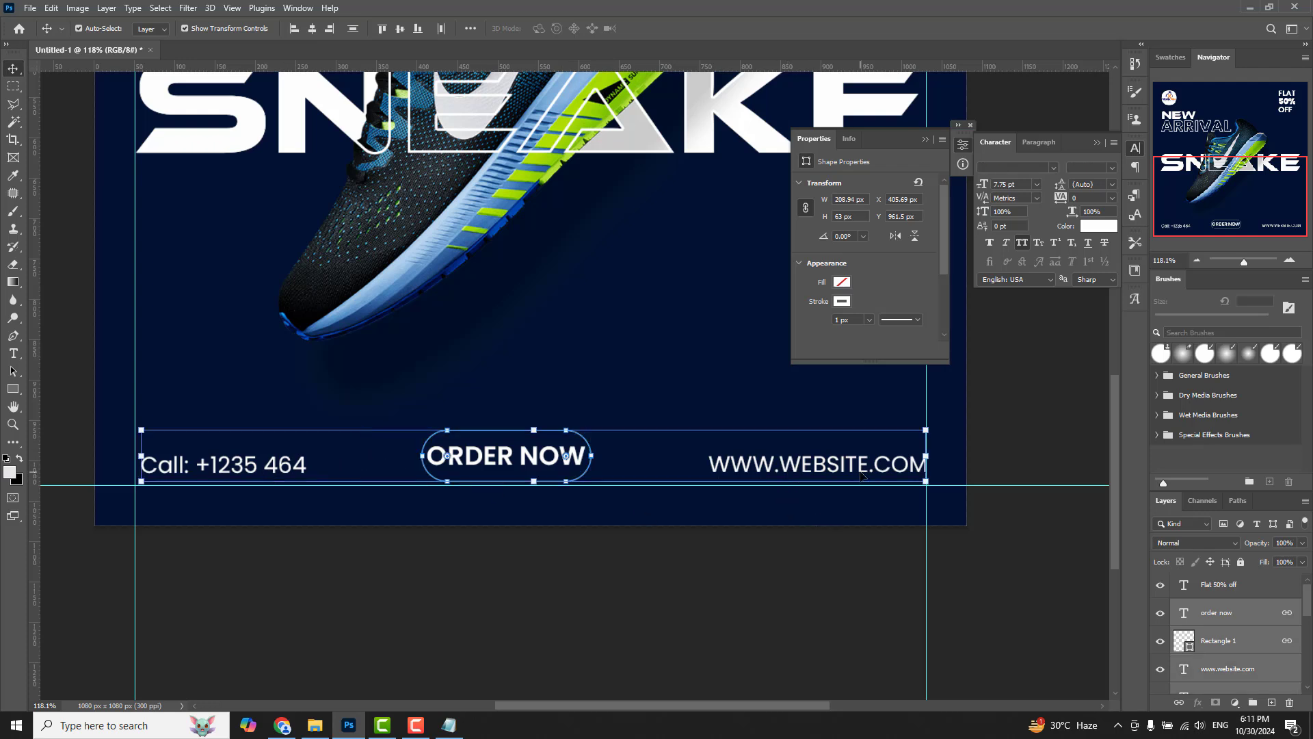
pyautogui.click(400, 29)
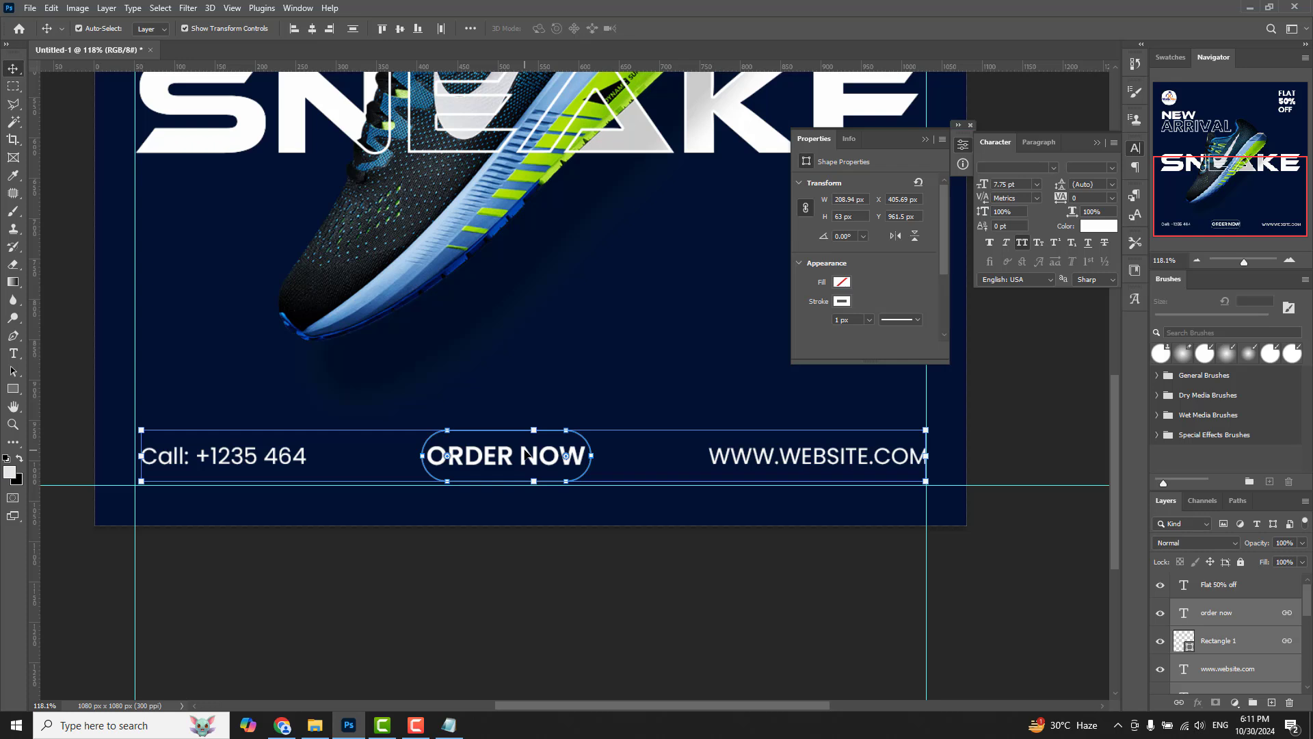
pyautogui.press('Down')
pyautogui.press('Down')
pyautogui.press('Down')
pyautogui.press('Down')
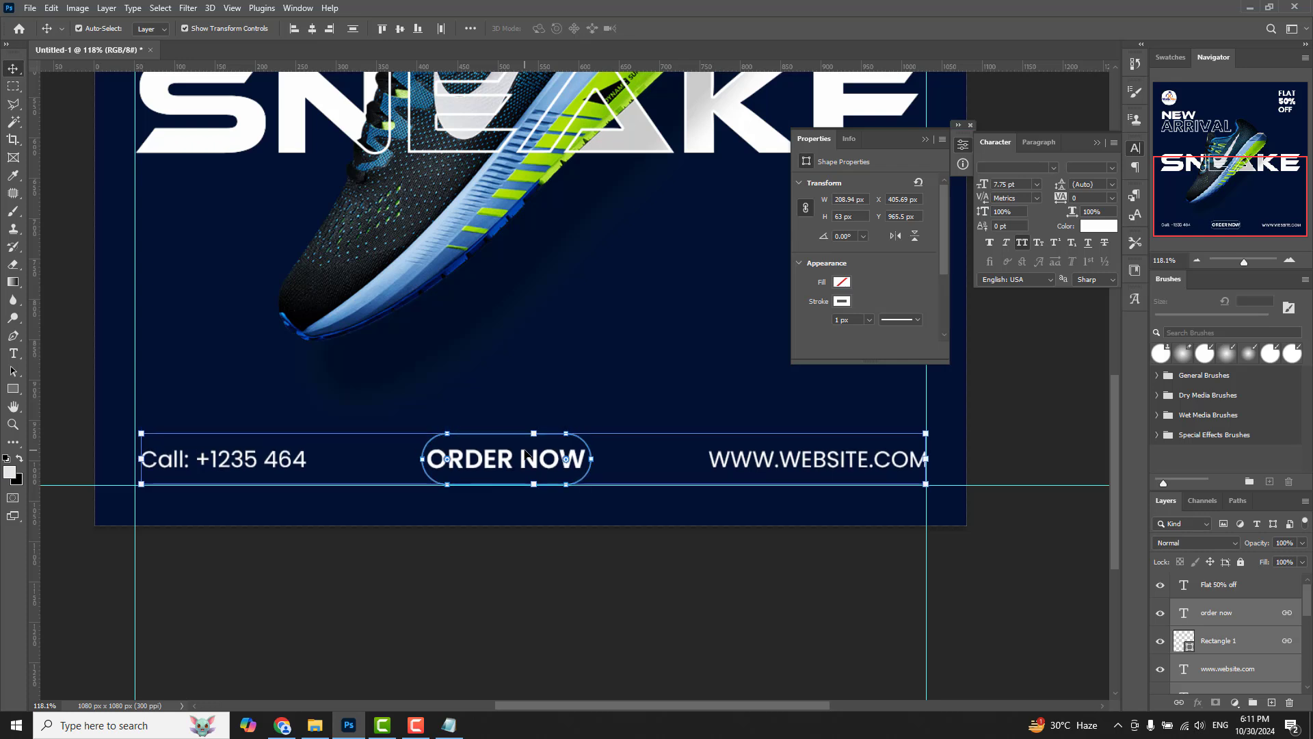
pyautogui.click(924, 141)
pyautogui.click(1097, 143)
pyautogui.click(705, 581)
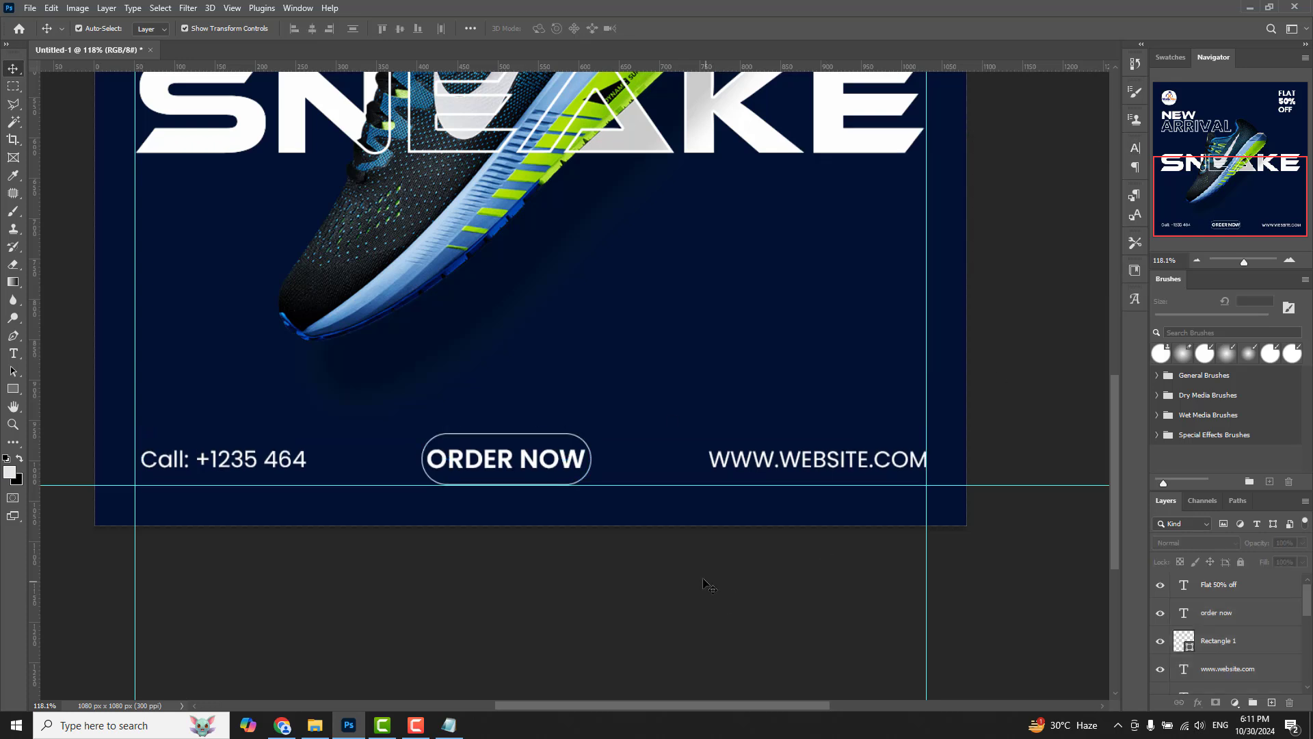
# - Reselect the three footer items, then reposition the ORDER NOW button in the footer
pyautogui.click(532, 474)
pyautogui.keyDown('shift'); pyautogui.click(207, 467); pyautogui.keyUp('shift')
pyautogui.keyDown('shift'); pyautogui.click(727, 470); pyautogui.keyUp('shift')
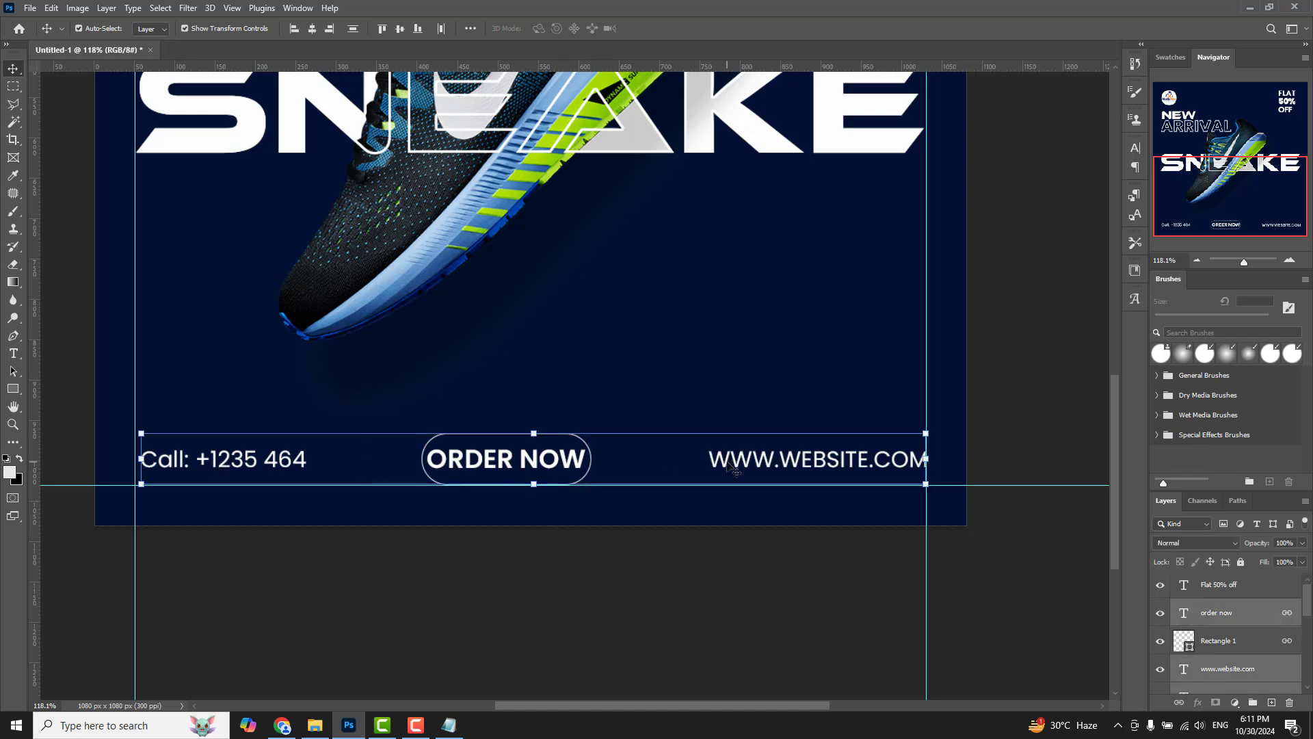
pyautogui.click(504, 542)
pyautogui.scroll(2, 507, 500)
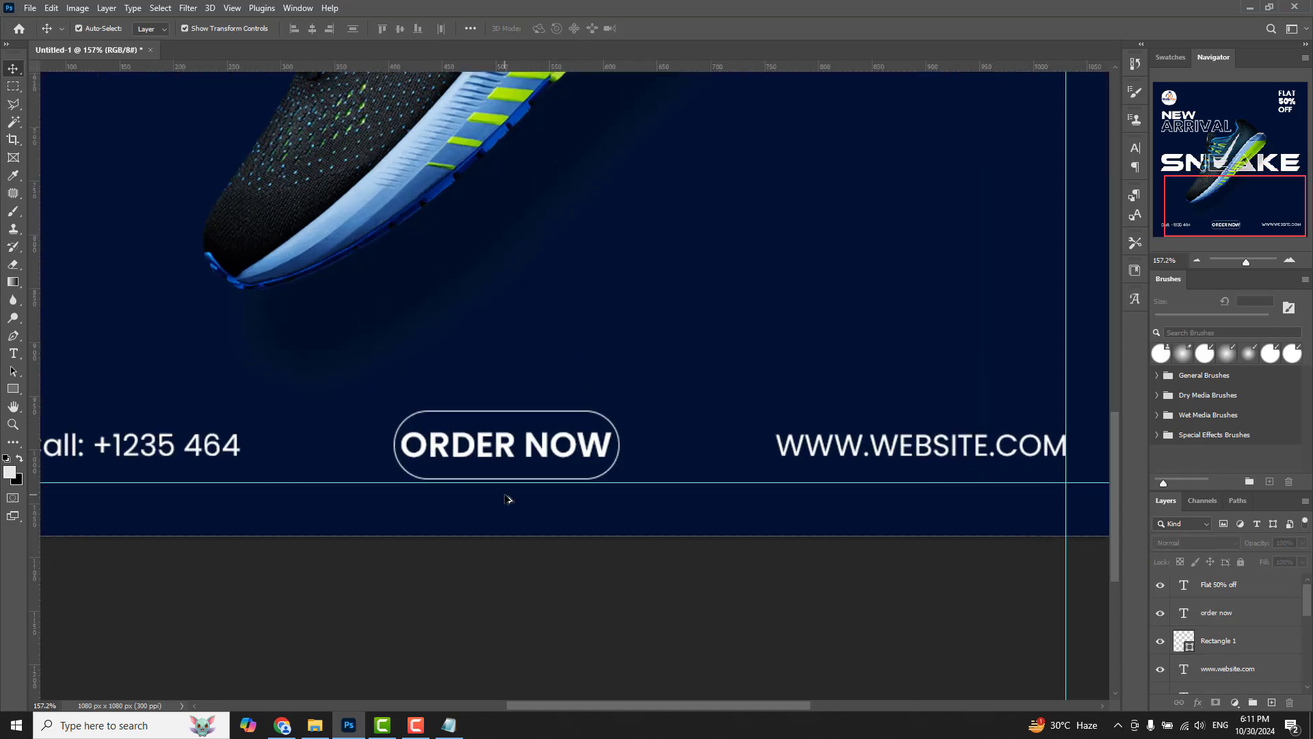
pyautogui.scroll(1, 507, 499)
pyautogui.scroll(-3, 512, 482)
pyautogui.scroll(-1, 512, 482)
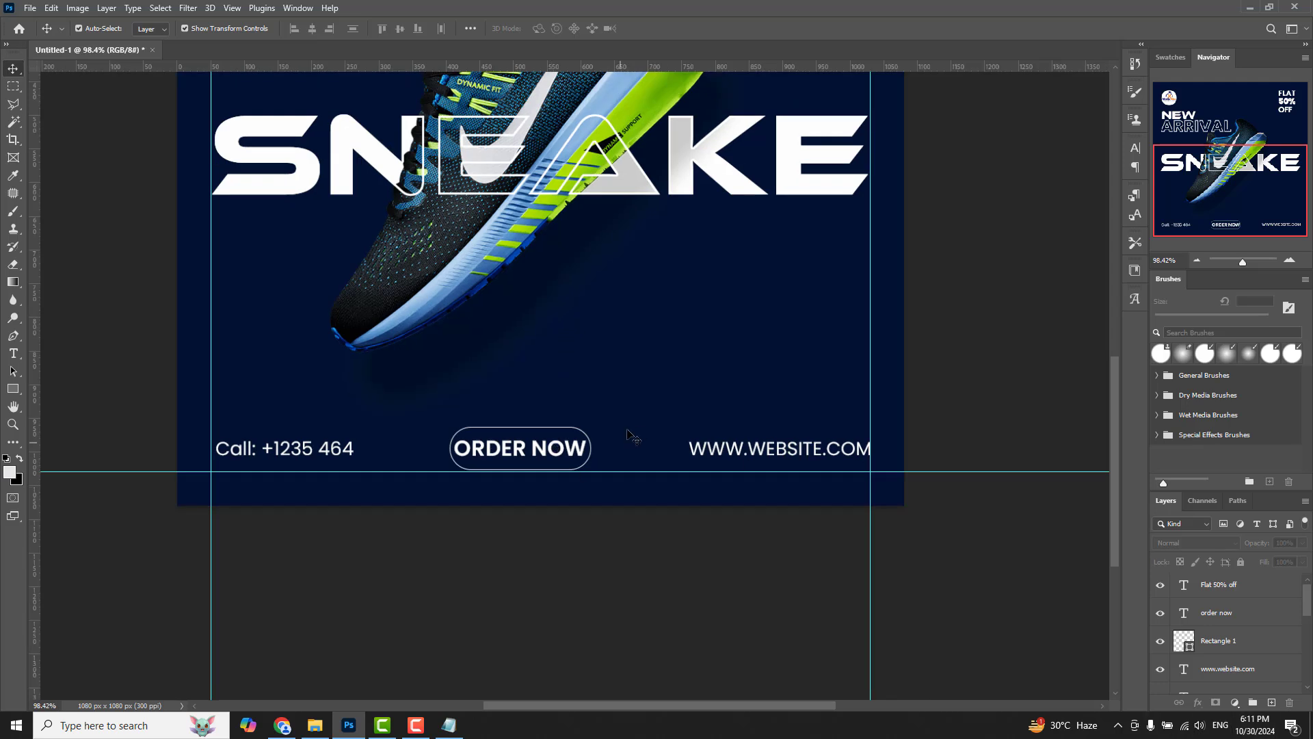
pyautogui.moveTo(539, 453); pyautogui.dragTo(539, 455)
# - Set the website and Call texts to Poppins Medium weight
pyautogui.click(779, 448)
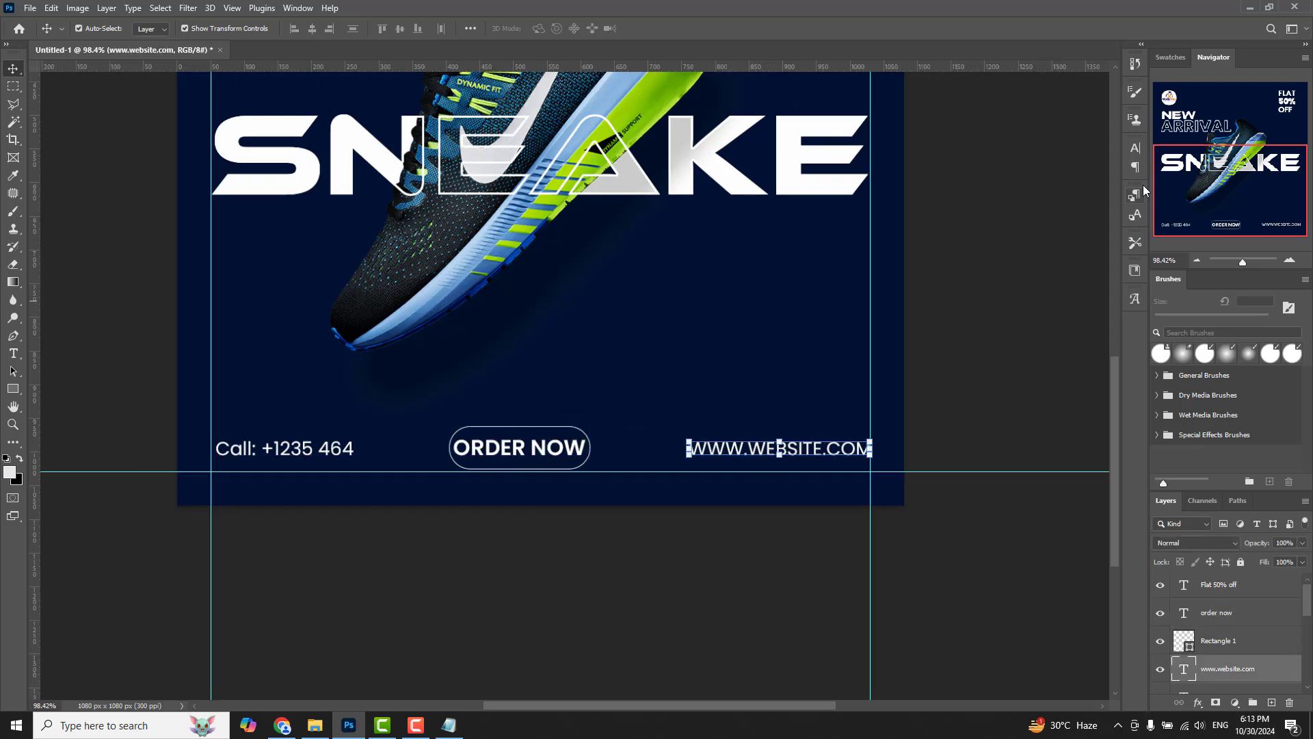
pyautogui.click(1136, 148)
pyautogui.click(1113, 169)
pyautogui.click(1094, 267)
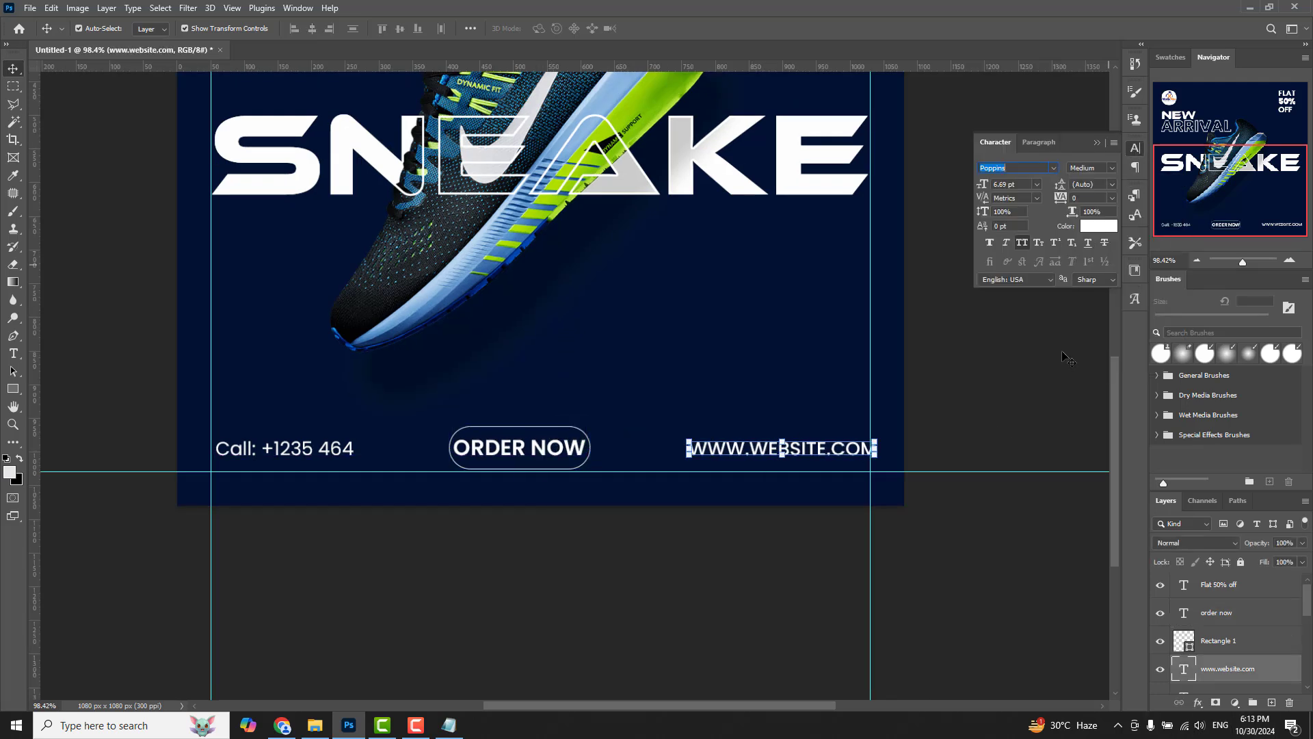
pyautogui.click(277, 450)
pyautogui.click(1113, 168)
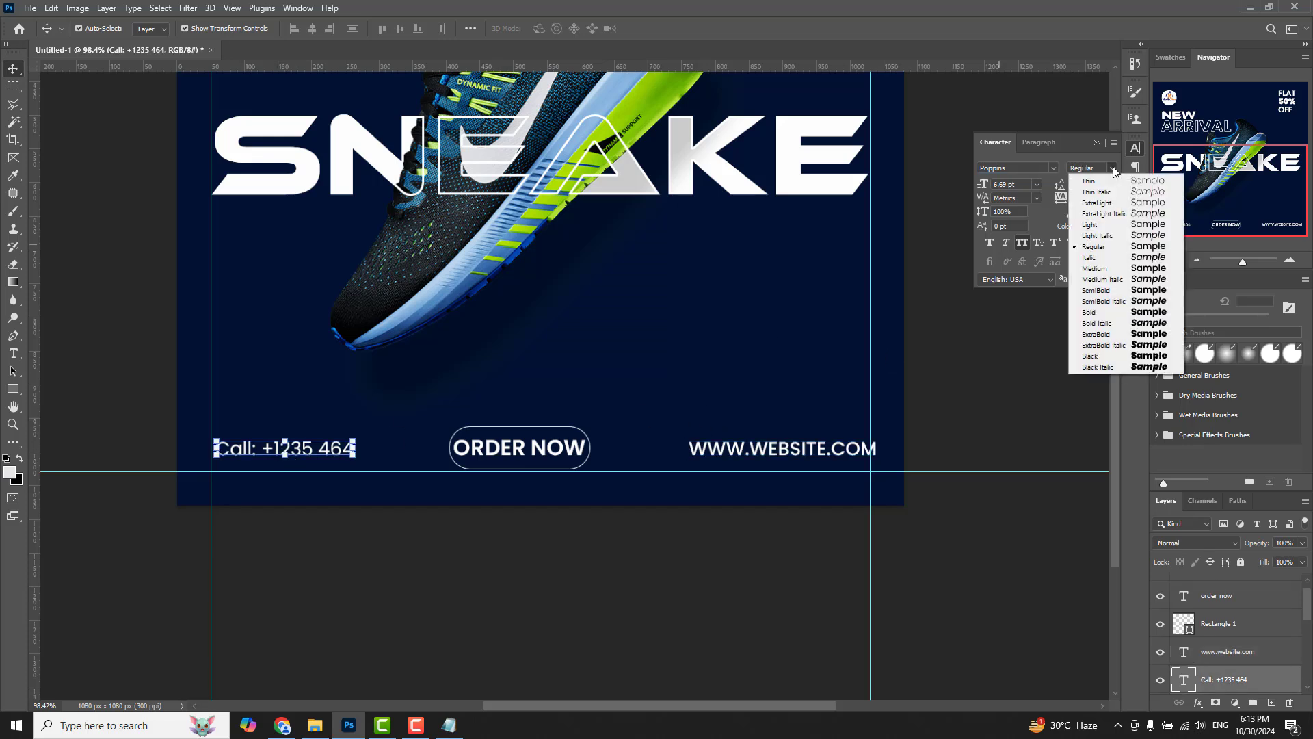
pyautogui.click(1094, 268)
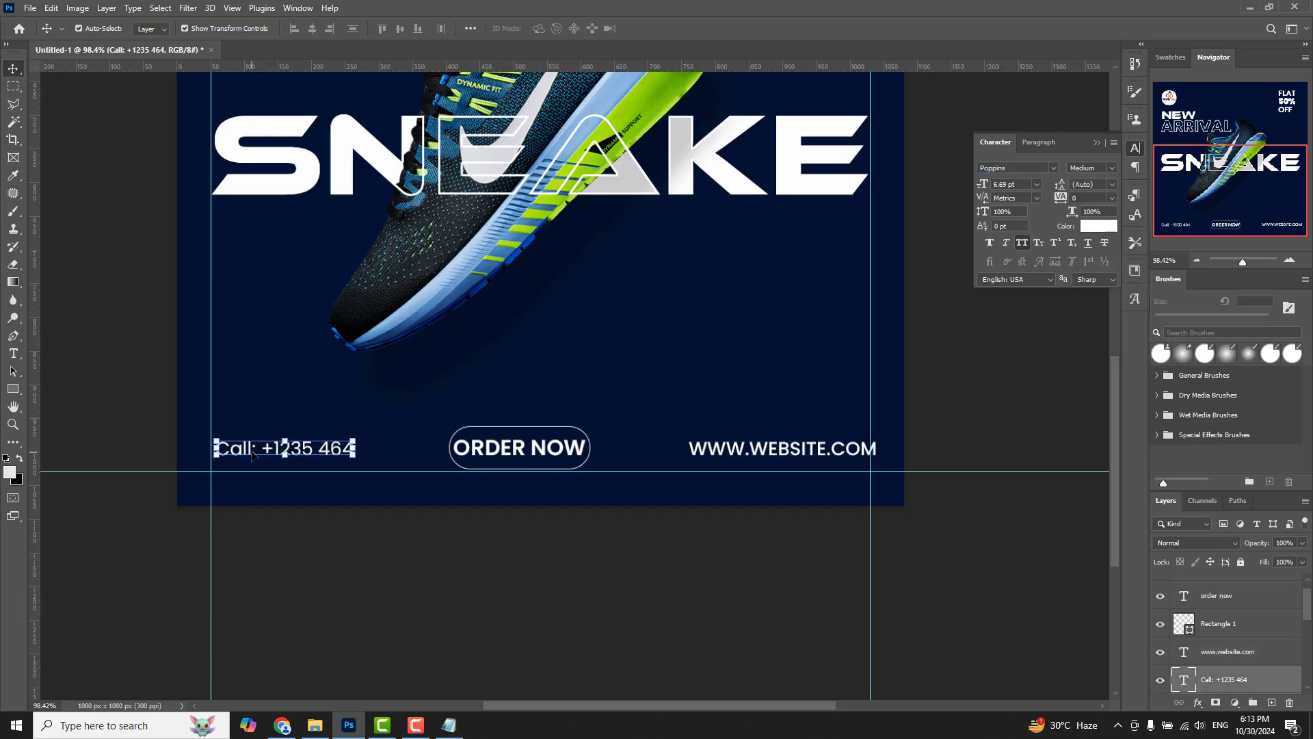
# - Vertically centre Call, ORDER NOW and website, nudging ORDER NOW slightly right
pyautogui.moveTo(252, 455); pyautogui.dragTo(247, 462)
pyautogui.keyDown('shift'); pyautogui.click(497, 460); pyautogui.keyUp('shift')
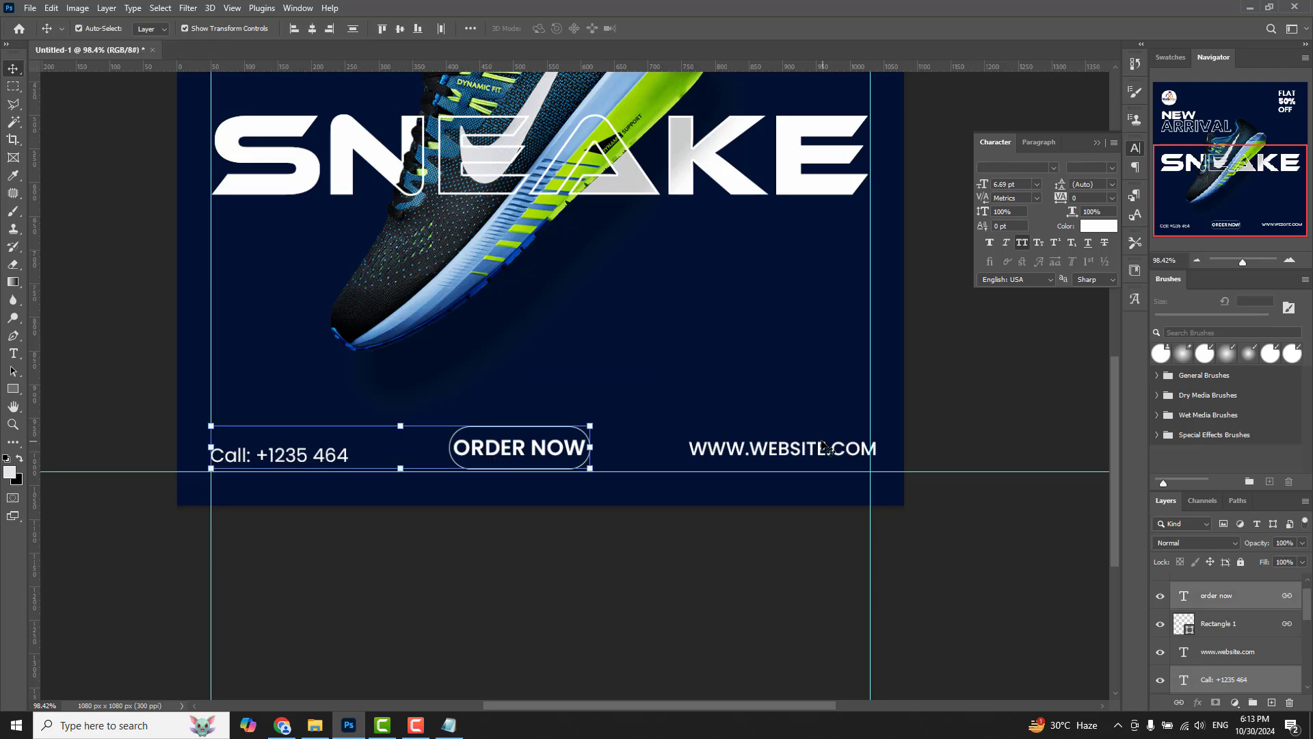
pyautogui.moveTo(823, 445); pyautogui.dragTo(825, 459)
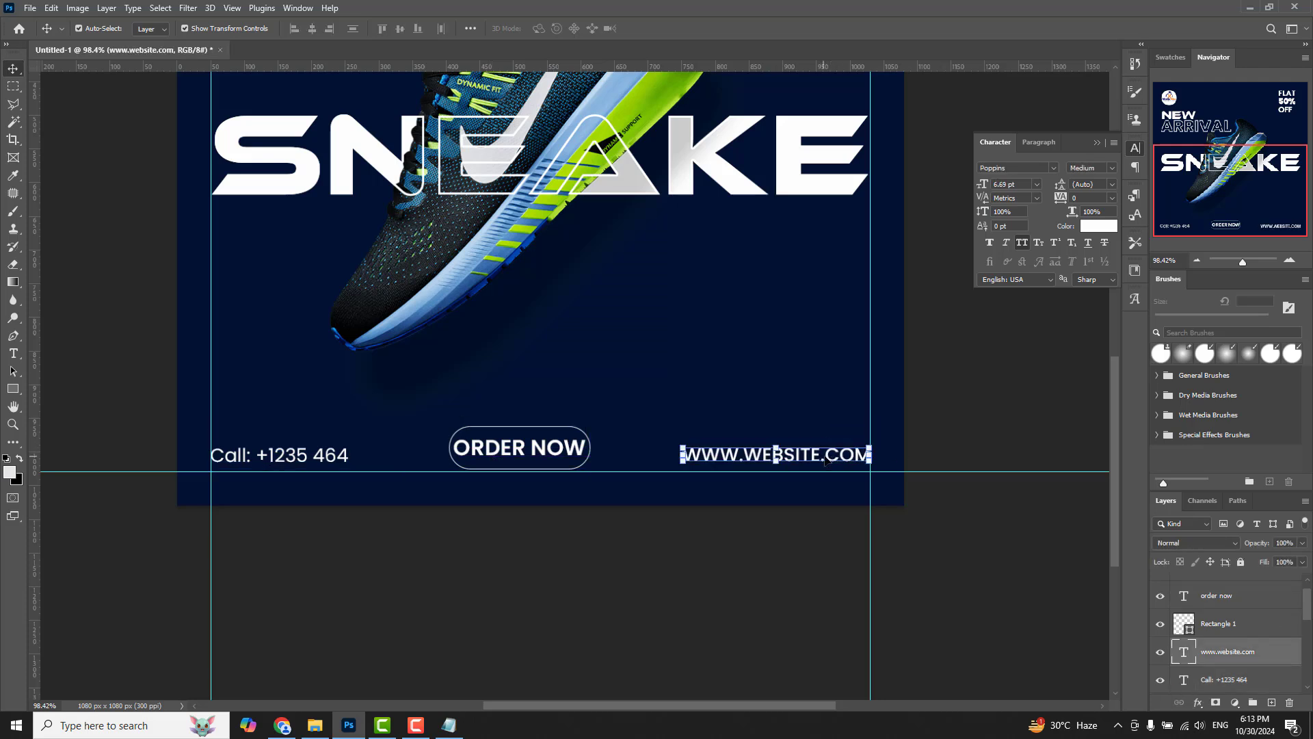
pyautogui.keyDown('shift'); pyautogui.click(520, 448); pyautogui.keyUp('shift')
pyautogui.keyDown('shift'); pyautogui.click(281, 455); pyautogui.keyUp('shift')
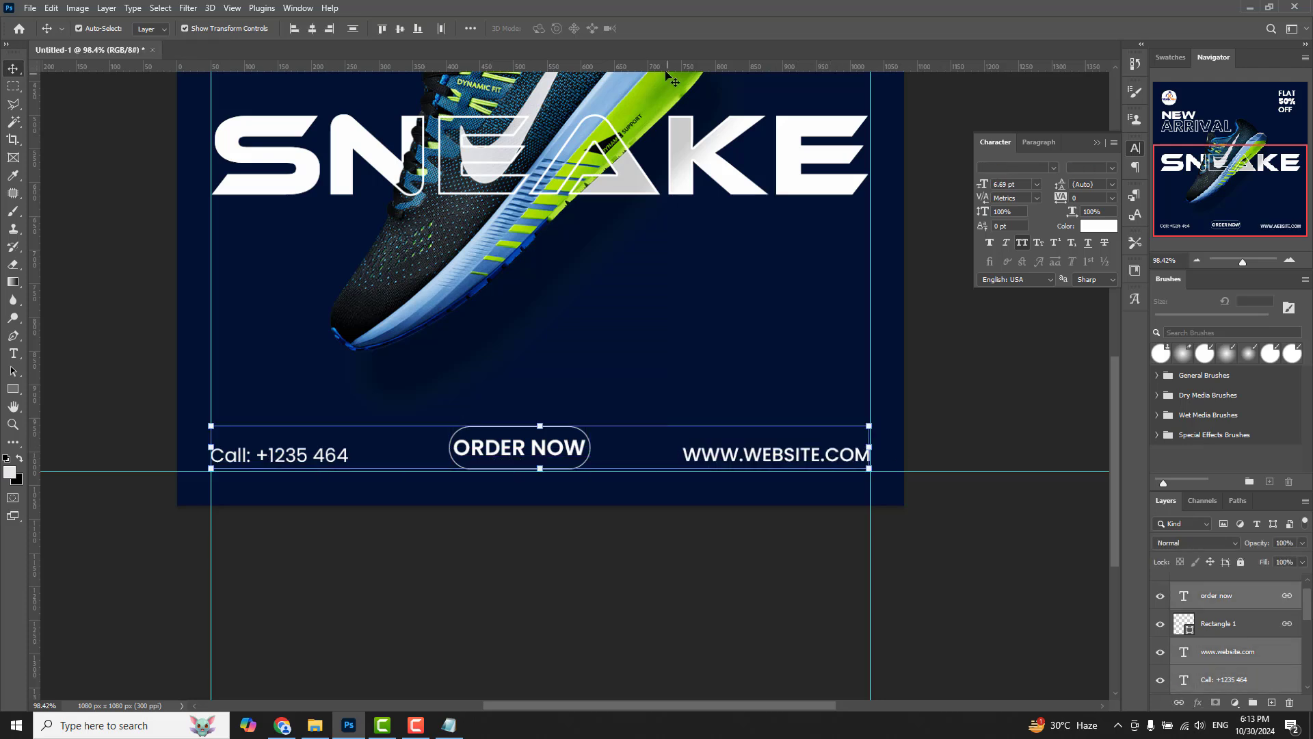
pyautogui.click(400, 29)
pyautogui.moveTo(514, 450); pyautogui.dragTo(516, 450)
# - Start a new rectangle sized 170 px wide with a height of about 2 px
pyautogui.scroll(-1, 520, 445)
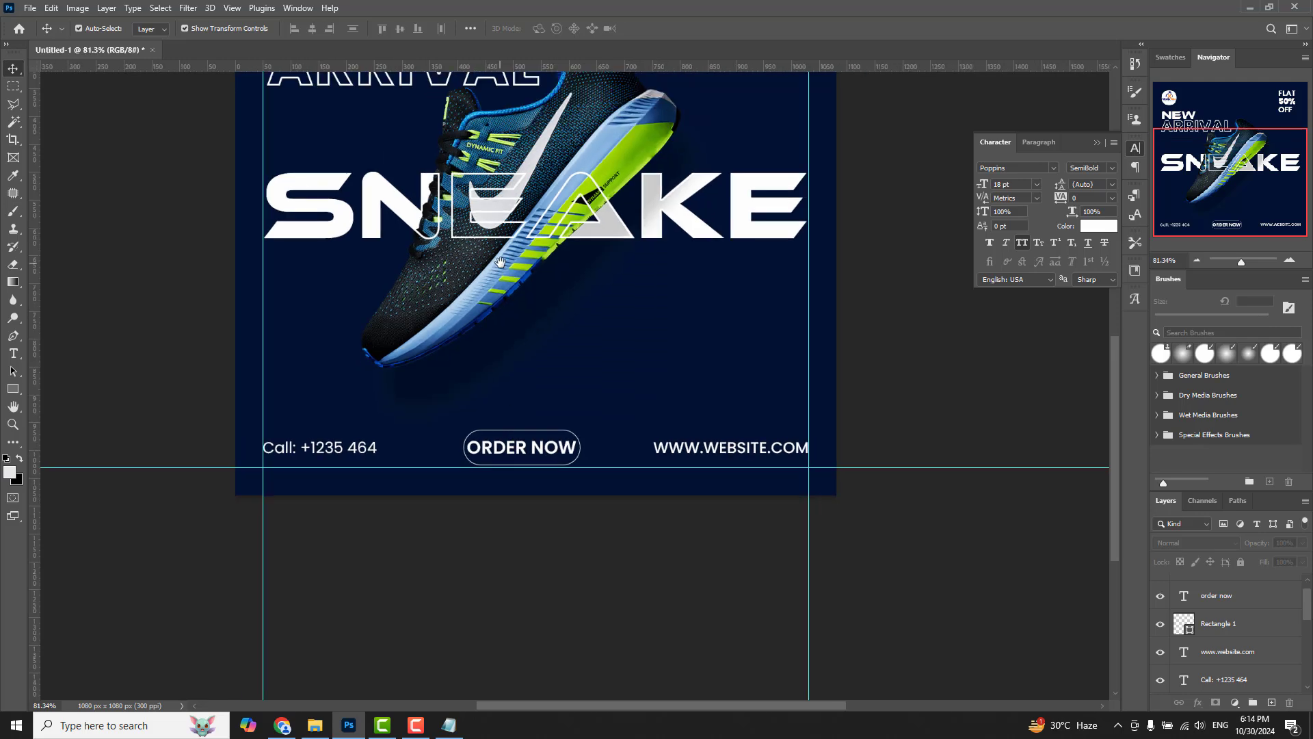
pyautogui.scroll(4, 554, 349)
pyautogui.scroll(-1, 554, 348)
pyautogui.scroll(3, 479, 356)
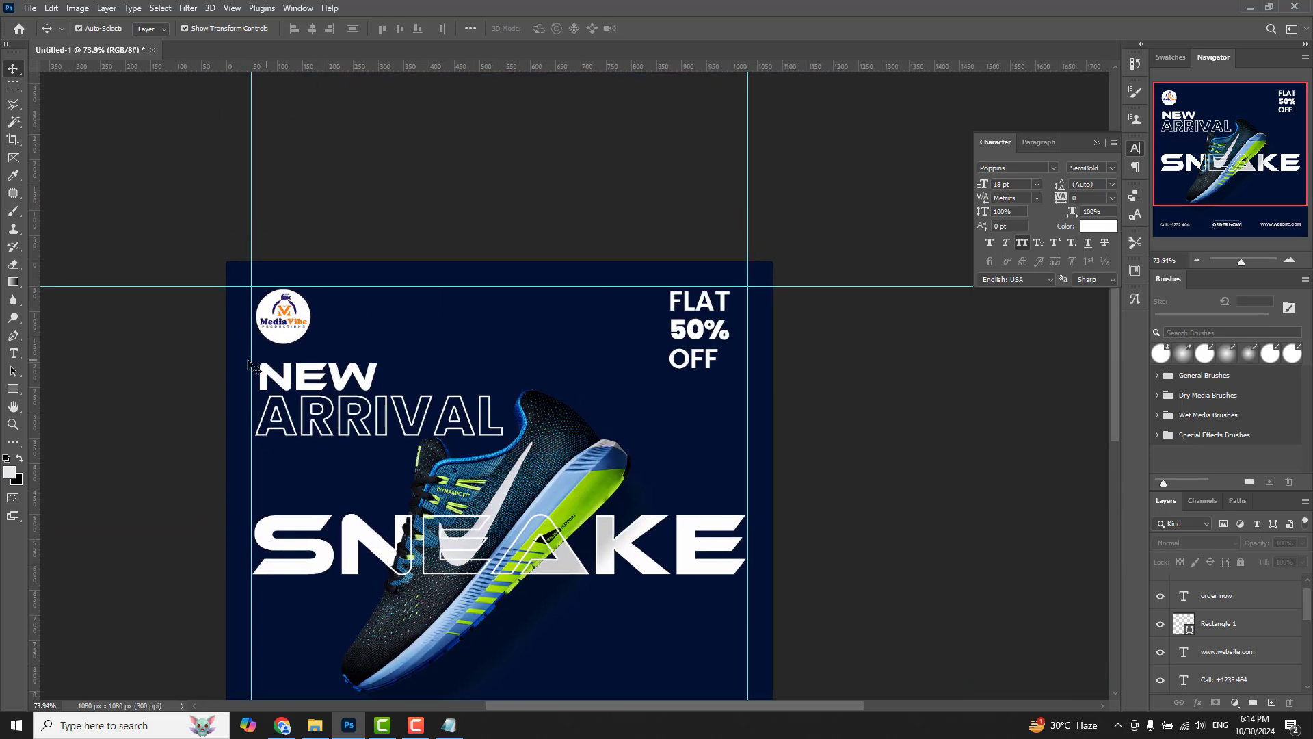
pyautogui.click(12, 389)
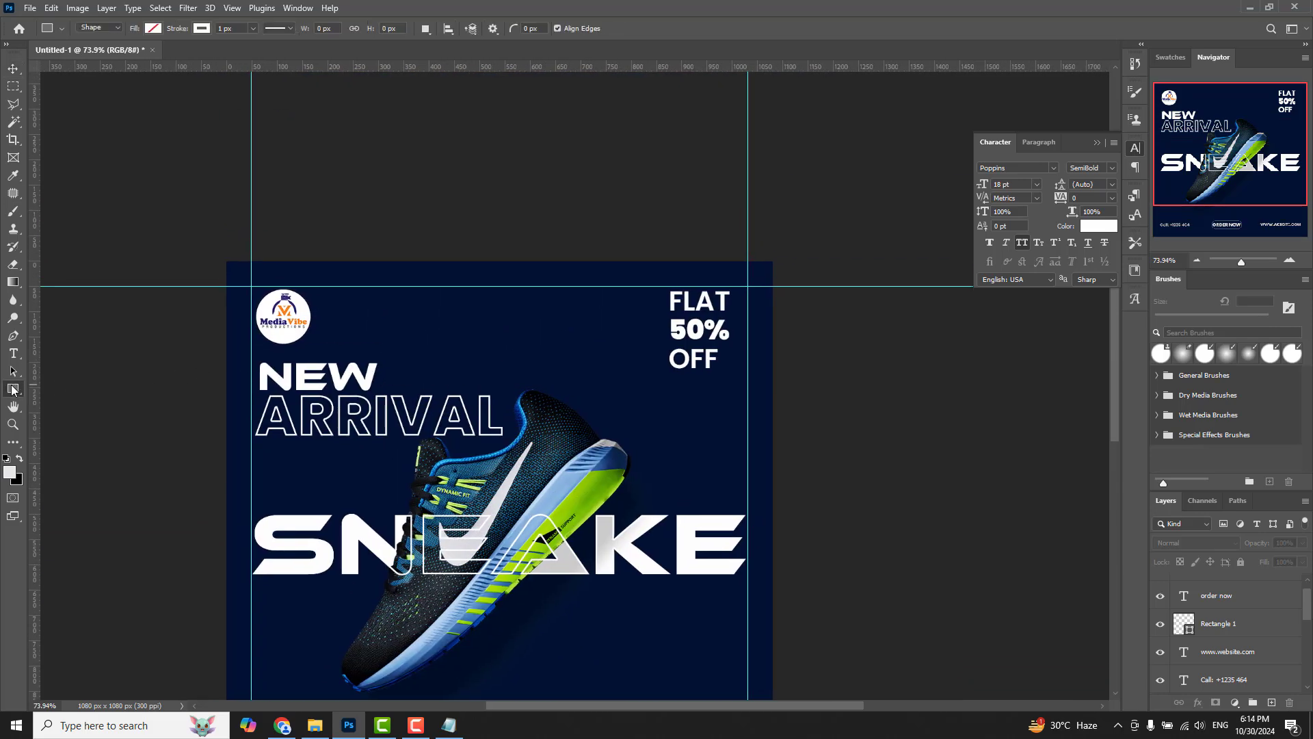
pyautogui.click(588, 335)
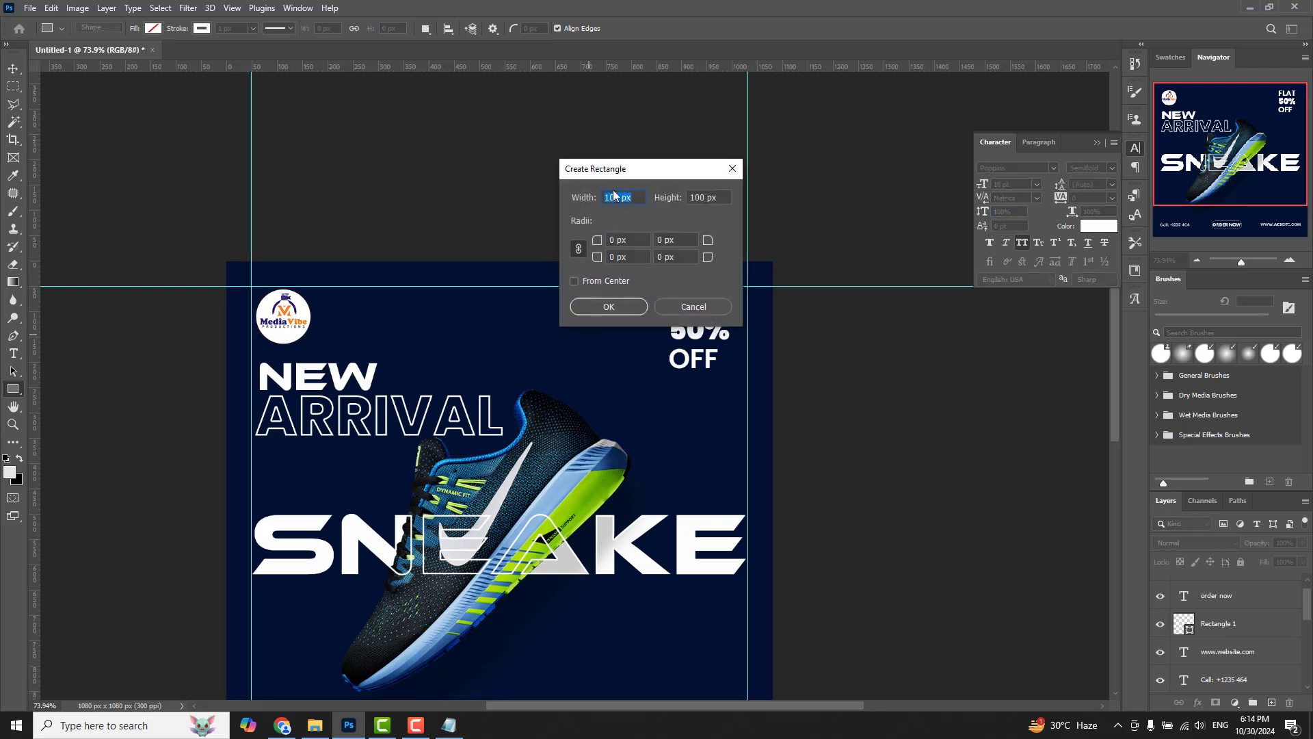
pyautogui.write('170')
pyautogui.doubleClick(699, 200)
pyautogui.write('28')
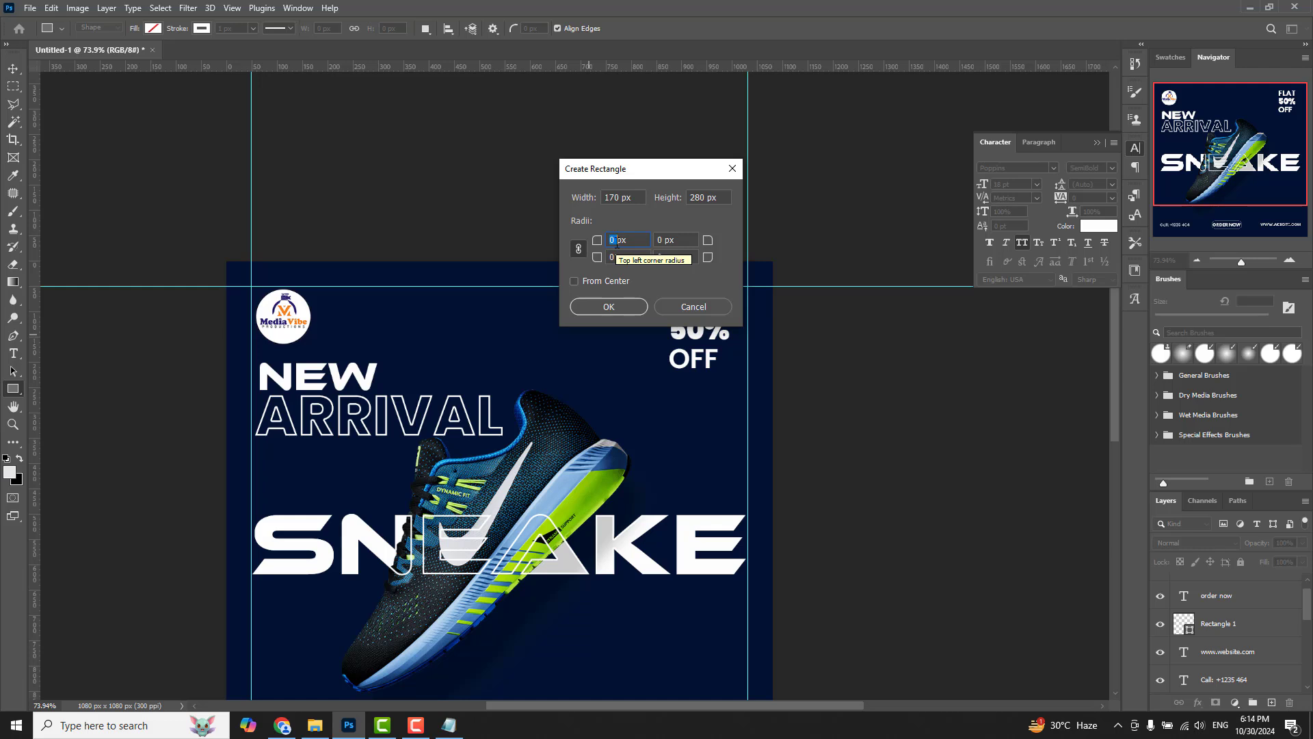
# - Create the rectangle with 60 px corner radii and place it around the FLAT 50% OFF text
pyautogui.write('60')
pyautogui.click(618, 305)
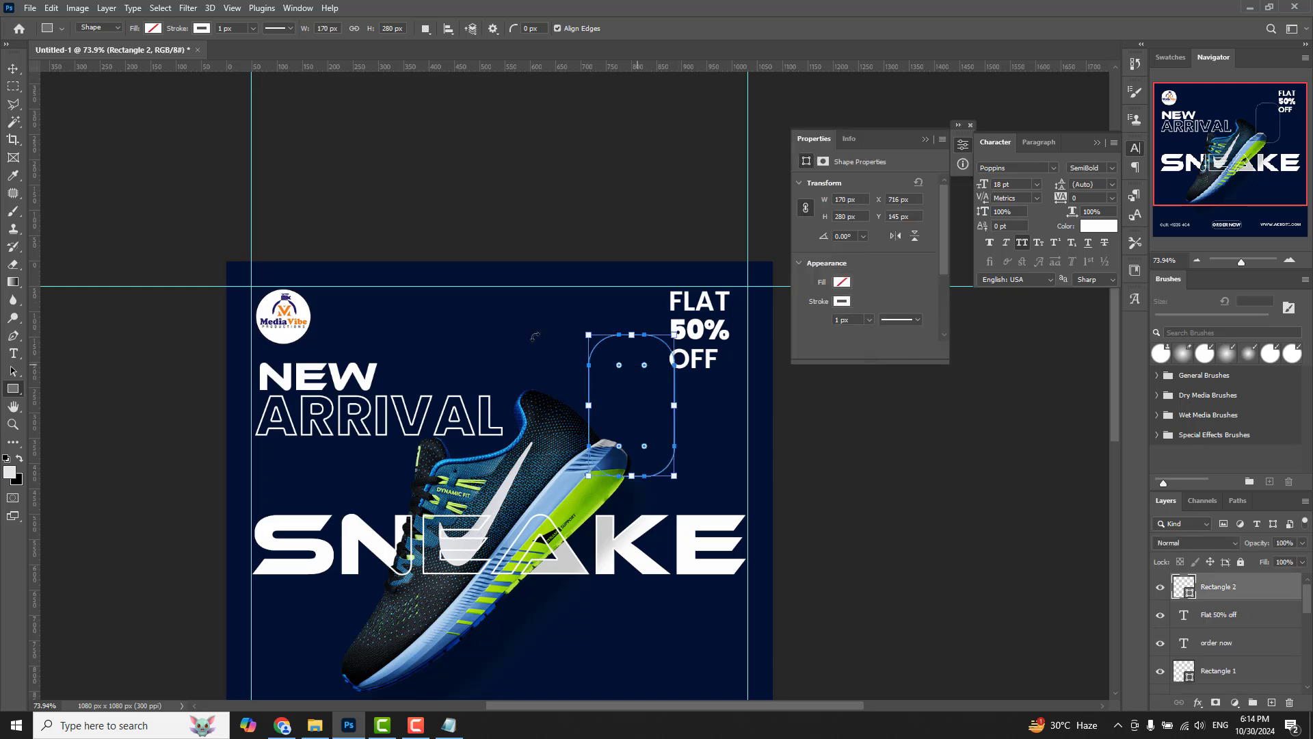
pyautogui.click(13, 69)
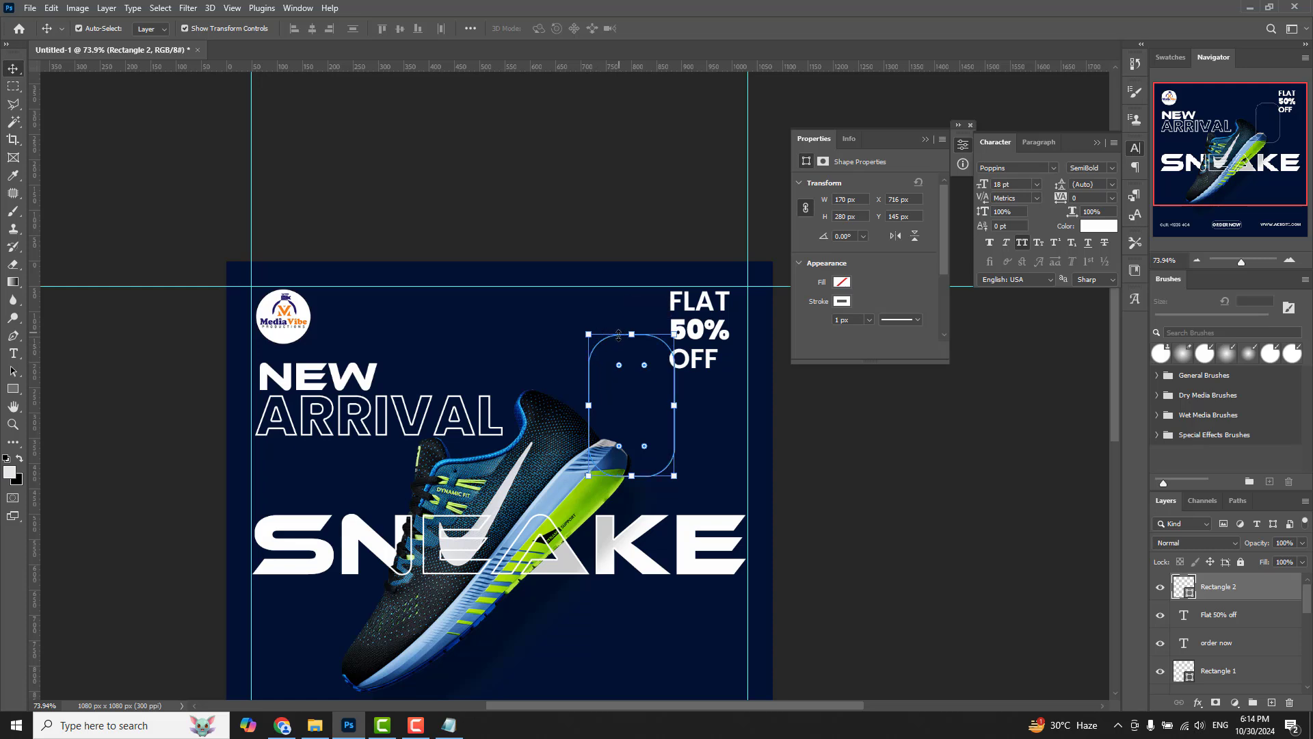
pyautogui.moveTo(612, 338)
pyautogui.mouseDown()
pyautogui.moveTo(677, 262)
pyautogui.moveTo(678, 241)
pyautogui.mouseUp()
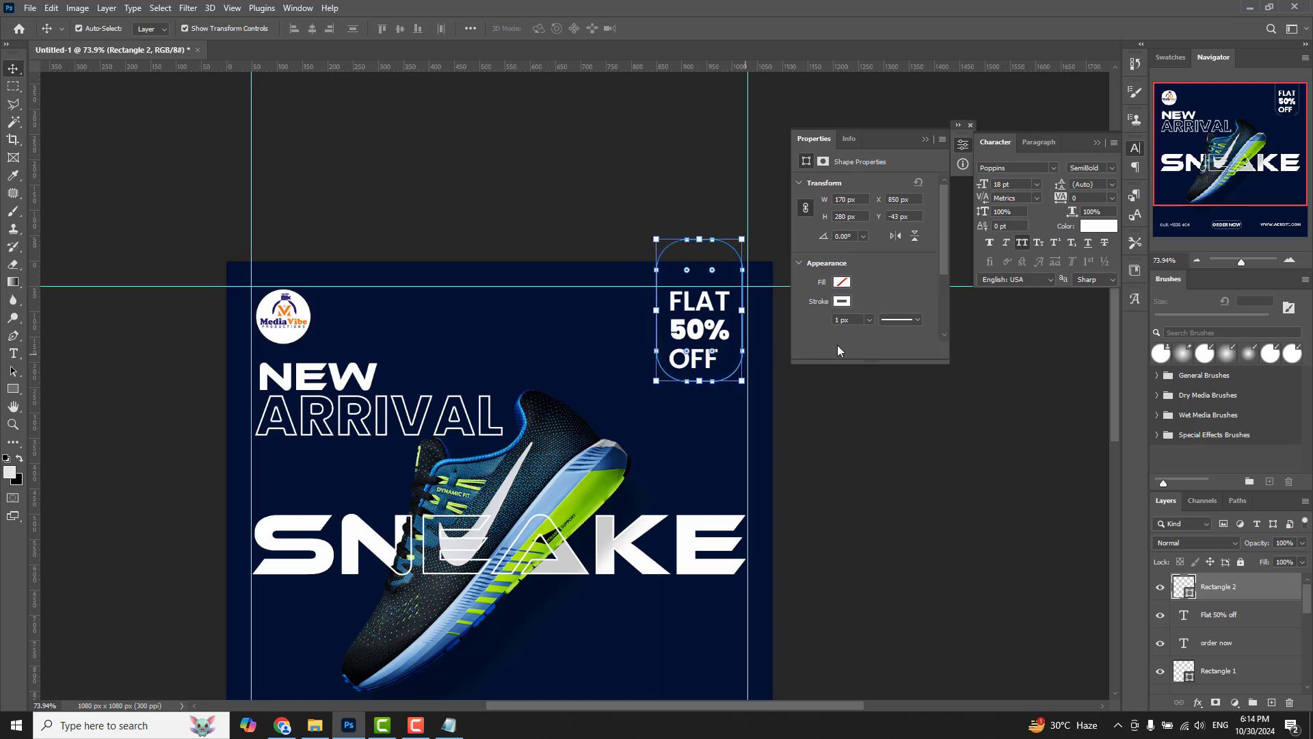
# - Change the badge outline to a dashed line style
pyautogui.click(889, 319)
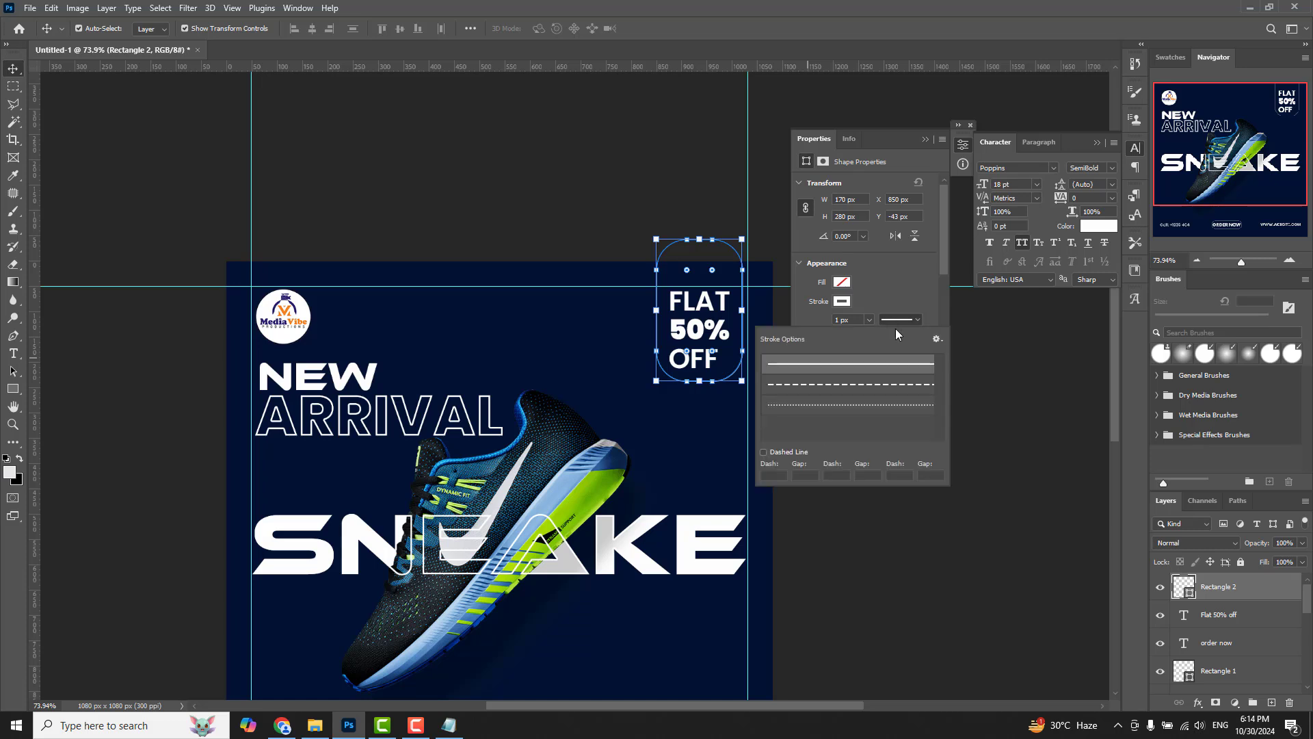
pyautogui.click(900, 387)
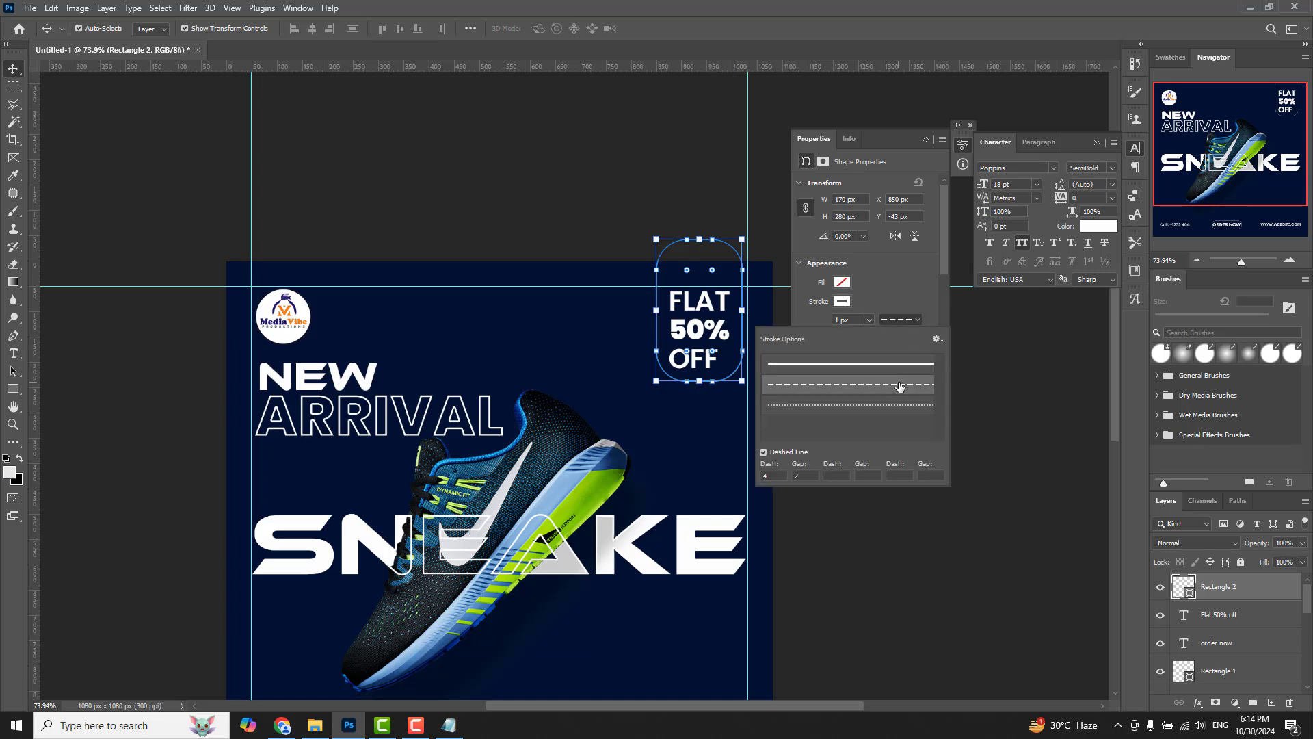
pyautogui.click(841, 319)
pyautogui.write('3')
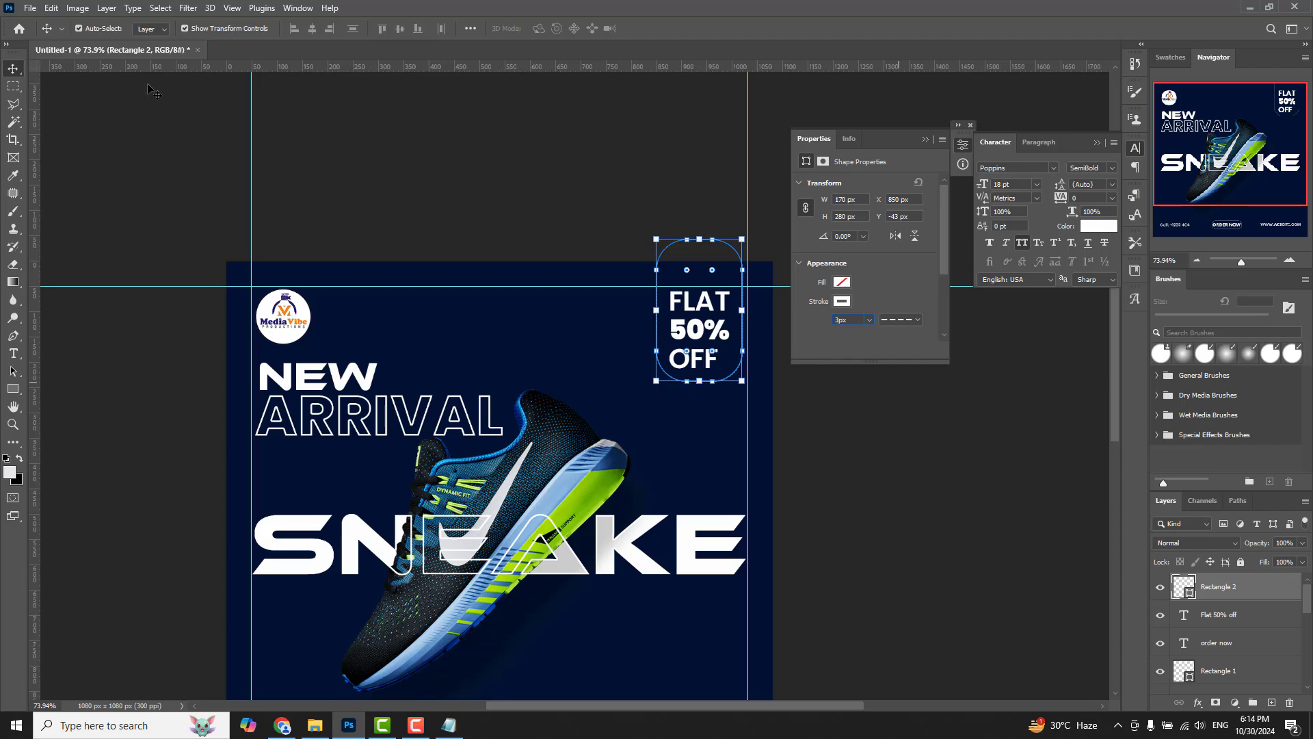
pyautogui.click(157, 123)
# - Zoom in on the badge, set its dashed outline width to 3 px, and hide Properties
pyautogui.scroll(3, 713, 345)
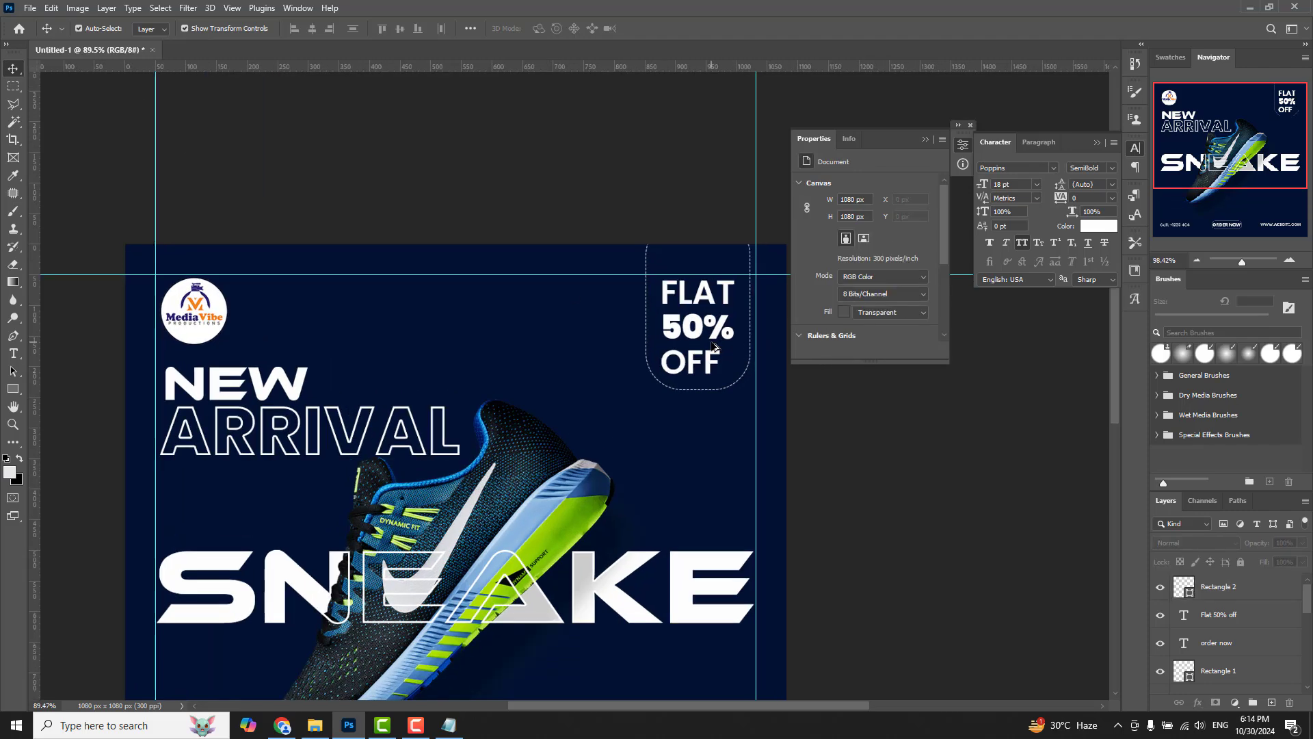
pyautogui.scroll(3, 711, 342)
pyautogui.scroll(3, 704, 335)
pyautogui.moveTo(684, 321); pyautogui.dragTo(690, 322)
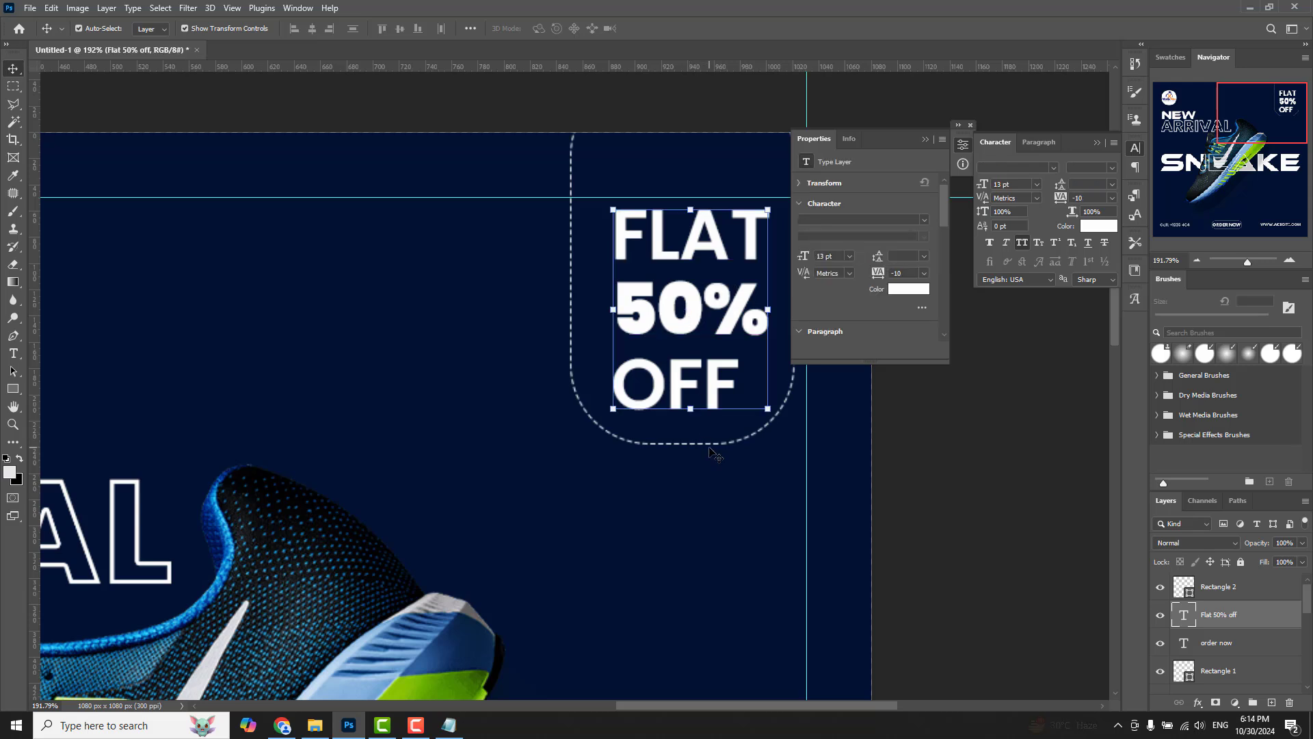
pyautogui.click(780, 428)
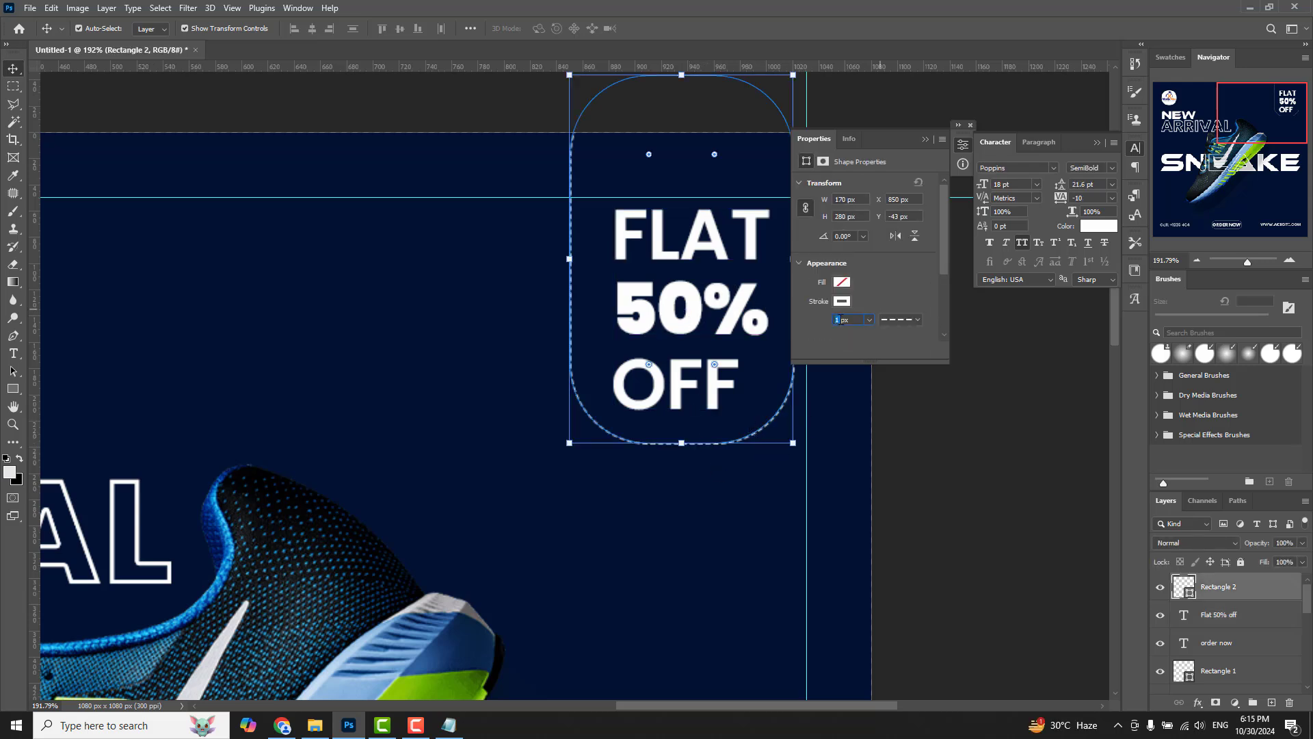
pyautogui.write('3')
pyautogui.press('Return')
pyautogui.click(855, 431)
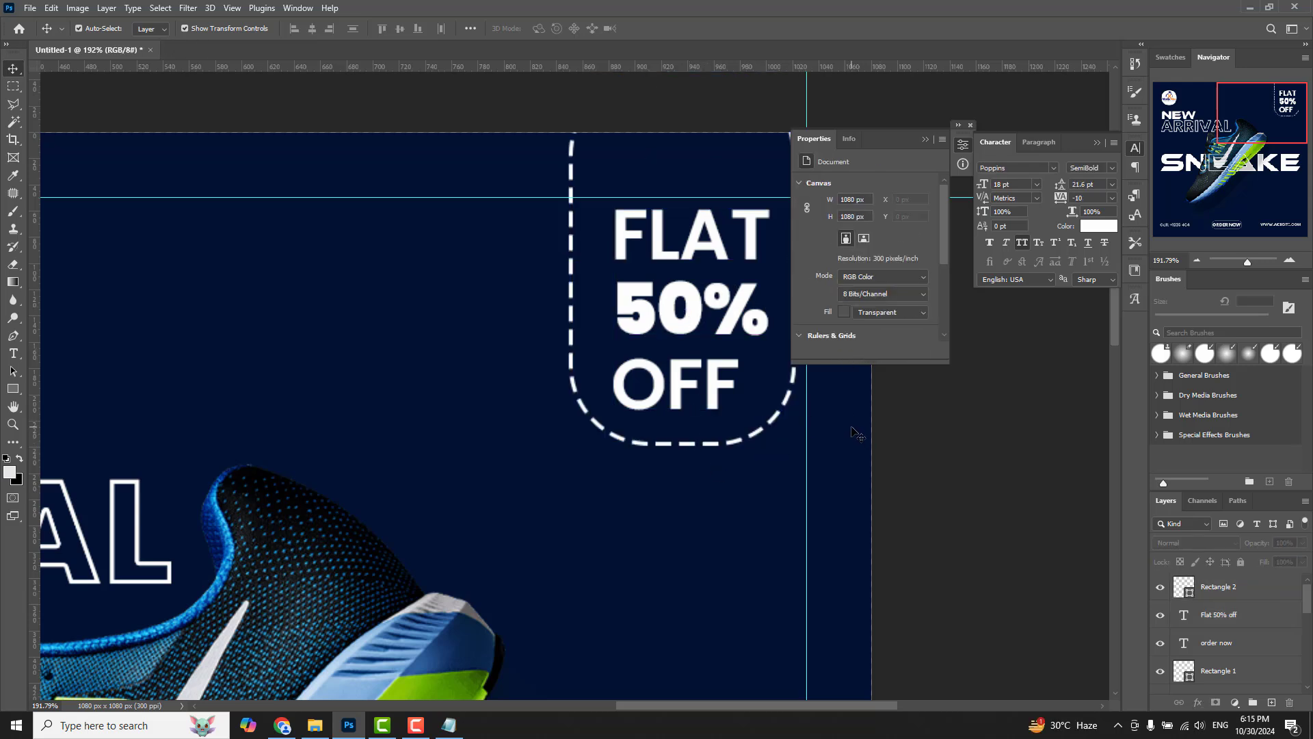
pyautogui.click(925, 138)
pyautogui.click(571, 284)
# - Narrow the dashed badge and stretch its top up past the canvas edge
pyautogui.moveTo(570, 260); pyautogui.dragTo(586, 260)
pyautogui.moveTo(715, 301); pyautogui.dragTo(717, 301)
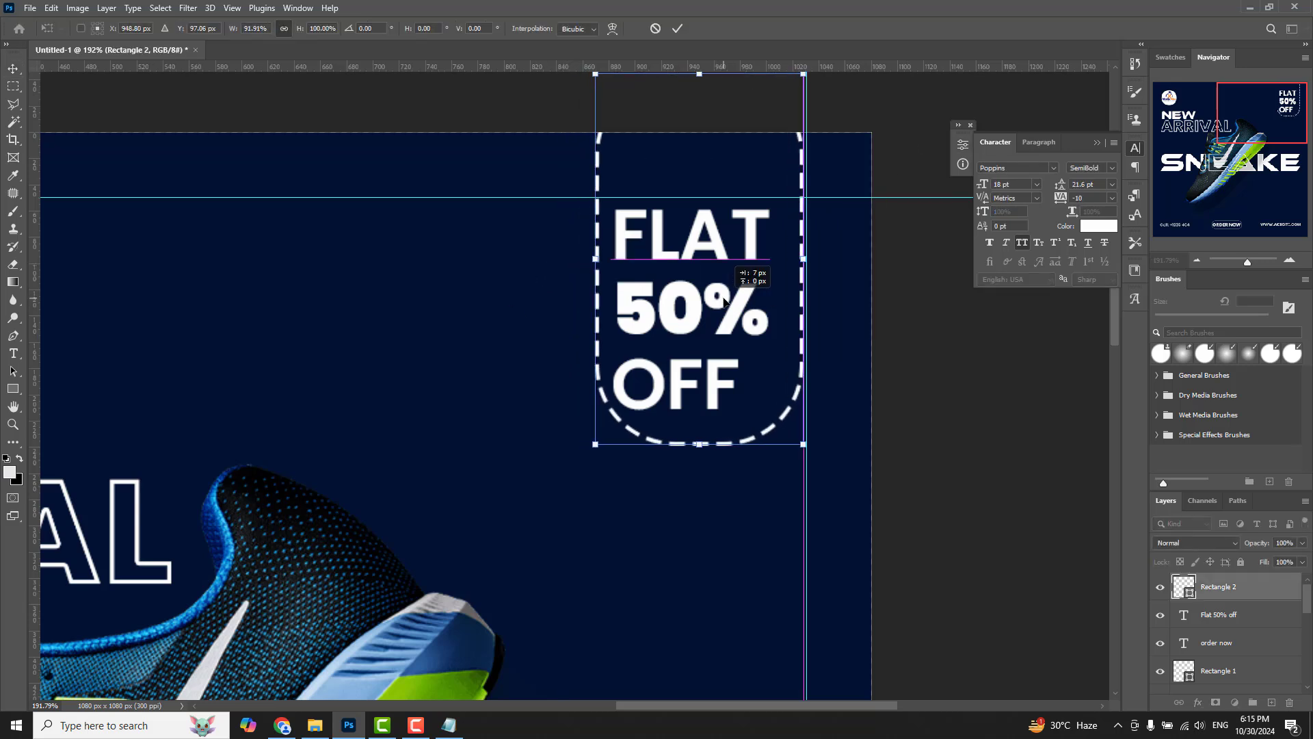
pyautogui.press('Return')
pyautogui.scroll(-3, 668, 429)
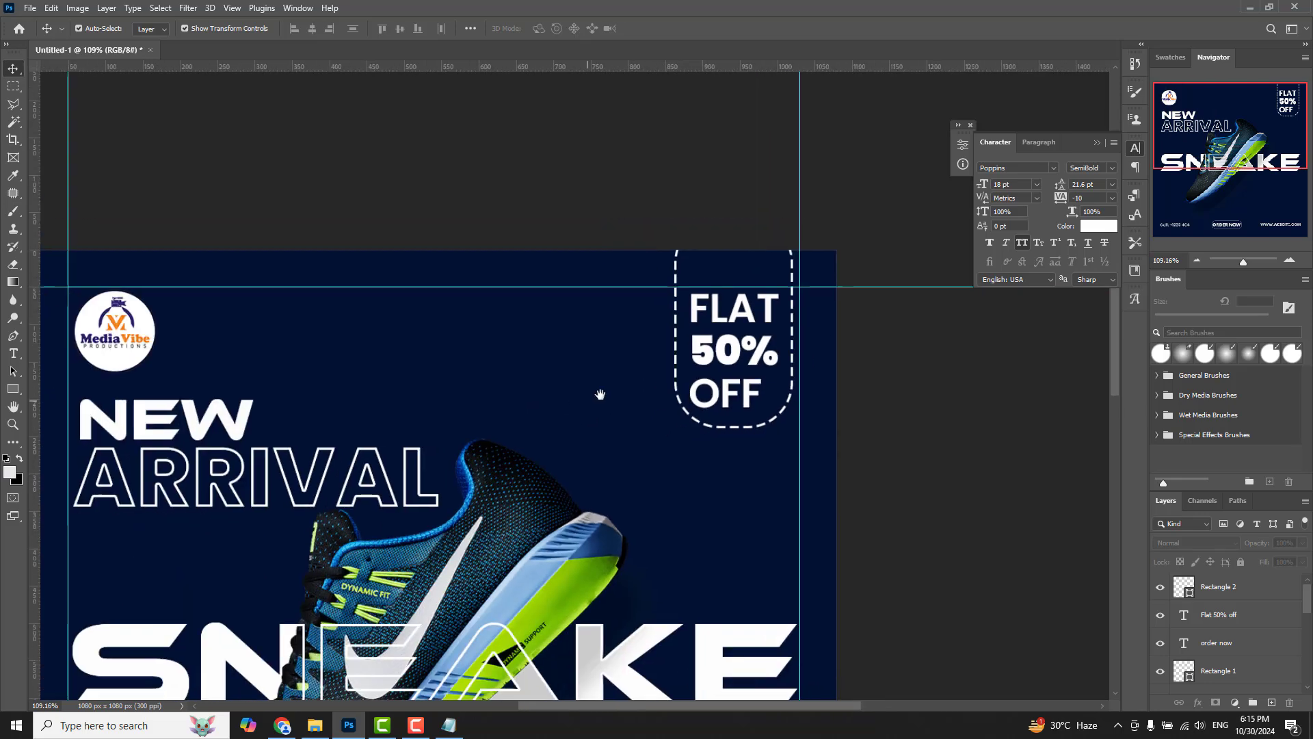
pyautogui.click(736, 252)
pyautogui.moveTo(794, 202); pyautogui.dragTo(794, 171)
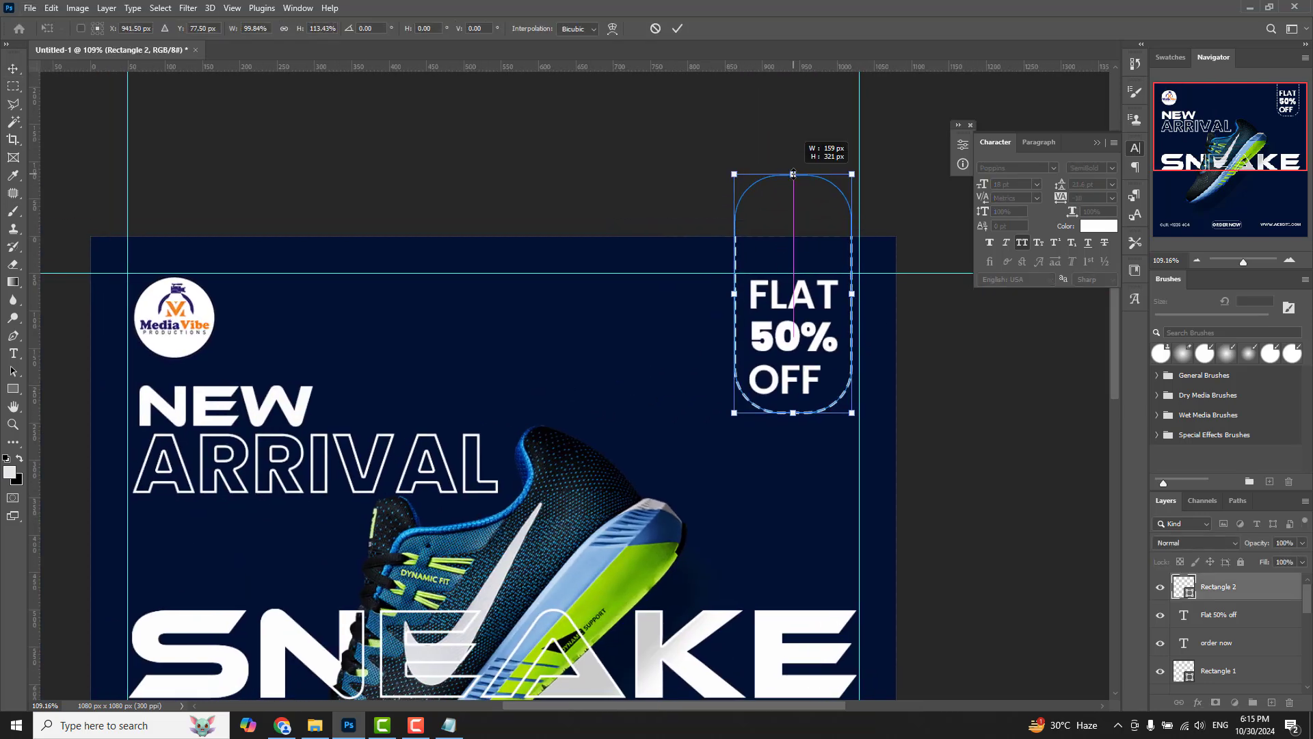
pyautogui.click(677, 29)
pyautogui.scroll(-2, 690, 315)
pyautogui.scroll(2, 690, 315)
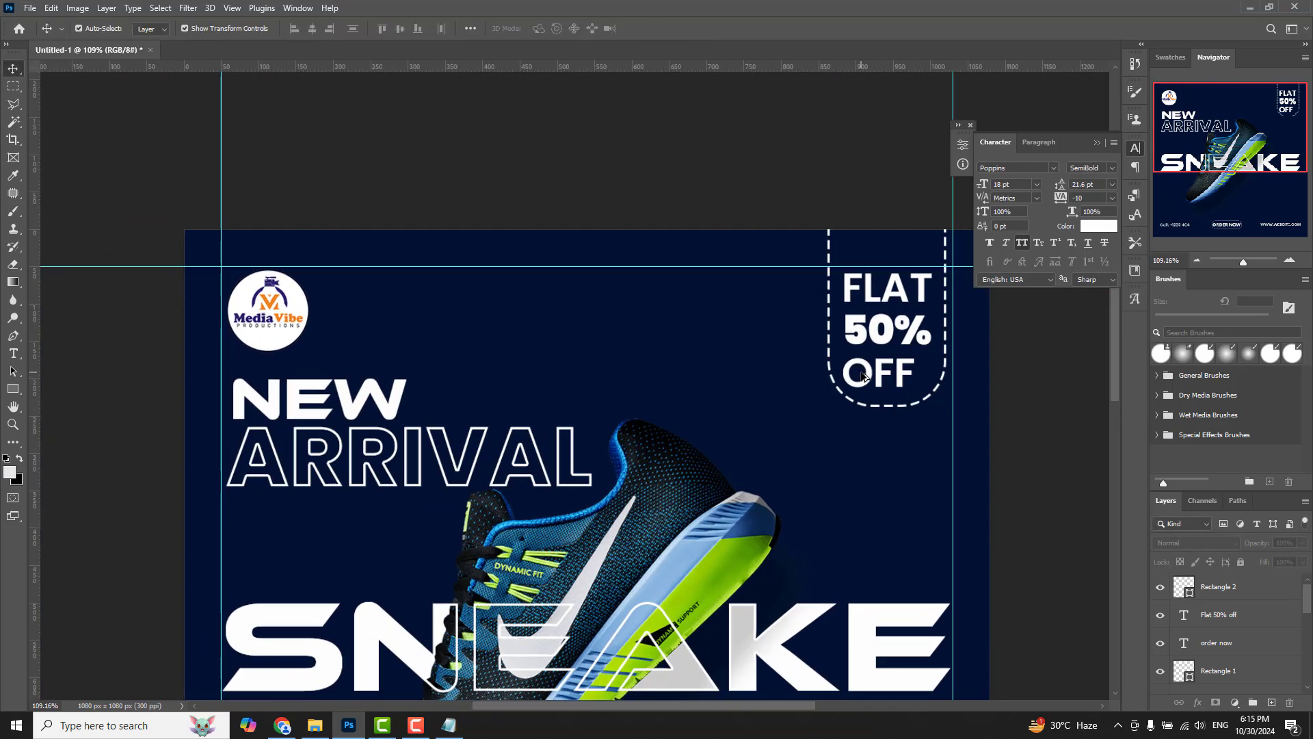
pyautogui.click(920, 410)
# - Centre-align the FLAT 50% OFF text and move it to the badge's centre
pyautogui.click(882, 331)
pyautogui.doubleClick(882, 331)
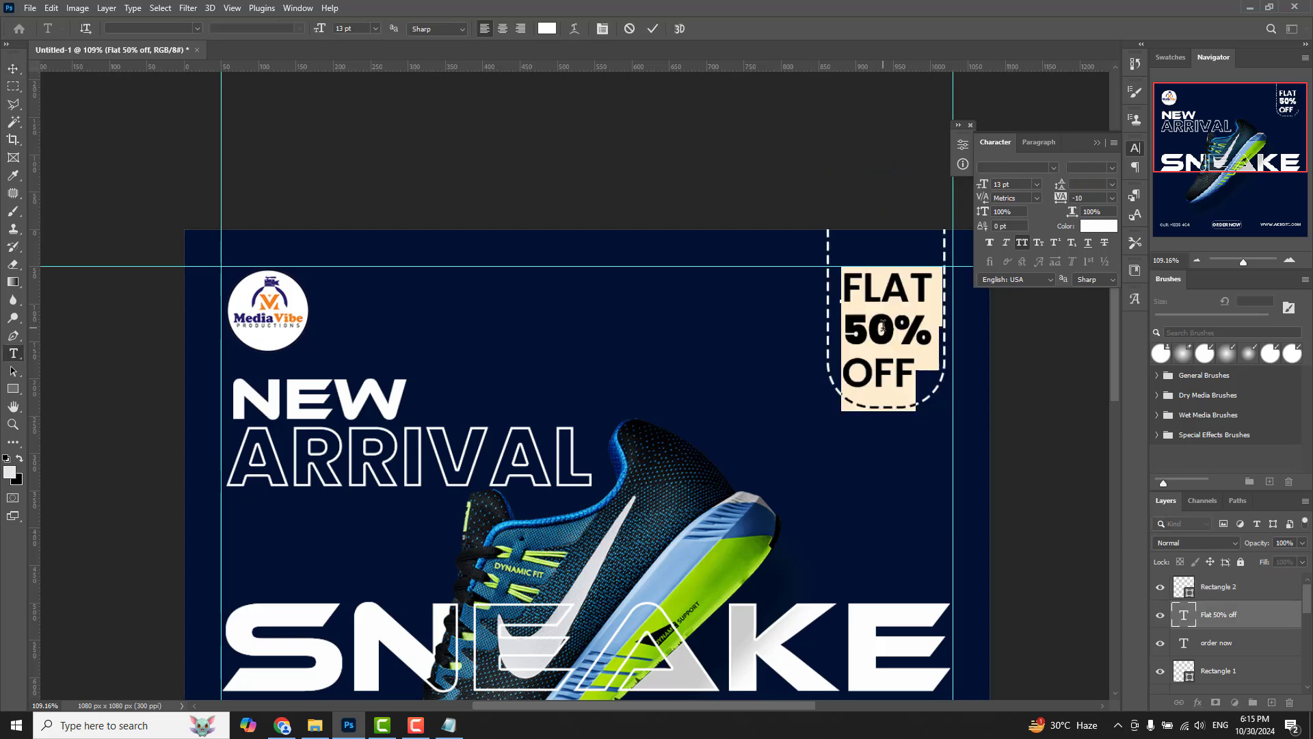
pyautogui.hotkey('ctrl', 'shift', 'c')
pyautogui.hotkey('ctrl', 'Return')
pyautogui.moveTo(874, 347)
pyautogui.mouseDown()
pyautogui.moveTo(920, 336)
pyautogui.moveTo(903, 349)
pyautogui.mouseUp()
pyautogui.keyDown('shift'); pyautogui.click(946, 383); pyautogui.keyUp('shift')
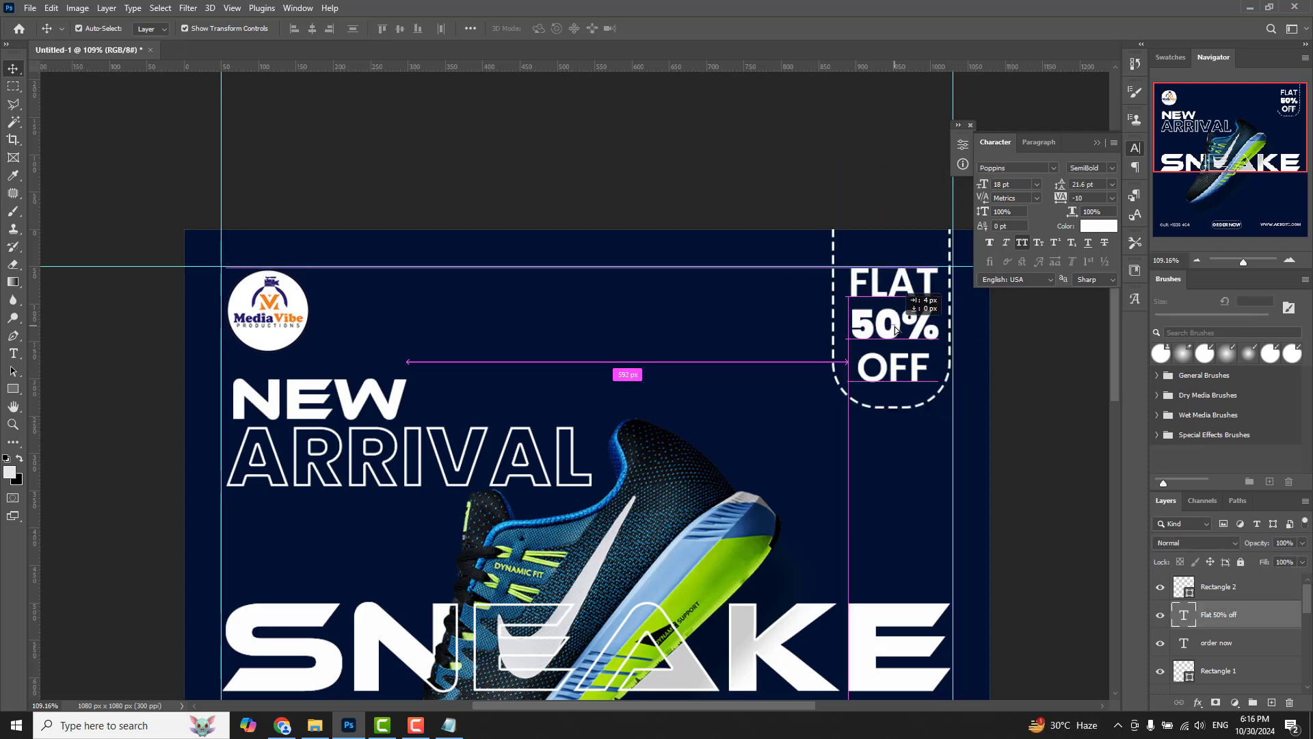
pyautogui.scroll(-1, 855, 314)
pyautogui.scroll(-1, 810, 274)
pyautogui.scroll(-1, 811, 274)
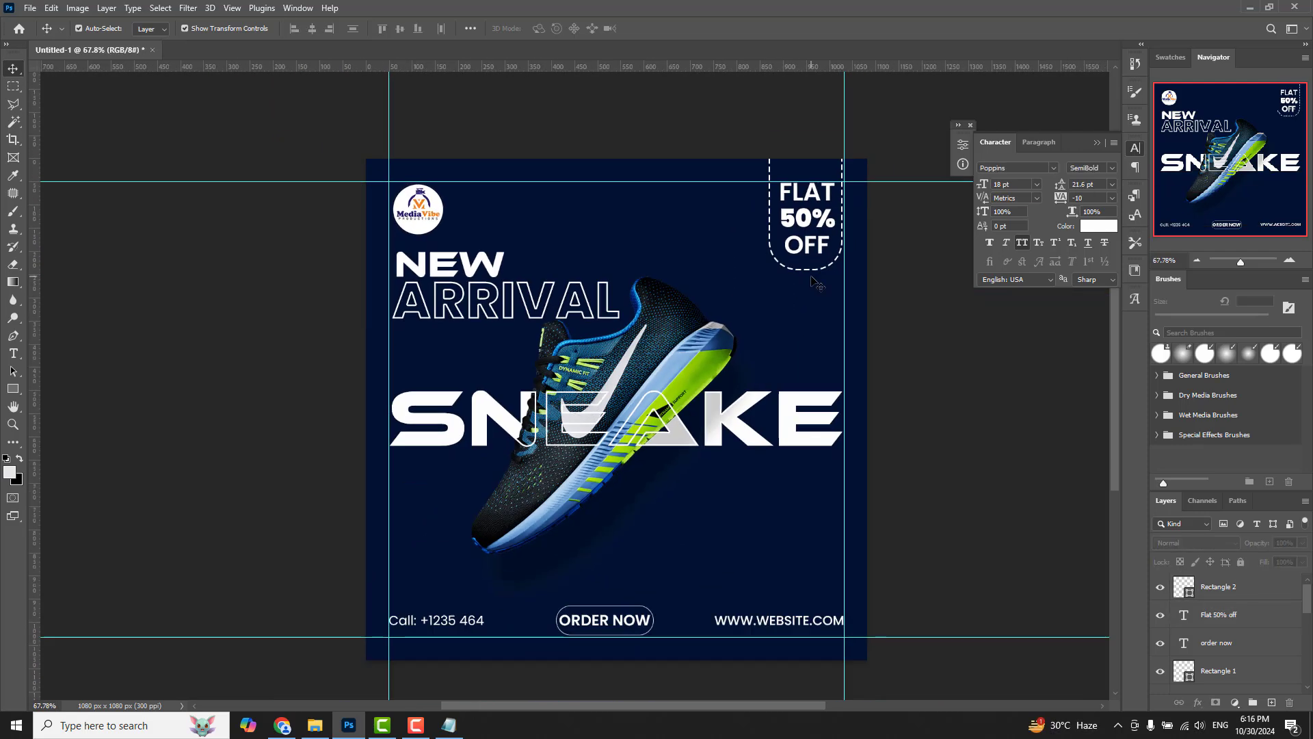
pyautogui.click(814, 250)
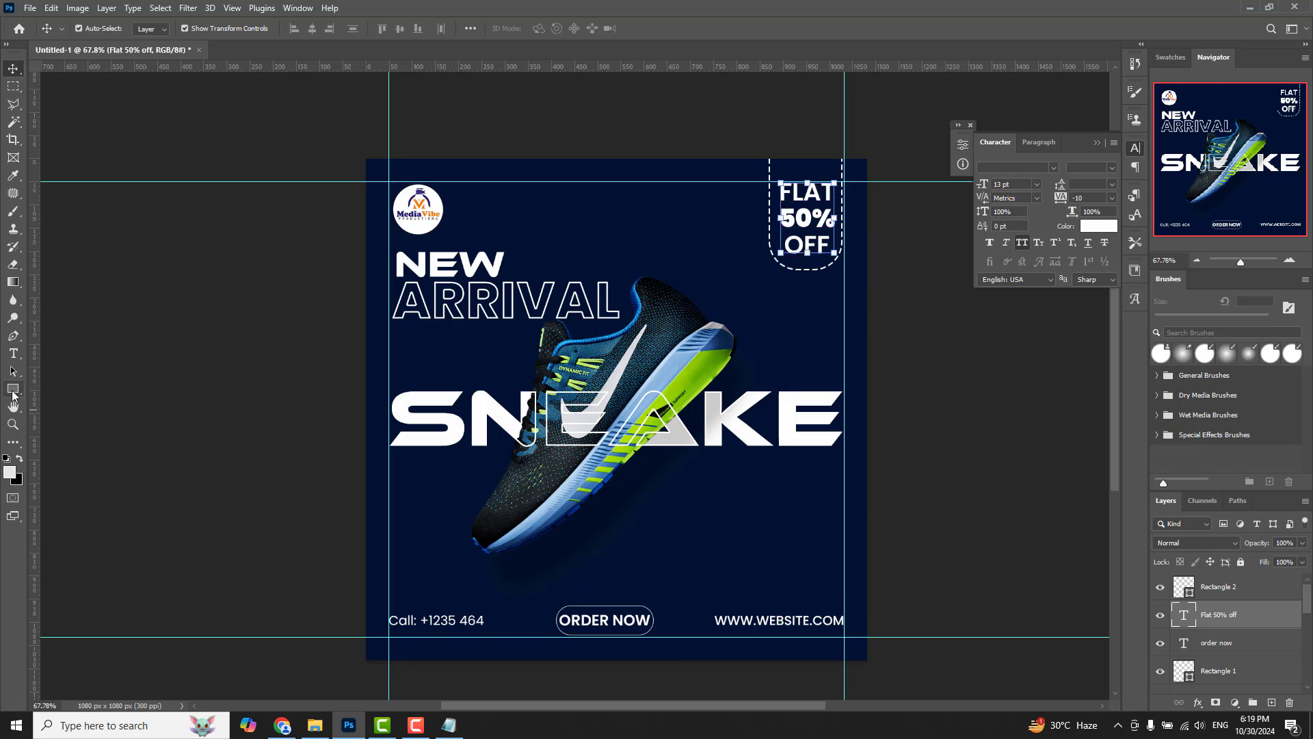
# - Draw a 90 by 1200 px rectangle with 0 px corner radii
pyautogui.click(12, 389)
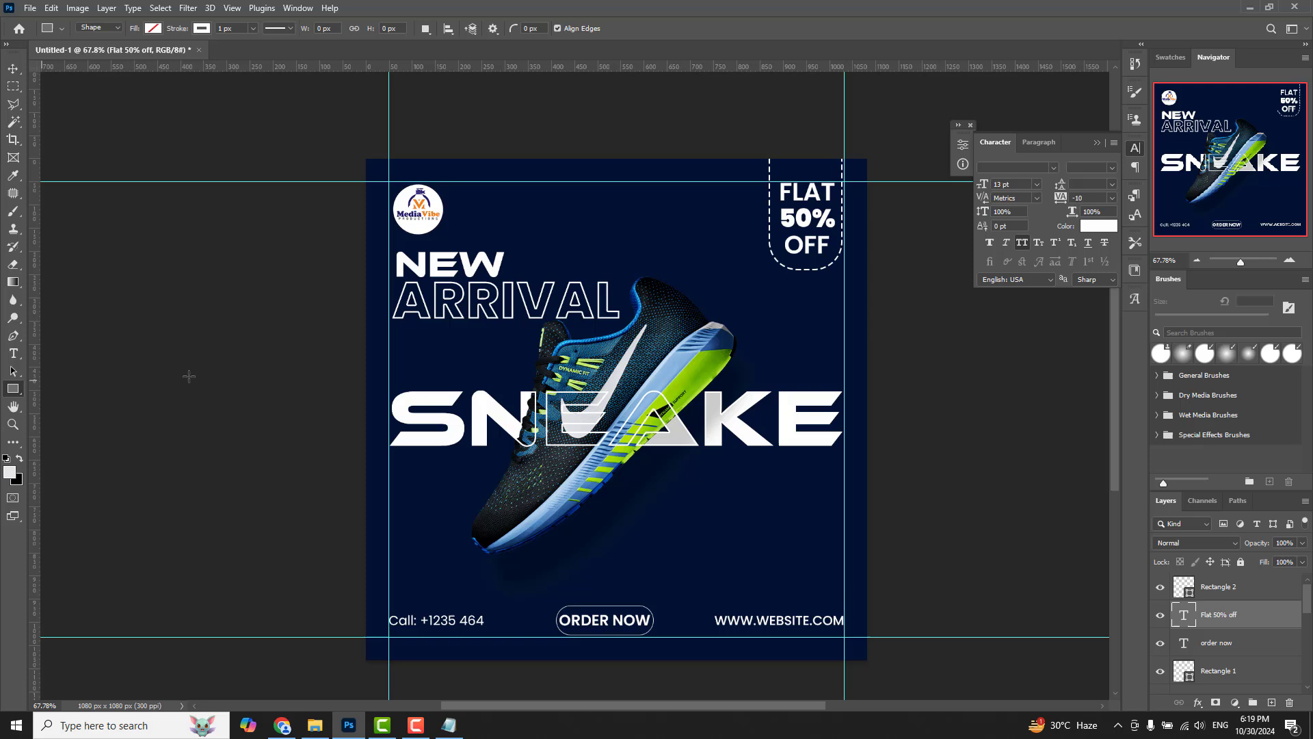
pyautogui.click(450, 358)
pyautogui.write('90')
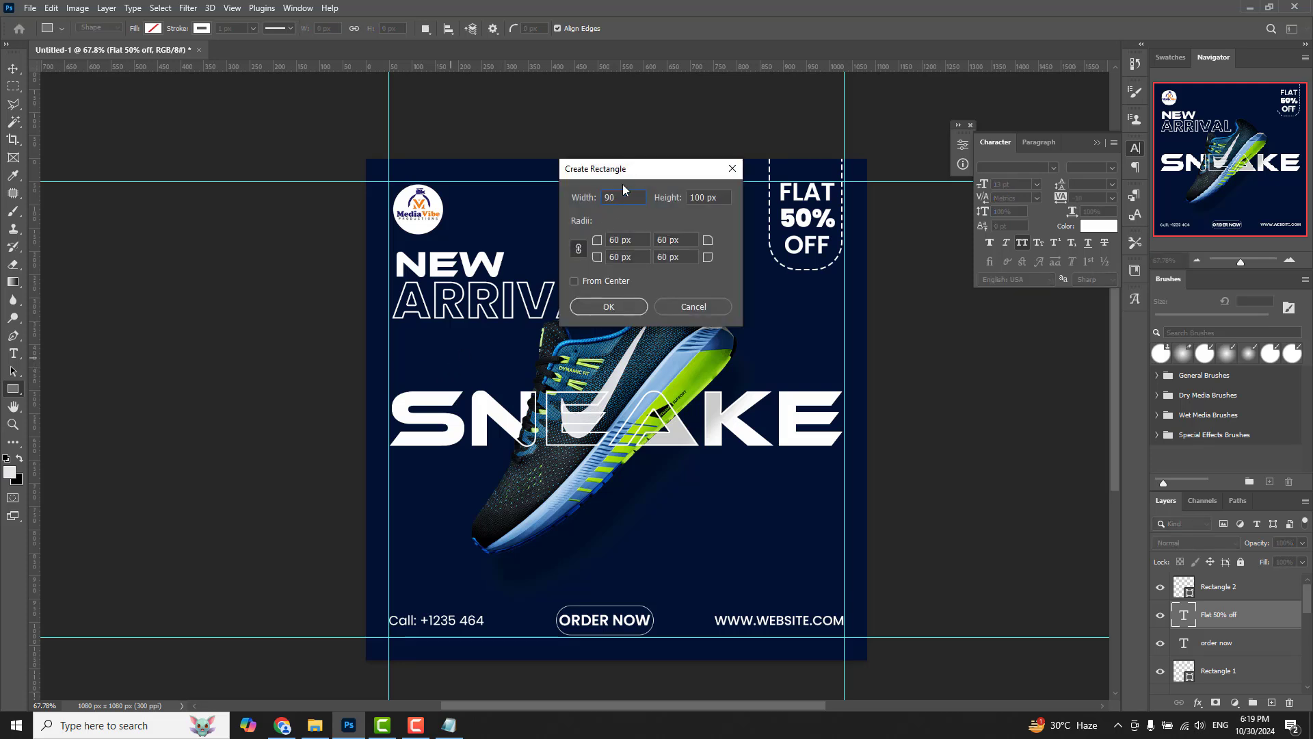
pyautogui.press('Tab')
pyautogui.write('12')
pyautogui.write('0')
pyautogui.click(618, 305)
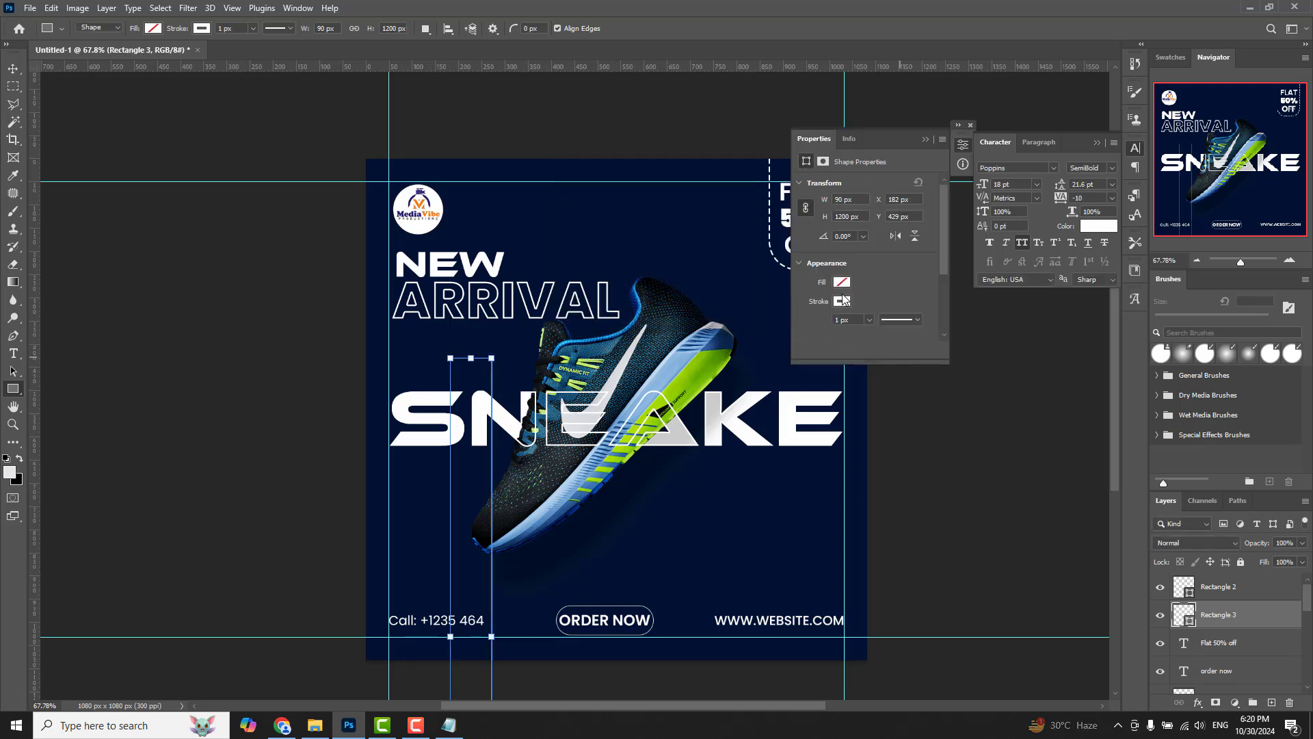
# - Remove the tall rectangle's stroke and fill it with a lightened blue sampled from the shoe sole
pyautogui.click(842, 302)
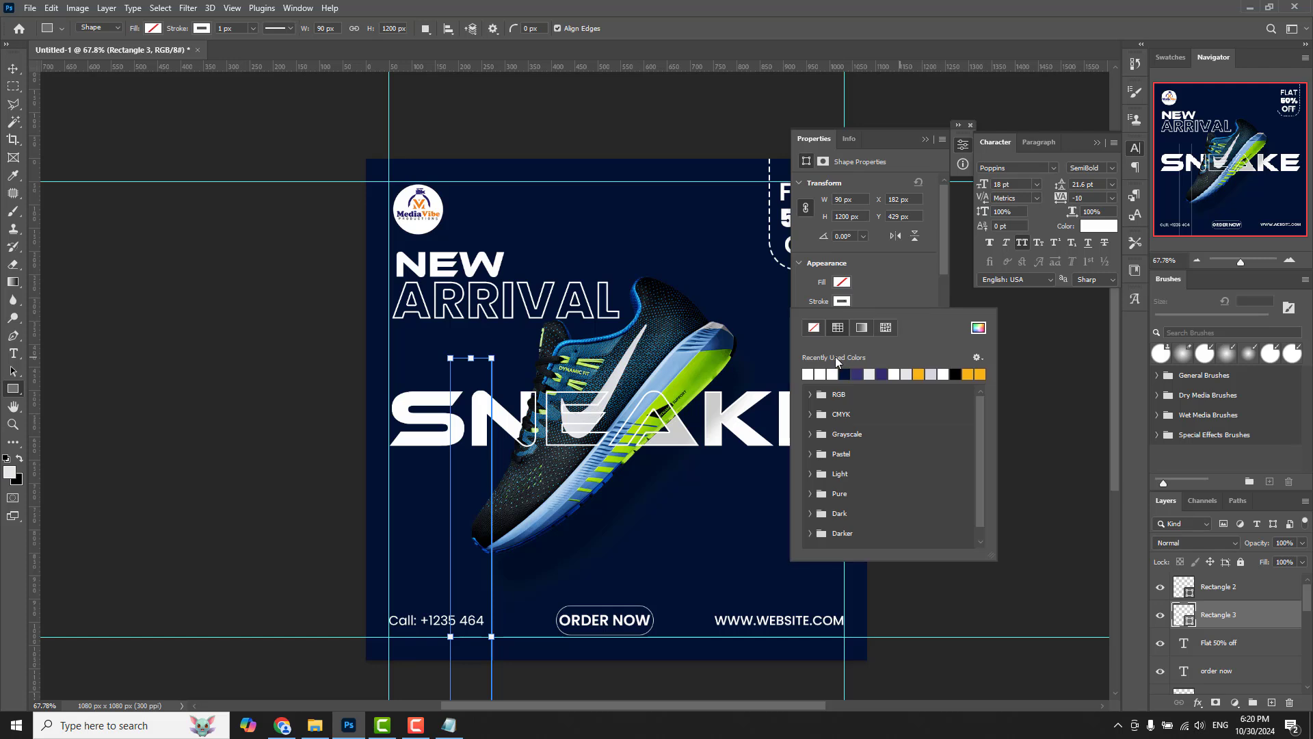
pyautogui.click(815, 328)
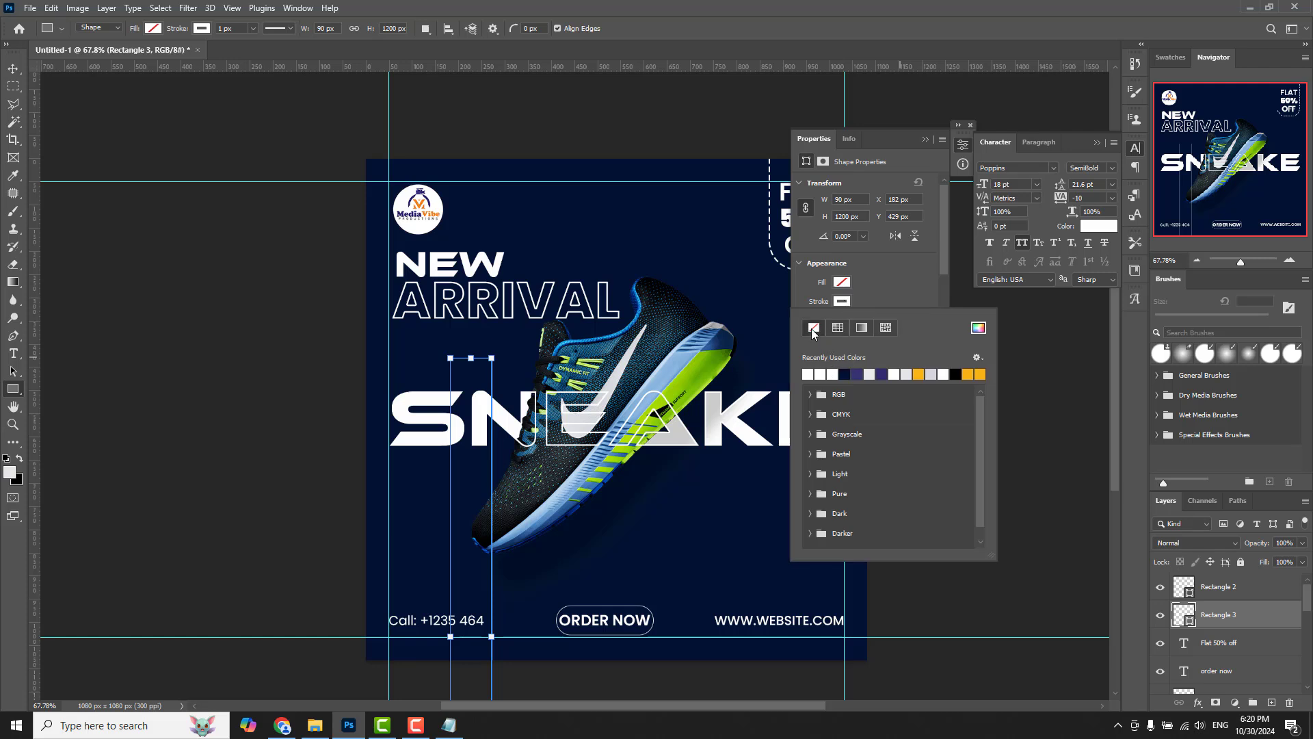
pyautogui.click(842, 282)
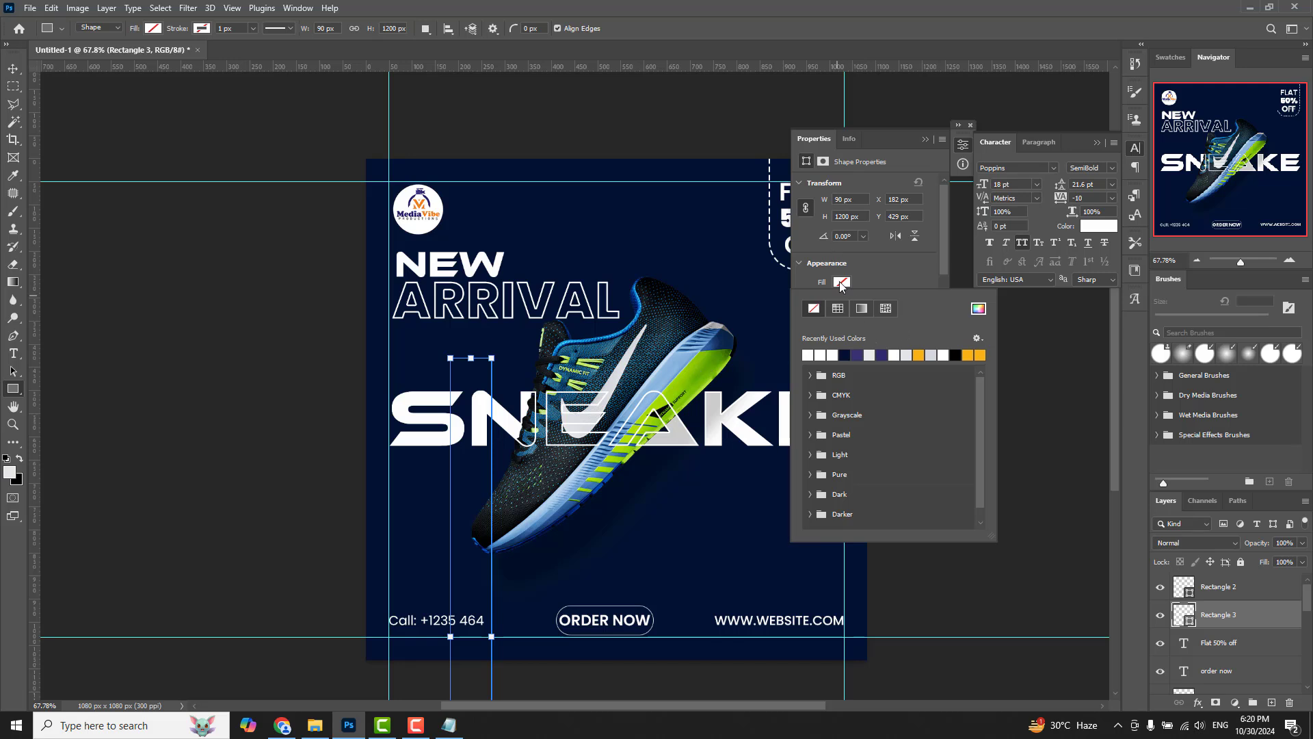
pyautogui.click(841, 283)
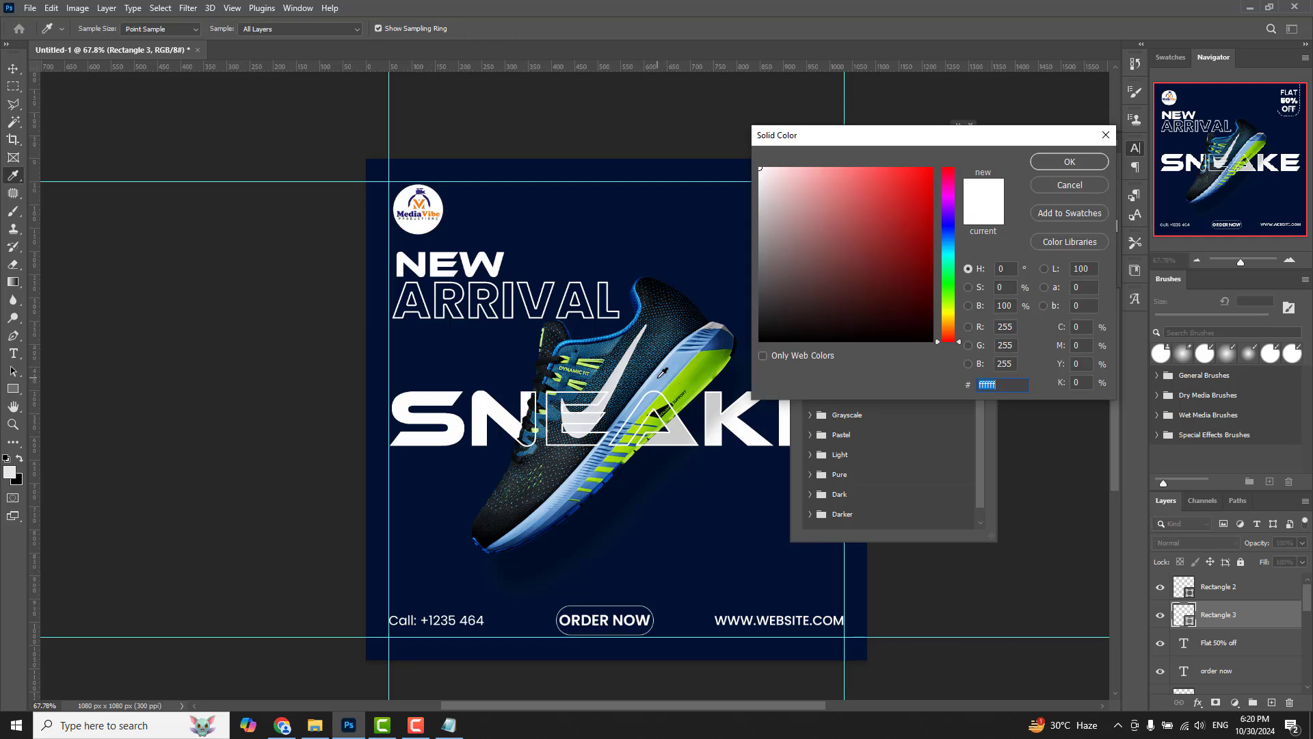
pyautogui.click(661, 373)
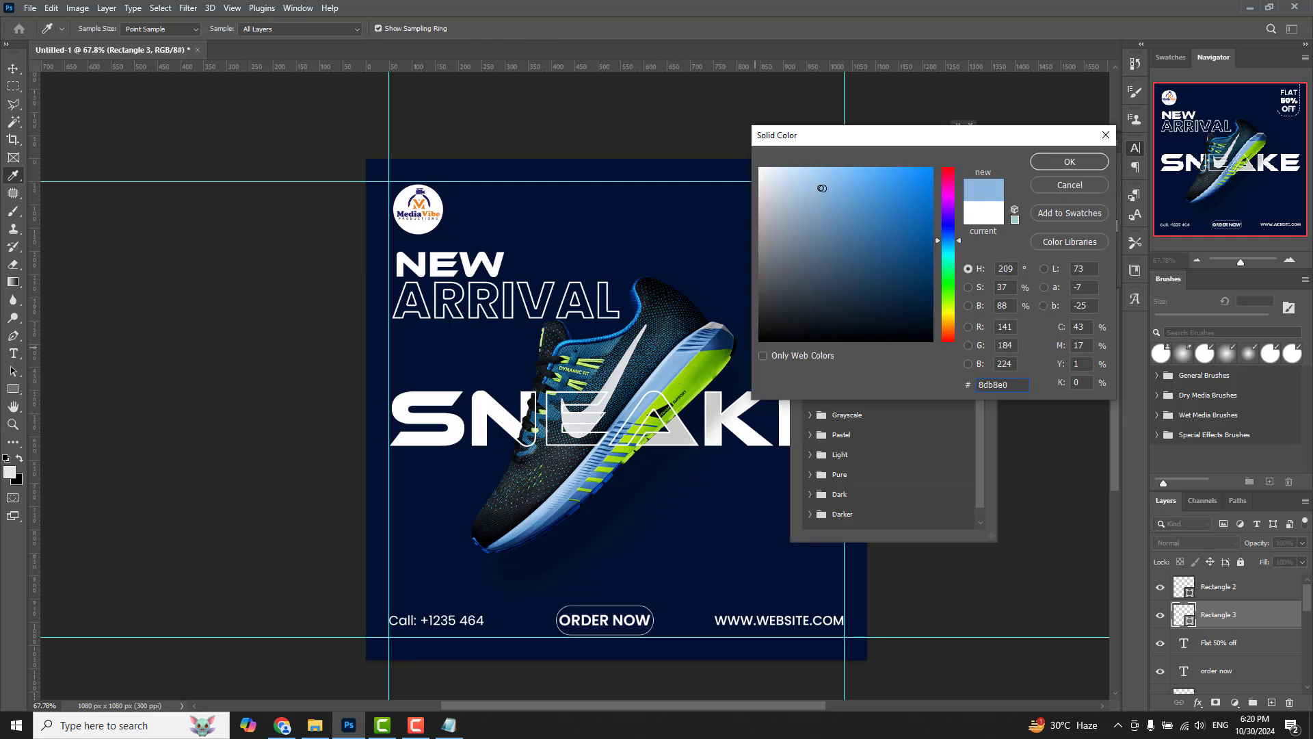
pyautogui.moveTo(823, 186); pyautogui.dragTo(794, 166)
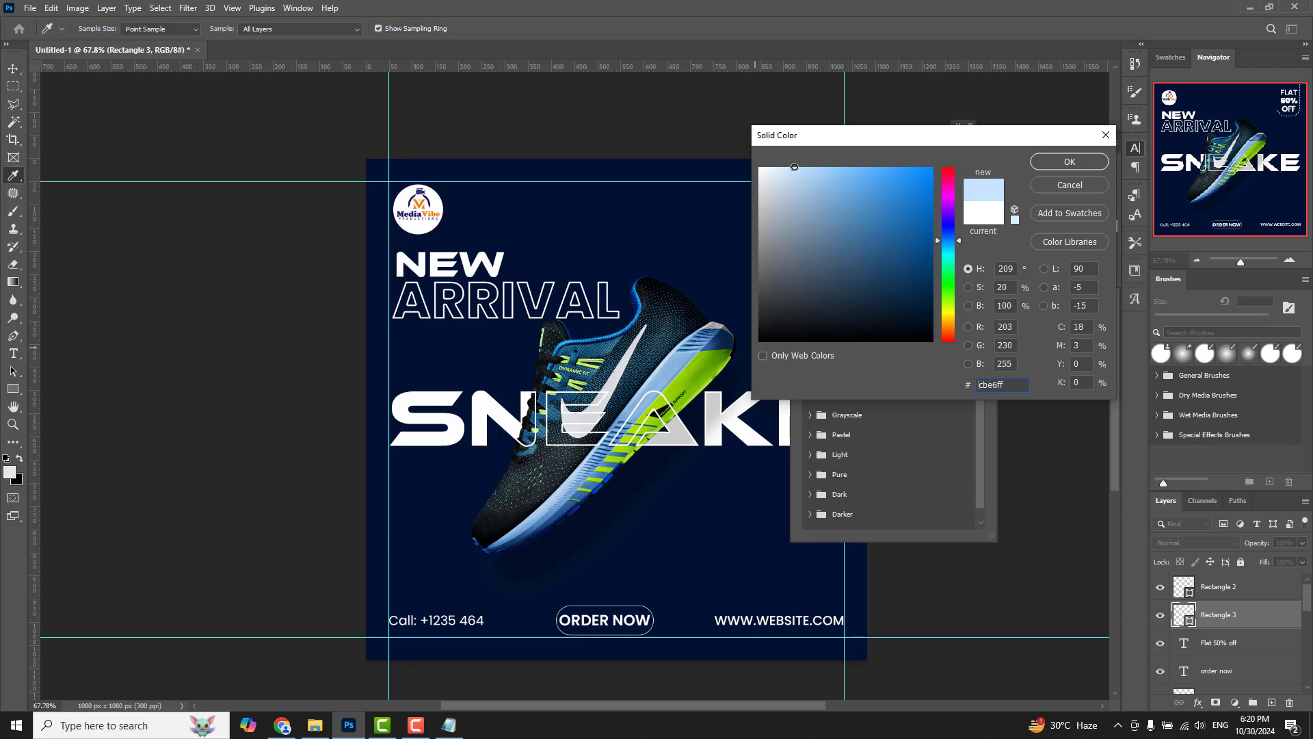
pyautogui.click(1071, 162)
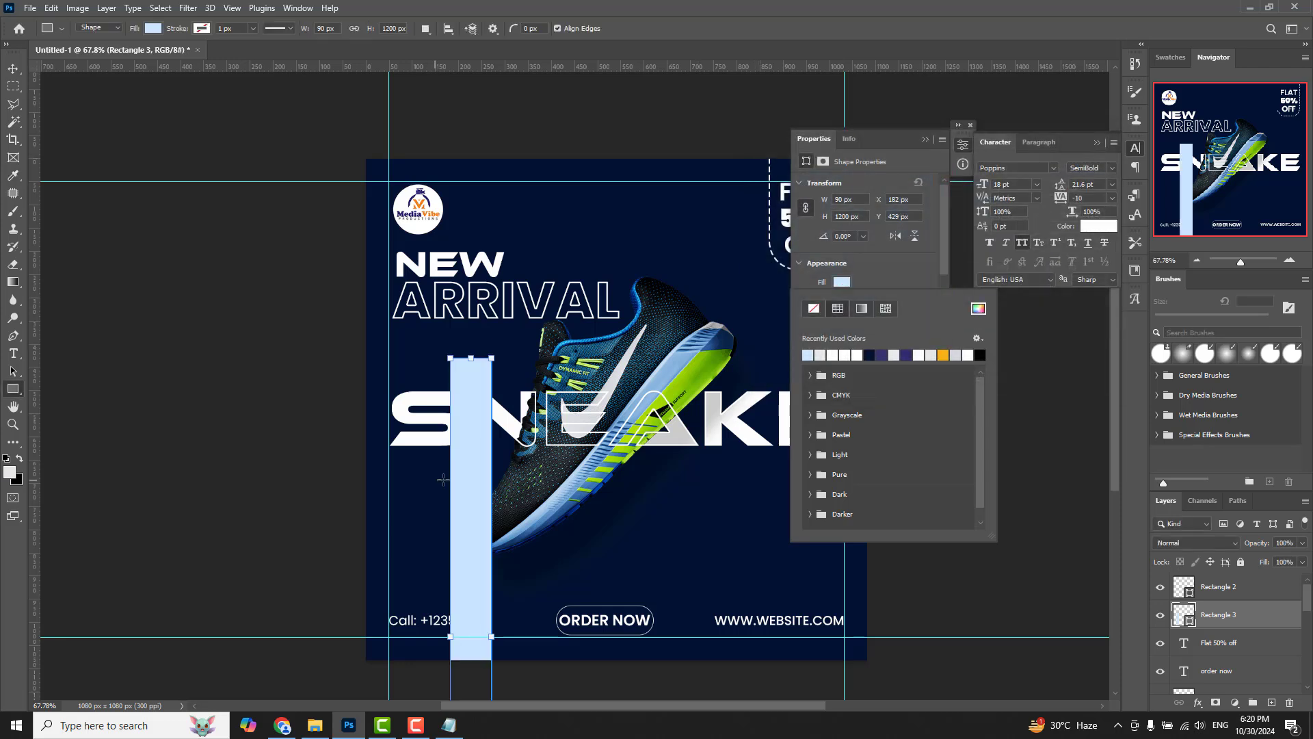
# - Move the blue bar to the left edge, below the logo and Call layers, overhanging the top
pyautogui.click(13, 69)
pyautogui.moveTo(462, 465); pyautogui.dragTo(403, 290)
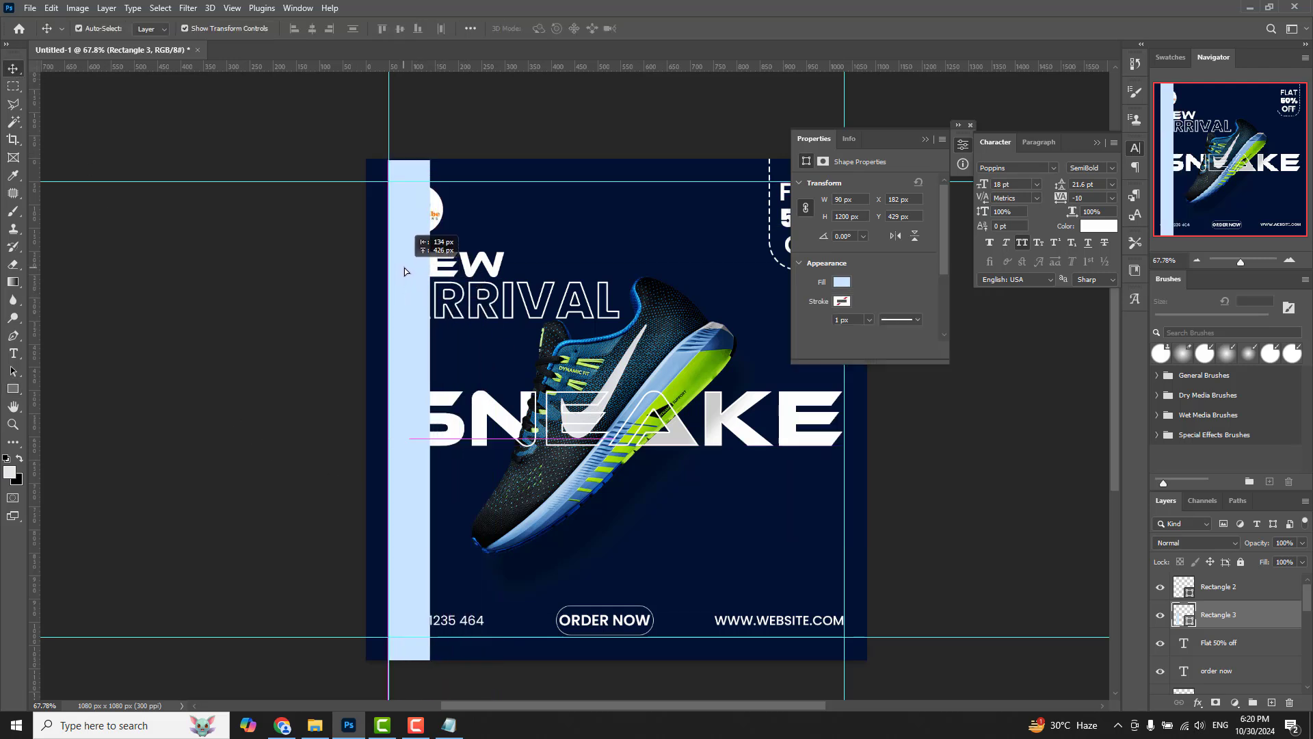
pyautogui.moveTo(403, 290); pyautogui.dragTo(405, 266)
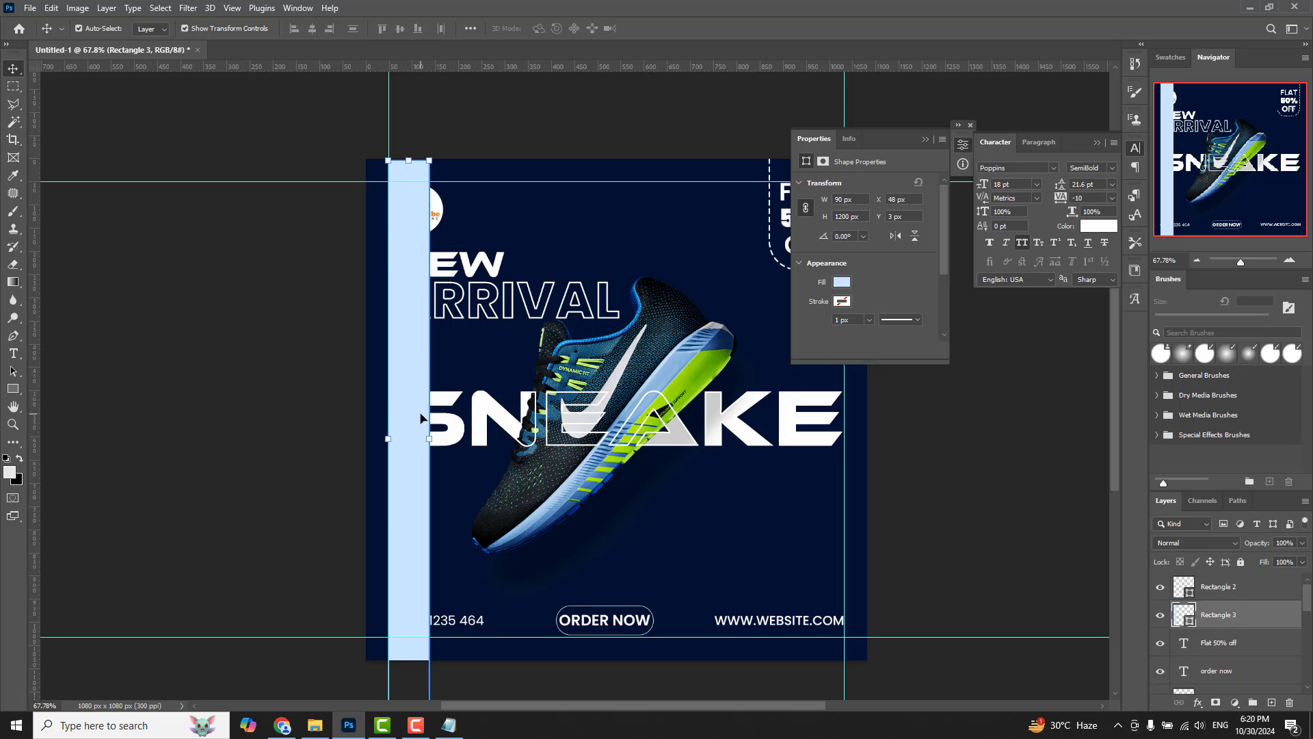
pyautogui.moveTo(1238, 616); pyautogui.dragTo(1231, 624)
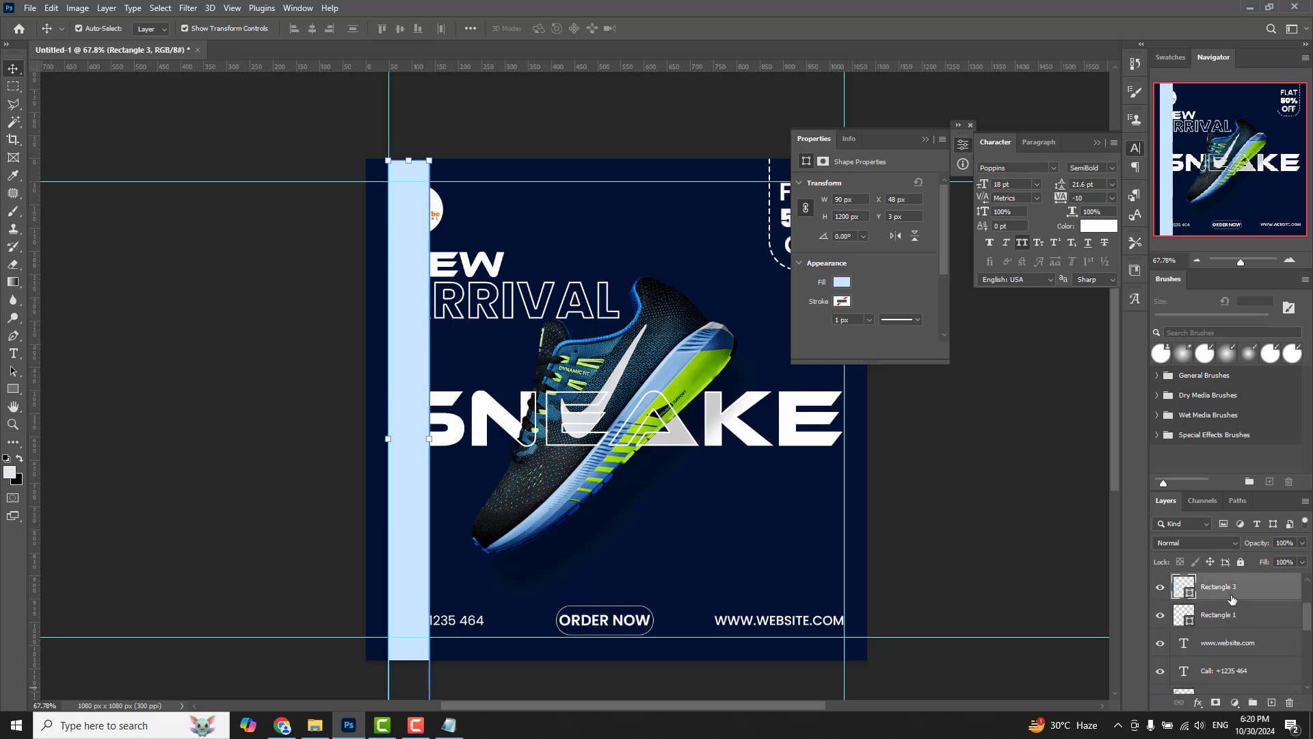
pyautogui.moveTo(1231, 624)
pyautogui.mouseDown()
pyautogui.moveTo(1210, 686)
pyautogui.moveTo(1221, 680)
pyautogui.mouseUp()
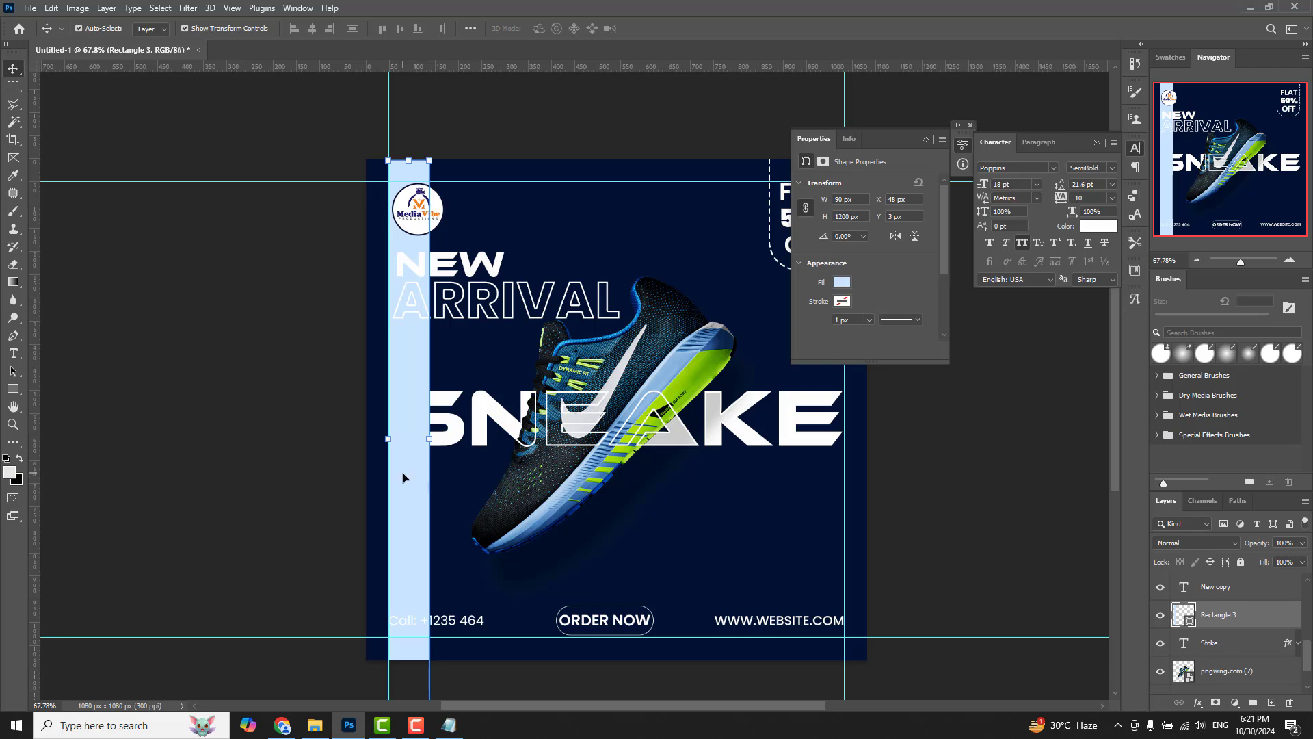
pyautogui.moveTo(409, 508); pyautogui.dragTo(407, 477)
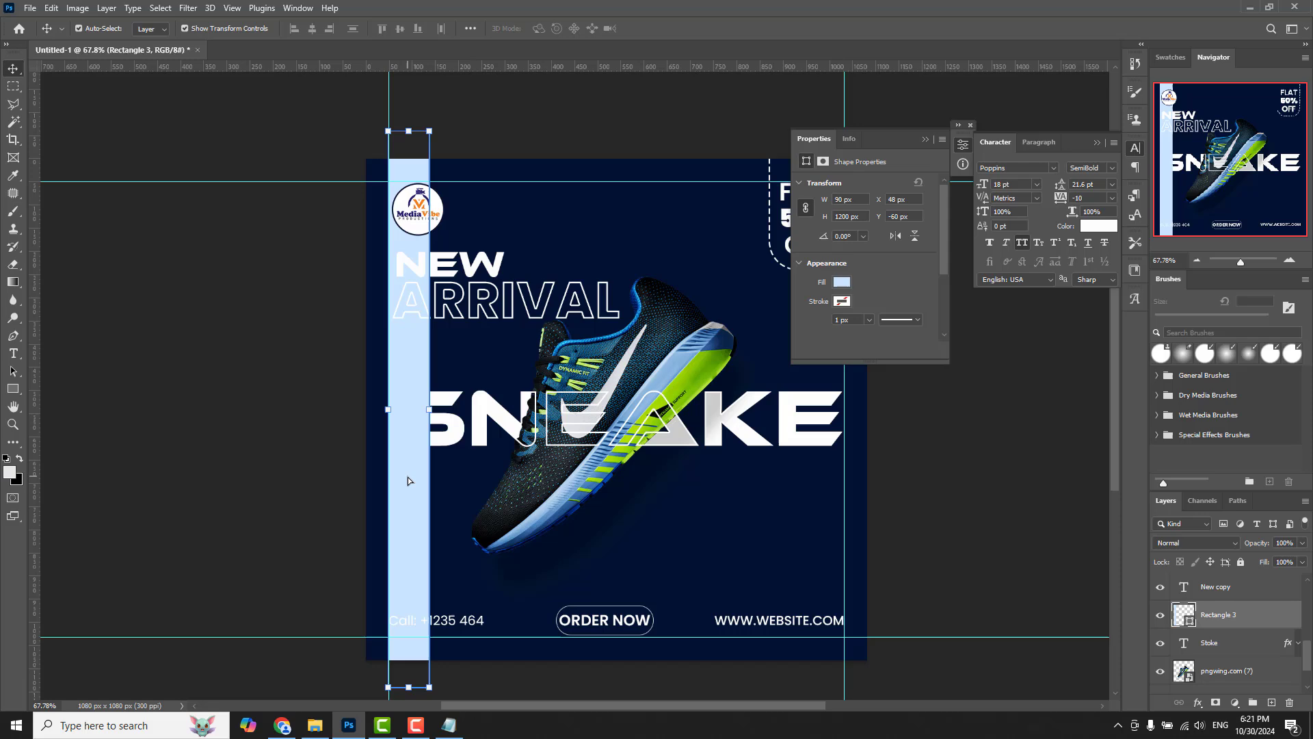
# - Duplicate the Rectangle 3 bar layer three times
pyautogui.rightClick(1251, 617)
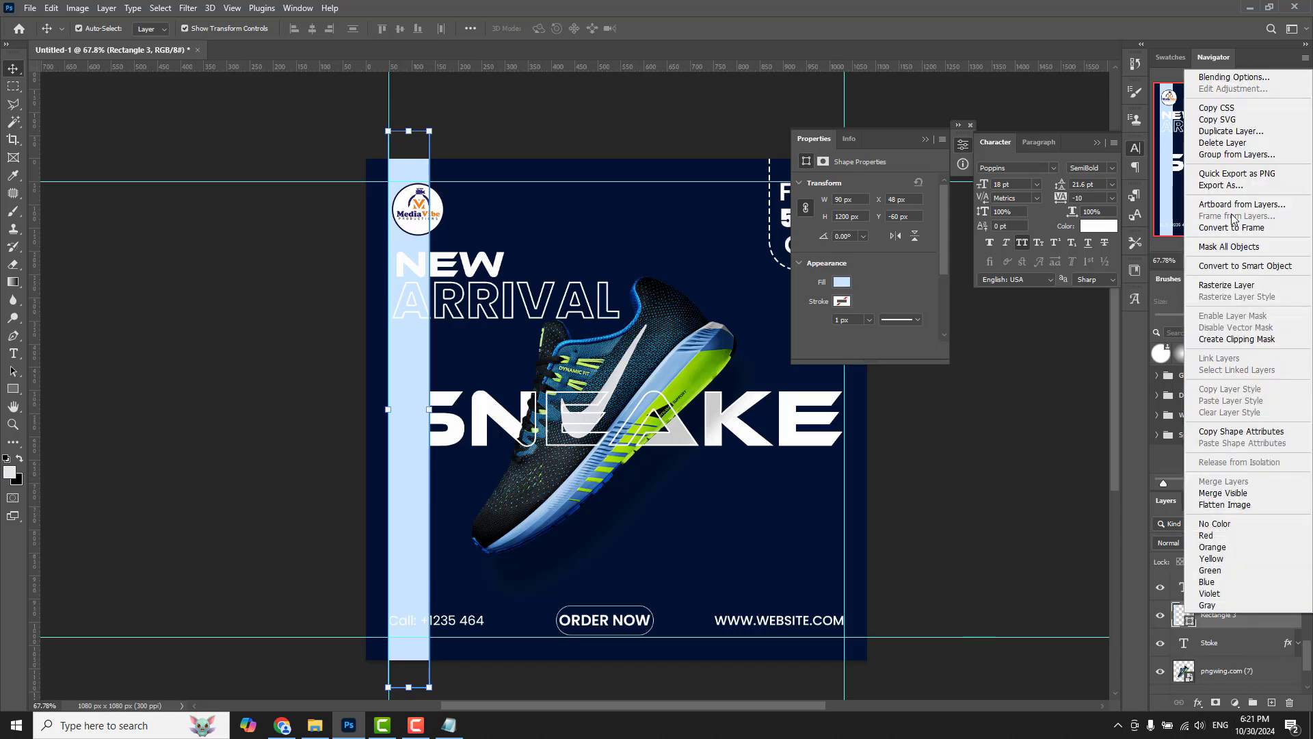
pyautogui.click(1235, 133)
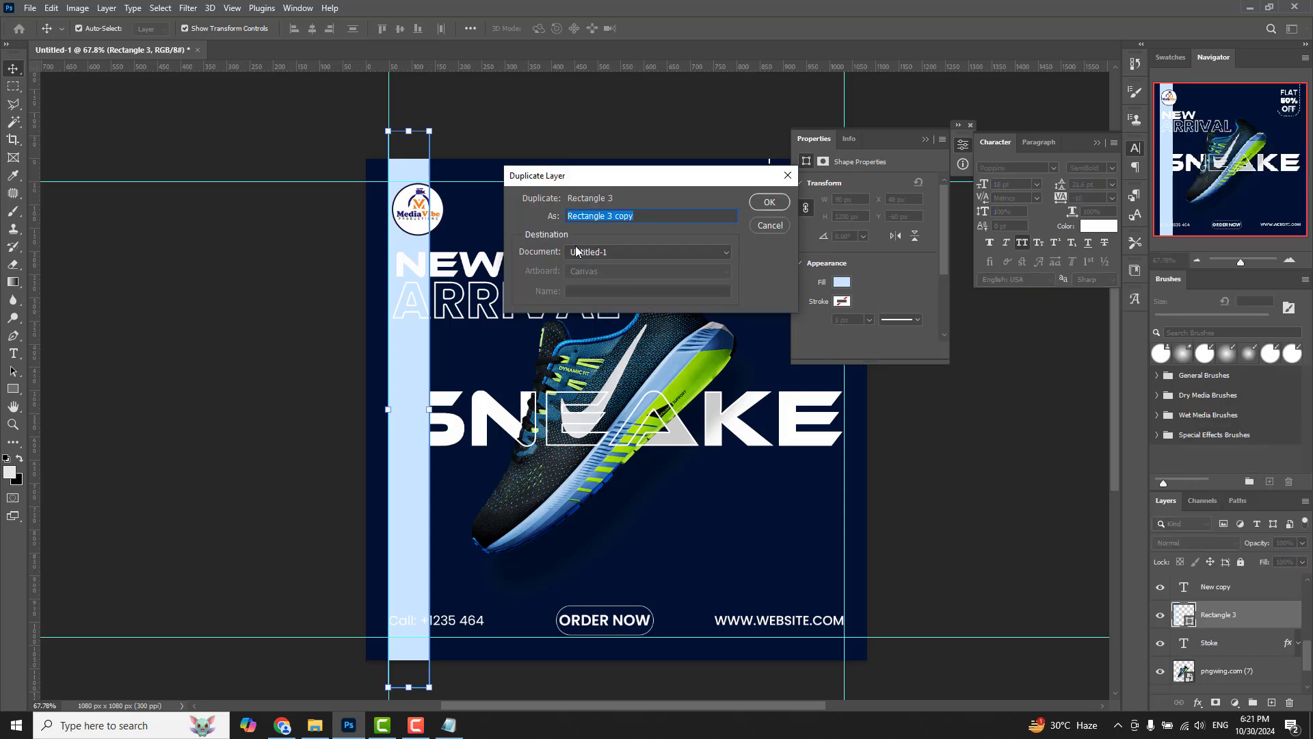
pyautogui.click(768, 202)
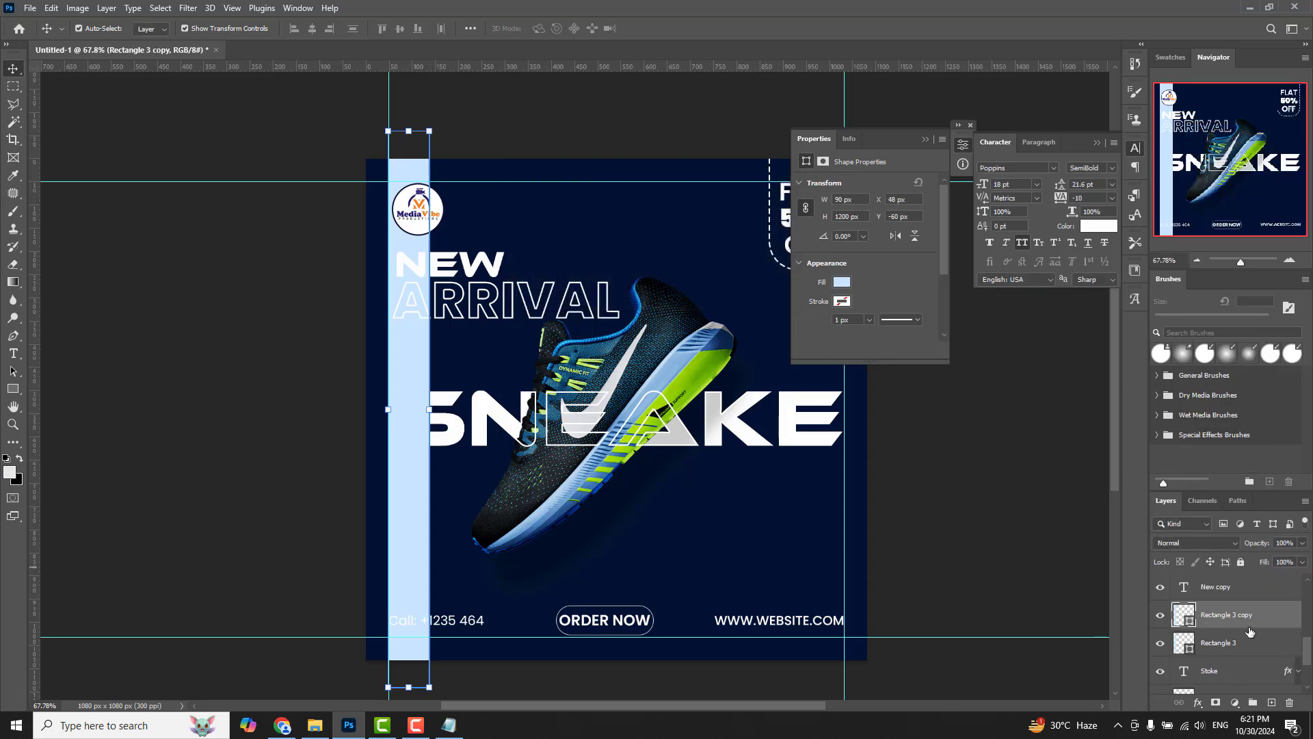
pyautogui.rightClick(1222, 622)
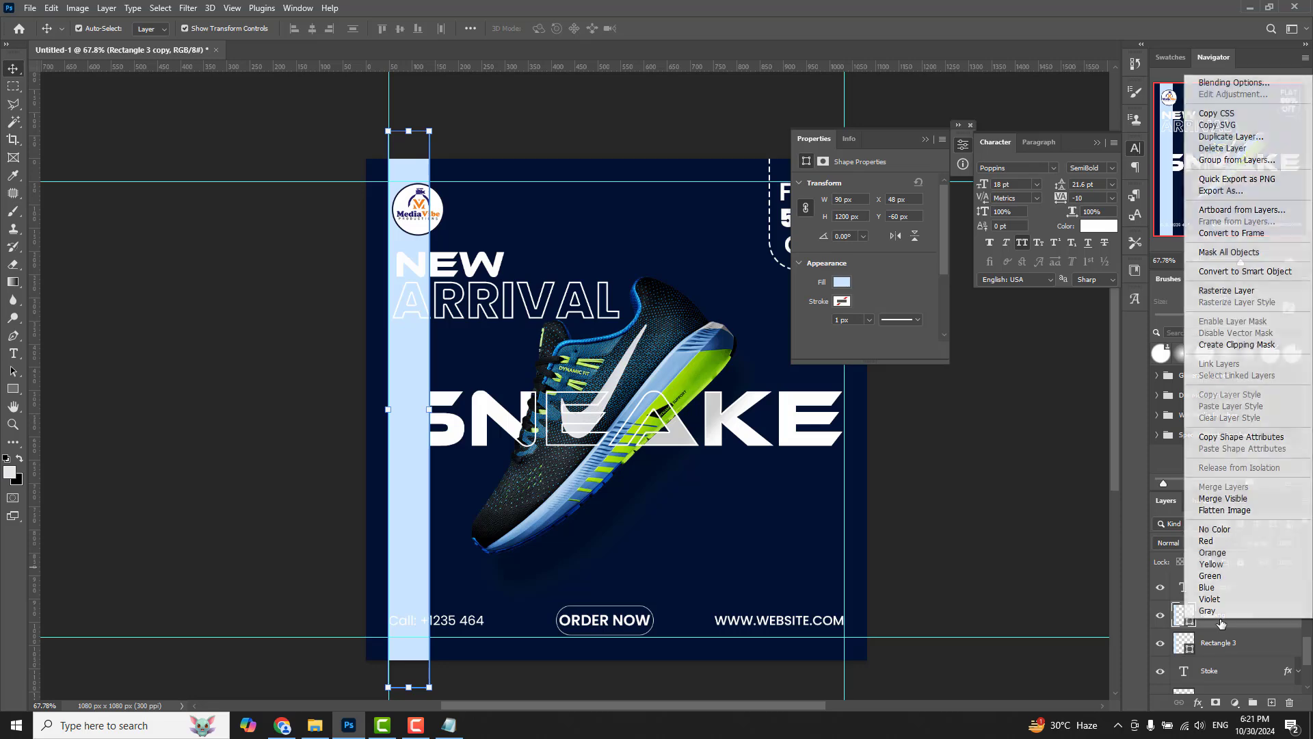
pyautogui.click(1226, 137)
pyautogui.click(766, 202)
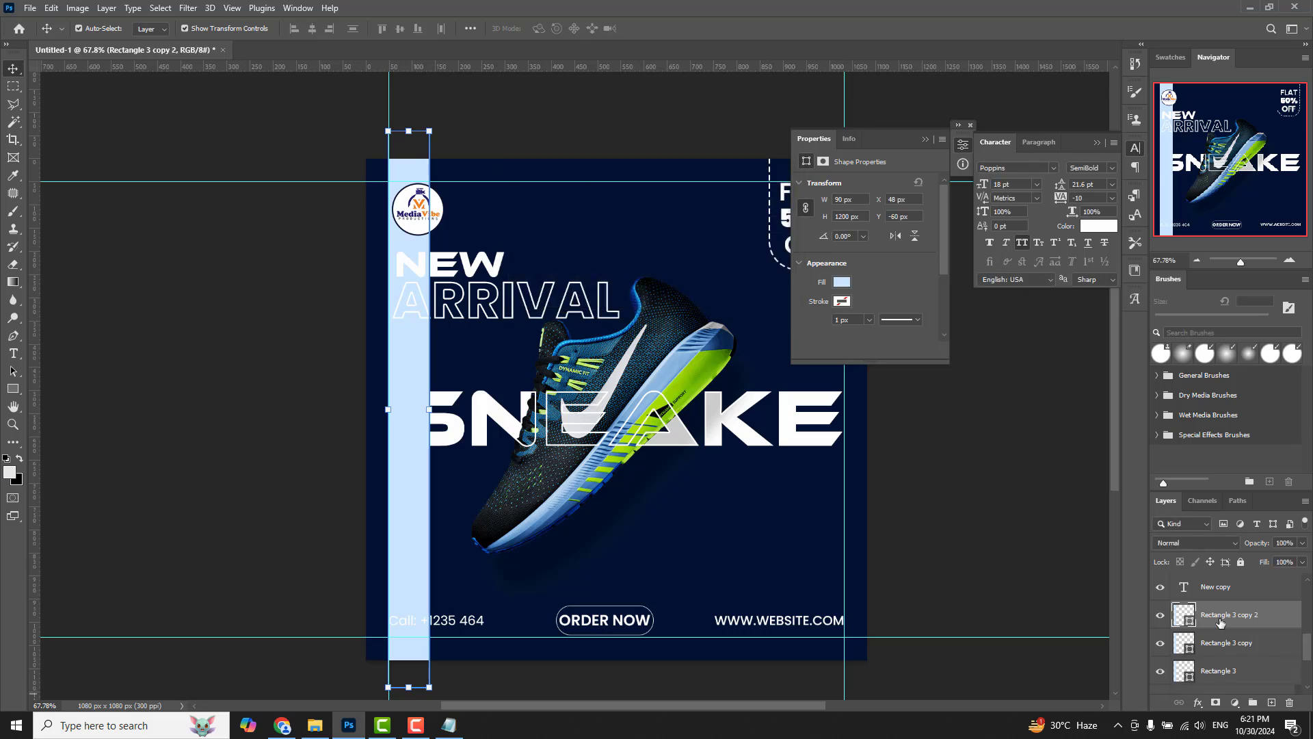
pyautogui.rightClick(1224, 615)
pyautogui.click(1223, 135)
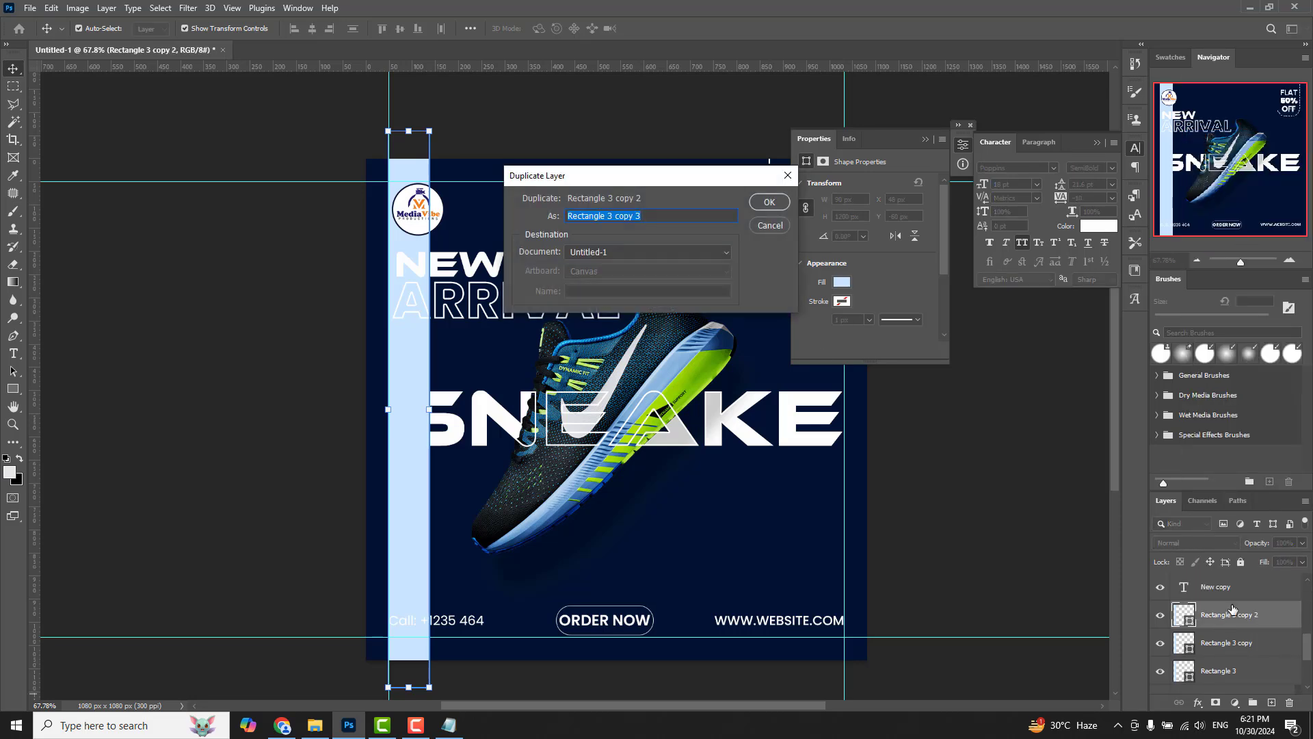
pyautogui.click(769, 203)
# - Add two more duplicates from Rectangle 3 copy 3, up to copy 5
pyautogui.scroll(-1, 1235, 632)
pyautogui.click(1222, 674)
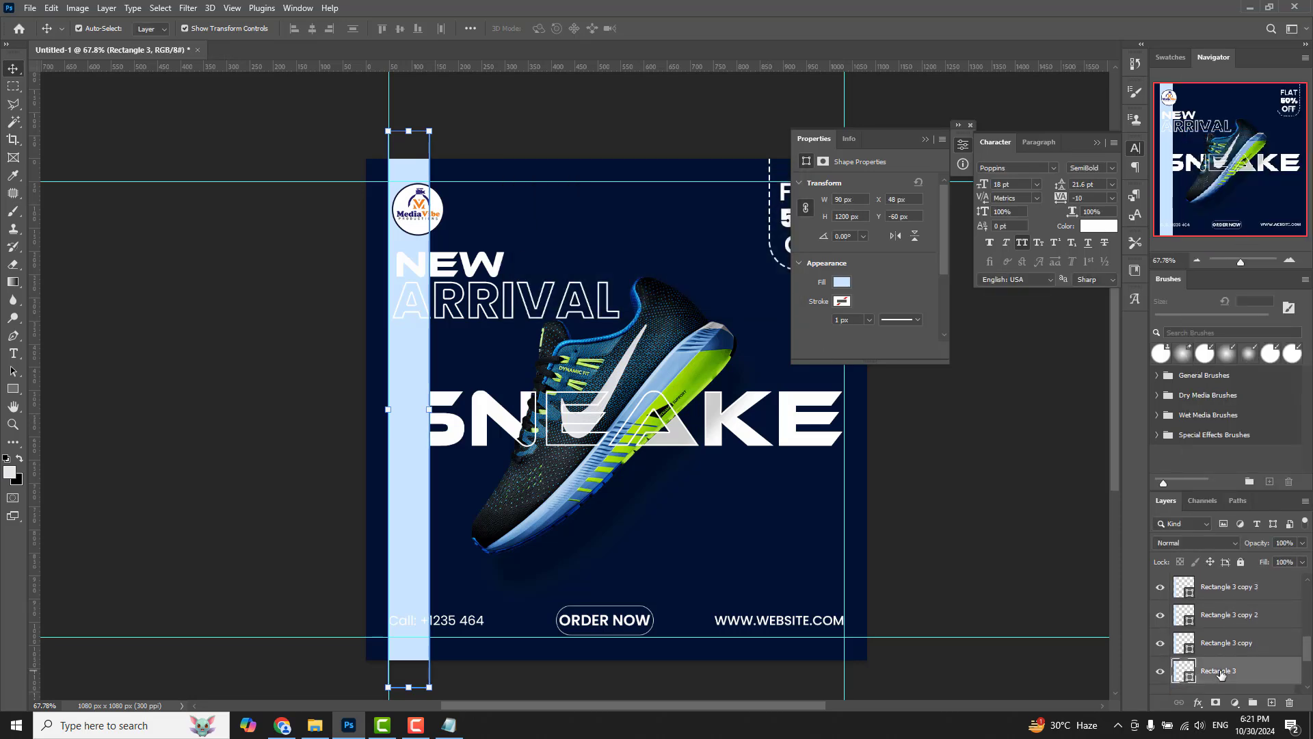
pyautogui.click(1224, 587)
pyautogui.rightClick(1221, 590)
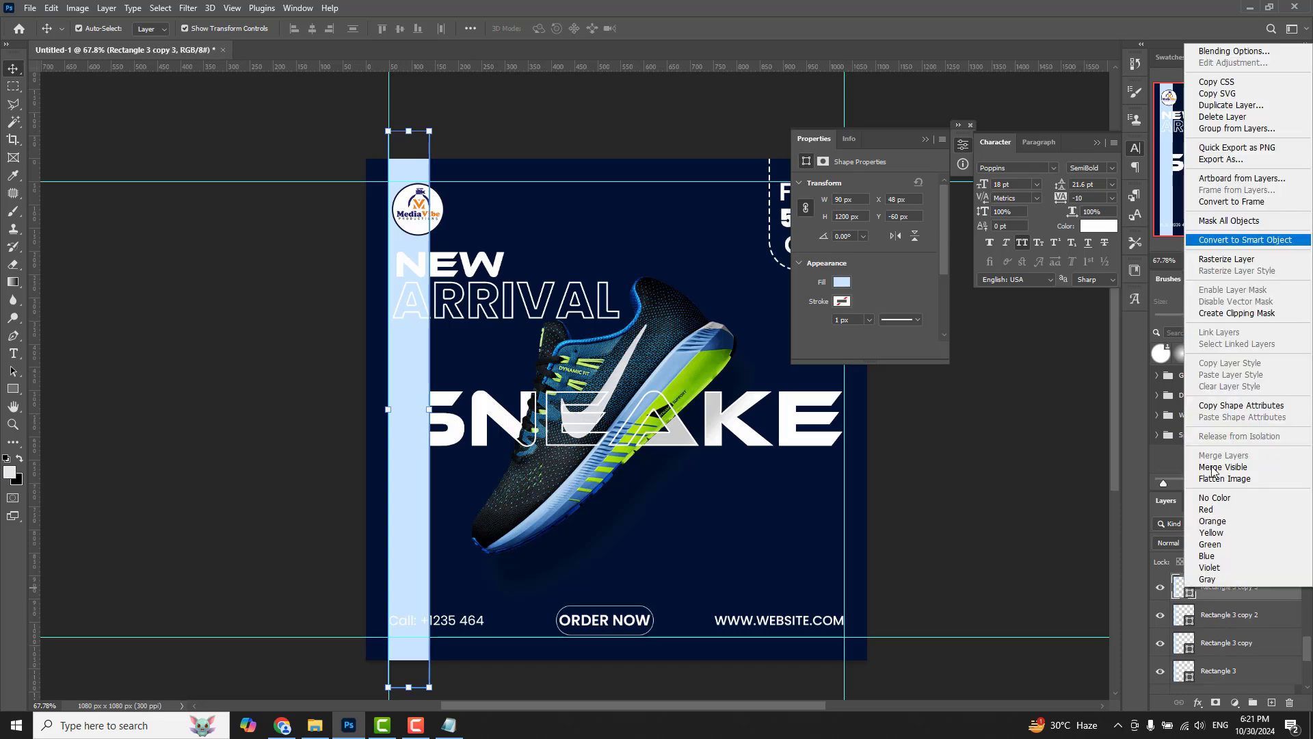
pyautogui.click(1229, 105)
pyautogui.click(768, 204)
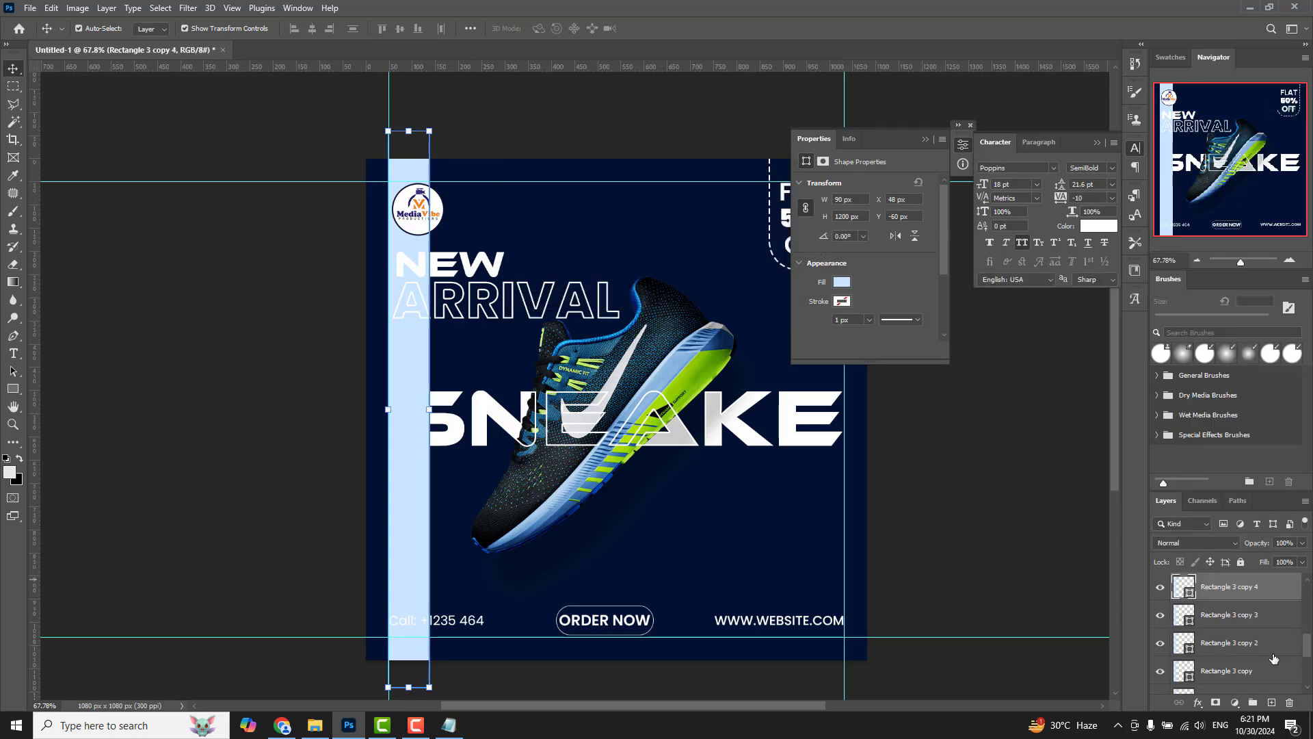
pyautogui.rightClick(1240, 595)
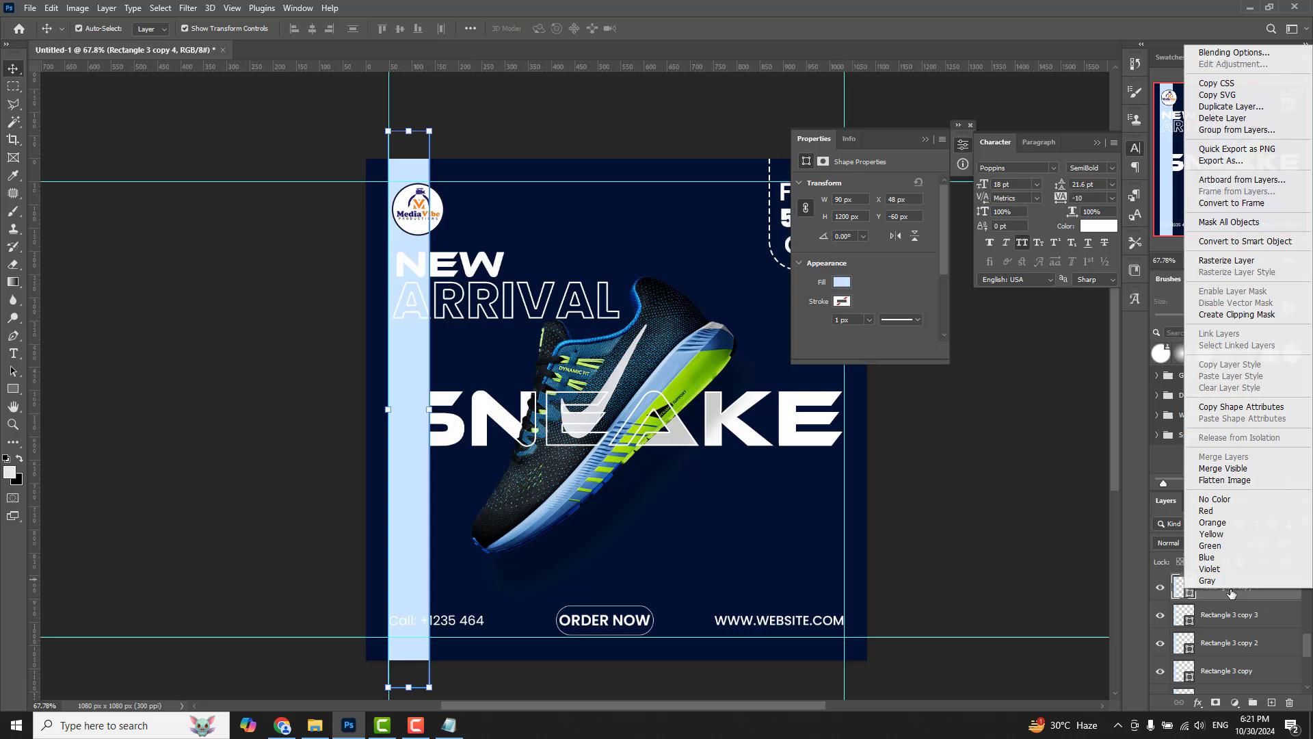
pyautogui.click(1231, 106)
pyautogui.click(768, 204)
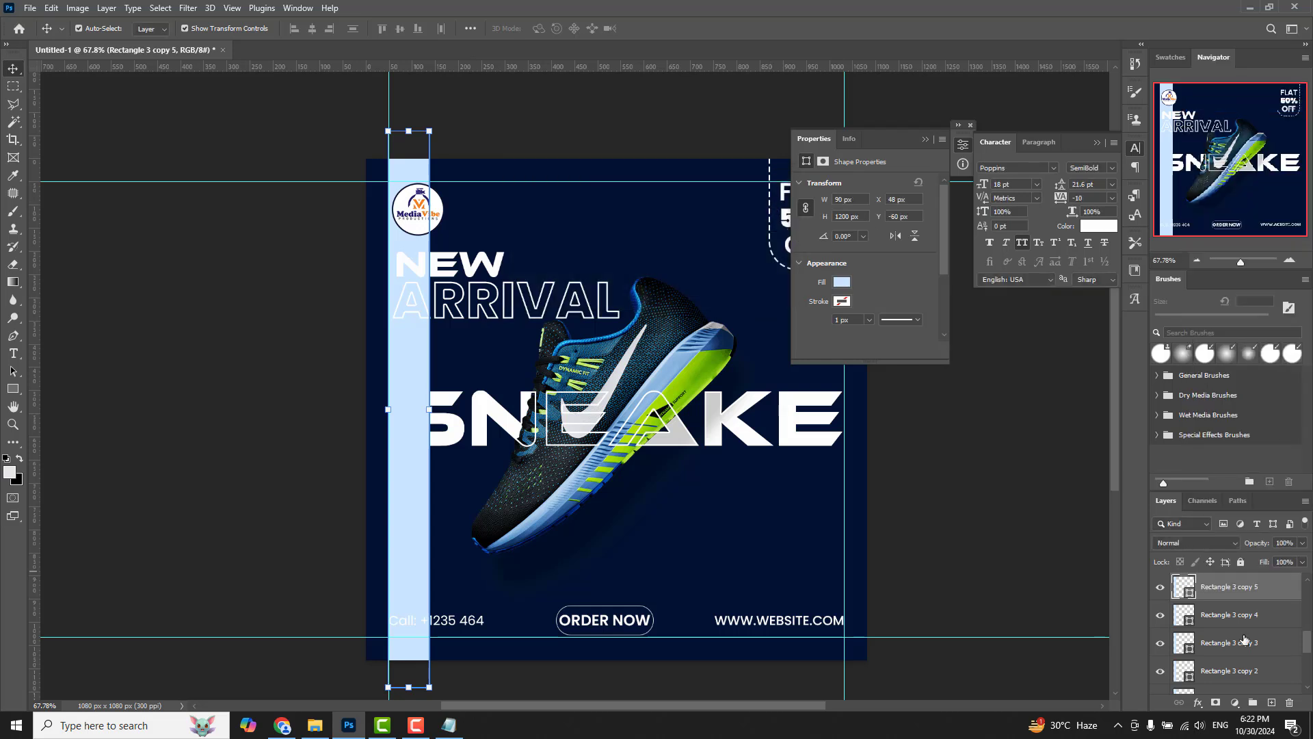
pyautogui.scroll(2, 1225, 642)
pyautogui.click(1229, 614)
# - Move one bar copy to the right edge and distribute all six bars by horizontal centres
pyautogui.moveTo(421, 443); pyautogui.dragTo(829, 444)
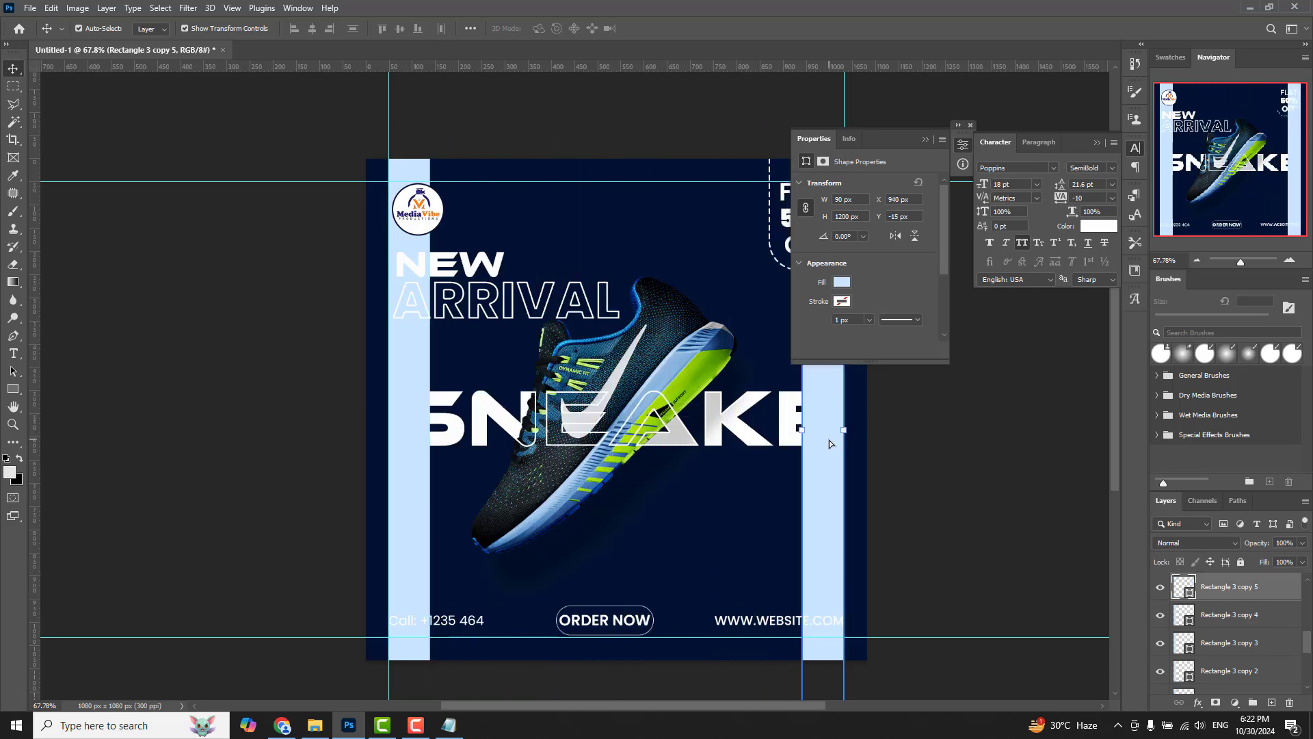
pyautogui.keyDown('shift'); pyautogui.click(1244, 615); pyautogui.keyUp('shift')
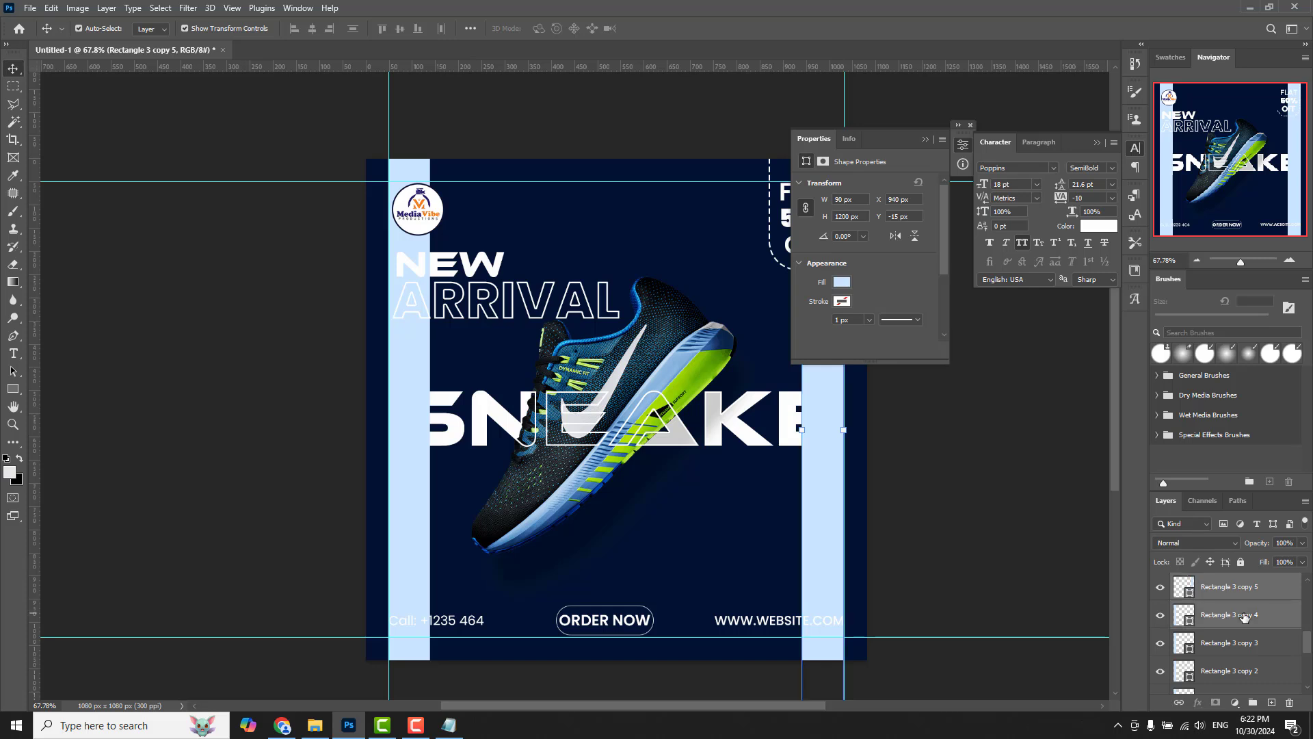
pyautogui.keyDown('shift'); pyautogui.click(1242, 641); pyautogui.keyUp('shift')
pyautogui.keyDown('shift'); pyautogui.click(1242, 672); pyautogui.keyUp('shift')
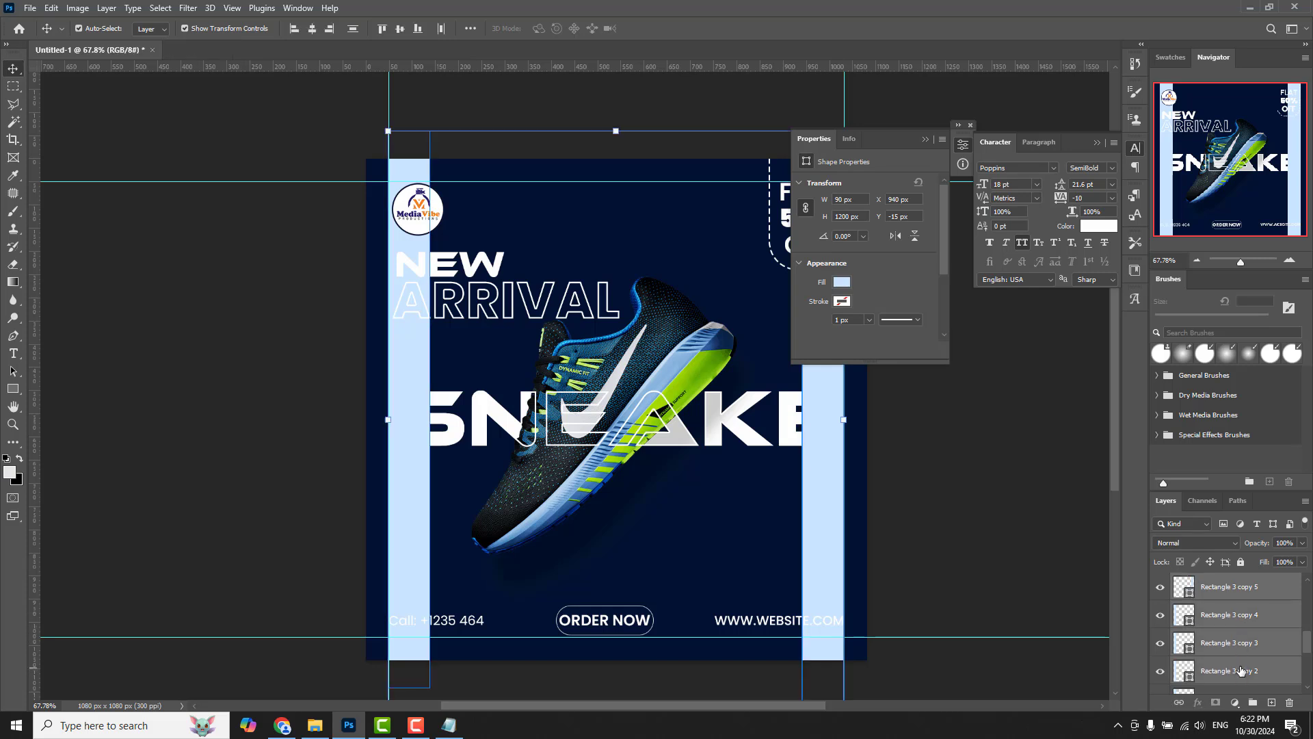
pyautogui.scroll(-1, 1240, 659)
pyautogui.scroll(-2, 1237, 653)
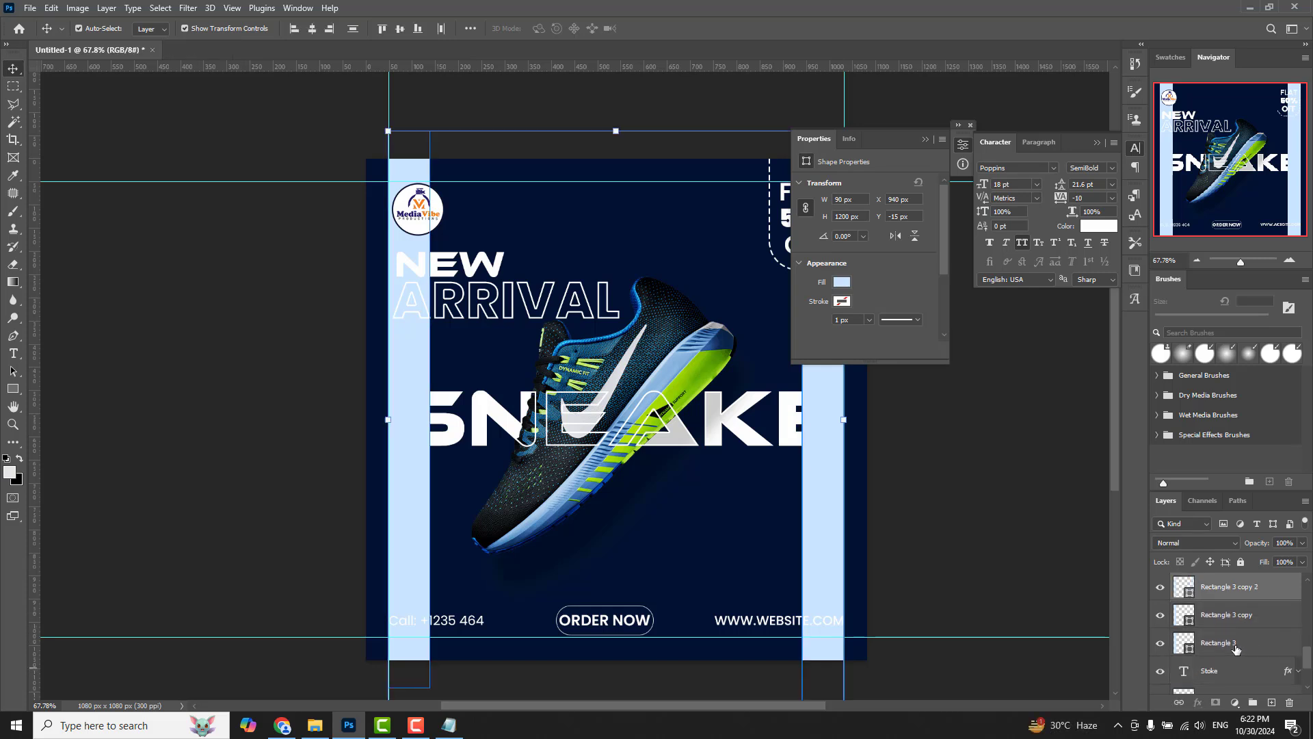
pyautogui.keyDown('shift'); pyautogui.click(1238, 617); pyautogui.keyUp('shift')
pyautogui.keyDown('shift'); pyautogui.click(1238, 643); pyautogui.keyUp('shift')
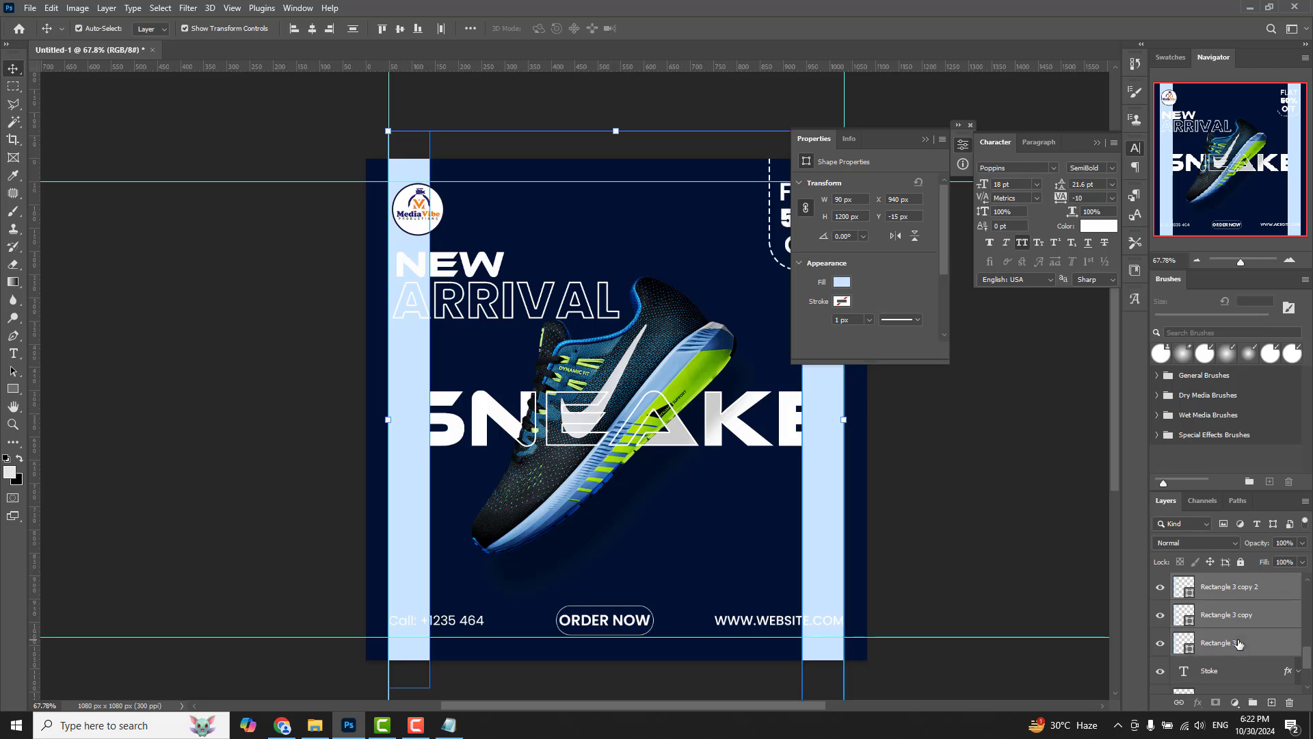
pyautogui.click(440, 30)
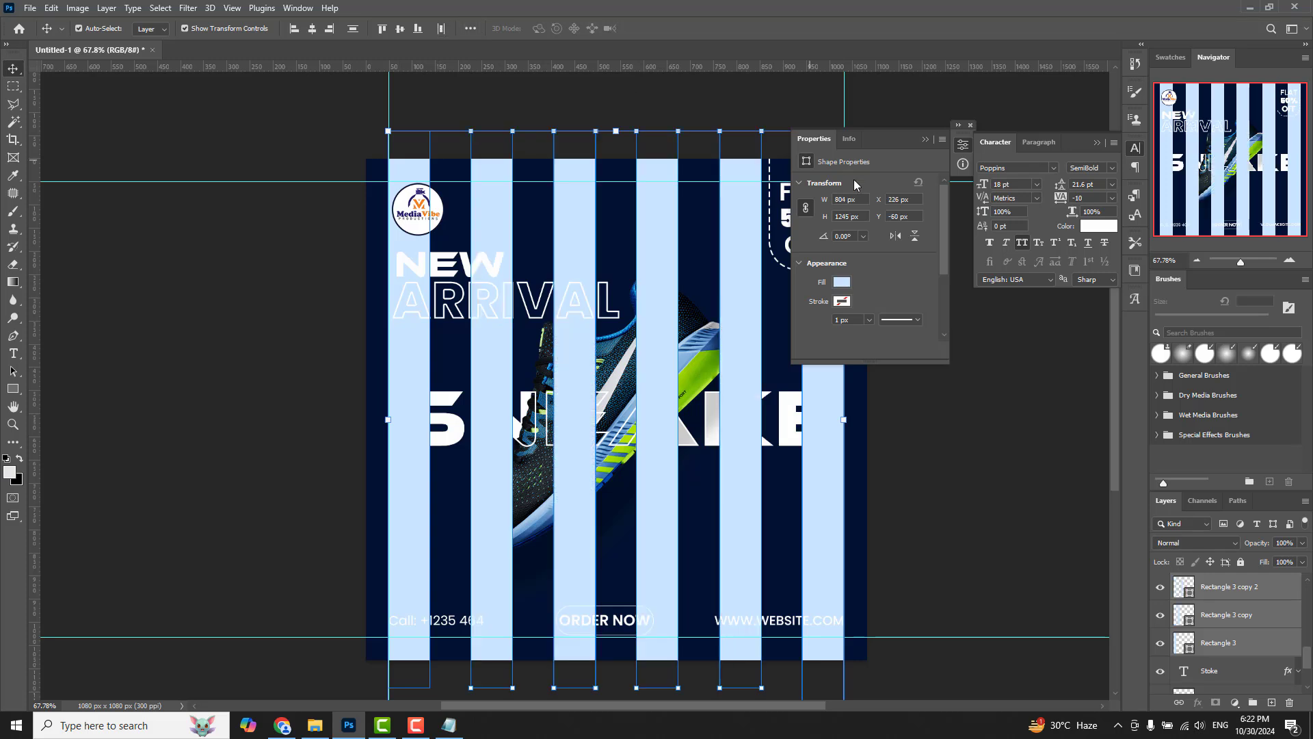
# - Close the Properties panel and the leftover collapsed panel strip
pyautogui.click(926, 139)
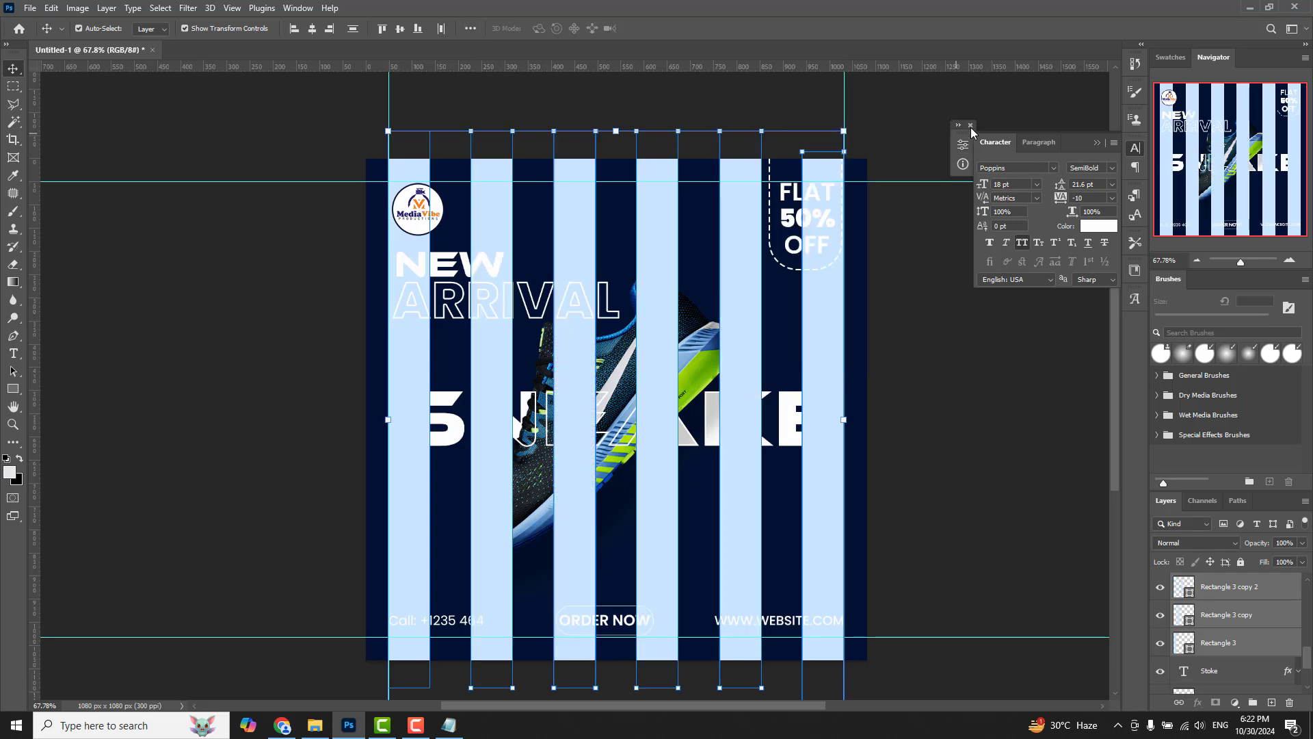
pyautogui.click(971, 126)
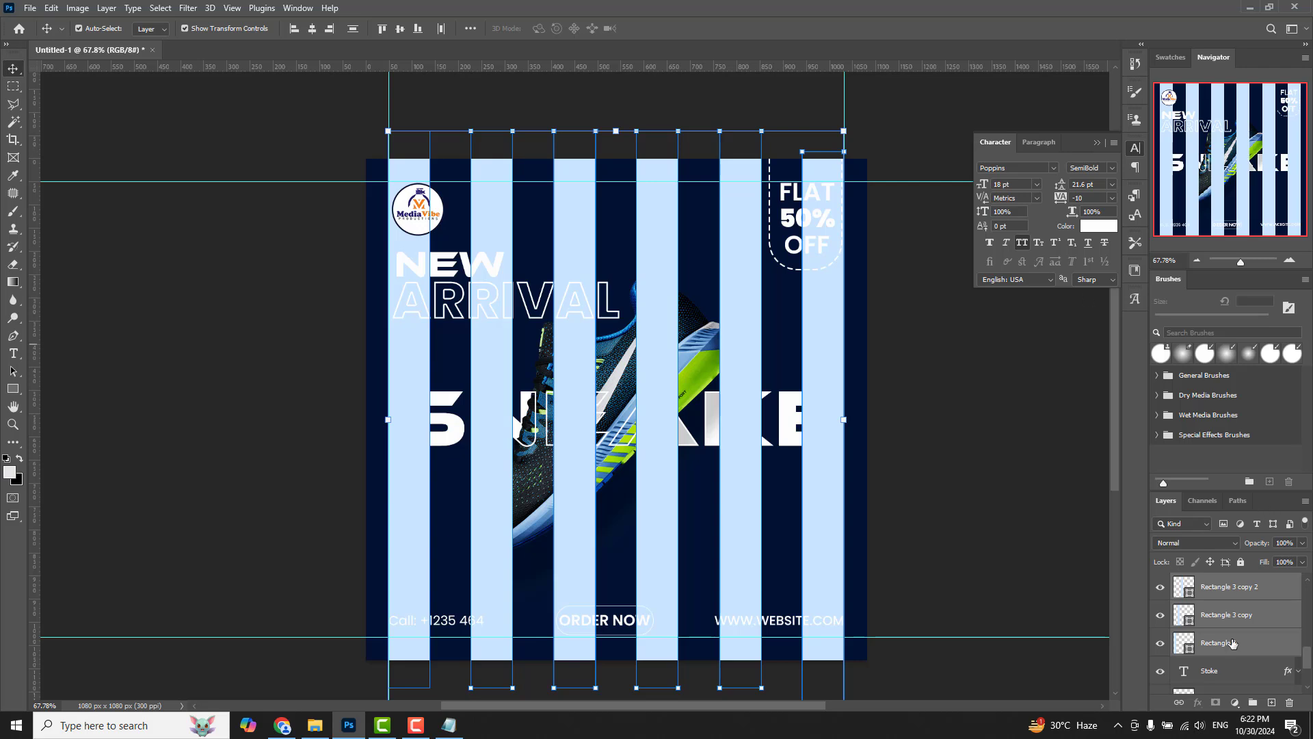
pyautogui.rightClick(1239, 598)
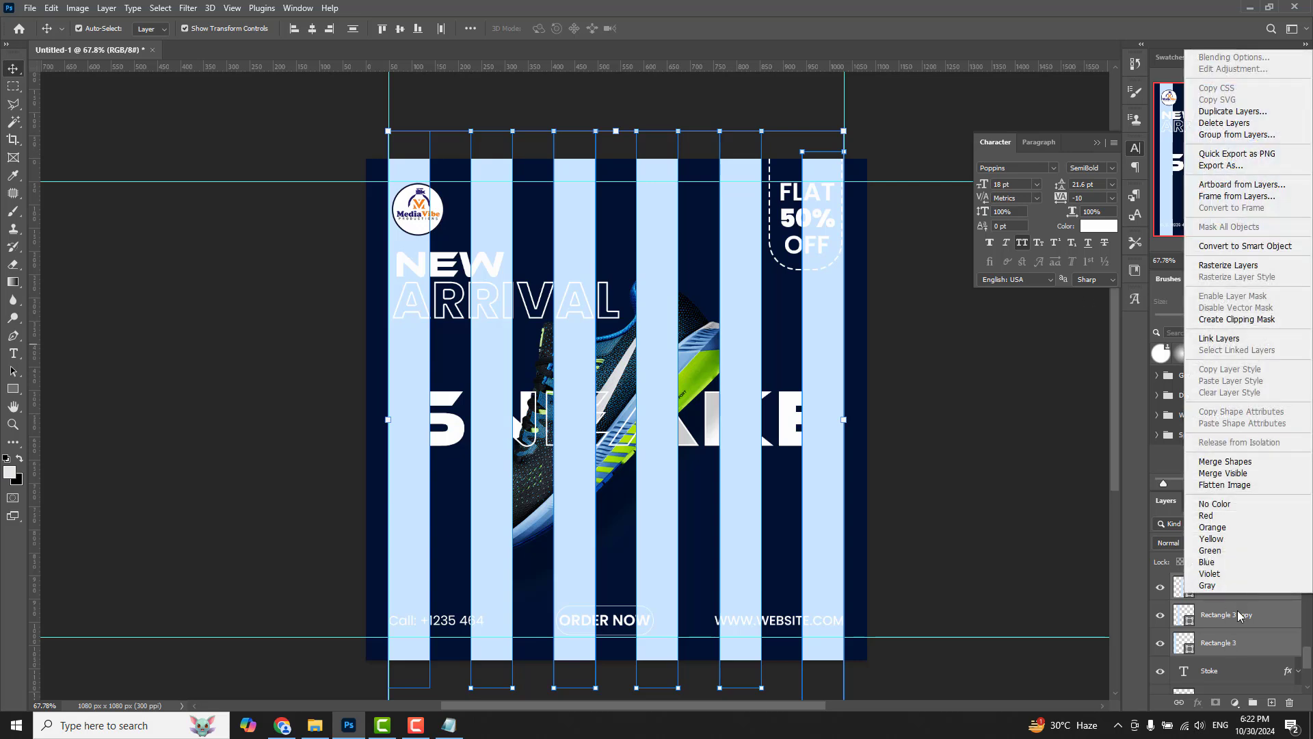
# - Group the six selected stripe layers and name the group 'bg shapes'
pyautogui.press('Escape')
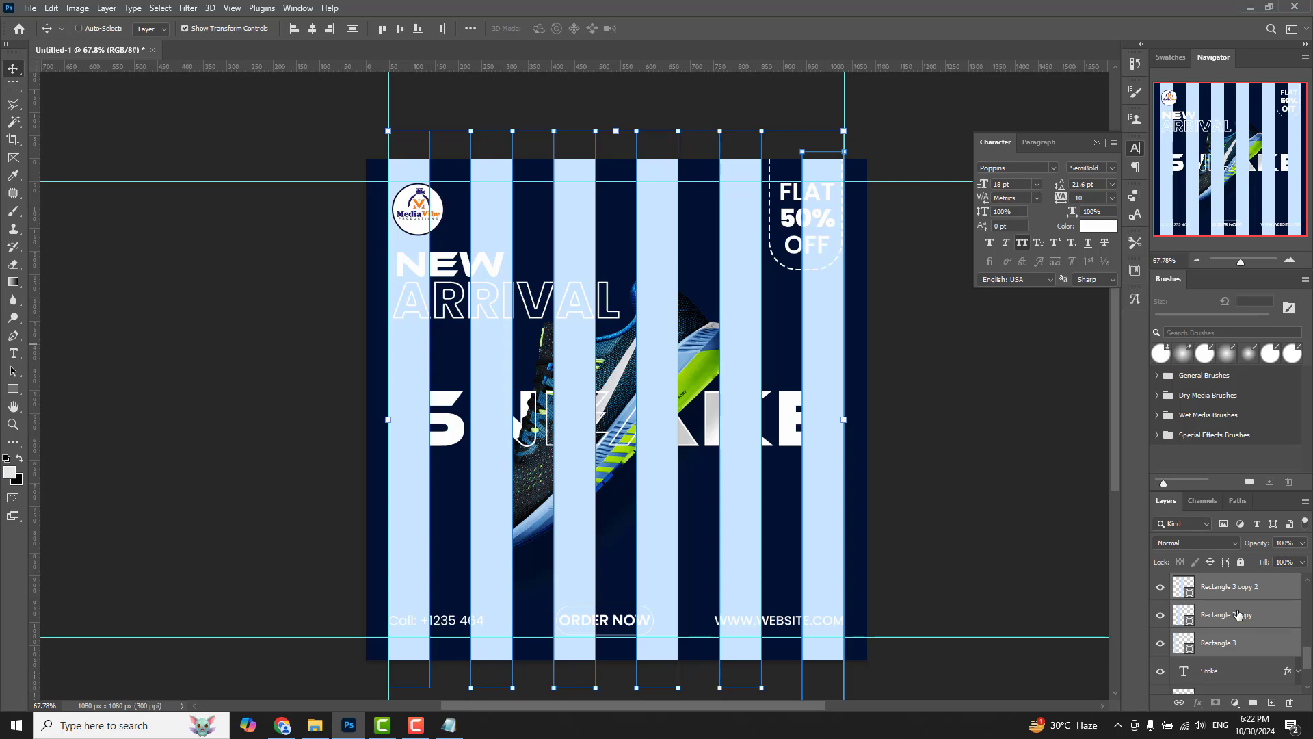
pyautogui.hotkey('ctrl', 'g')
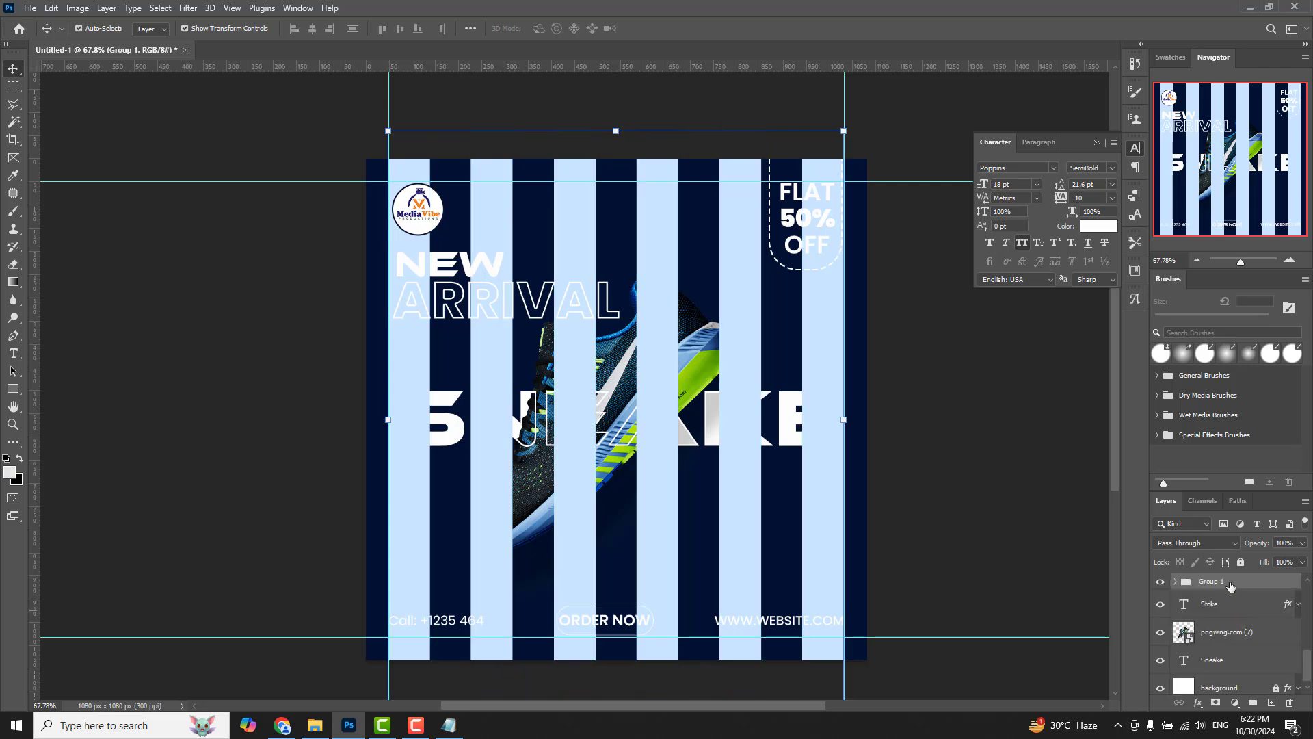
pyautogui.doubleClick(1231, 587)
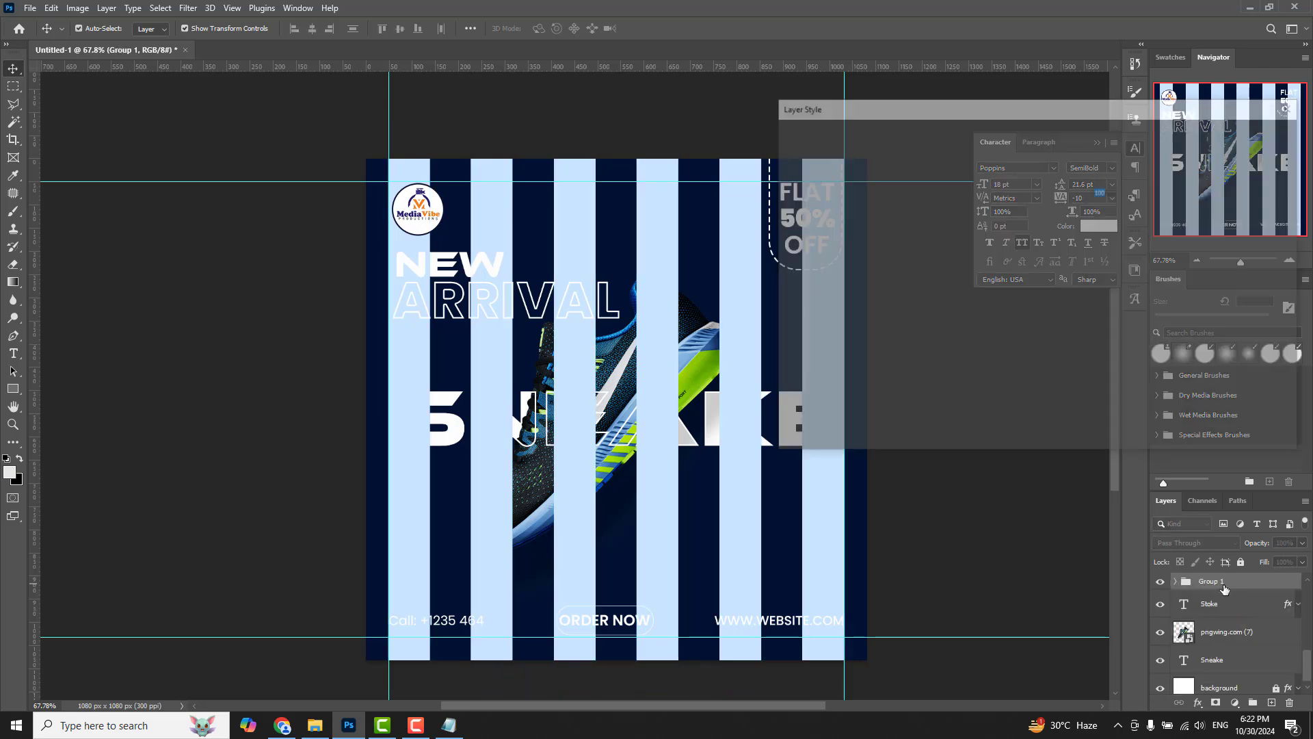
pyautogui.click(1286, 131)
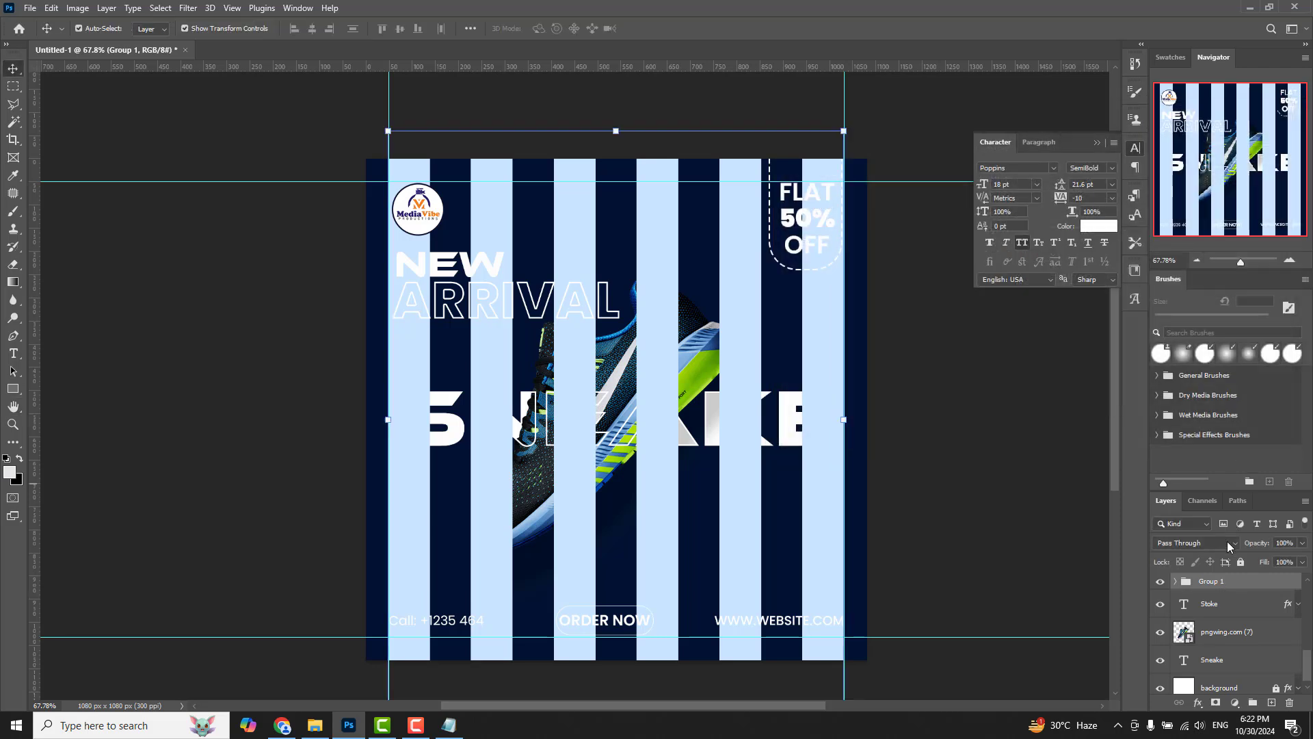
pyautogui.doubleClick(1209, 582)
pyautogui.write('bg shapes')
pyautogui.write('b')
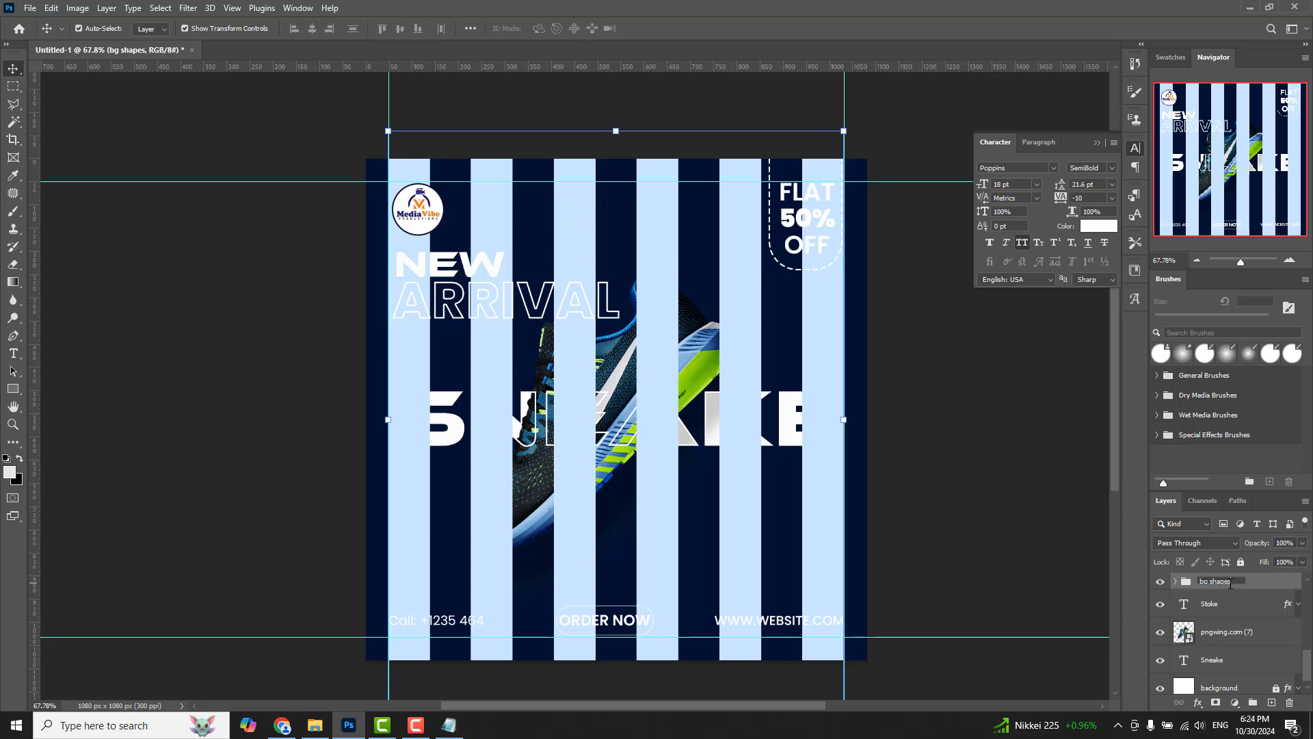
pyautogui.press('Return')
# - Open Blending Options for bg shapes and add a second Drop Shadow
pyautogui.rightClick(1262, 583)
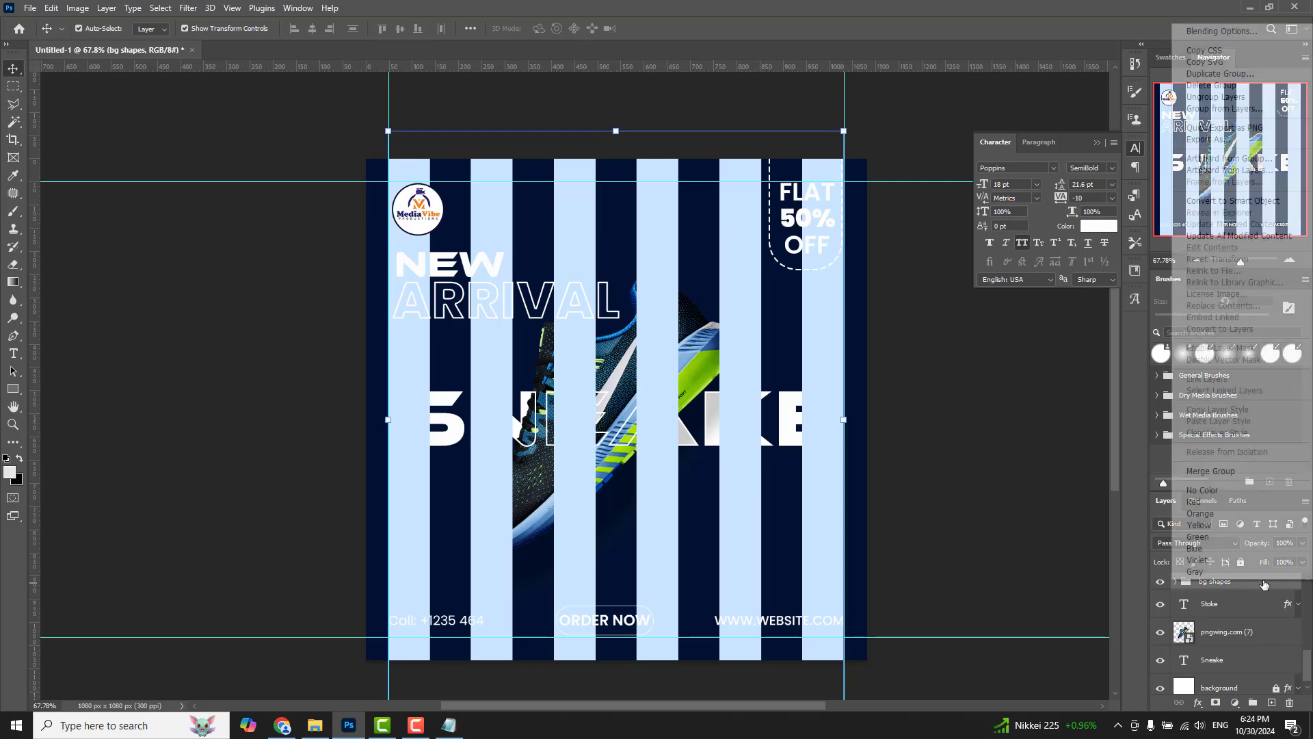
pyautogui.click(1202, 18)
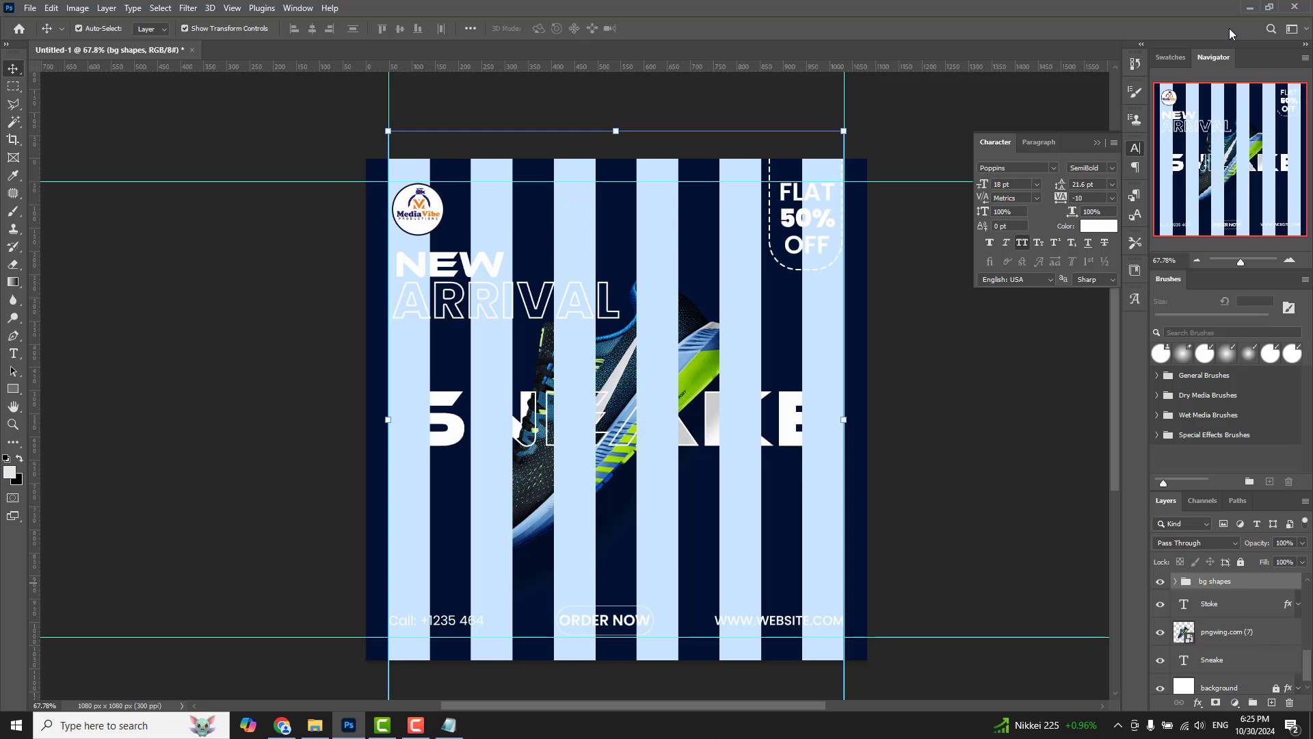
pyautogui.scroll(-3, 864, 324)
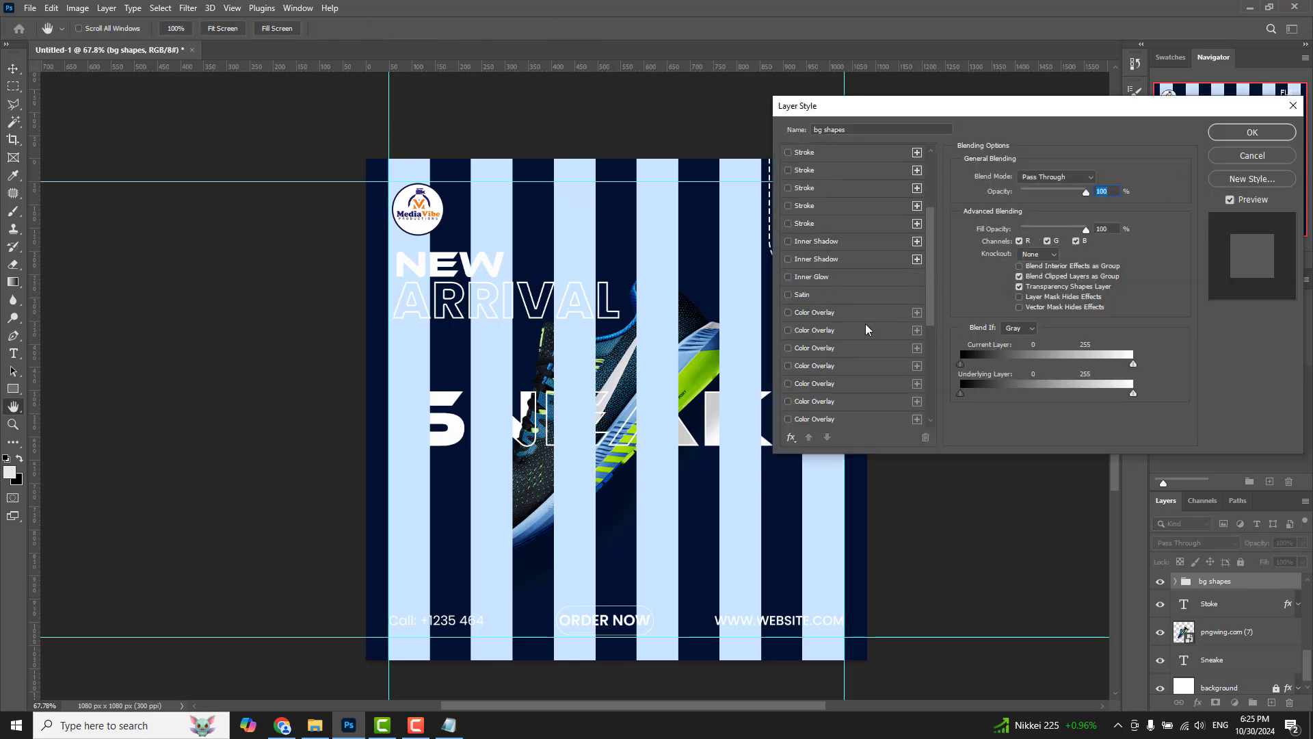
pyautogui.scroll(-3, 865, 324)
pyautogui.scroll(-3, 864, 324)
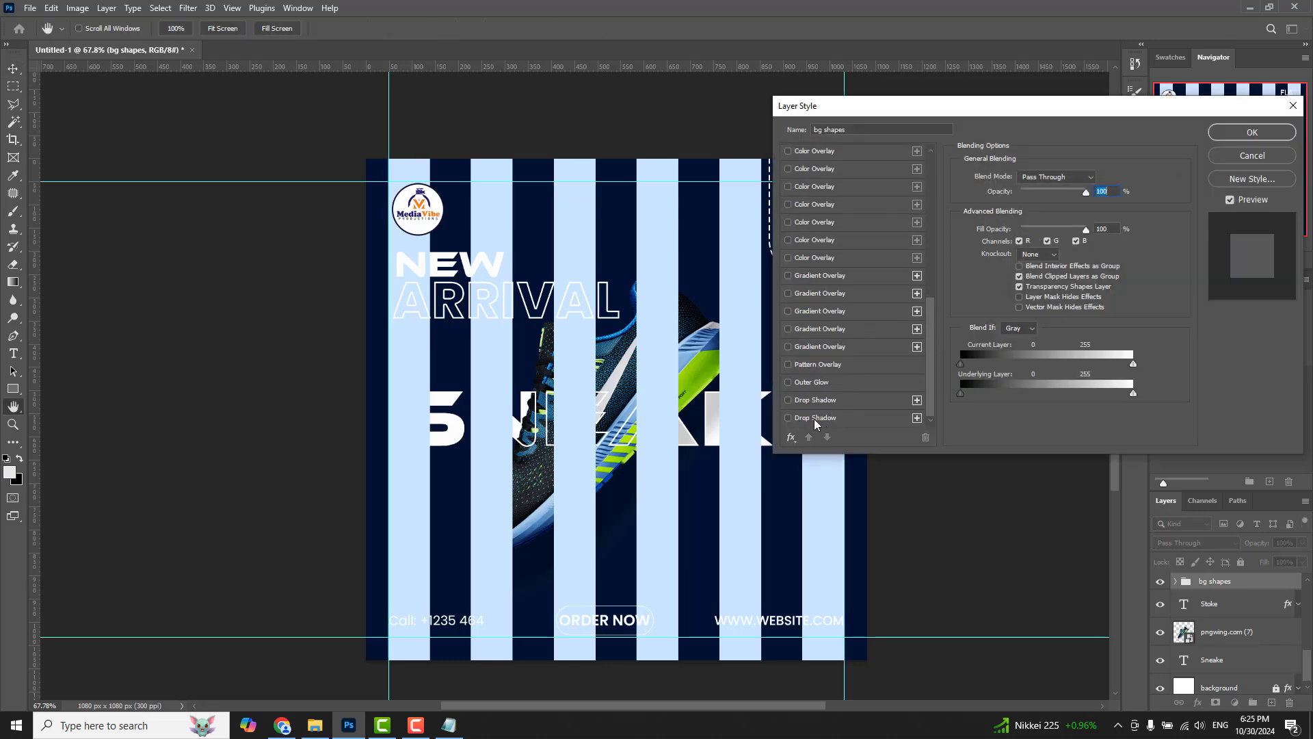
pyautogui.click(788, 419)
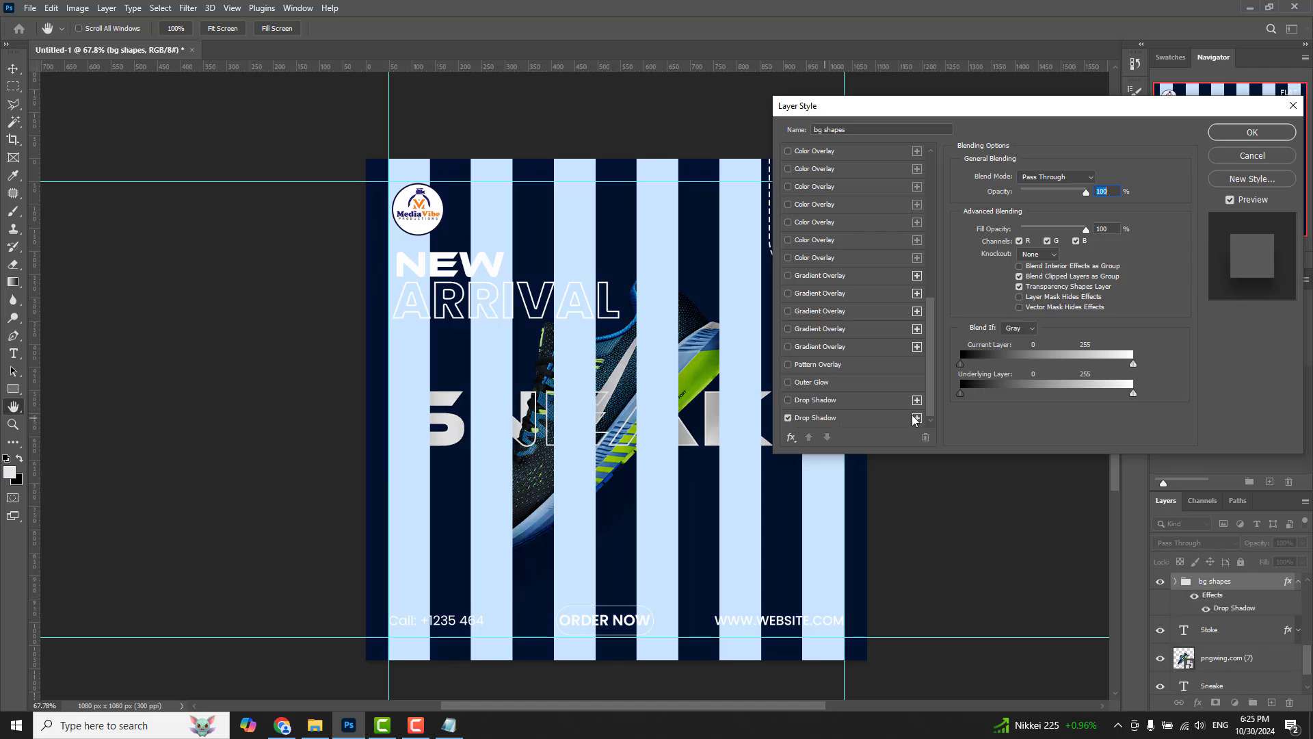
pyautogui.click(917, 418)
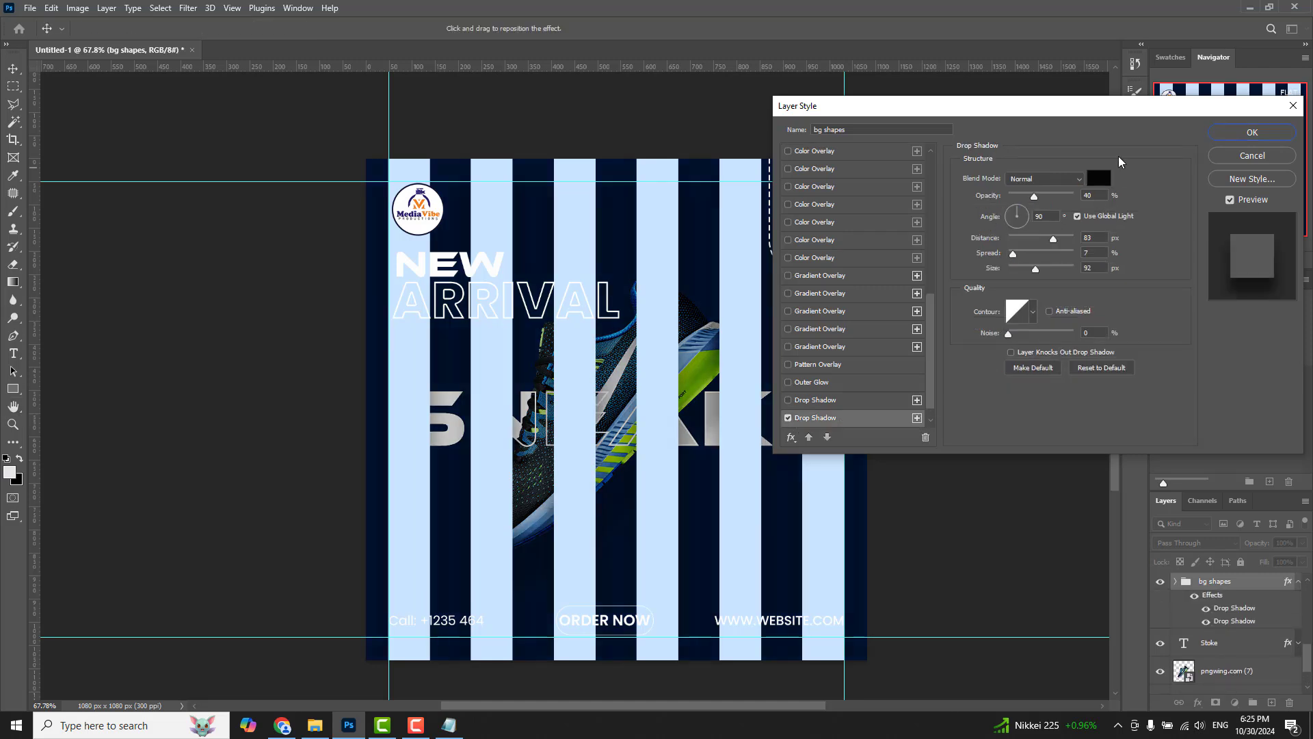
# - Set the second drop shadow to 80% opacity, 0 distance and 40% spread
pyautogui.moveTo(1102, 197); pyautogui.dragTo(1065, 196)
pyautogui.write('80')
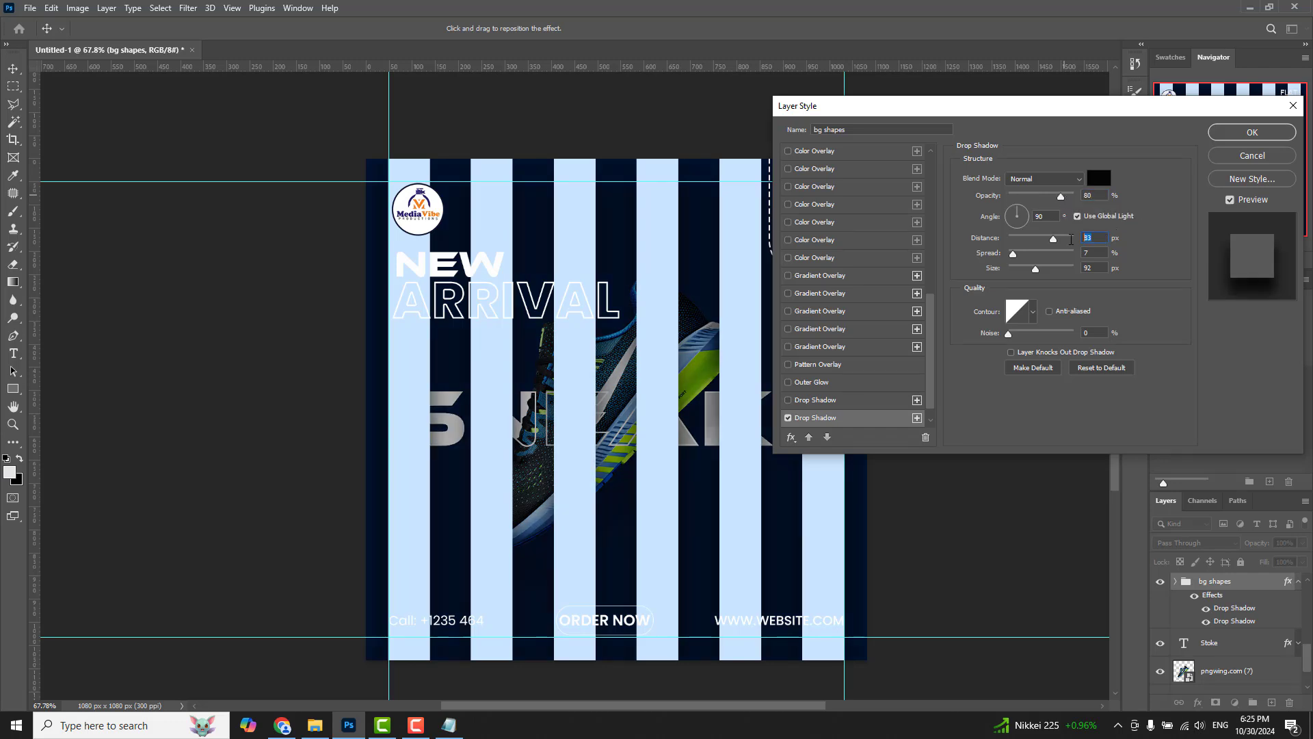
pyautogui.write('0')
pyautogui.press('Tab')
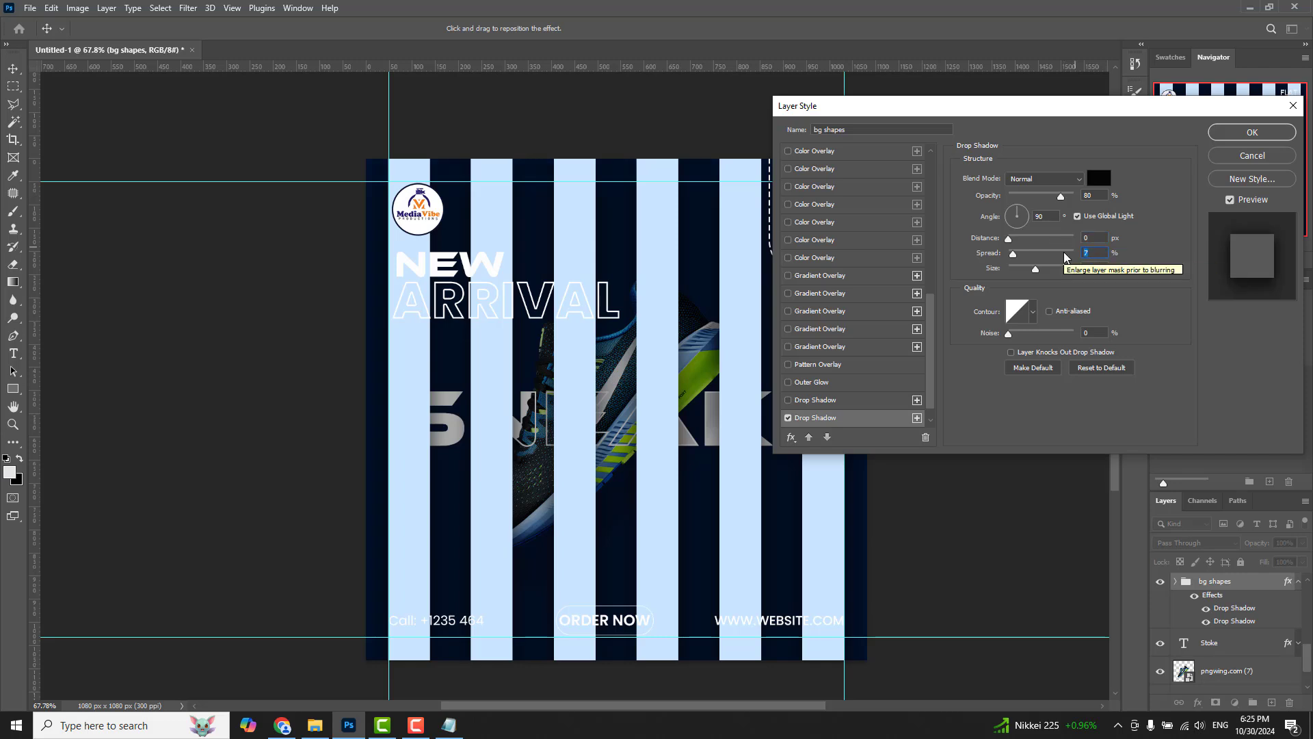
pyautogui.write('42')
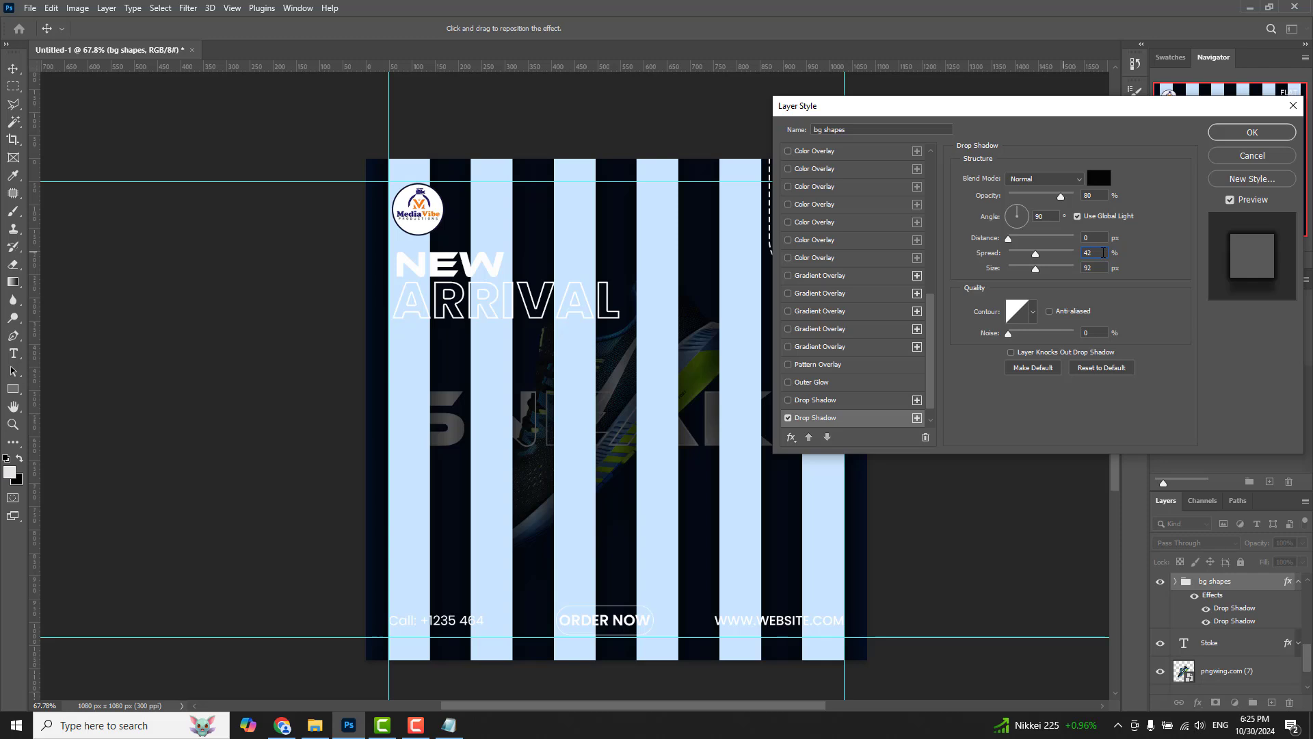
pyautogui.press('BackSpace')
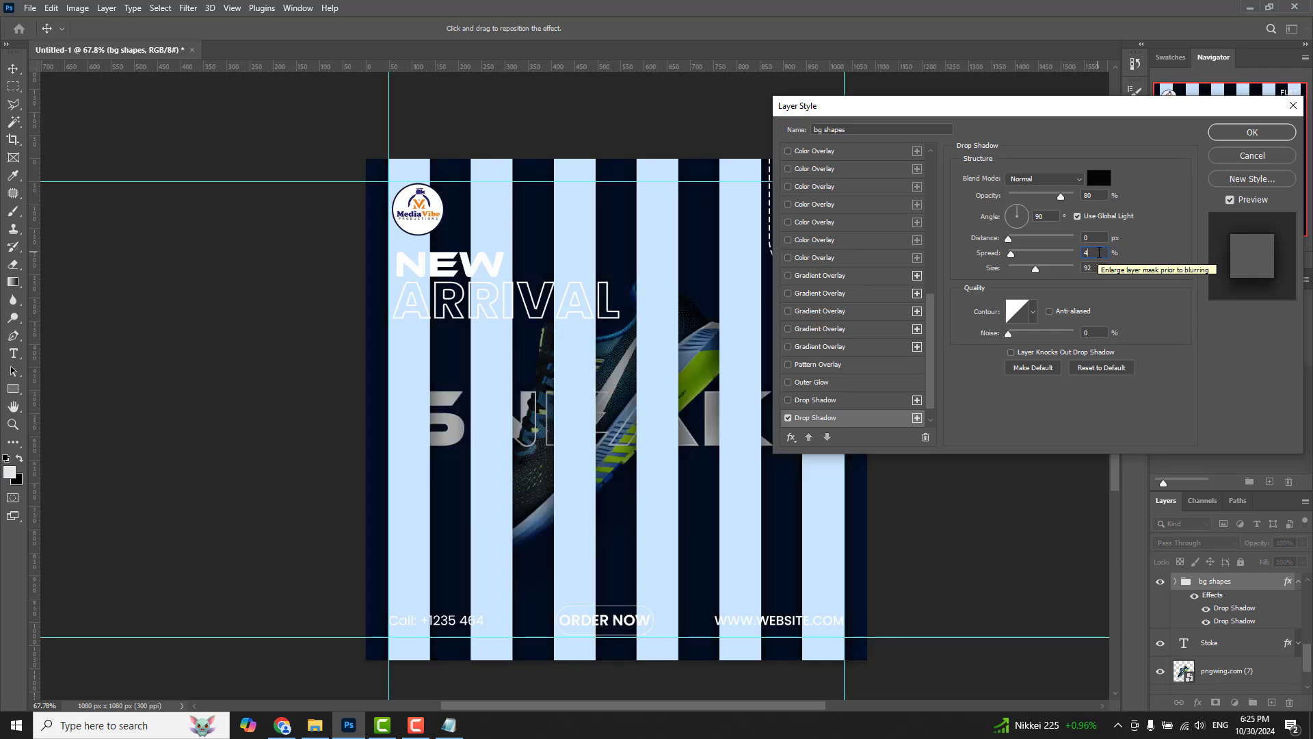
pyautogui.write('0')
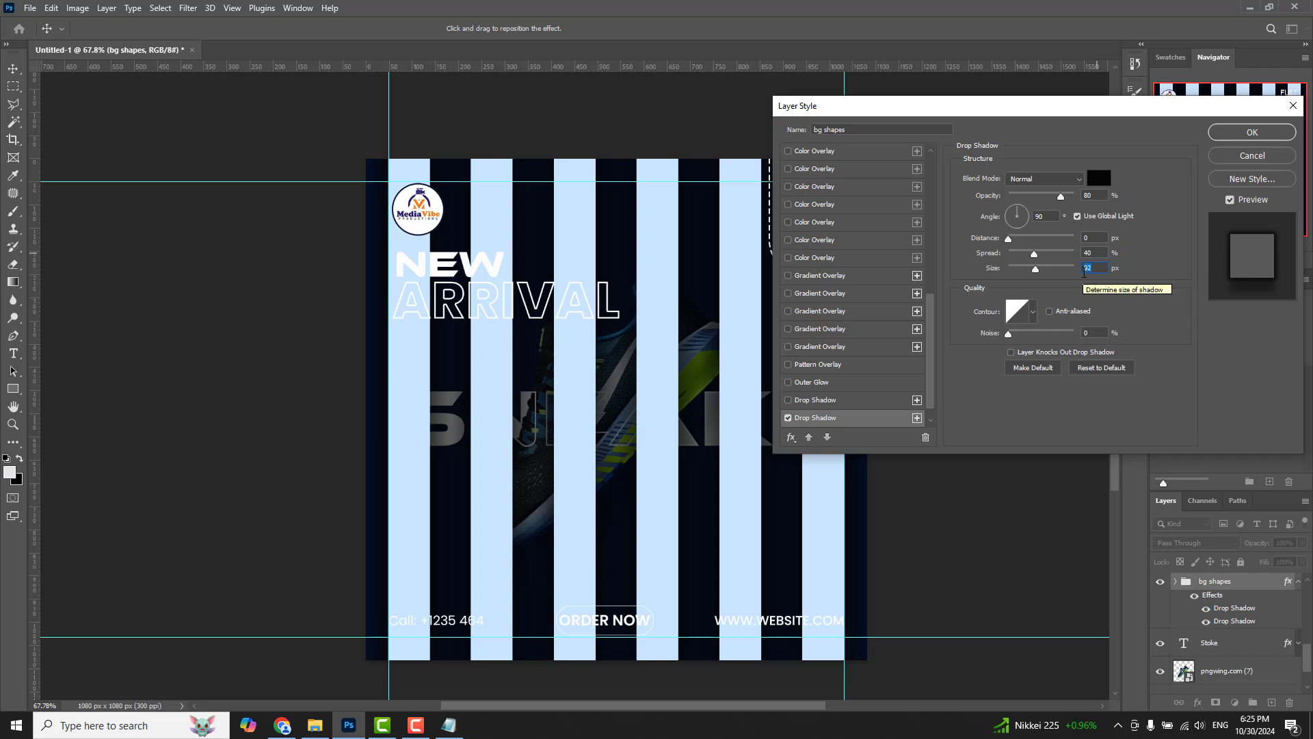
pyautogui.write('12')
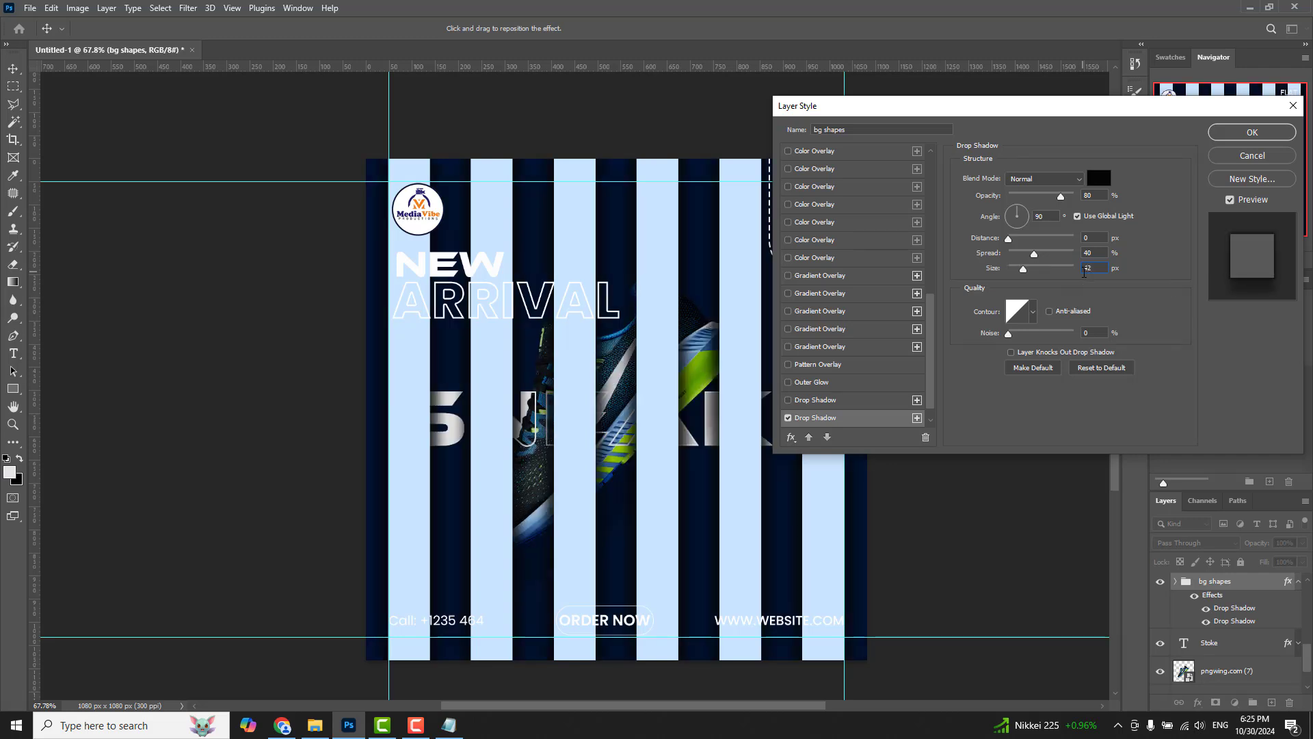
# - Apply the drop shadow, then set the bg shapes group's blend mode to Soft Light
pyautogui.click(1251, 134)
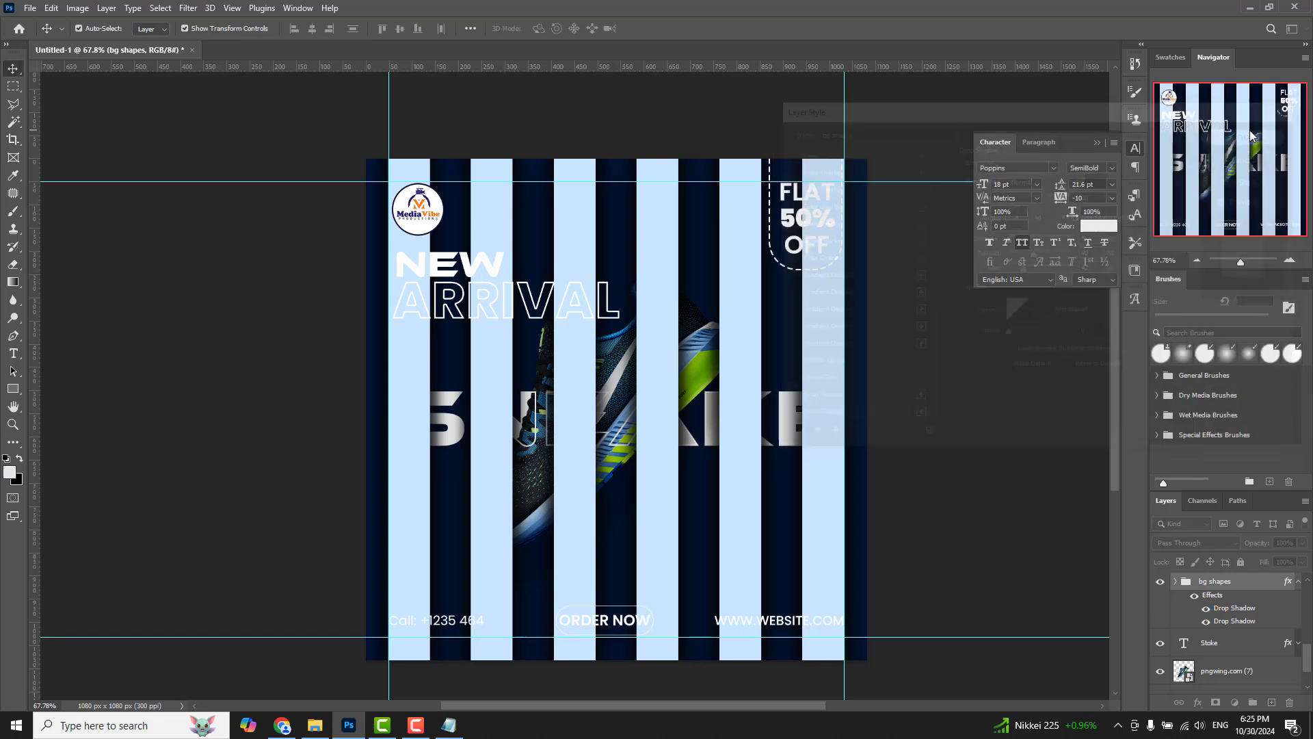
pyautogui.click(1299, 582)
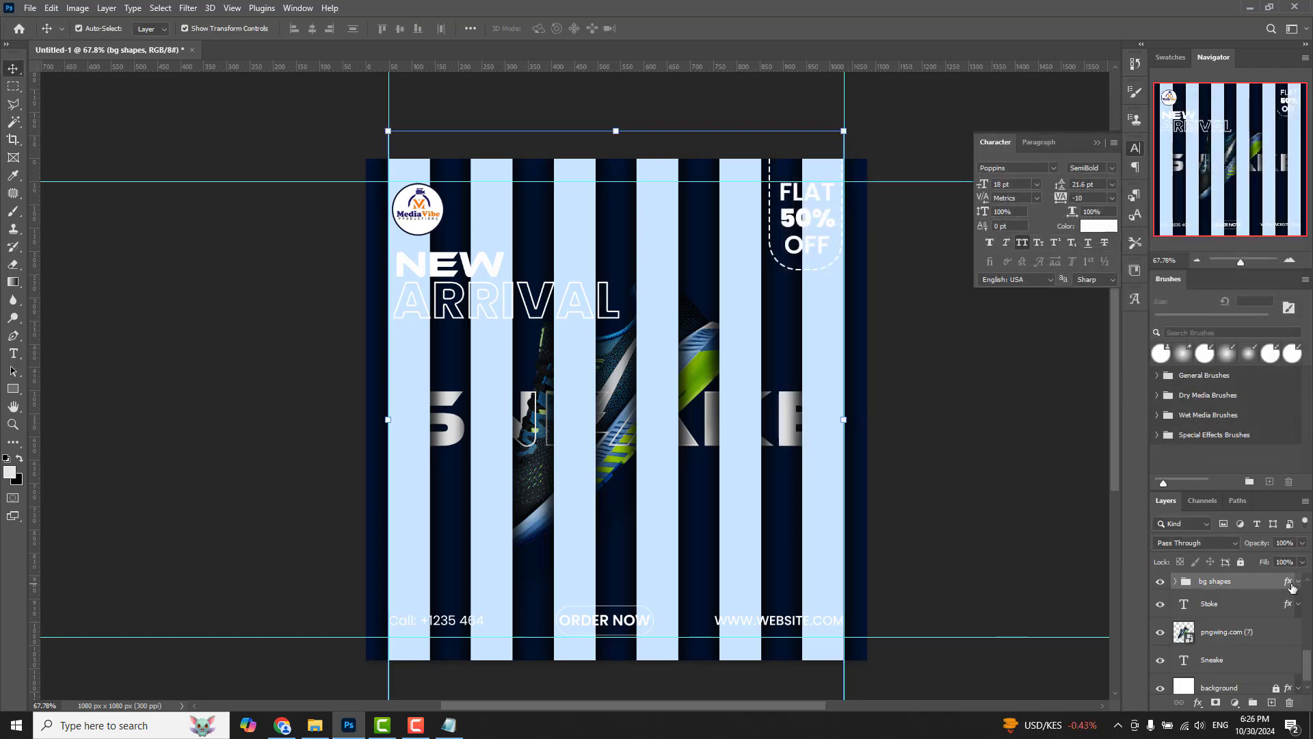
pyautogui.click(1235, 543)
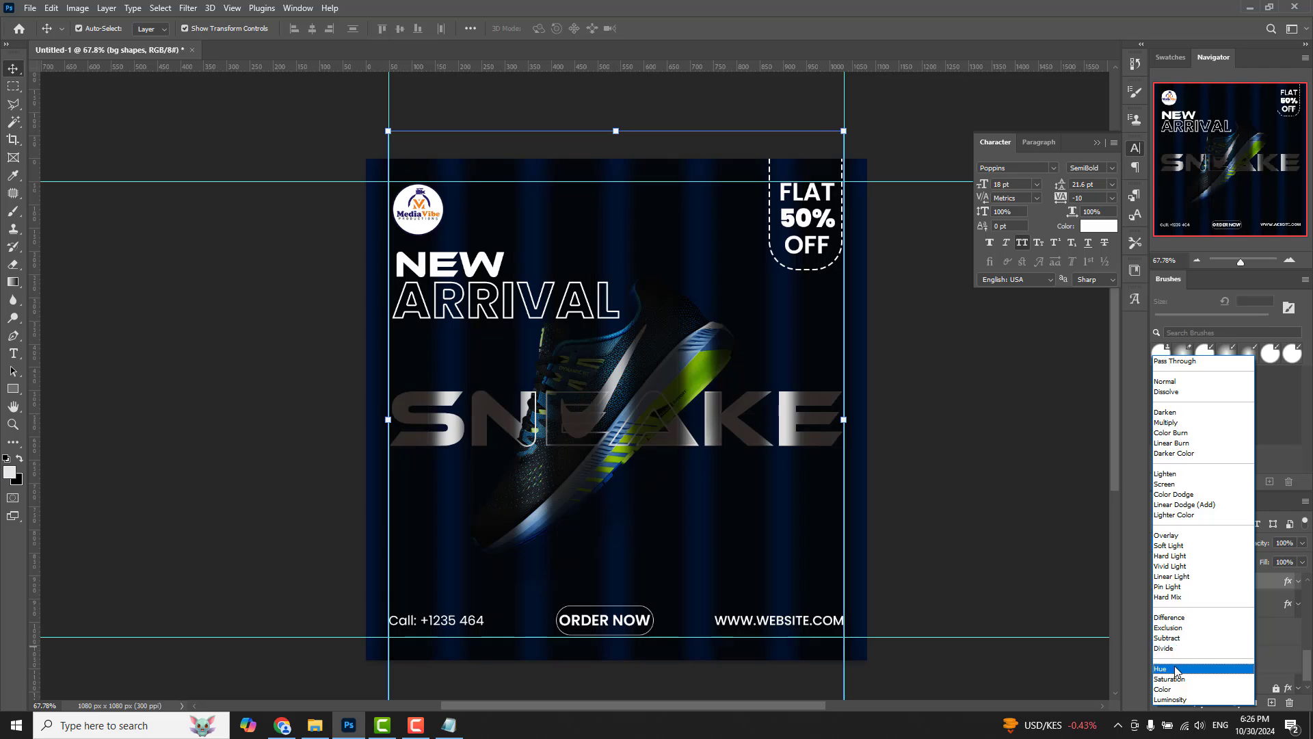
pyautogui.click(1176, 547)
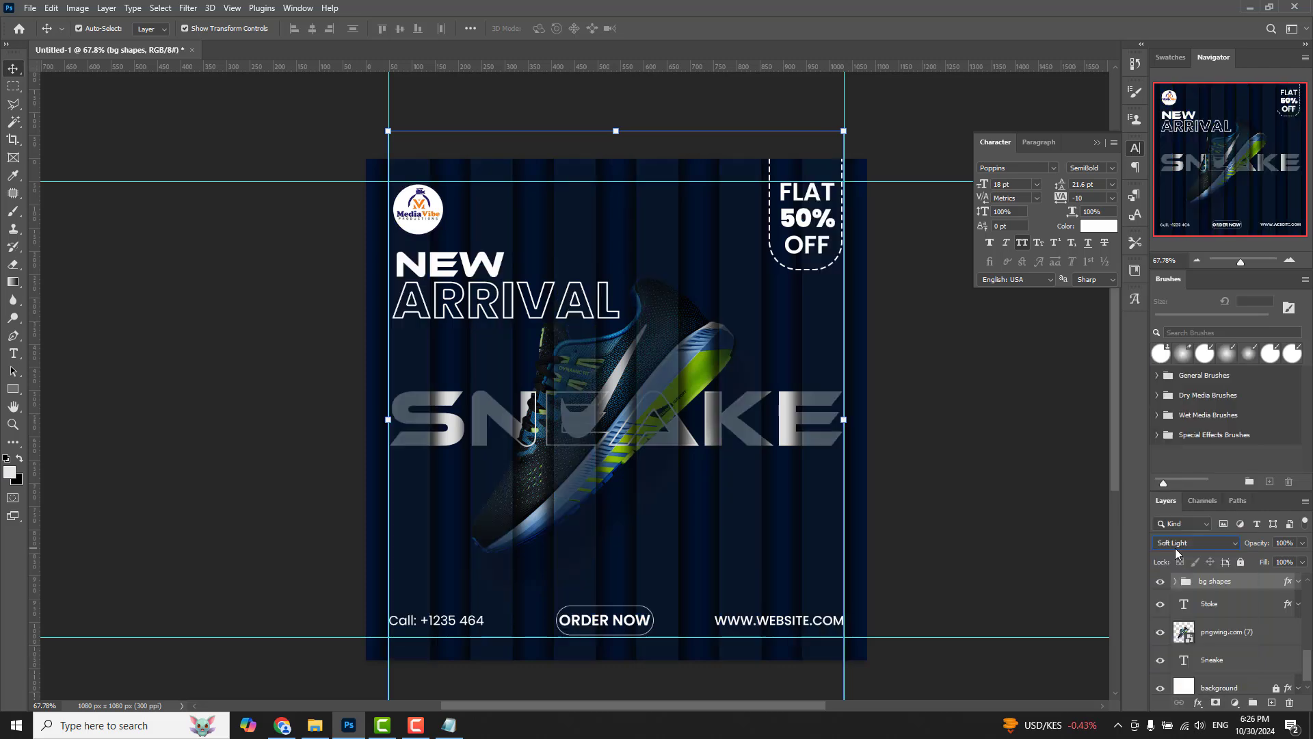
# - Set the bg shapes group's opacity to 60% and select the sneaker layer
pyautogui.click(1280, 543)
pyautogui.doubleClick(1280, 542)
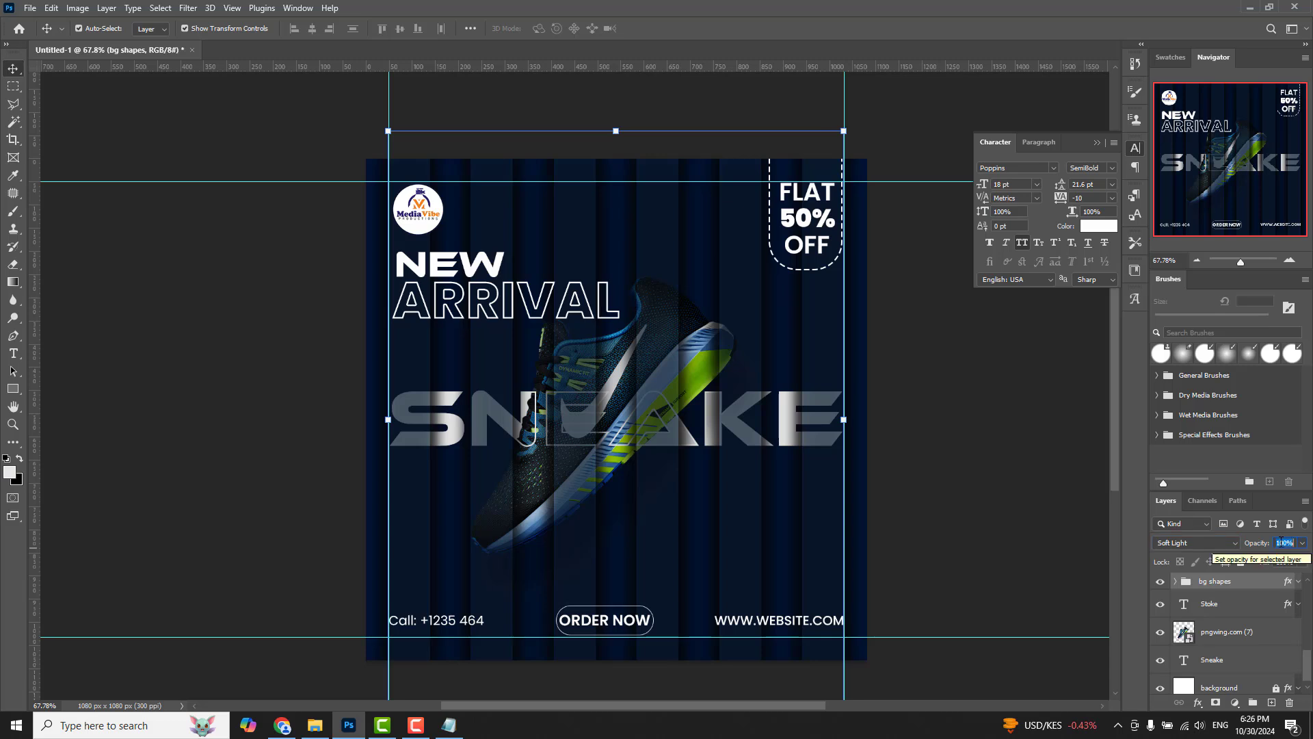
pyautogui.write('8')
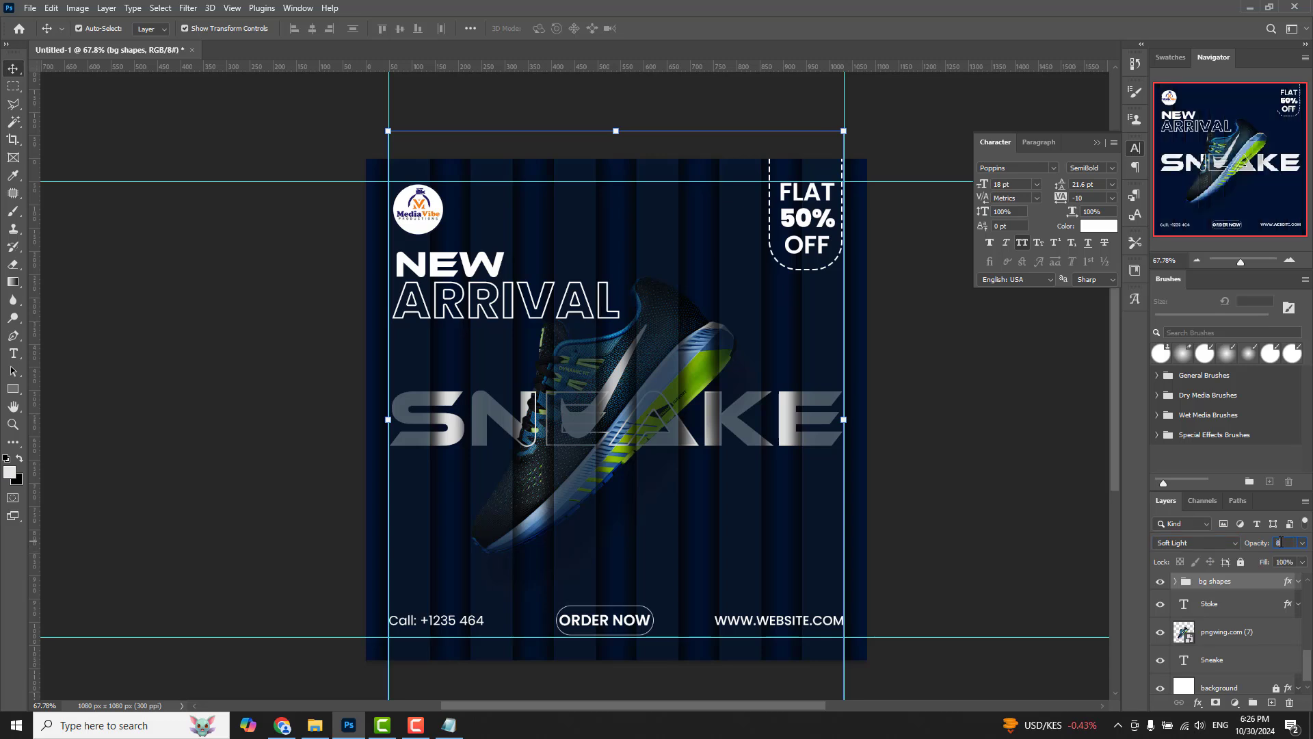
pyautogui.write('0')
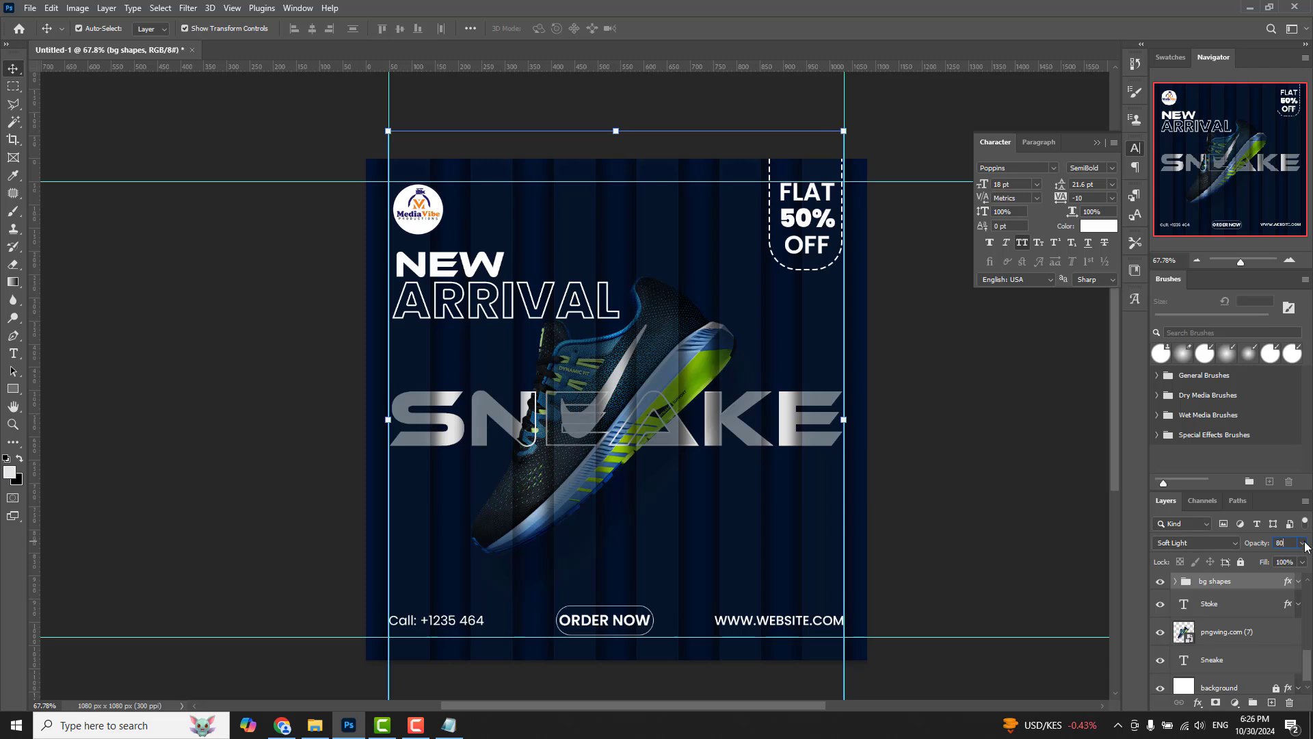
pyautogui.click(1302, 542)
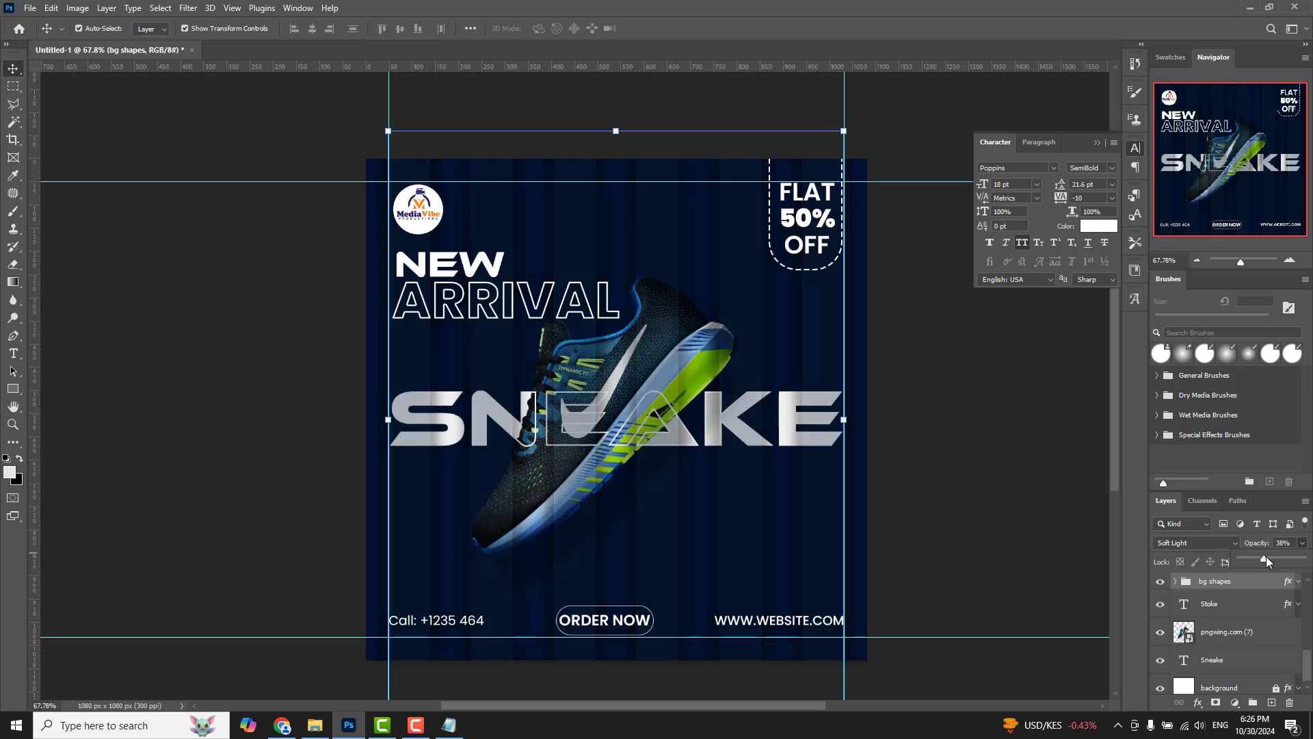
pyautogui.moveTo(1266, 556); pyautogui.dragTo(1253, 557)
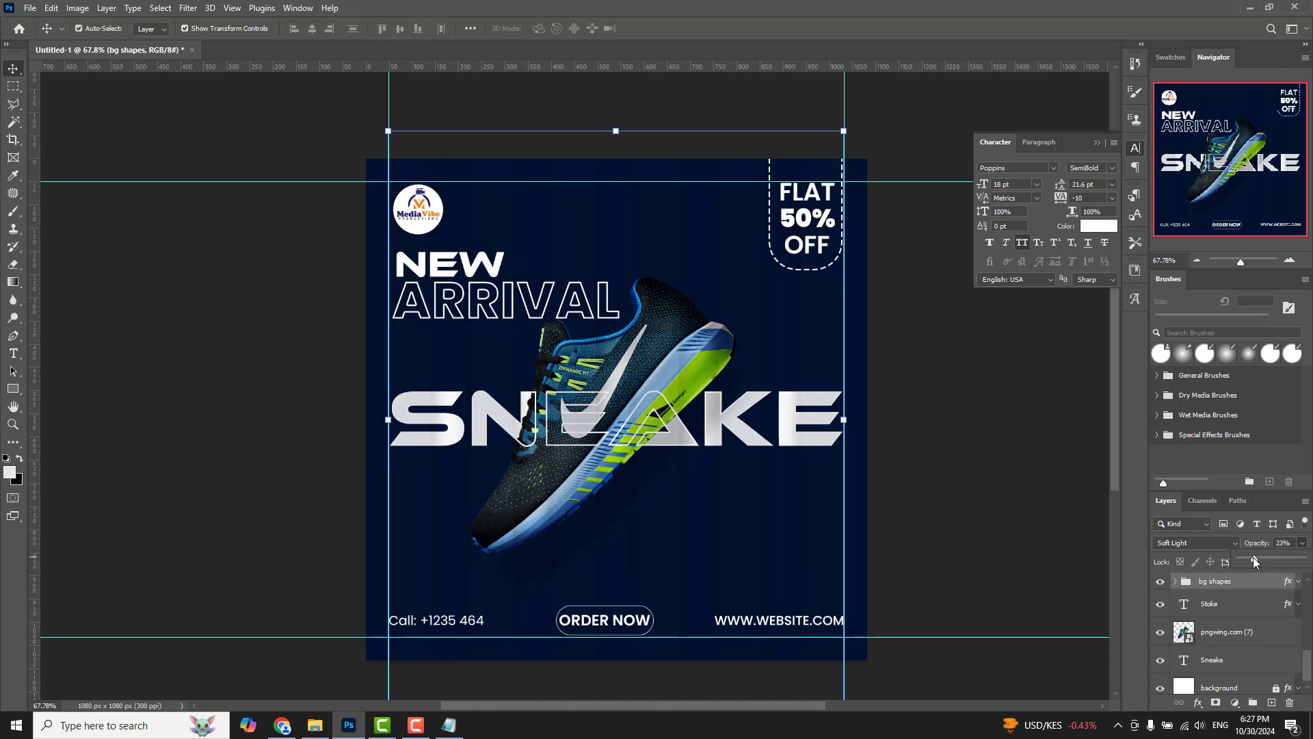
pyautogui.moveTo(1253, 557)
pyautogui.mouseDown()
pyautogui.moveTo(1265, 557)
pyautogui.moveTo(1208, 687)
pyautogui.moveTo(1210, 675)
pyautogui.mouseUp()
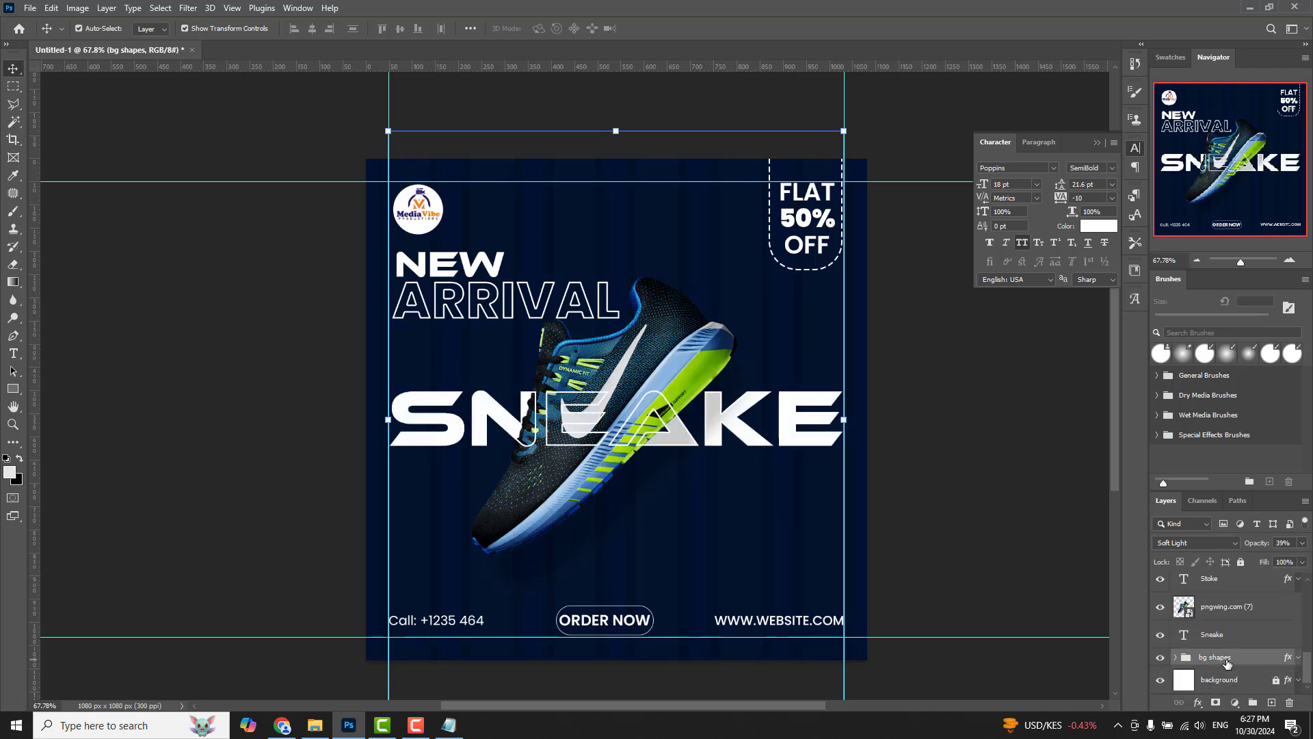
pyautogui.click(1301, 543)
pyautogui.moveTo(1264, 558); pyautogui.dragTo(1273, 551)
pyautogui.press('Return')
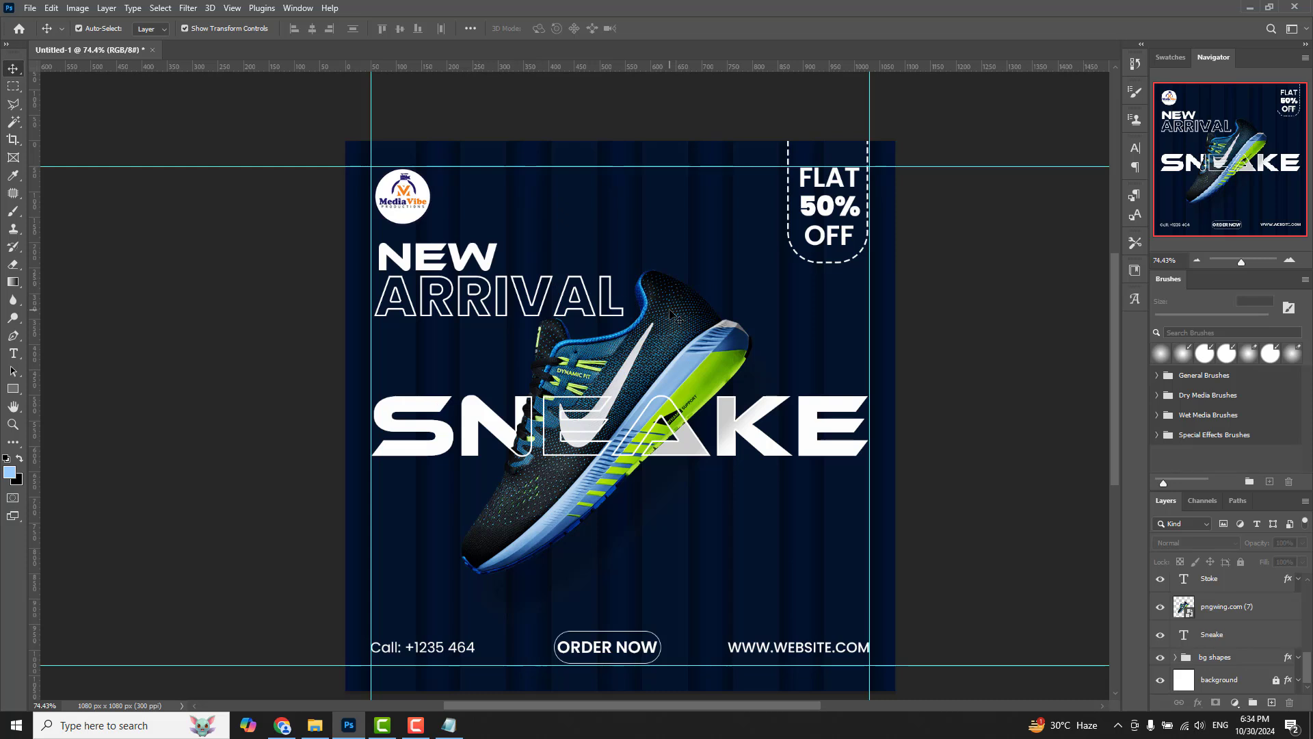
pyautogui.click(677, 316)
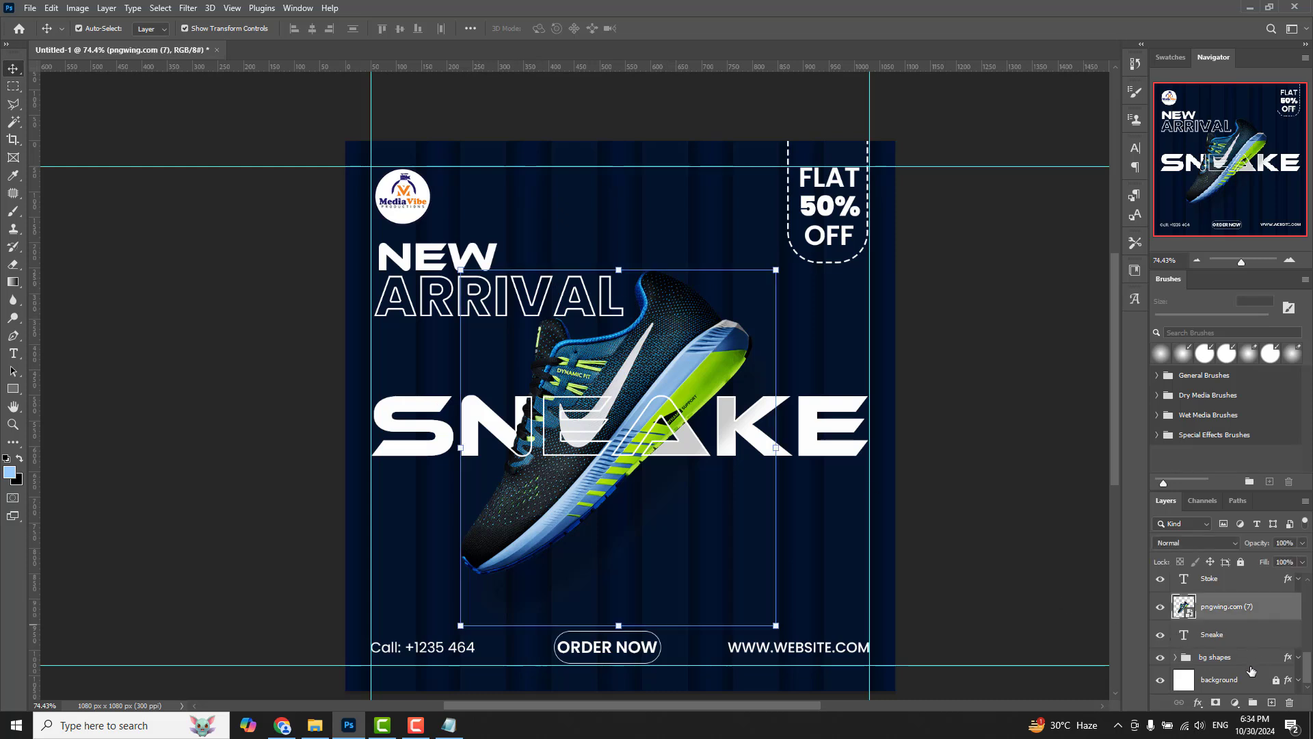
# - Add a new layer named 'Light' above the bg shapes group
pyautogui.click(1271, 703)
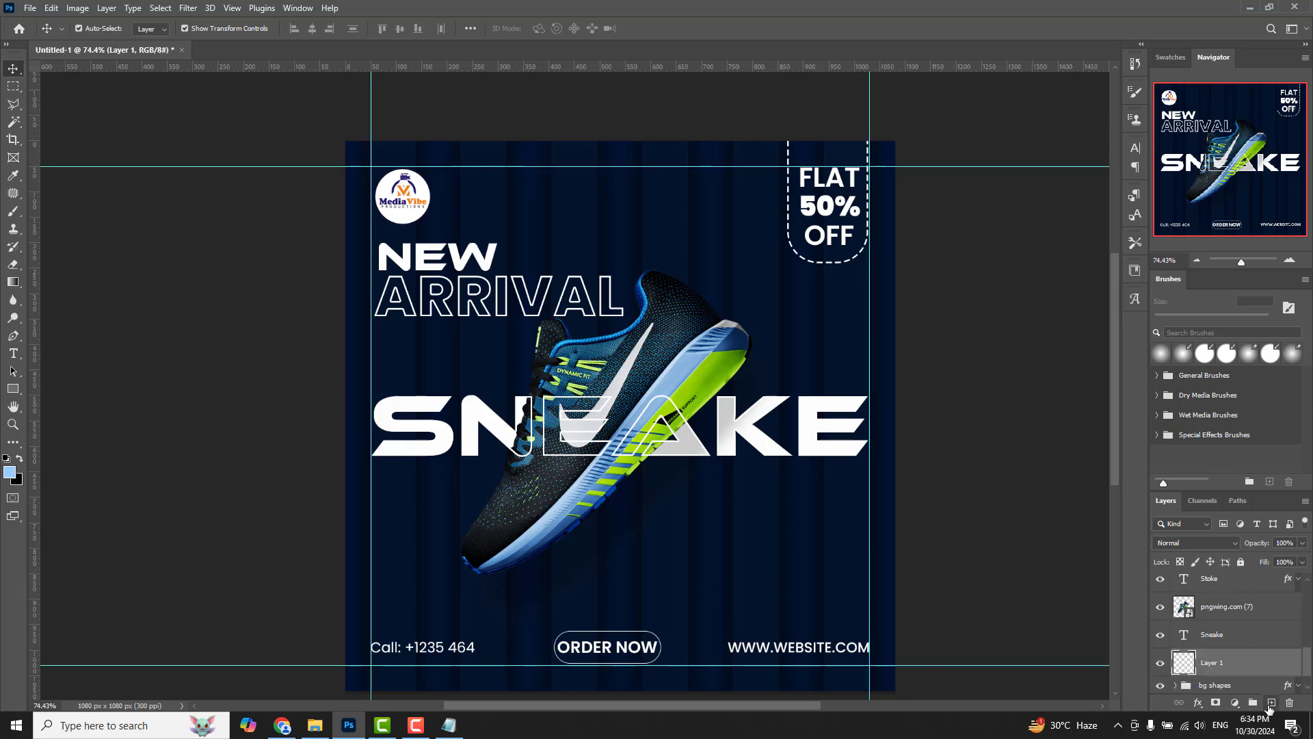
pyautogui.doubleClick(1212, 664)
pyautogui.write('Light')
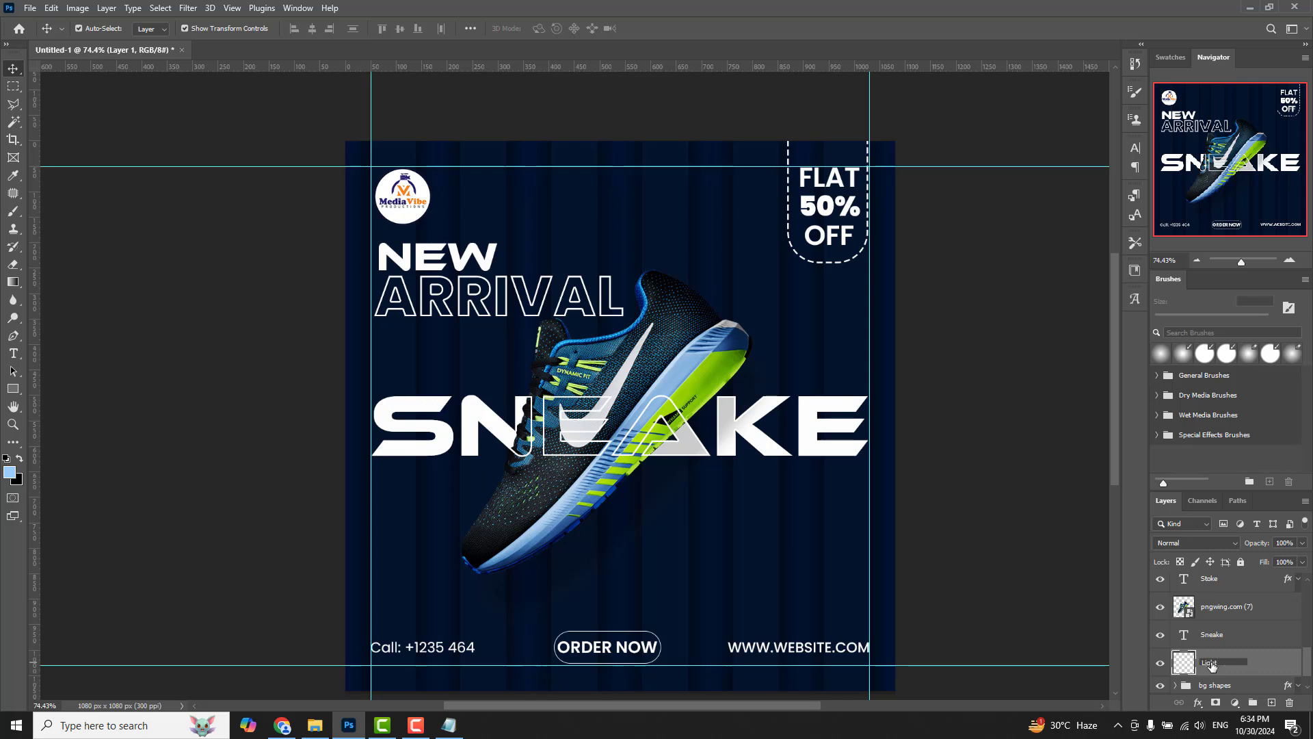
pyautogui.press('Return')
# - Switch to the Brush tool and set a more saturated blue foreground colour
pyautogui.click(13, 213)
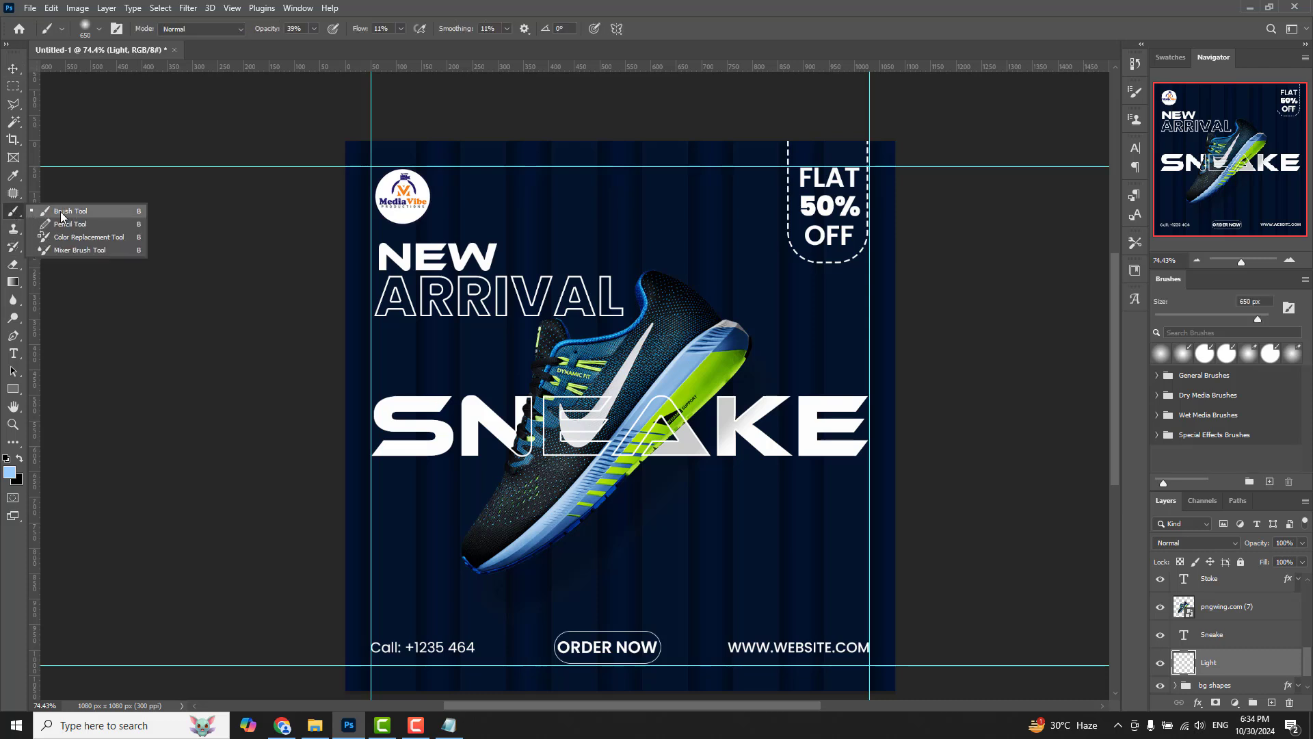
pyautogui.click(60, 217)
pyautogui.click(10, 474)
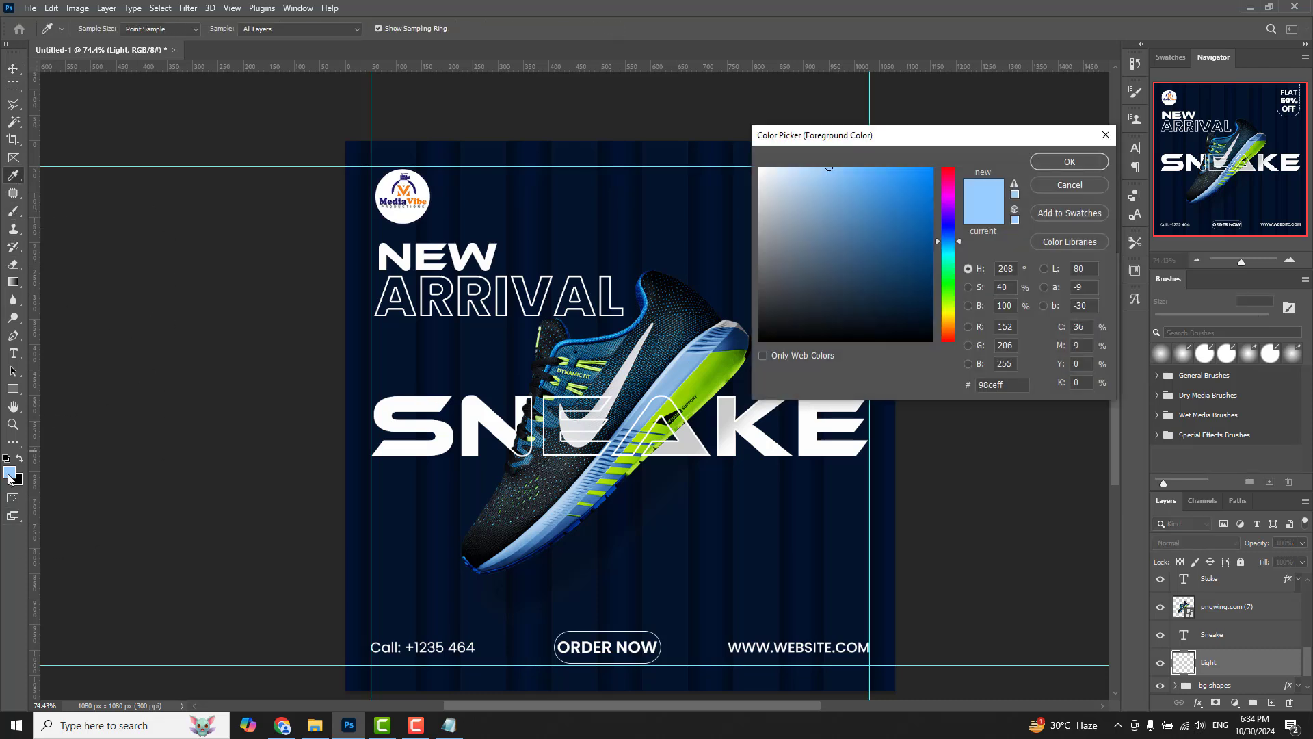
pyautogui.moveTo(854, 174); pyautogui.dragTo(889, 151)
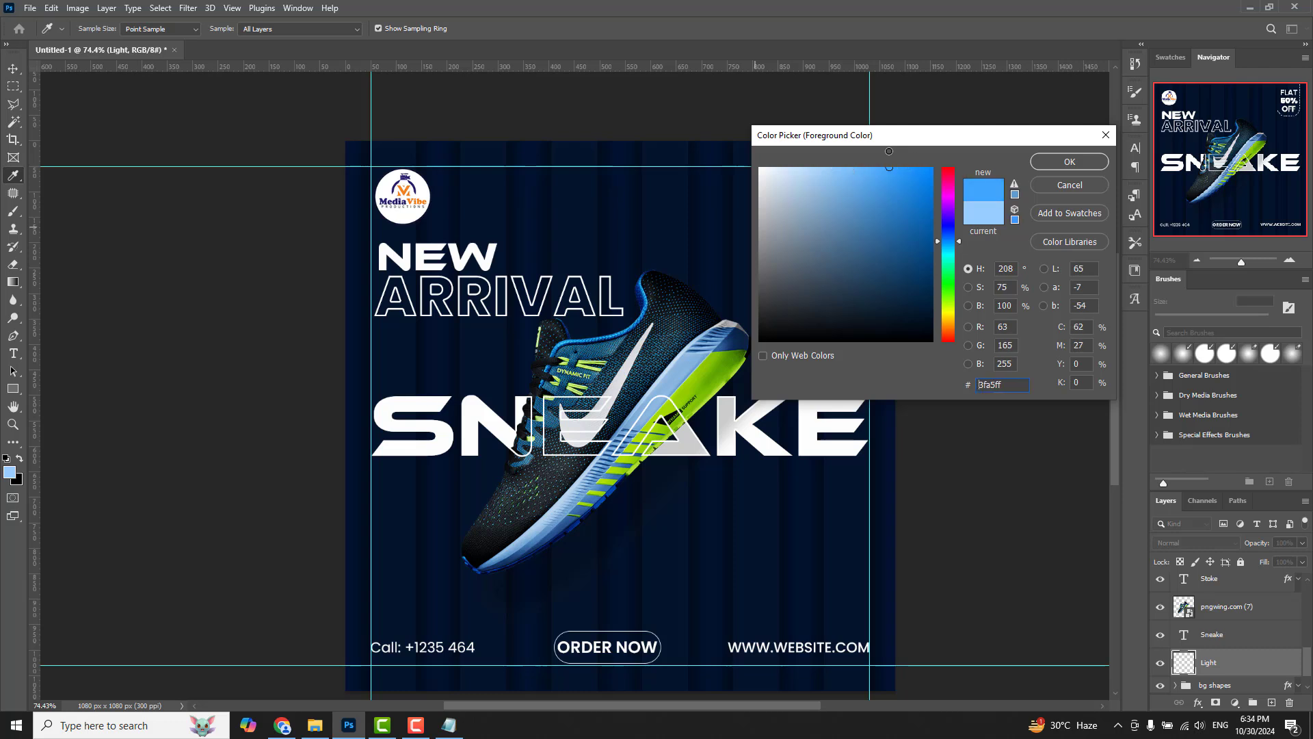
pyautogui.click(1067, 163)
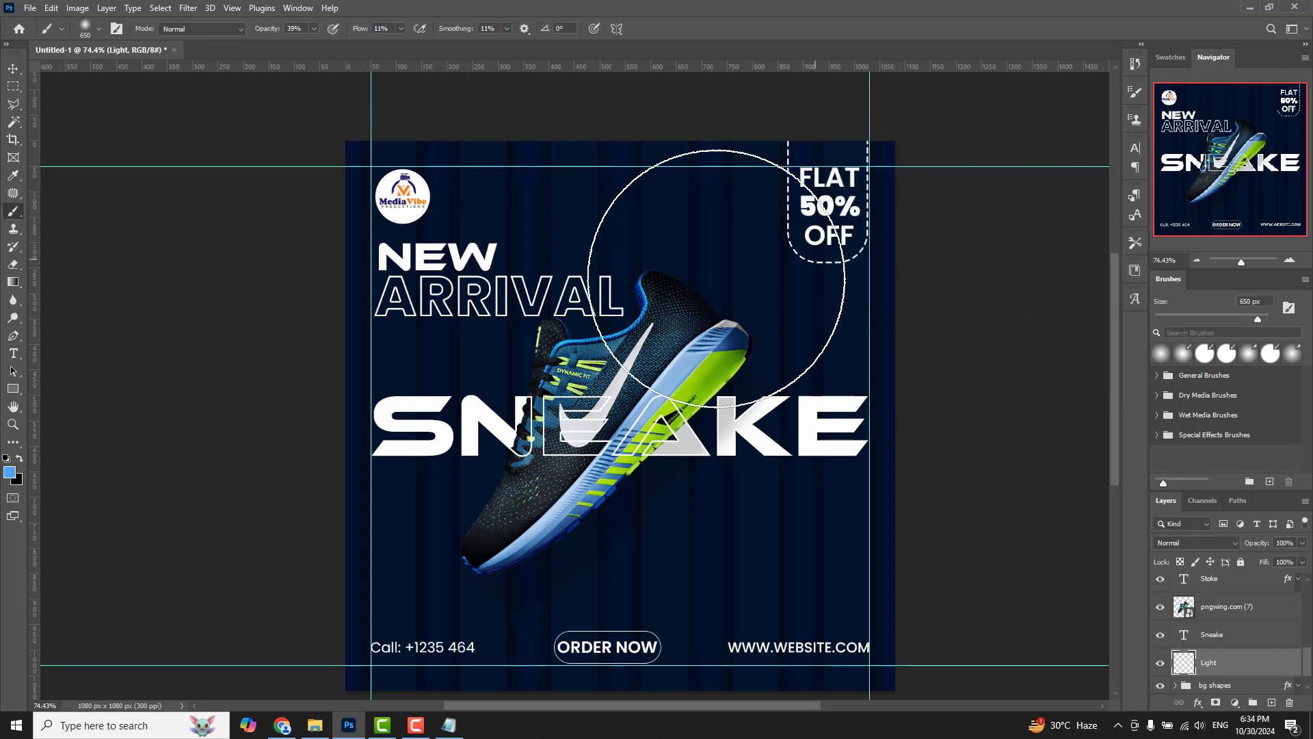
# - Set the soft round brush to 650 px with hardness 15
pyautogui.click(98, 29)
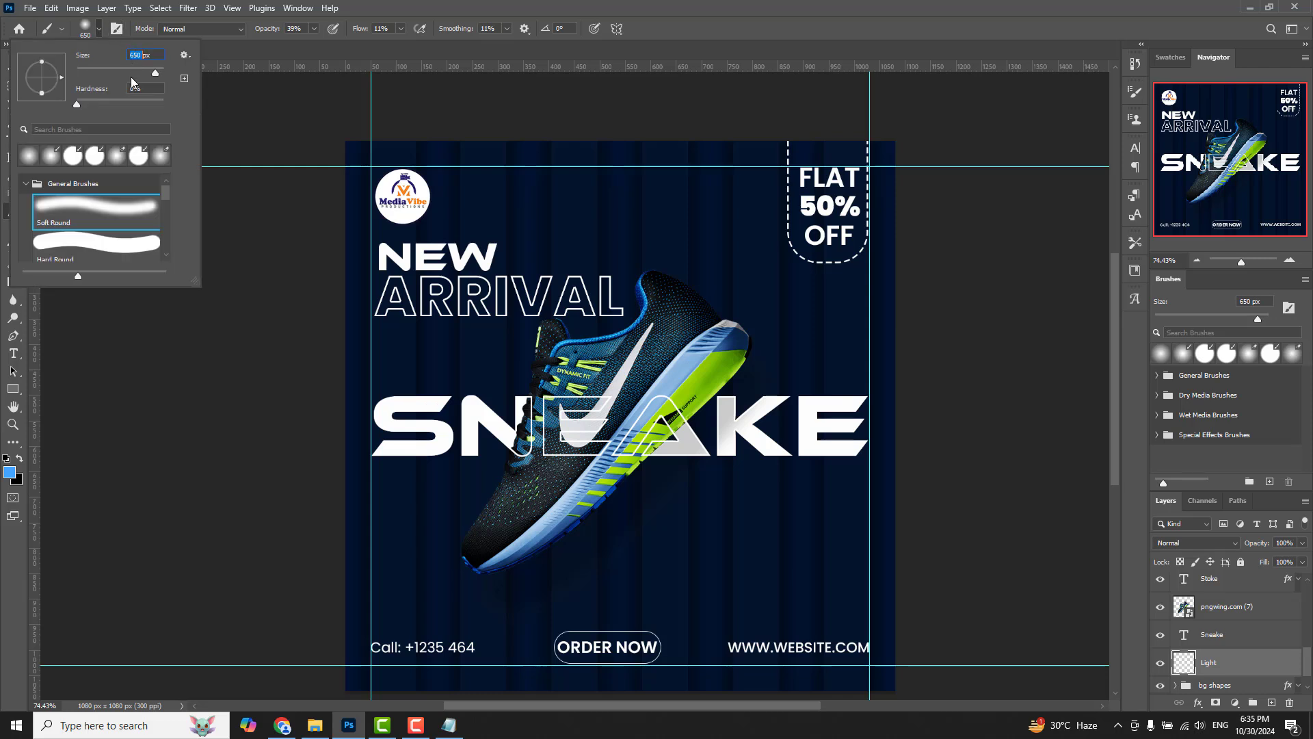
pyautogui.write('65')
pyautogui.write('15')
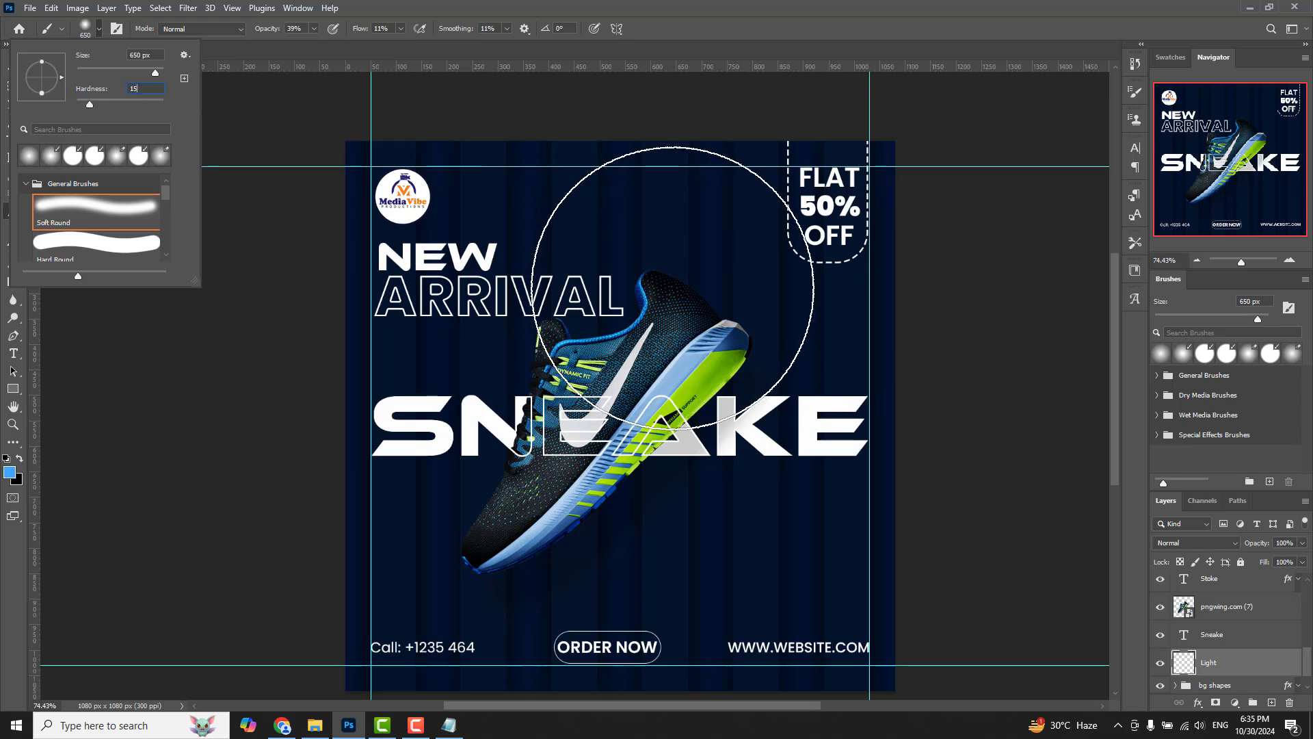
pyautogui.press('Return')
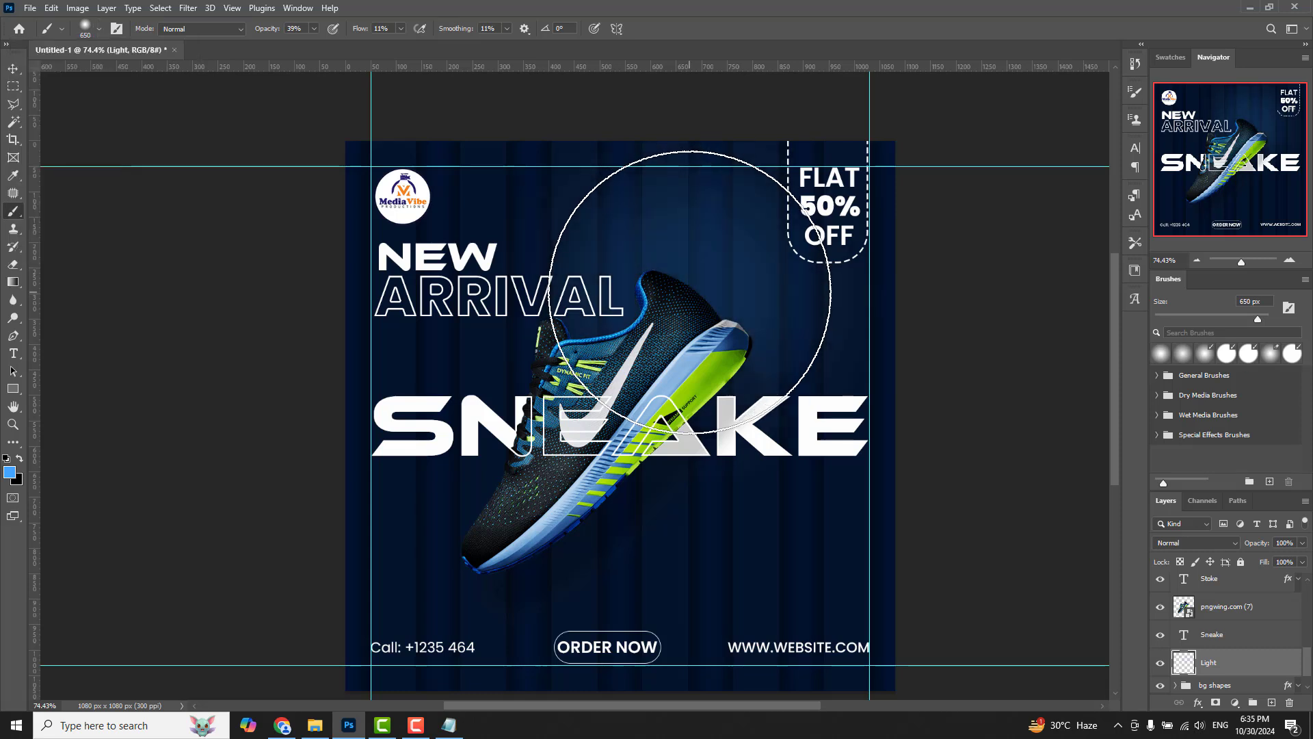
# - With the Move tool active, set the Light layer's blend mode to Pin Light
pyautogui.click(12, 71)
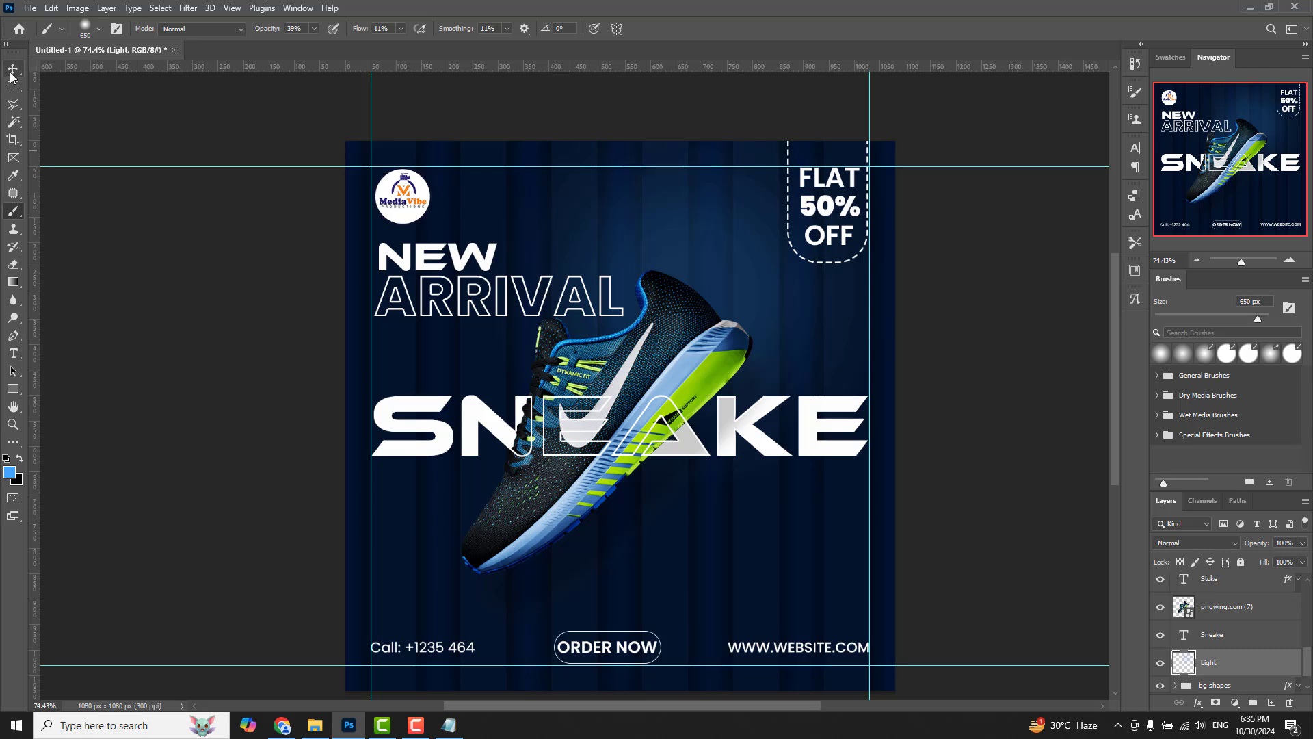
pyautogui.click(1234, 543)
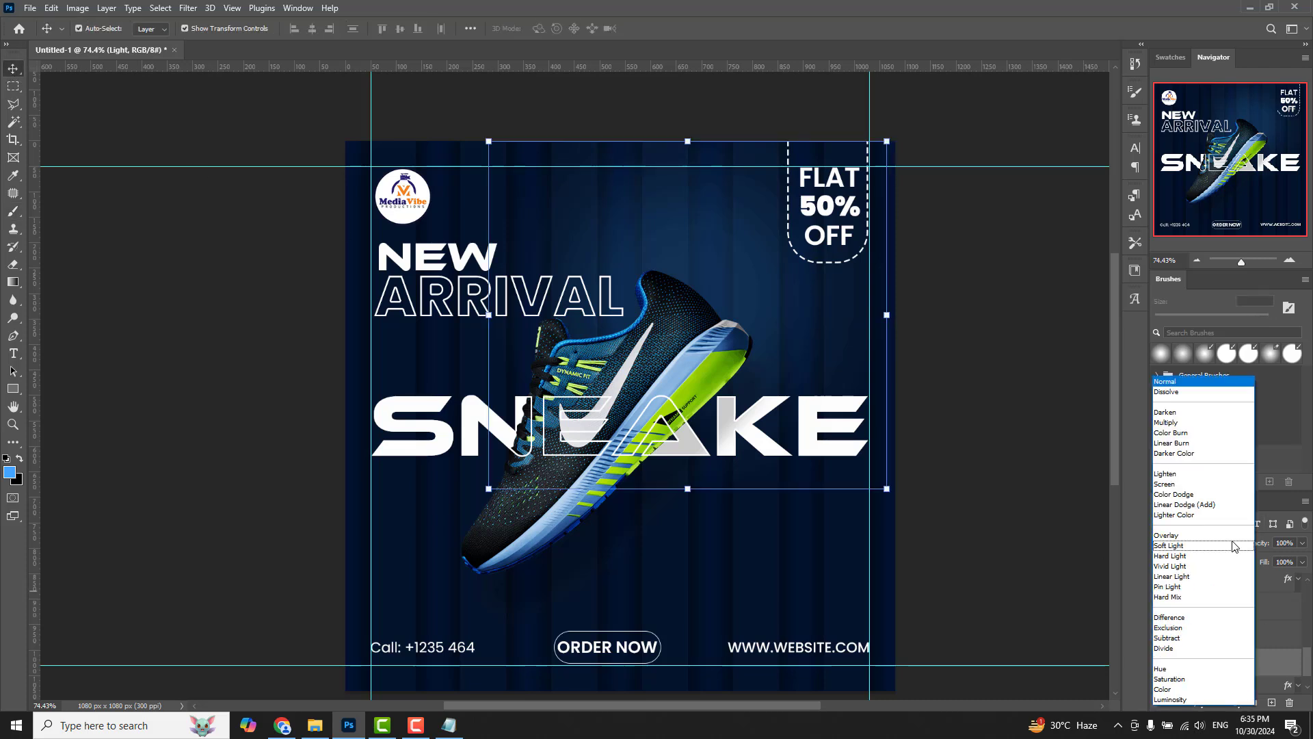
pyautogui.click(1203, 587)
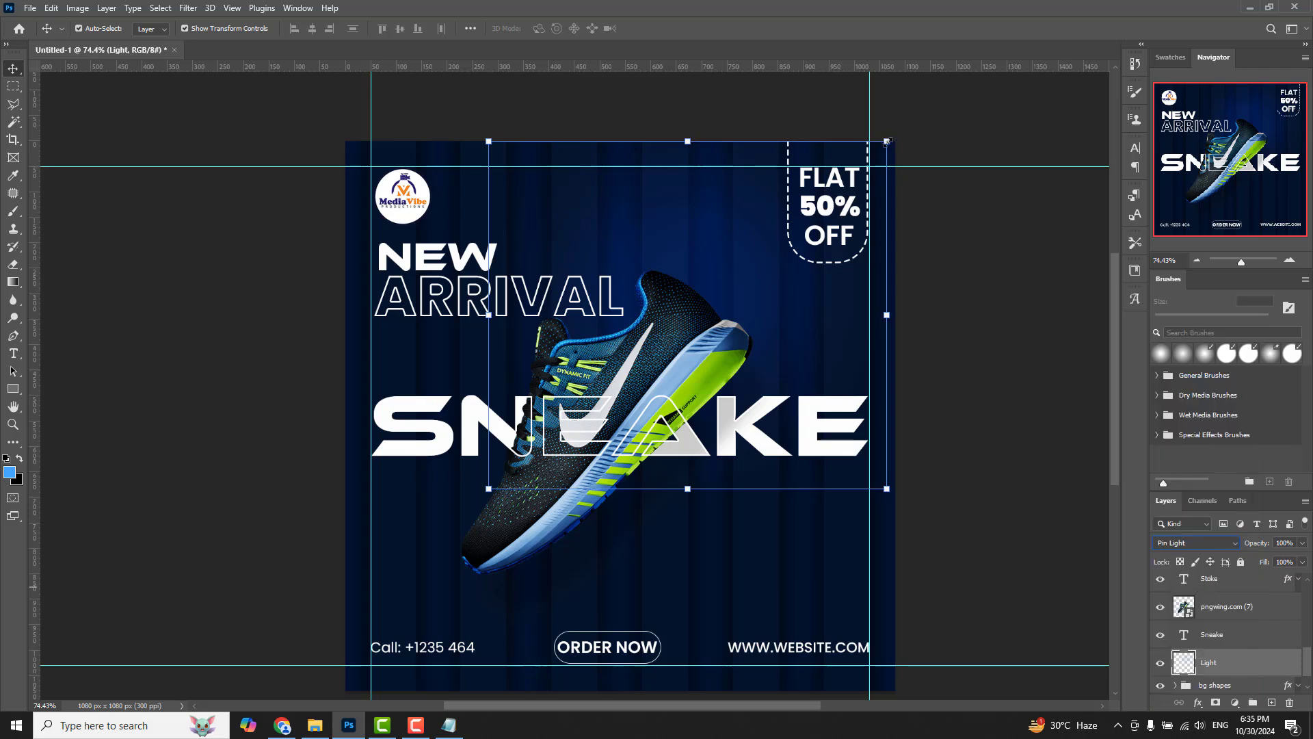
# - Enlarge the glow and reposition it slightly left and down behind the sneaker
pyautogui.moveTo(887, 142); pyautogui.dragTo(918, 113)
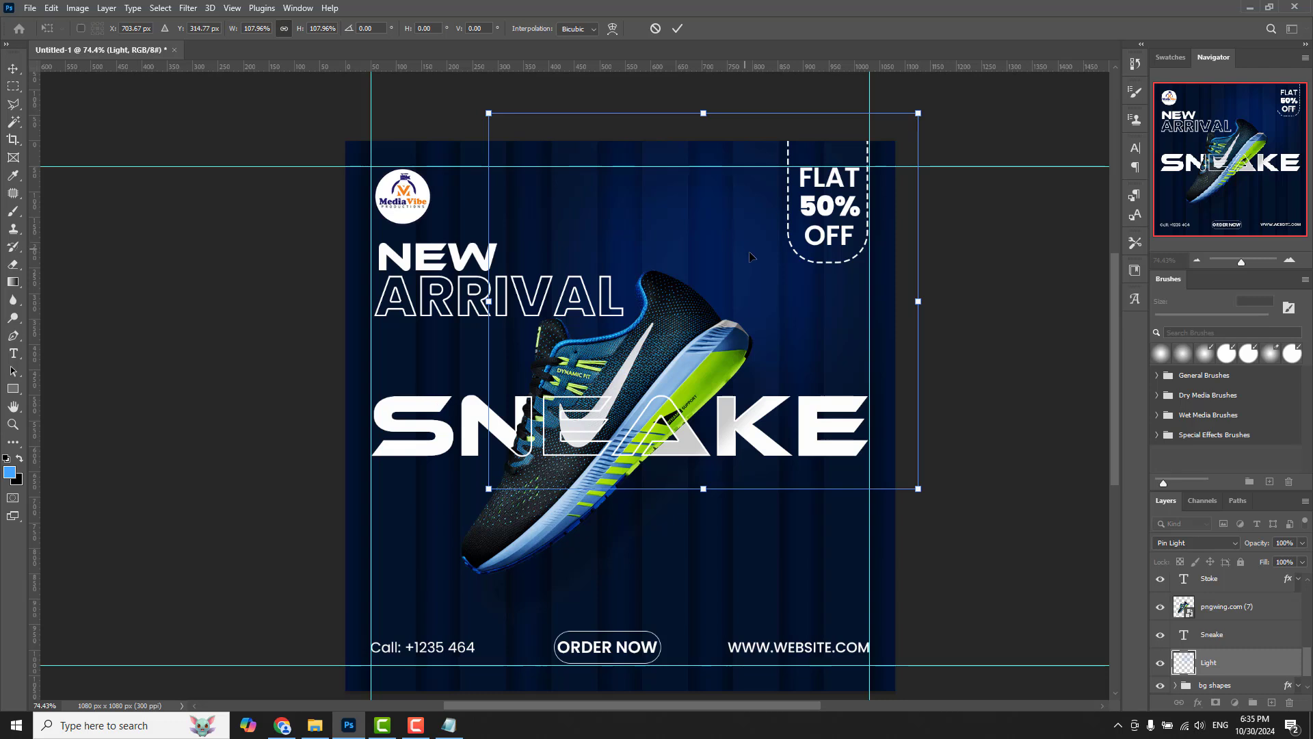
pyautogui.moveTo(750, 256); pyautogui.dragTo(725, 300)
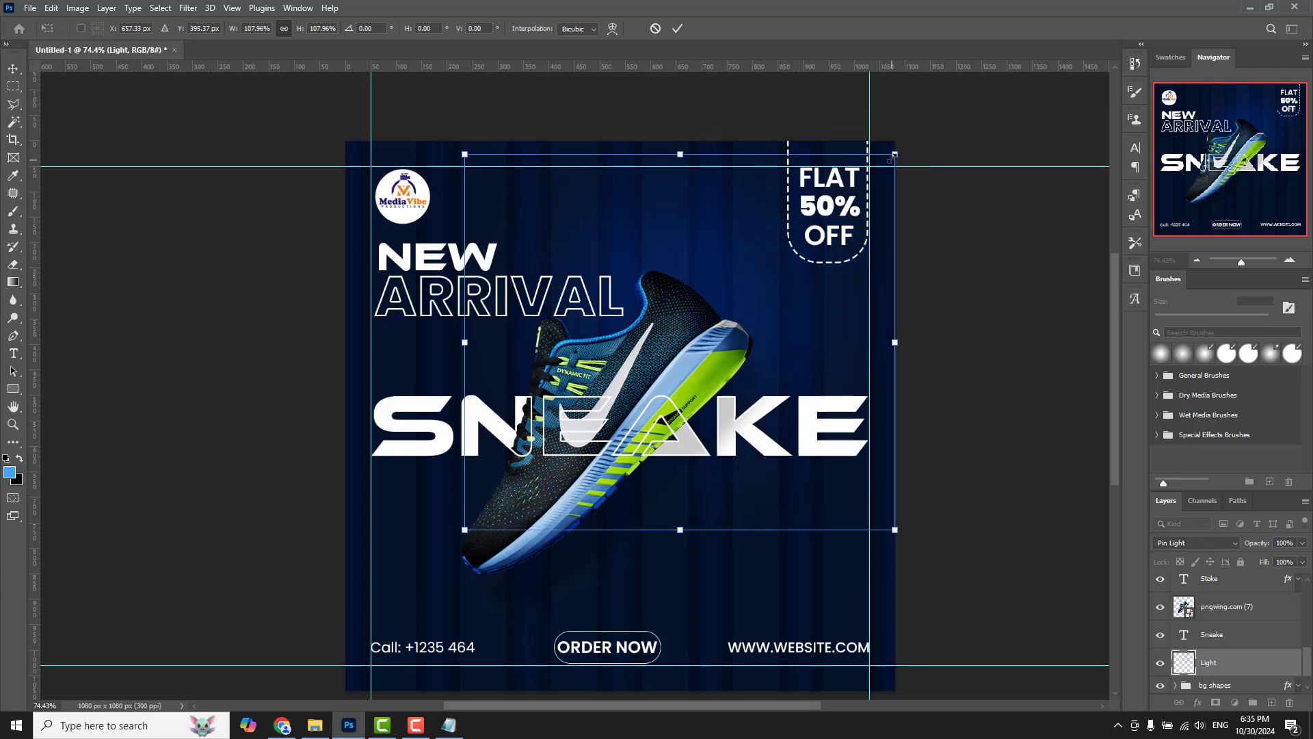
pyautogui.moveTo(892, 156); pyautogui.dragTo(910, 140)
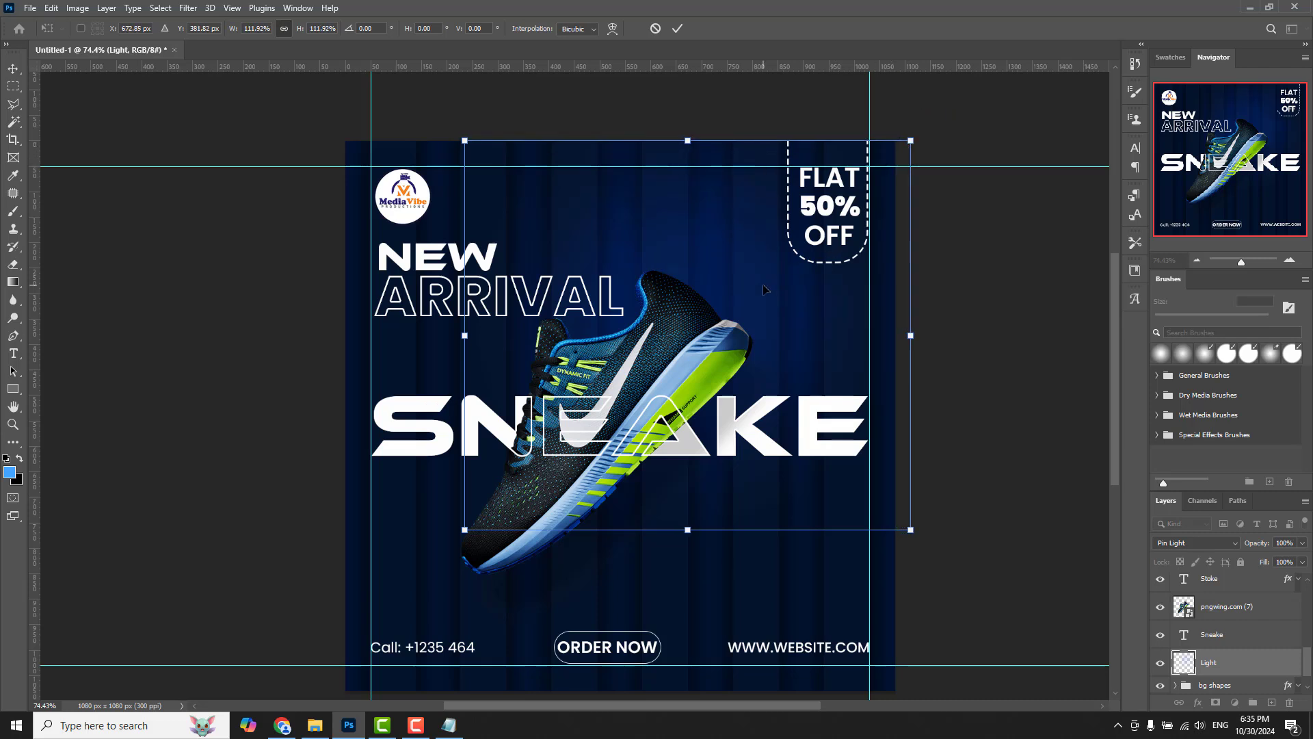
pyautogui.moveTo(764, 289); pyautogui.dragTo(774, 290)
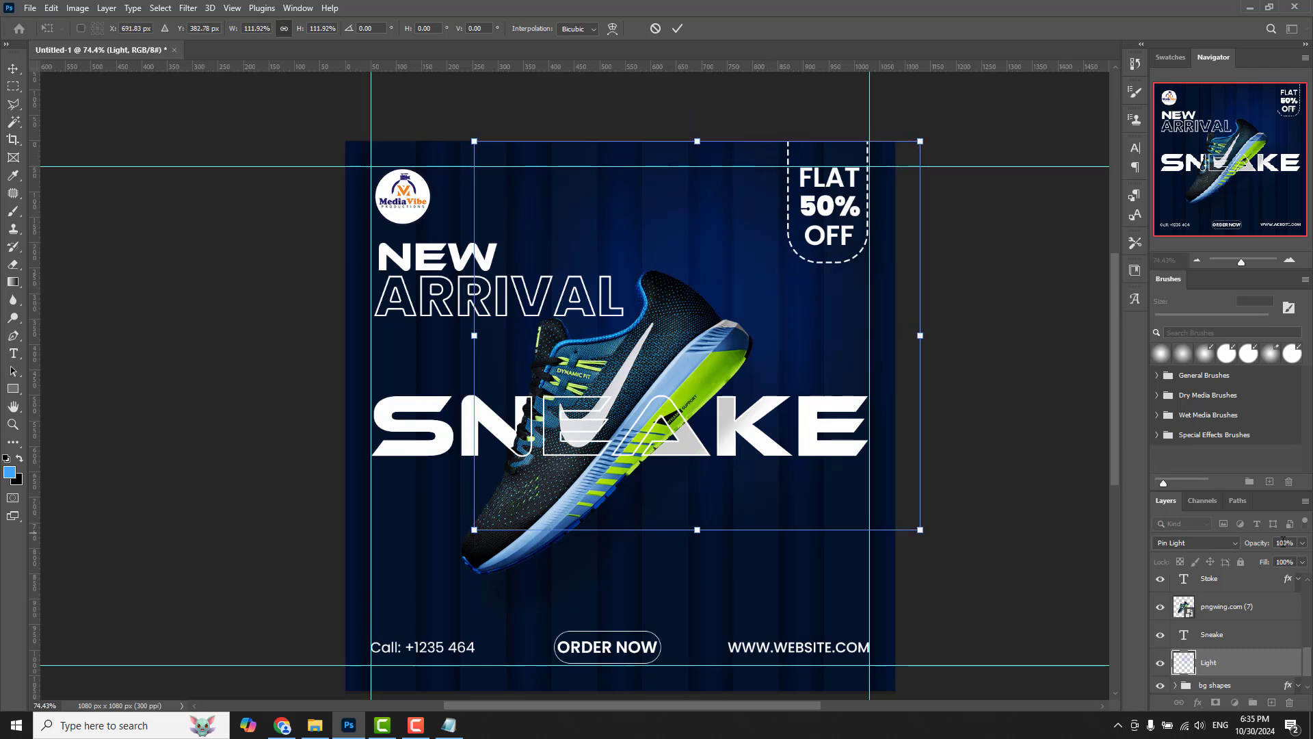
# - Adjust the Light layer's opacity to around 58% and duplicate it as Light copy
pyautogui.write('56')
pyautogui.click(1302, 543)
pyautogui.moveTo(1276, 559); pyautogui.dragTo(1304, 562)
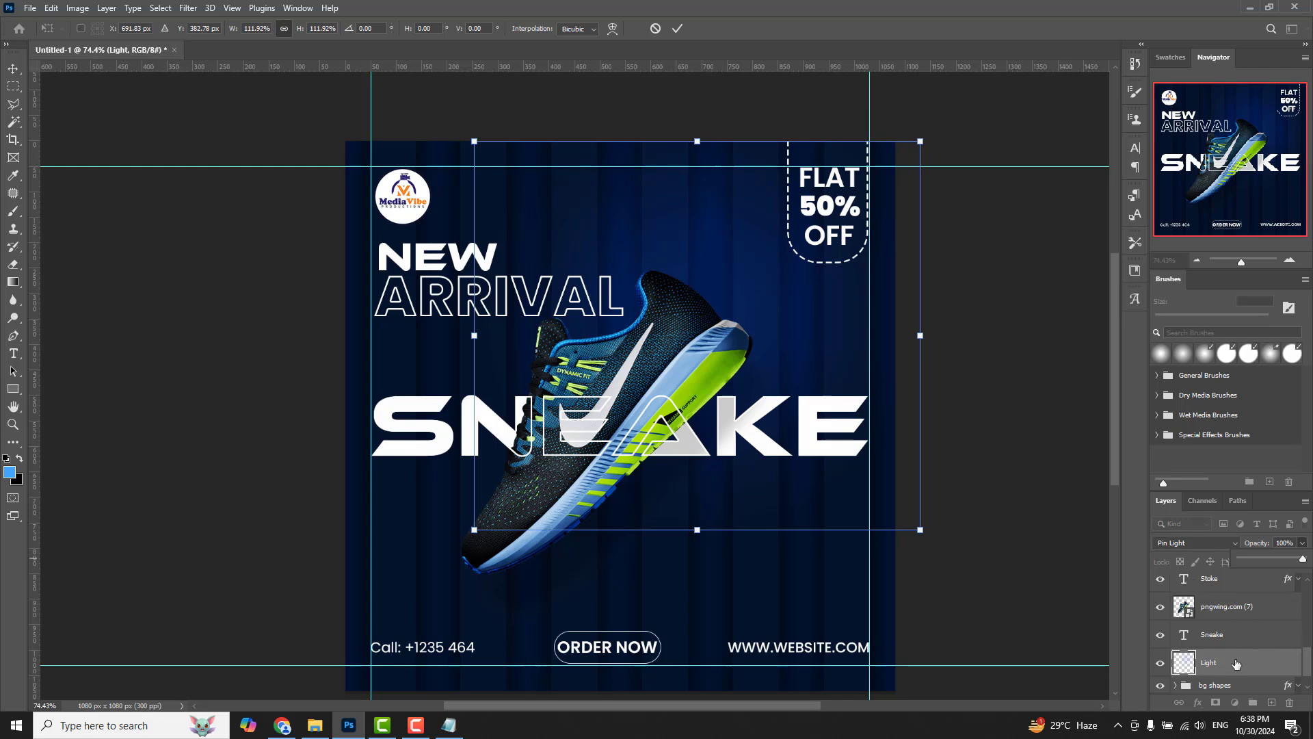
pyautogui.moveTo(1236, 671); pyautogui.dragTo(1272, 702)
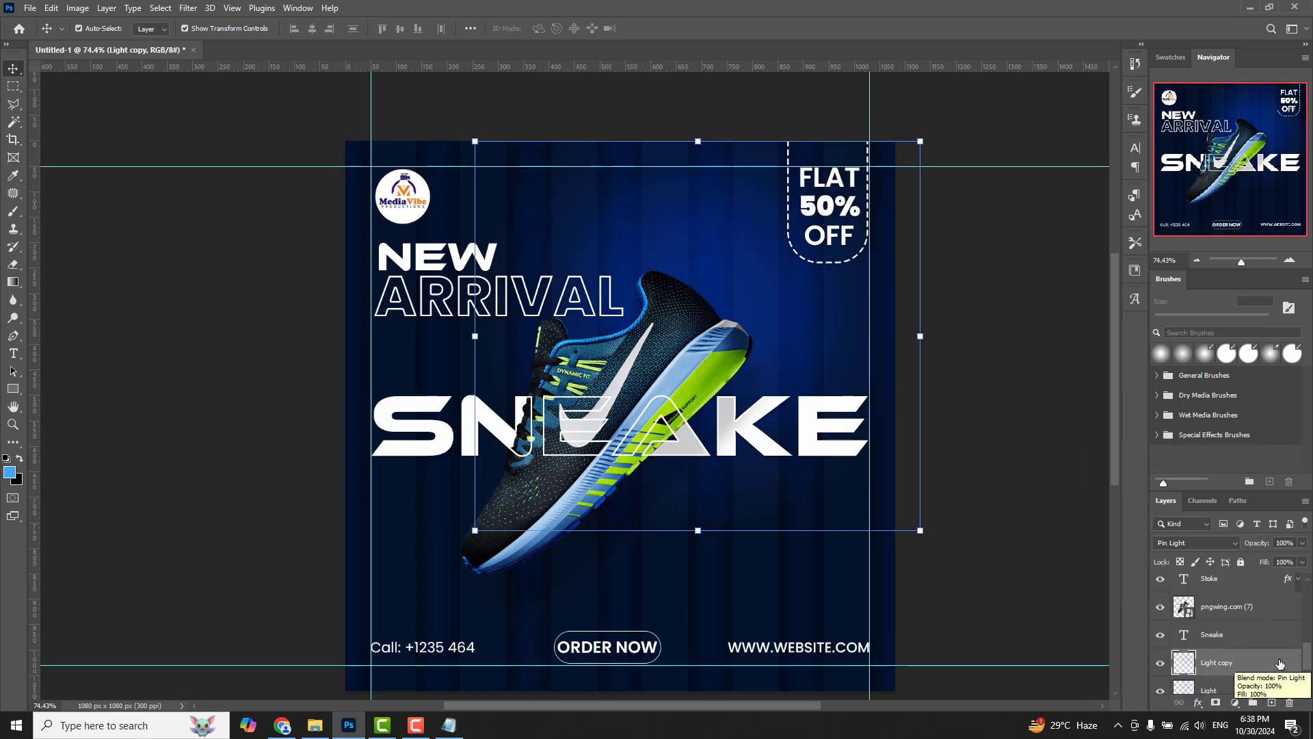
# - Move the Light copy glow down-left, enlarge it behind the sneaker's lower half, and commit
pyautogui.scroll(-2, 1234, 669)
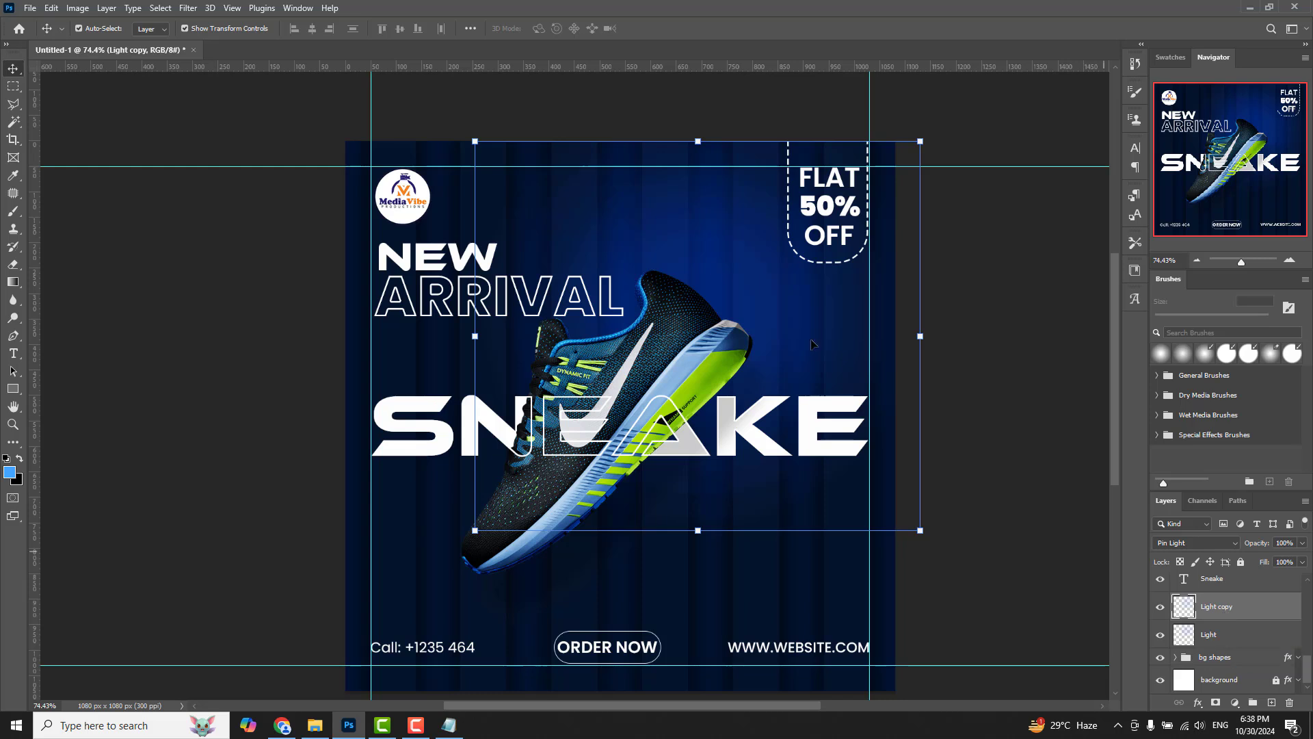
pyautogui.moveTo(719, 271); pyautogui.dragTo(520, 468)
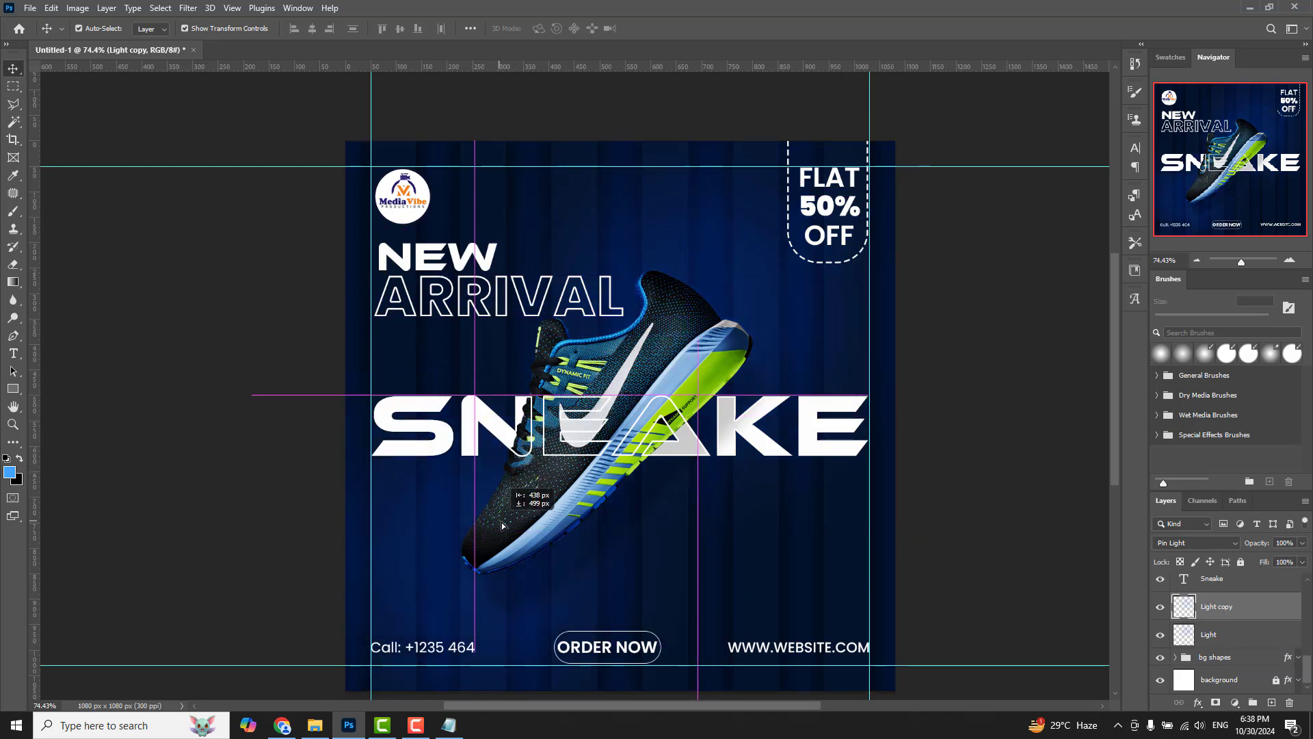
pyautogui.moveTo(520, 467); pyautogui.dragTo(520, 519)
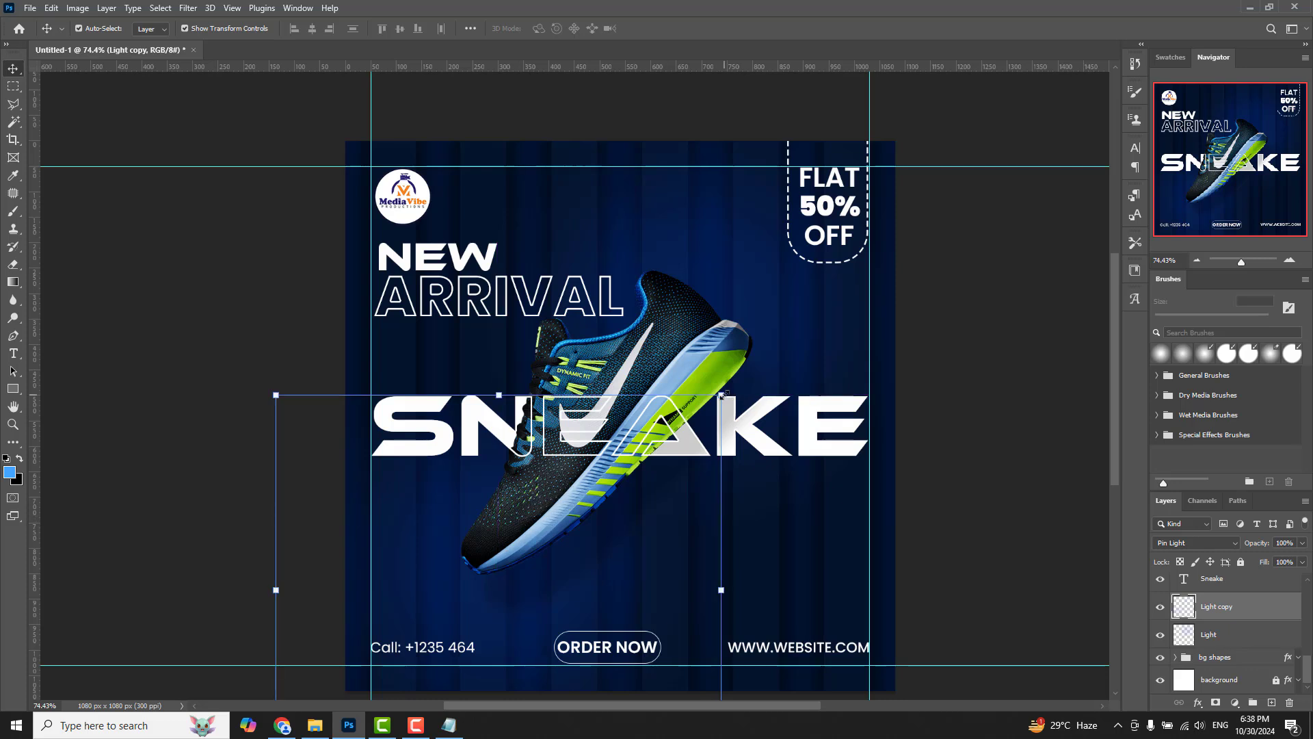
pyautogui.moveTo(722, 395); pyautogui.dragTo(791, 334)
pyautogui.moveTo(569, 563); pyautogui.dragTo(594, 527)
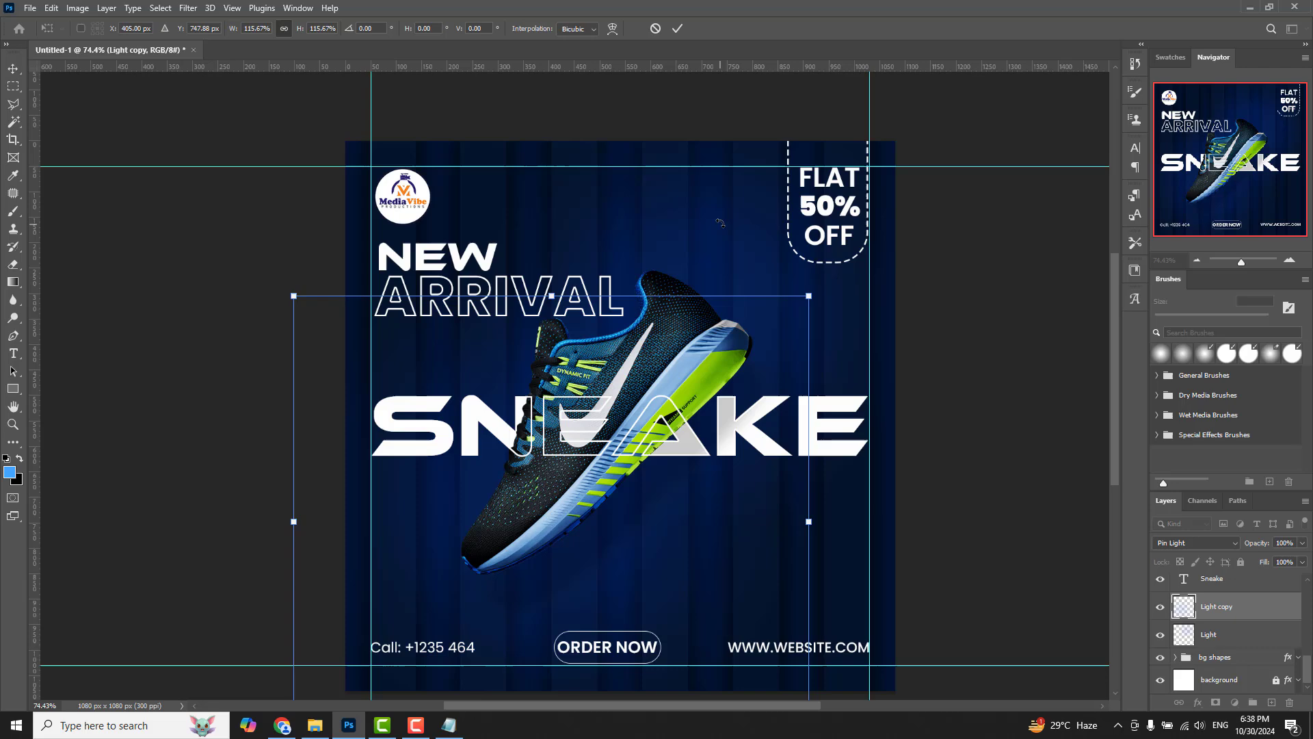
pyautogui.click(677, 28)
pyautogui.click(752, 265)
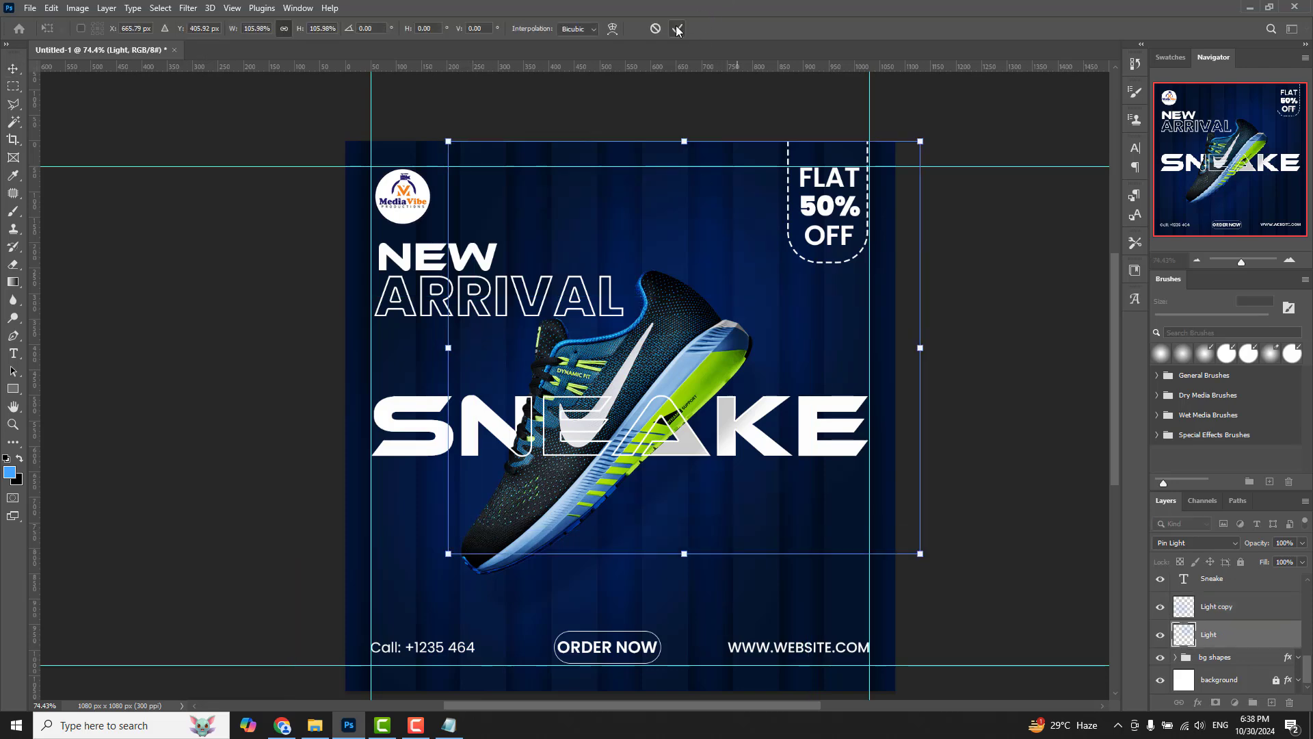
# - Shift the sneaker slightly right and down and enlarge it a bit
pyautogui.moveTo(418, 580); pyautogui.dragTo(430, 585)
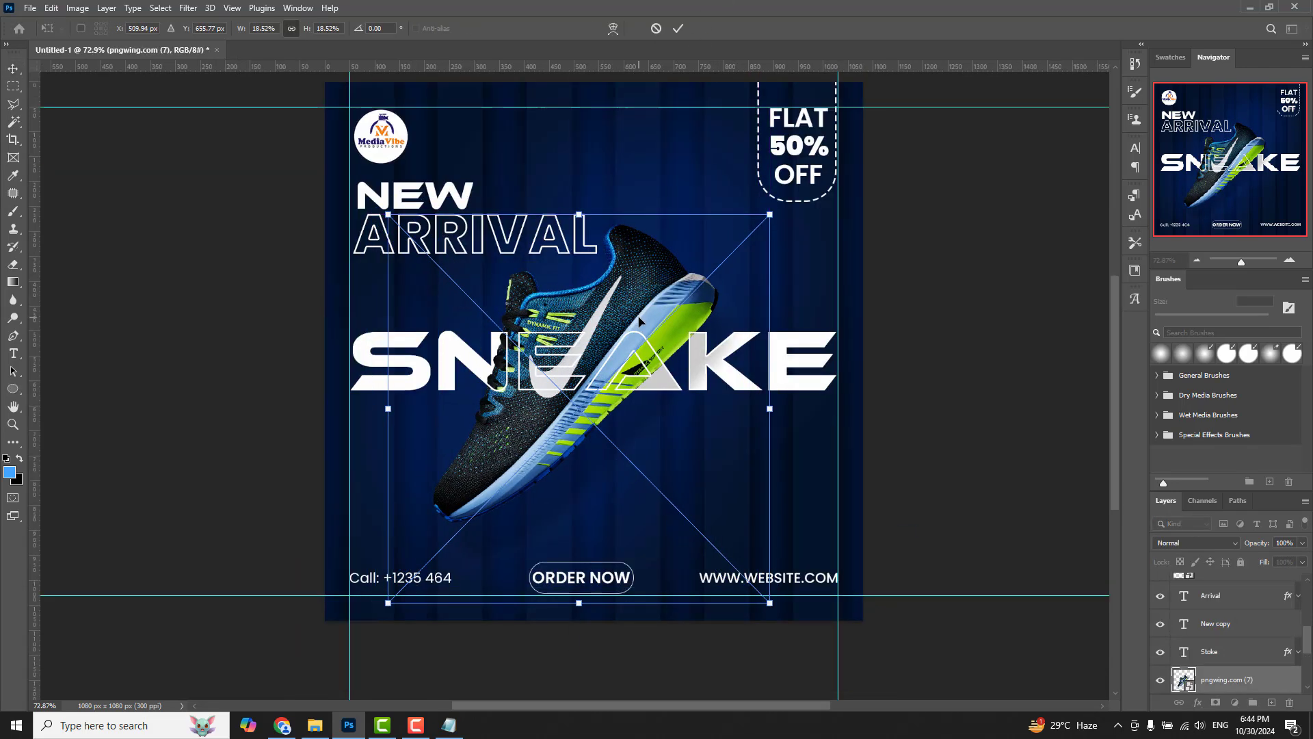
pyautogui.moveTo(578, 603); pyautogui.dragTo(577, 643)
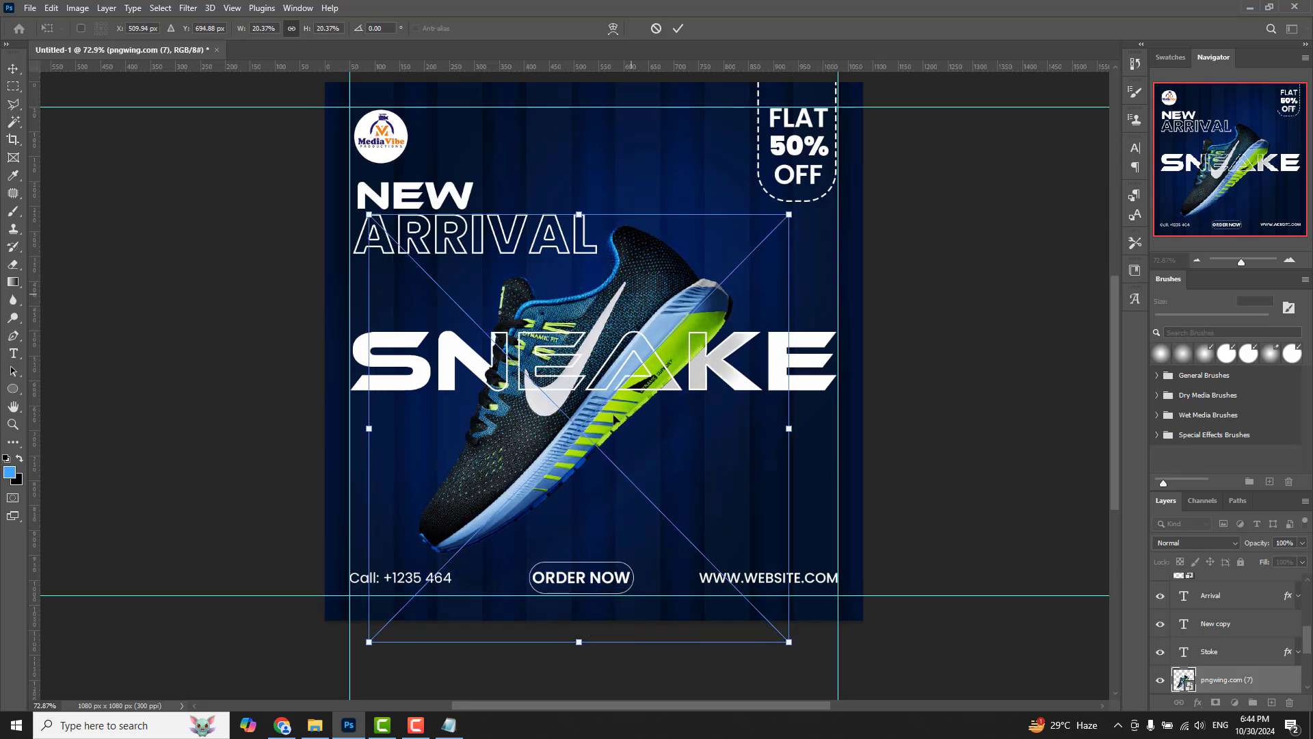
pyautogui.moveTo(789, 214); pyautogui.dragTo(809, 193)
pyautogui.moveTo(662, 268); pyautogui.dragTo(669, 276)
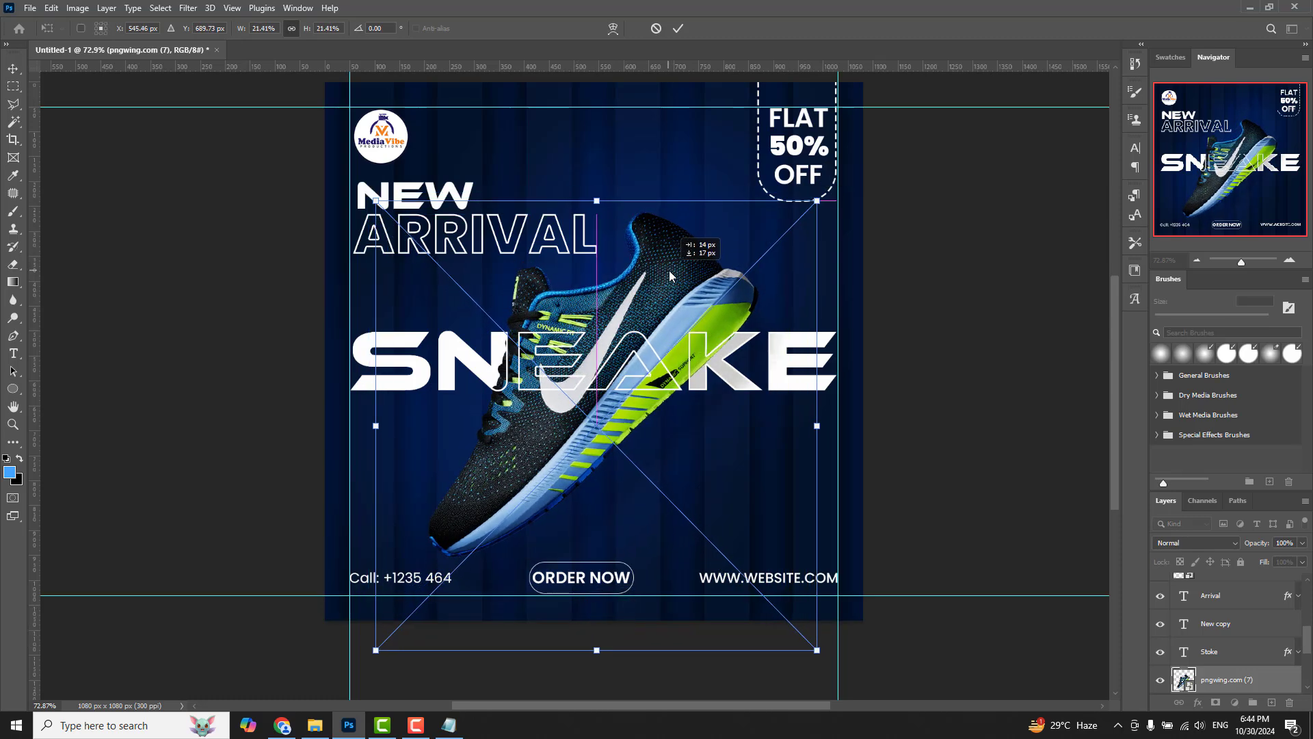
pyautogui.press('Return')
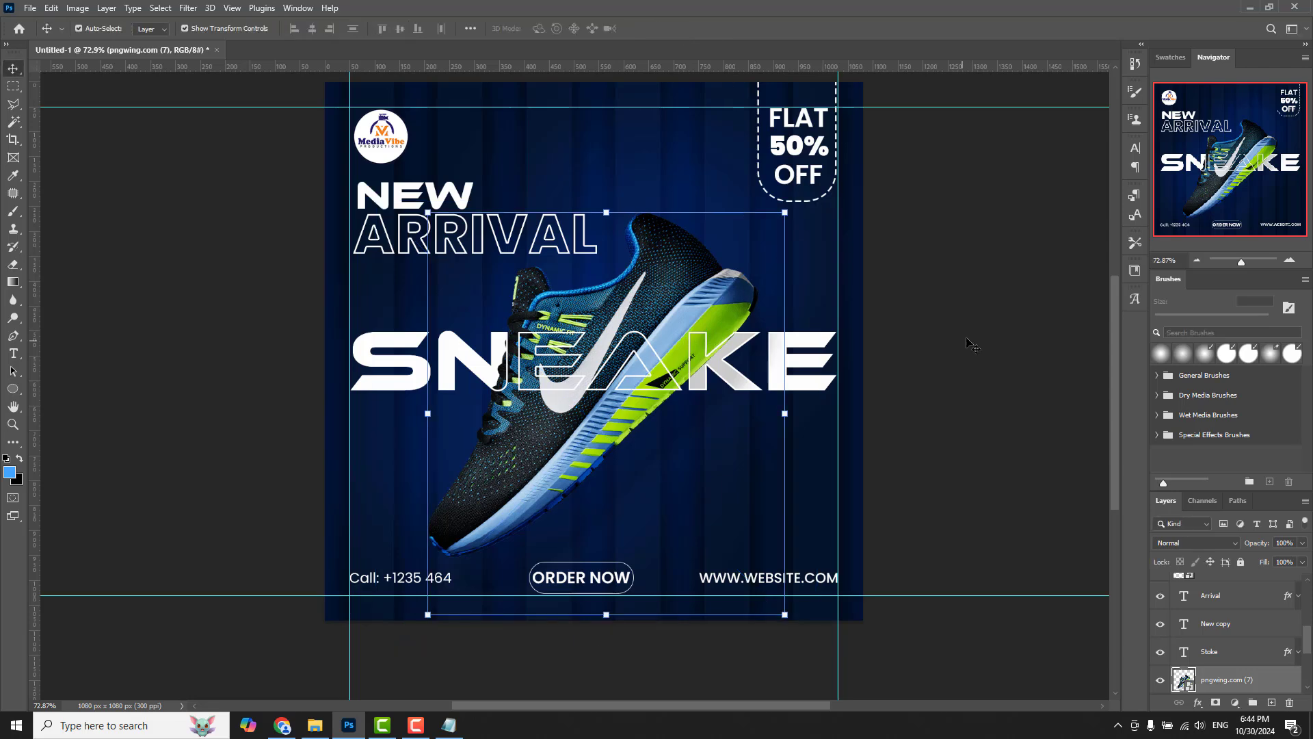
# - Move the SNEAKE headline (Stoke layer) slightly lower, undoing an accidental resize
pyautogui.click(780, 377)
pyautogui.moveTo(780, 377); pyautogui.dragTo(780, 391)
pyautogui.hotkey('ctrl', 't')
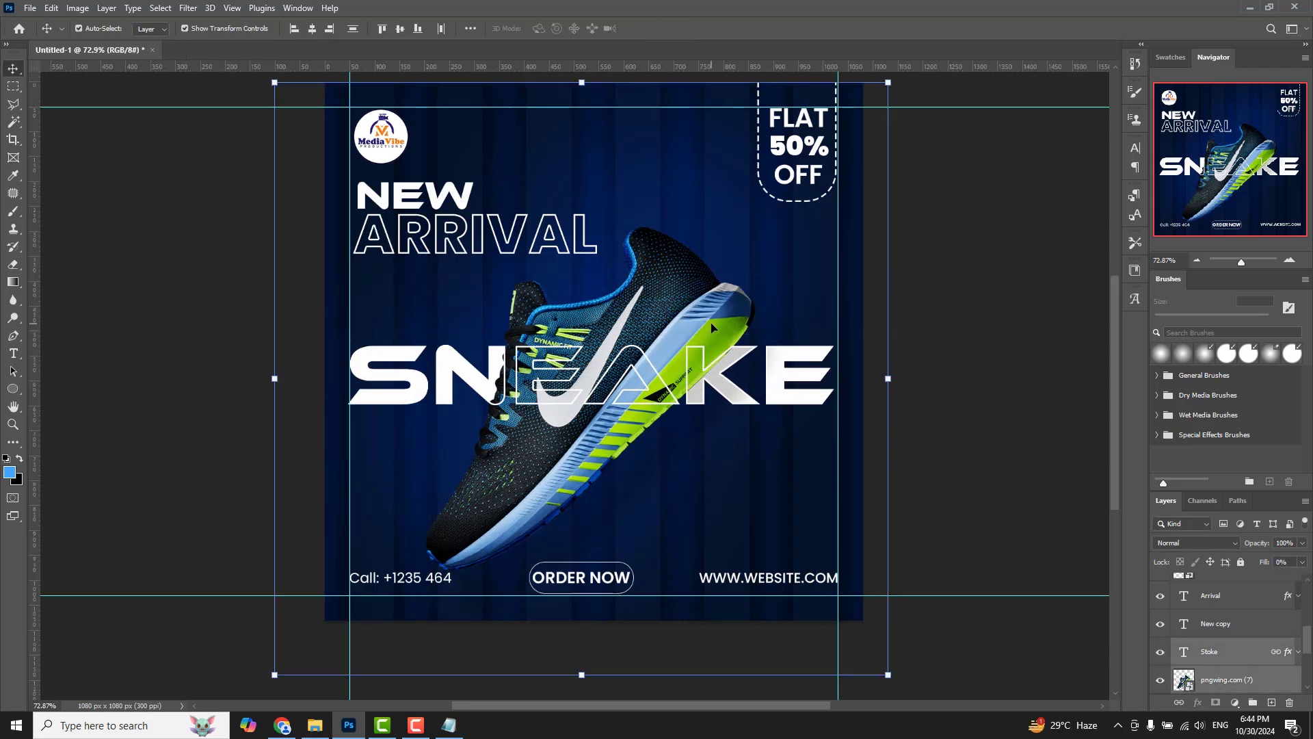
pyautogui.hotkey('ctrl', 'z')
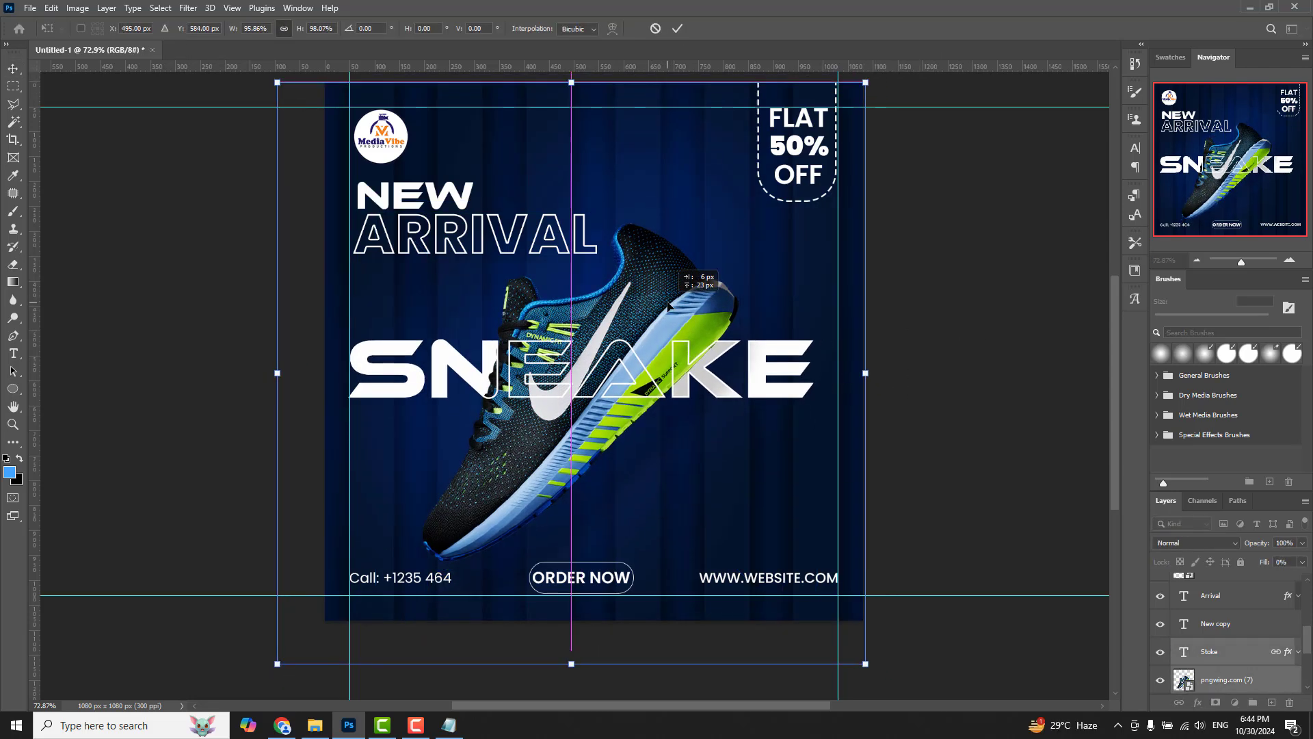
pyautogui.hotkey('ctrl', 'z')
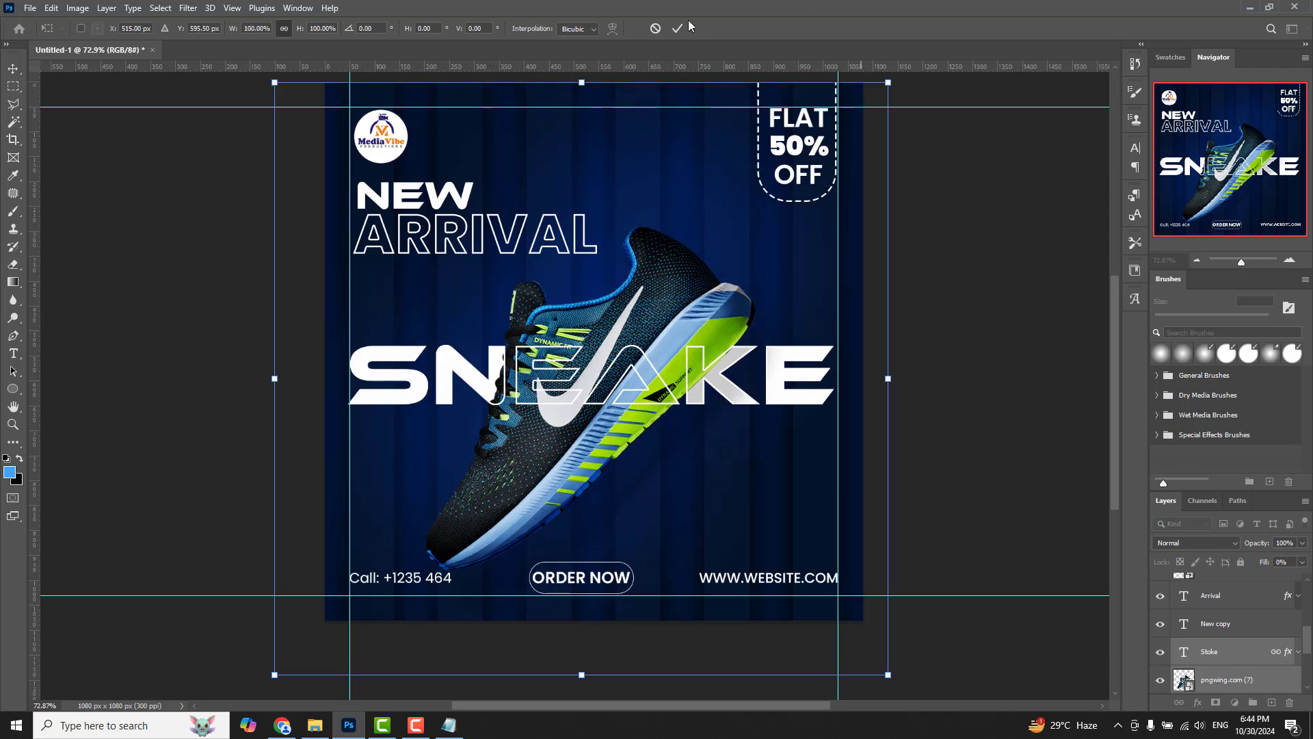
pyautogui.click(677, 28)
pyautogui.moveTo(790, 378); pyautogui.dragTo(791, 377)
# - Scale the sneaker up noticeably around its centre and commit the transform
pyautogui.click(632, 329)
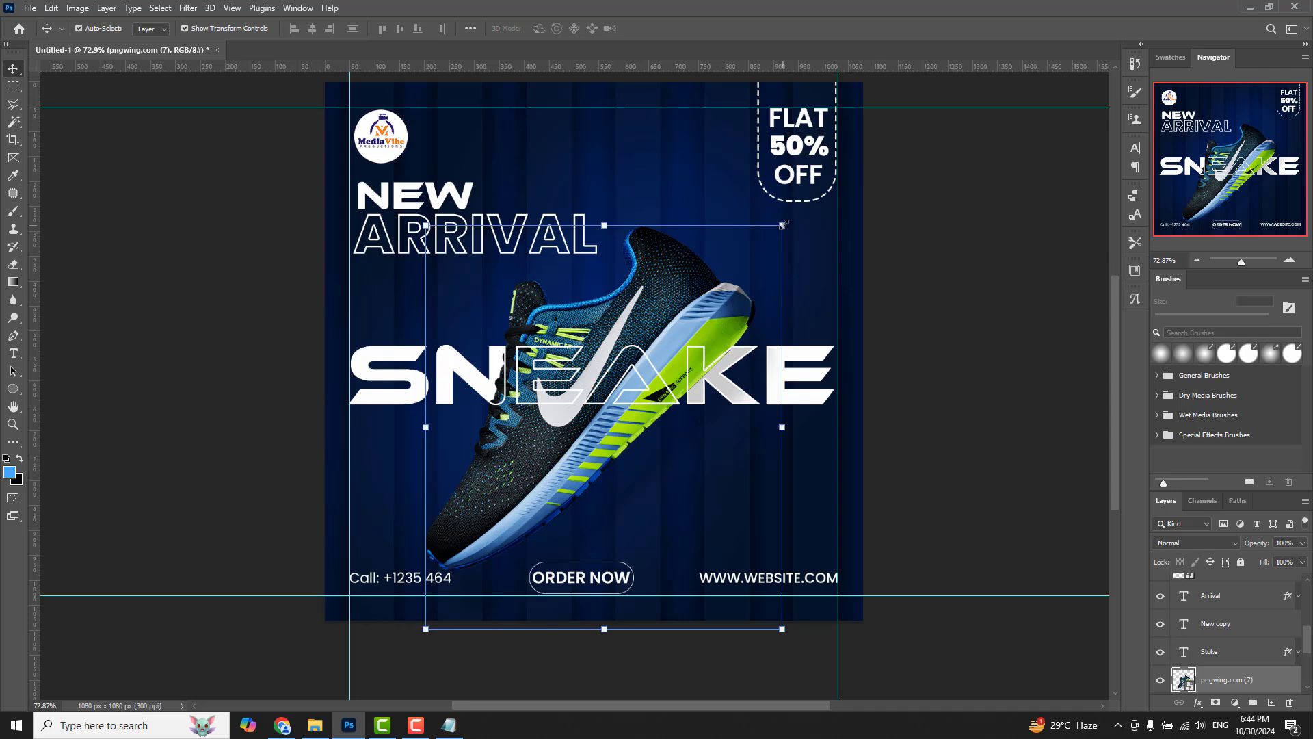
pyautogui.moveTo(784, 225); pyautogui.dragTo(822, 201)
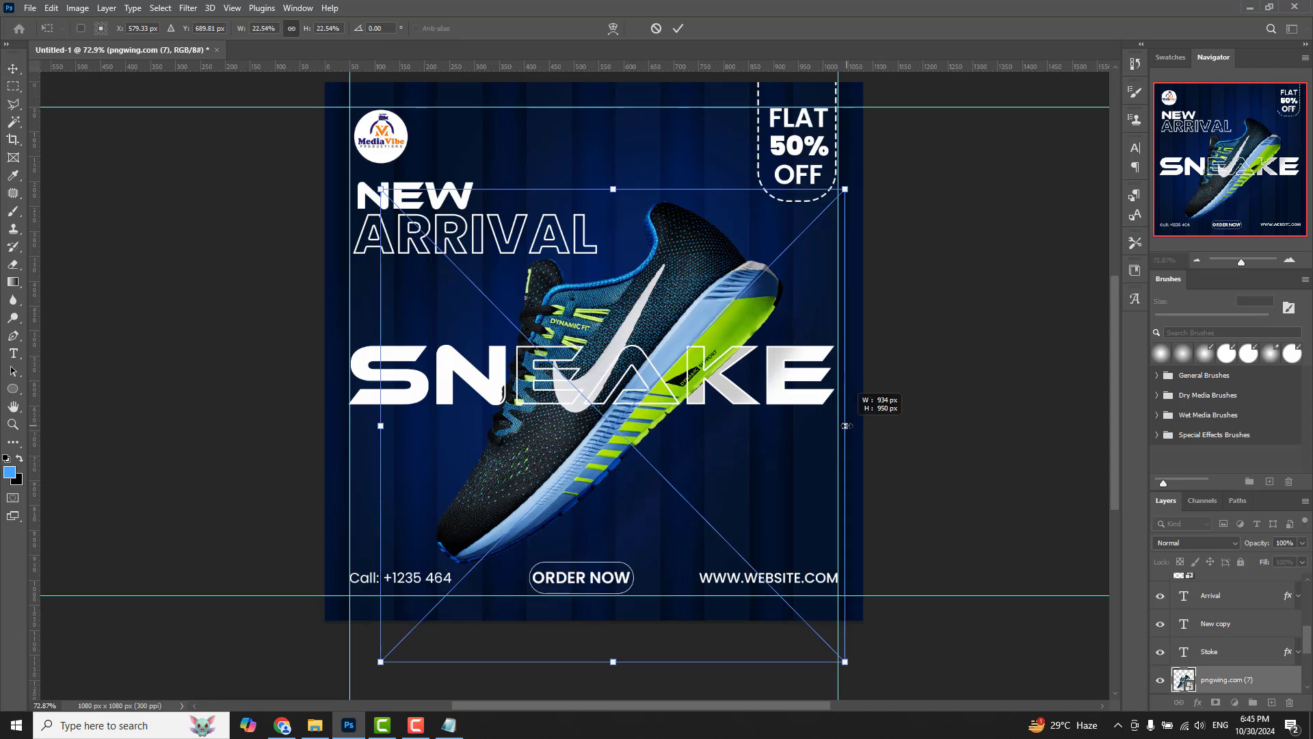
pyautogui.moveTo(822, 425); pyautogui.dragTo(831, 421)
pyautogui.moveTo(703, 301); pyautogui.dragTo(630, 305)
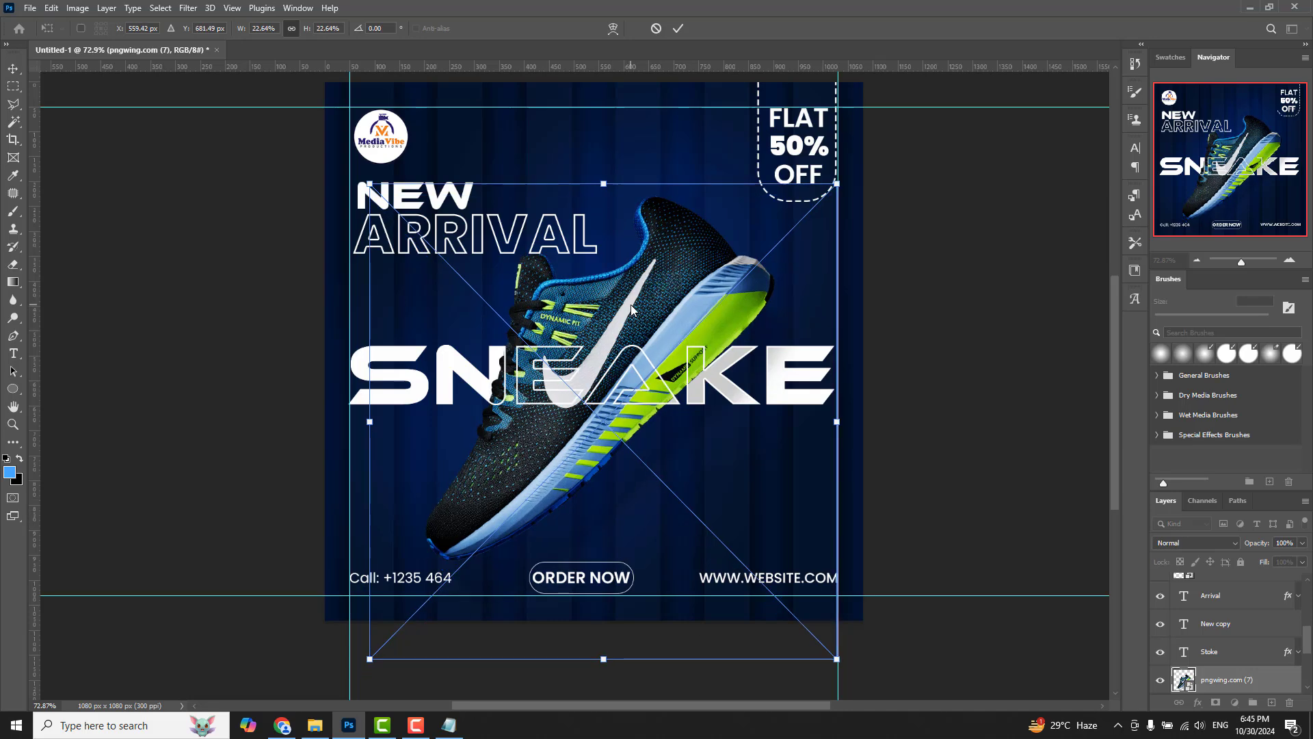
pyautogui.moveTo(837, 184); pyautogui.dragTo(825, 195)
pyautogui.click(676, 29)
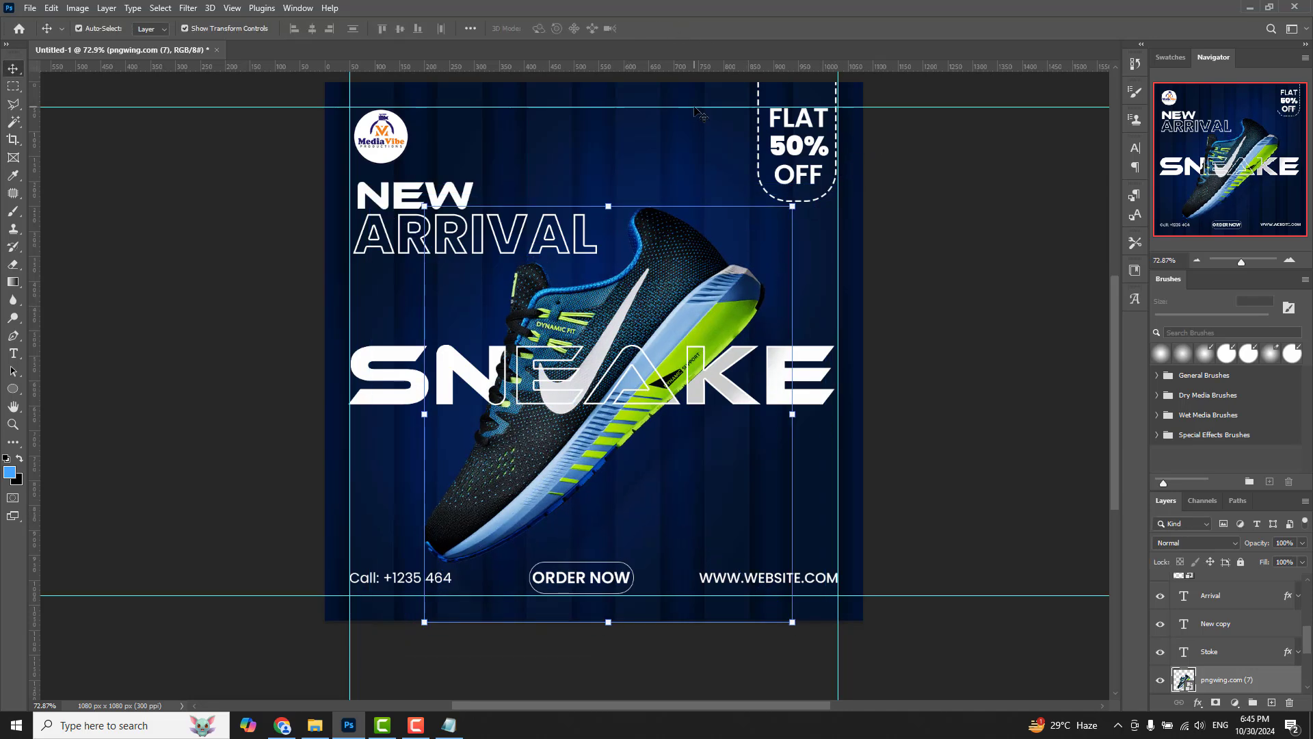
# - Select the ARRIVAL and NEW headings together and nudge them right twice
pyautogui.click(424, 243)
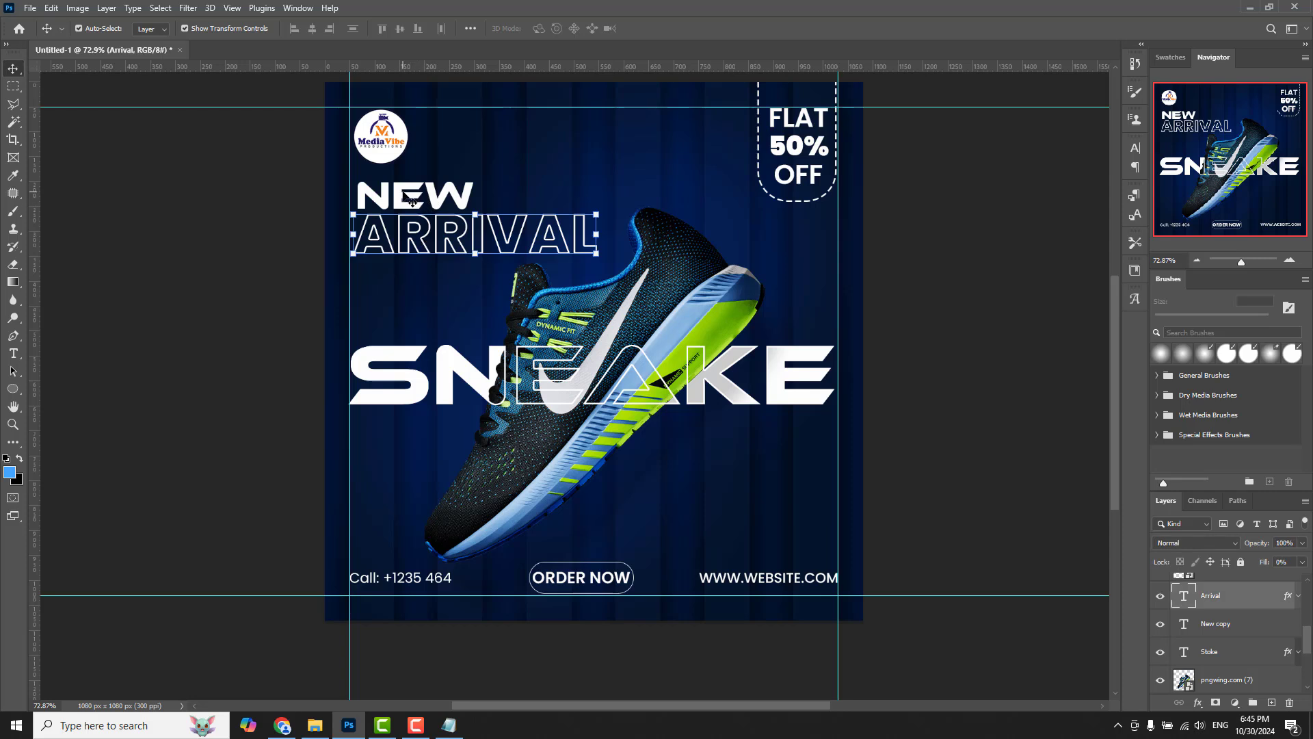
pyautogui.keyDown('shift'); pyautogui.click(412, 200); pyautogui.keyUp('shift')
pyautogui.press('Right')
pyautogui.press('Right')
pyautogui.press('Right')
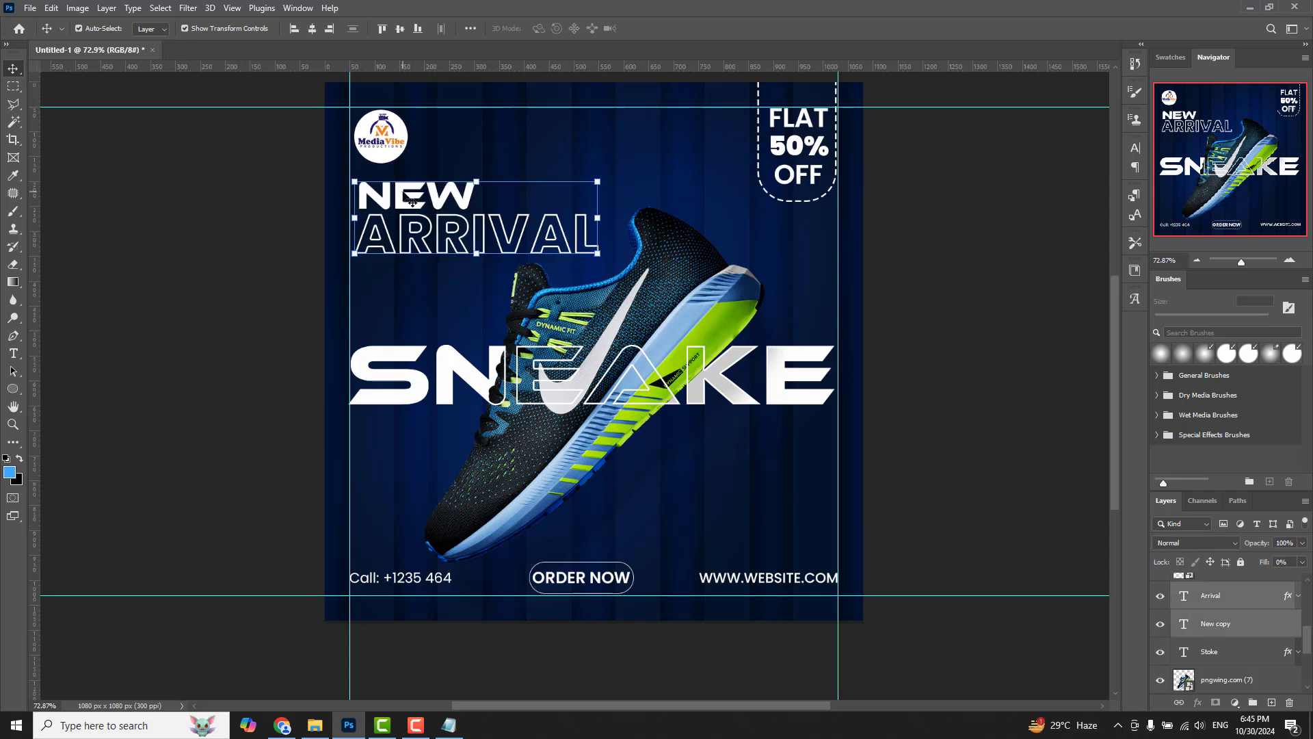
pyautogui.press('Right')
pyautogui.press('Right')
pyautogui.press('Right')
pyautogui.press('Right')
pyautogui.press('Right')
pyautogui.press('Right')
pyautogui.press('Right')
pyautogui.press('Right')
pyautogui.press('Right')
pyautogui.press('Right')
pyautogui.press('Right')
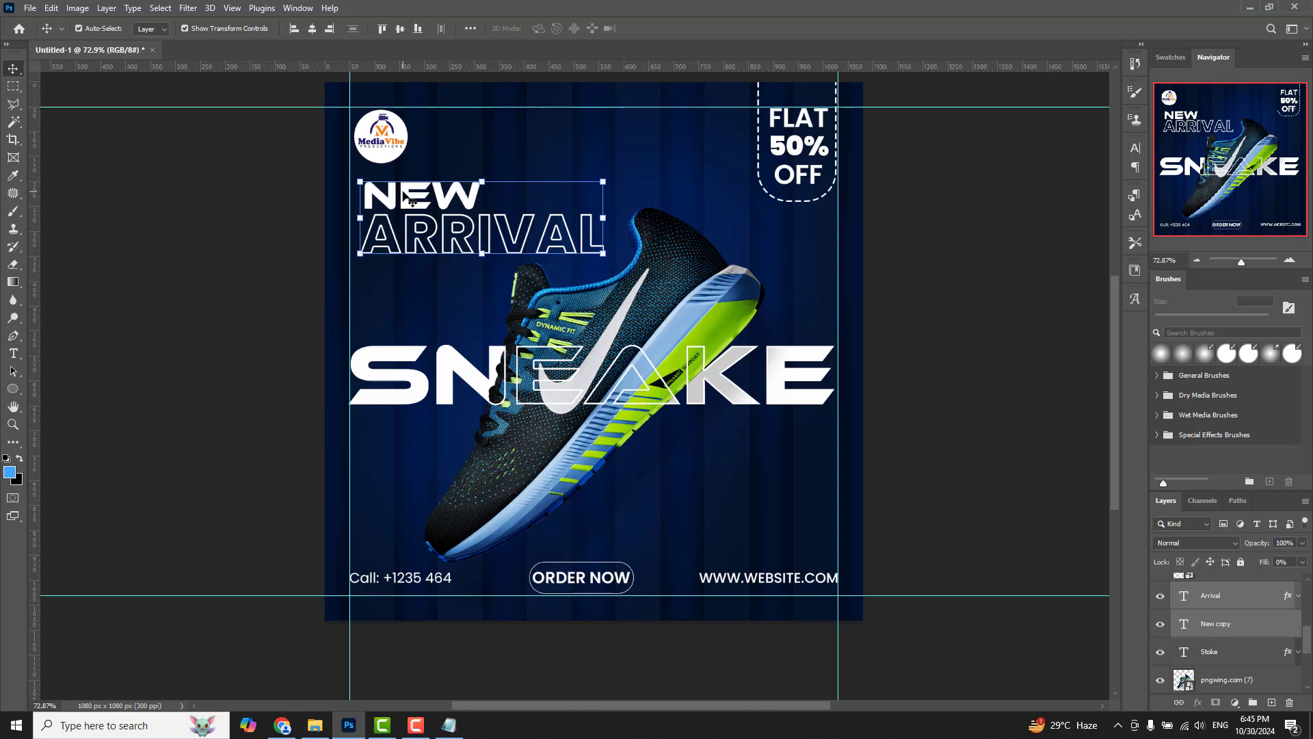